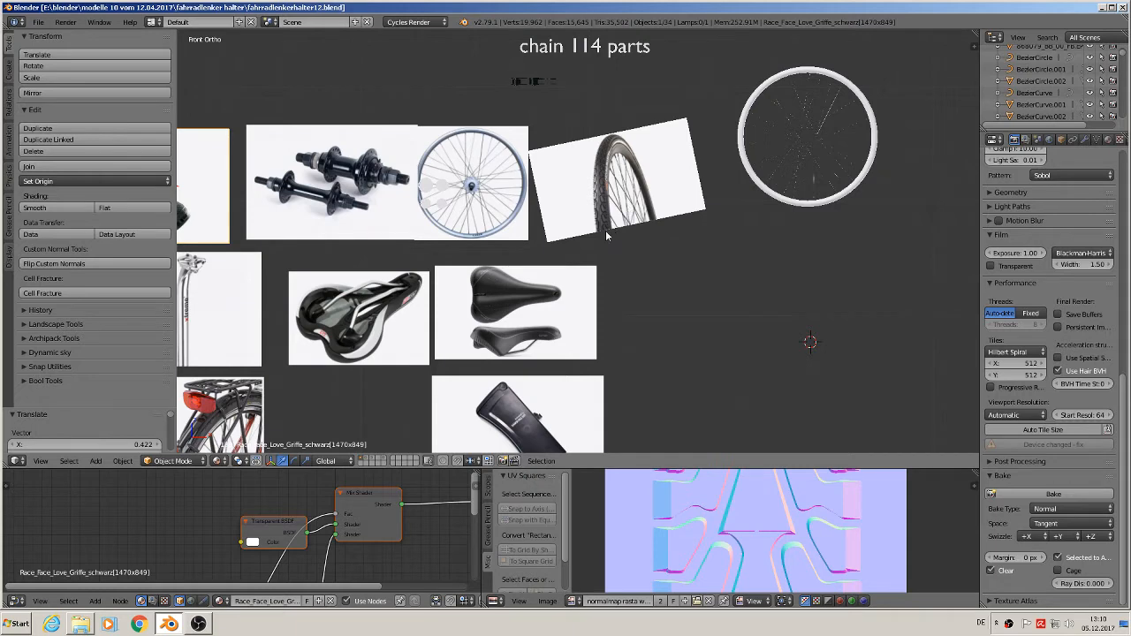
Check the tyre reference photo, select the white tyre mesh beside it, and recalculate its normals in Edit Mode.
scroll(605, 230, up, 10)
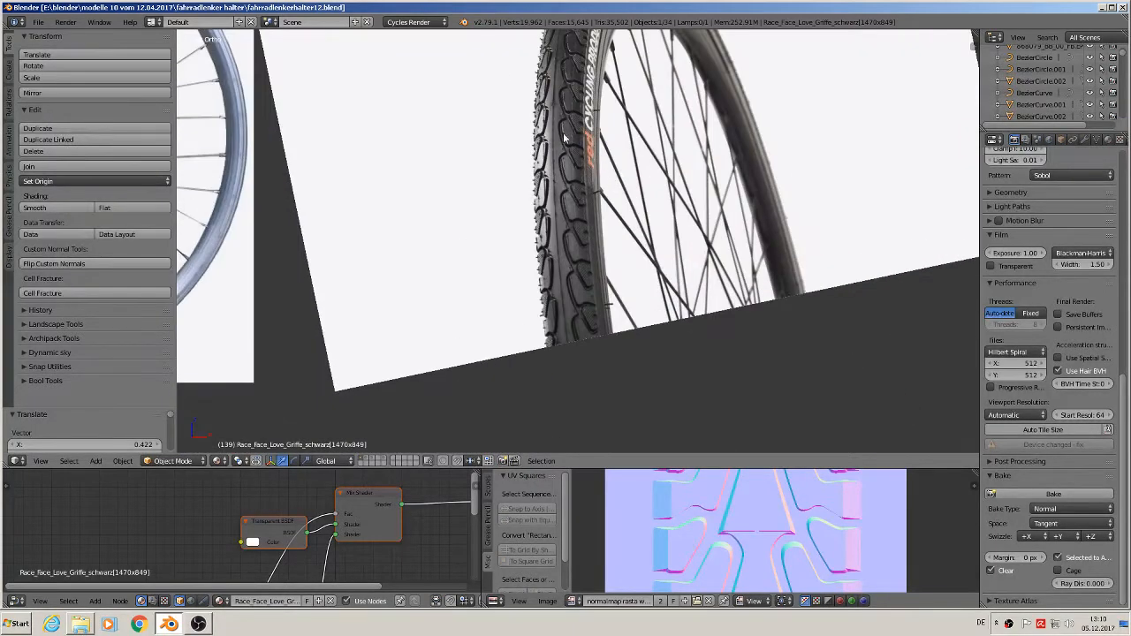
scroll(629, 230, down, 4)
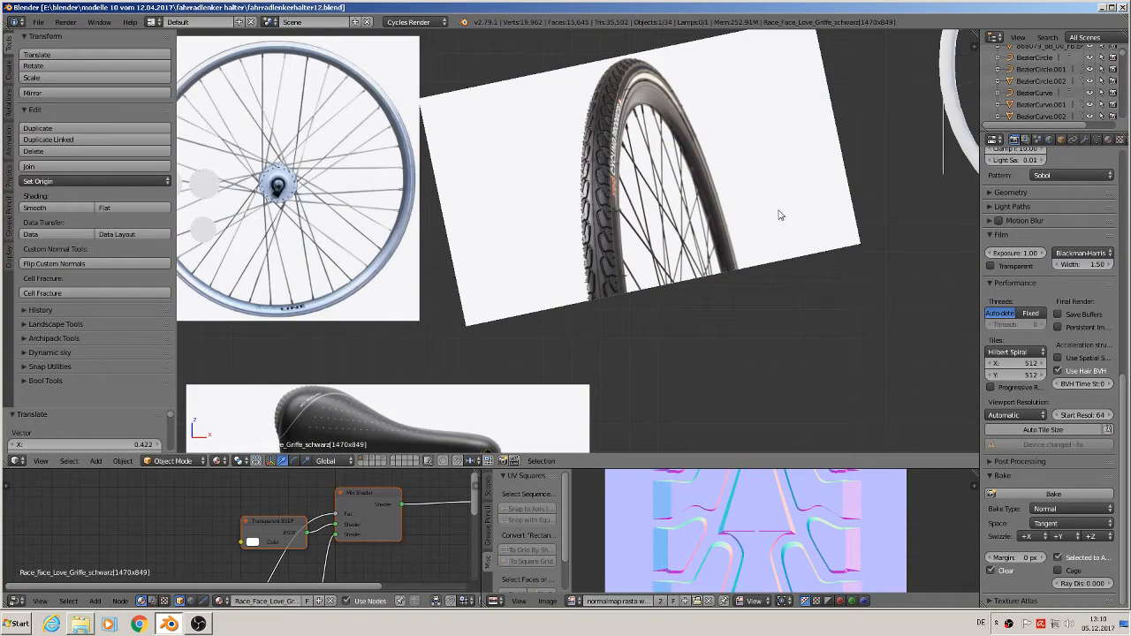
shift+middle_drag(781, 214, 370, 351)
shift+middle_drag(761, 184, 526, 256)
scroll(540, 250, up, 2)
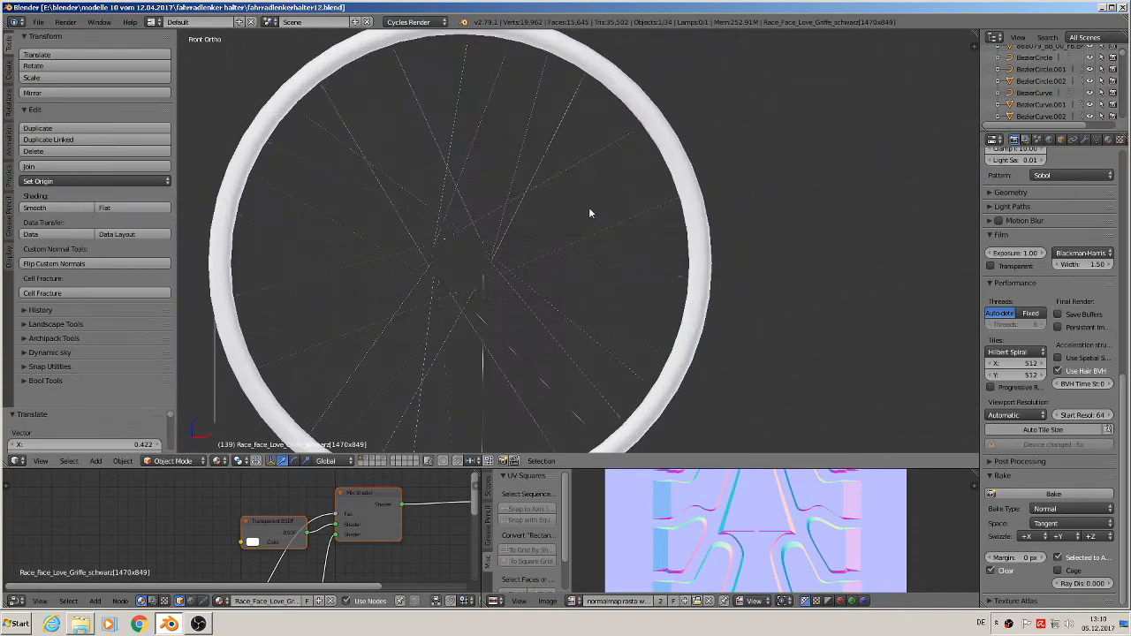
right_click(640, 130)
right_click(651, 120)
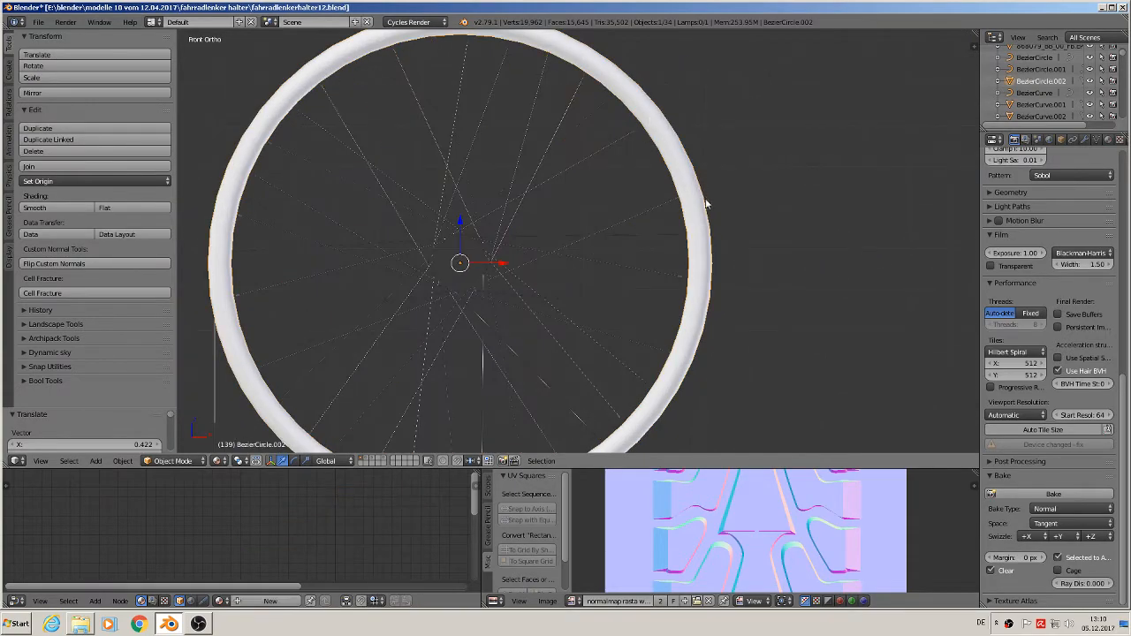
middle_drag(708, 205, 624, 246)
key(KP_5)
scroll(622, 253, up, 1)
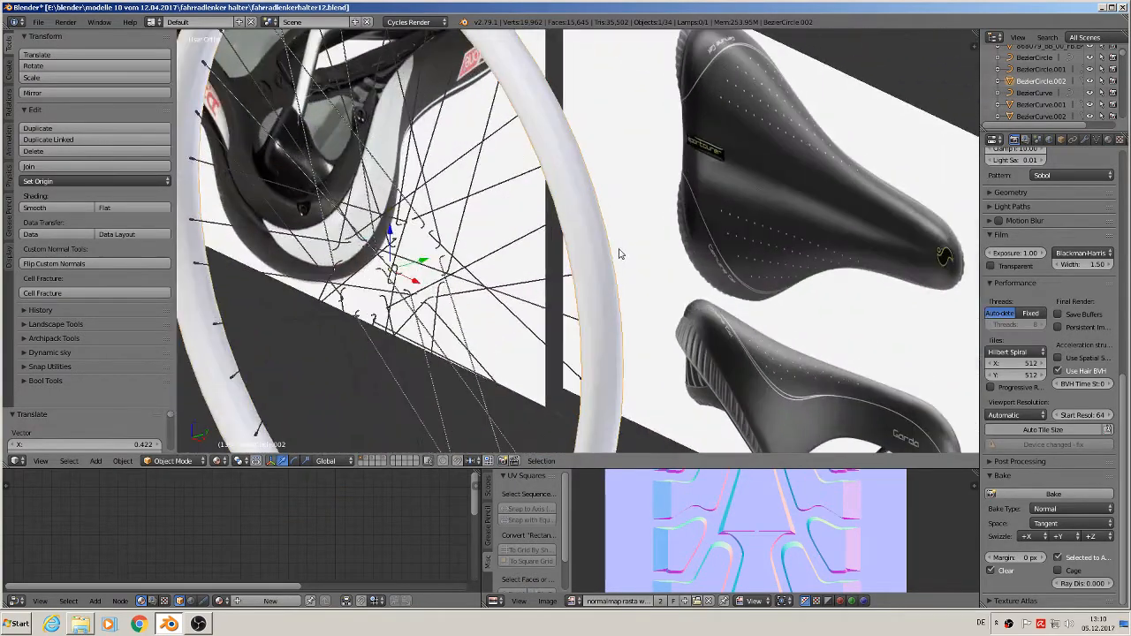
key(Tab)
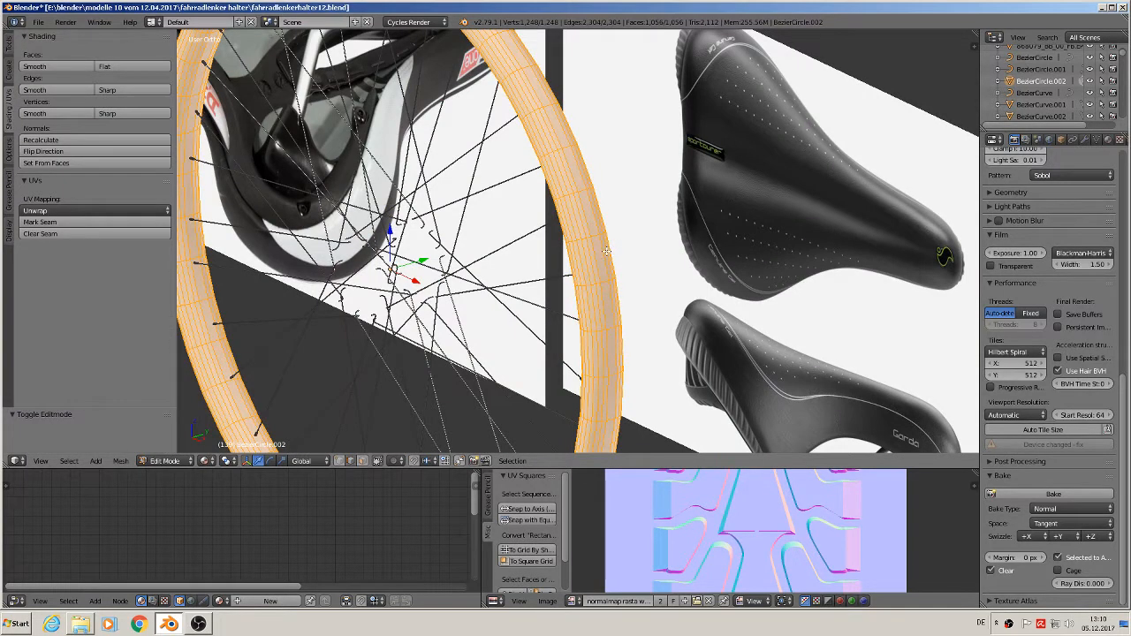
click(43, 141)
Start the Screencast Keys display in the 3D view.
key(n)
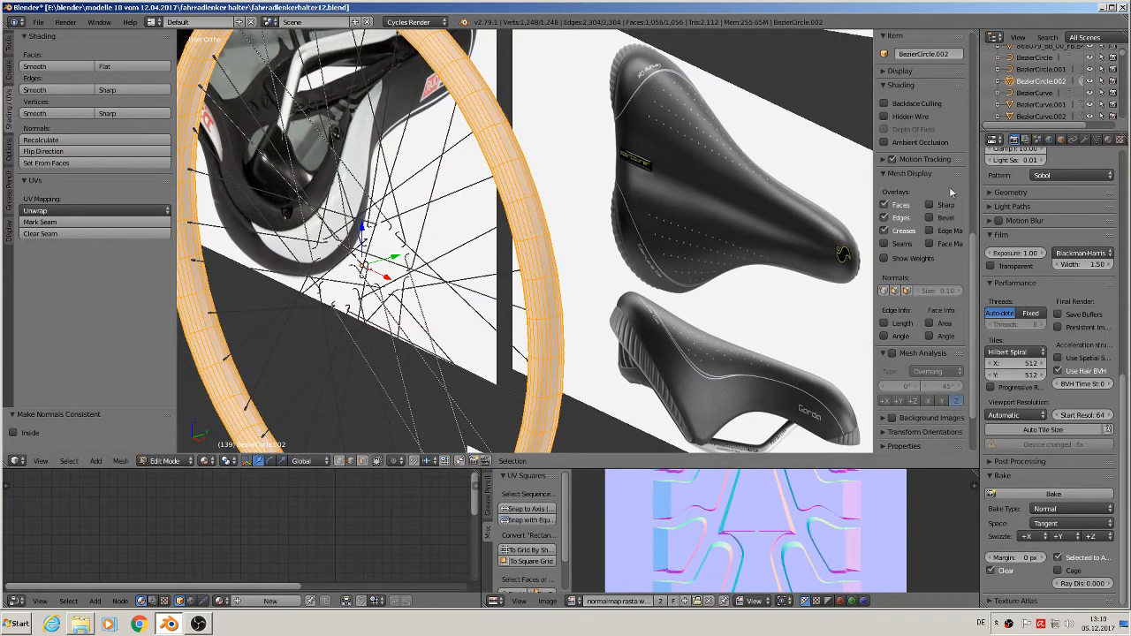
scroll(884, 276, down, 2)
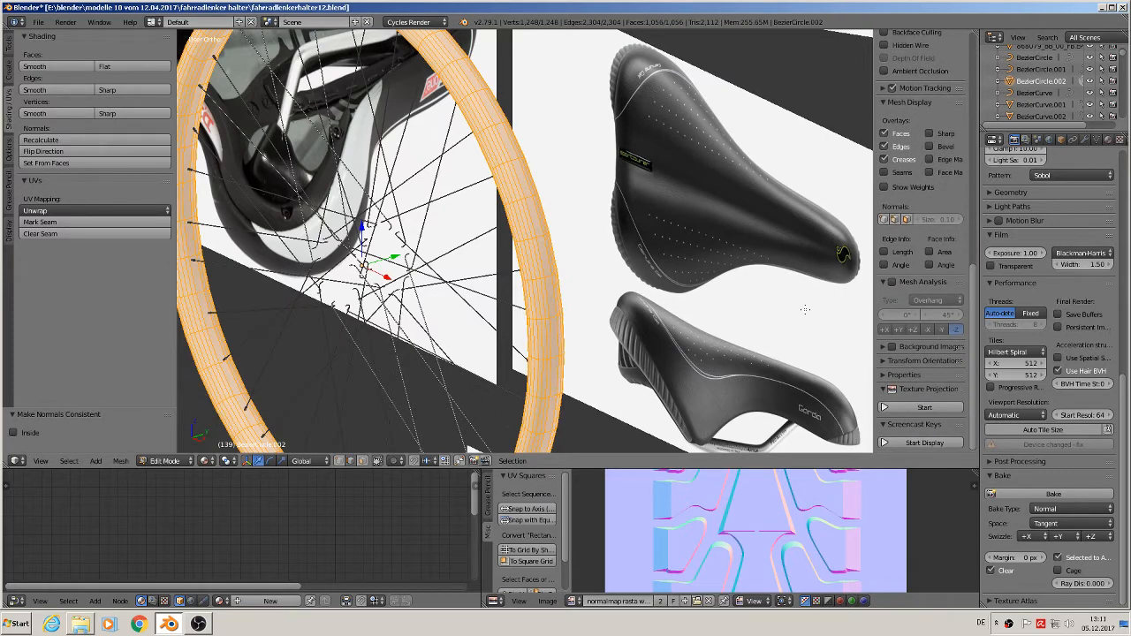
click(925, 442)
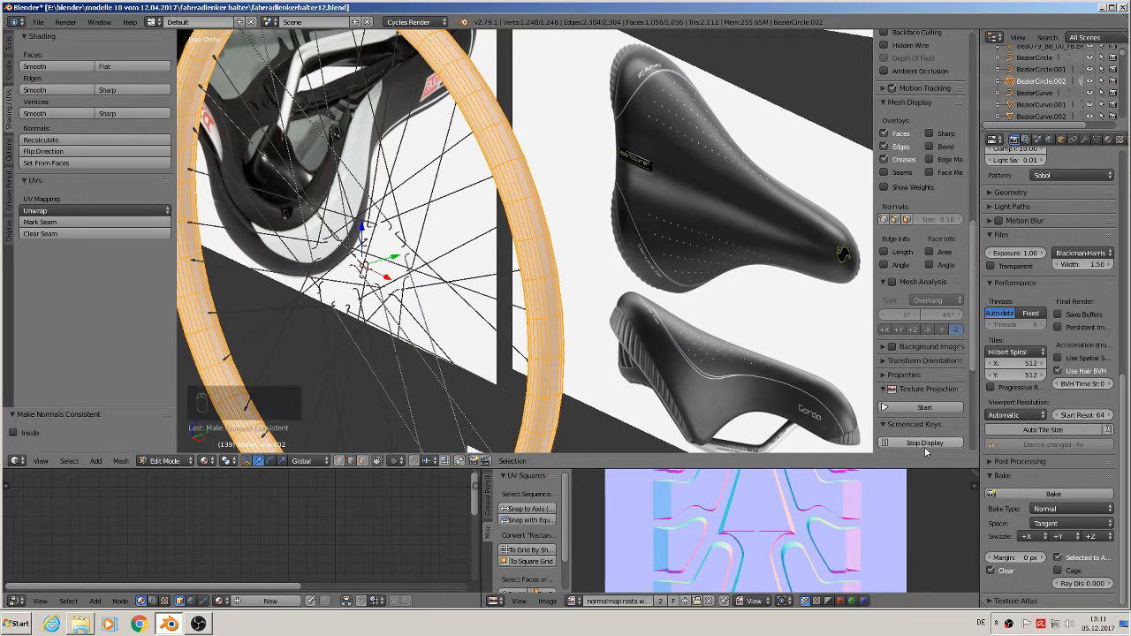
key(n)
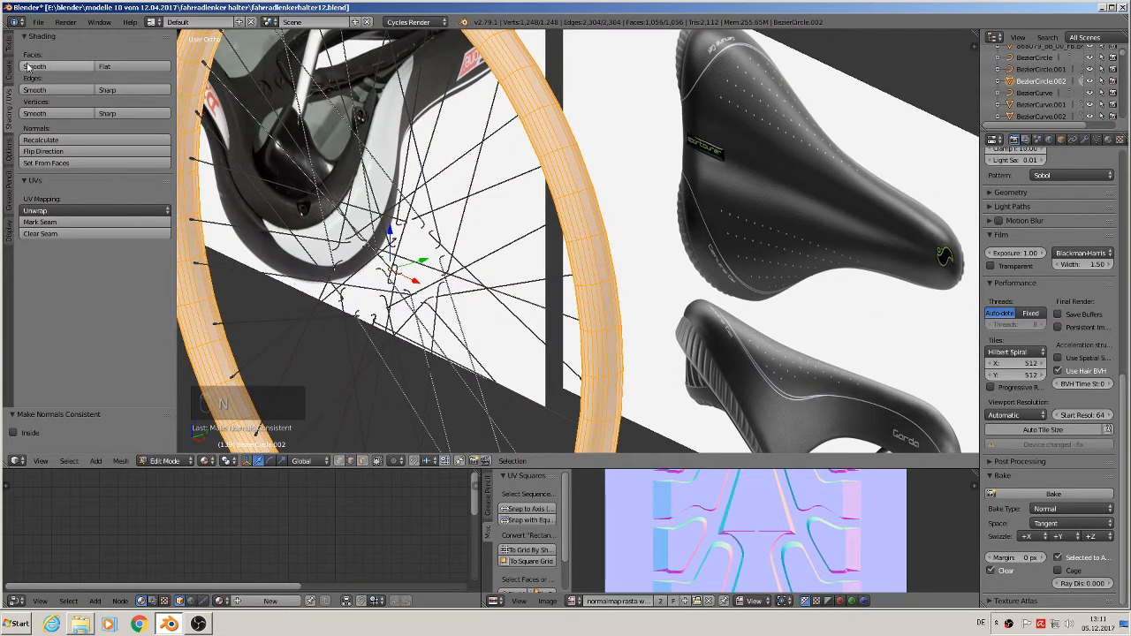
Remove the doubled vertices from the whole tyre mesh.
click(9, 44)
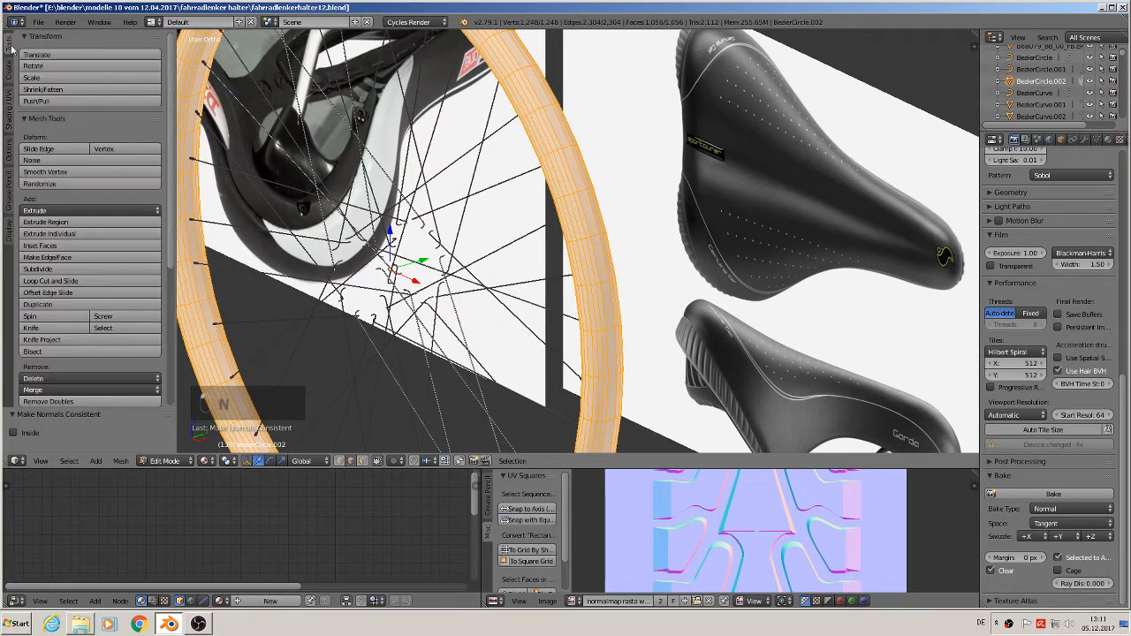
scroll(96, 341, down, 2)
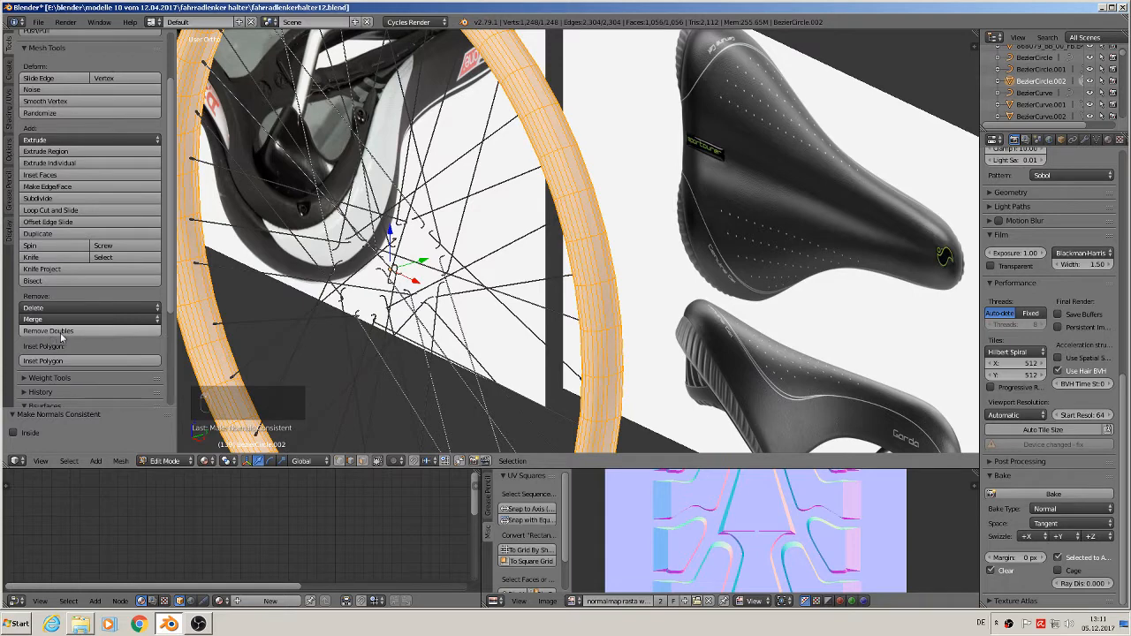
click(63, 333)
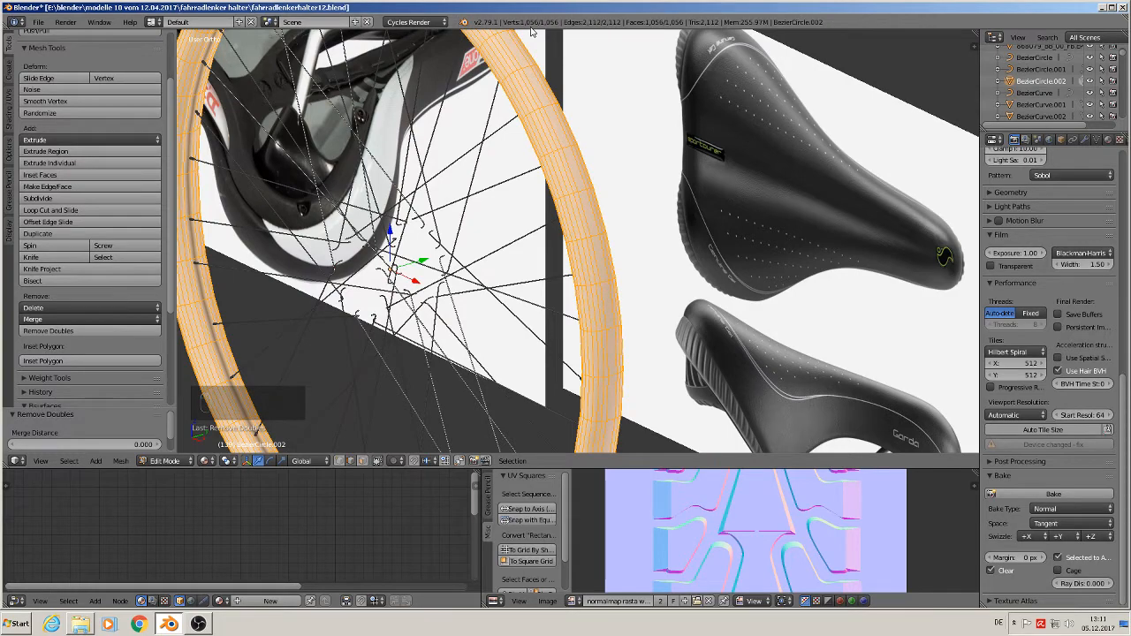
Mark one lengthwise edge loop running around the side of the tyre as a seam.
scroll(513, 193, down, 3)
key(KP_1)
scroll(638, 248, up, 5)
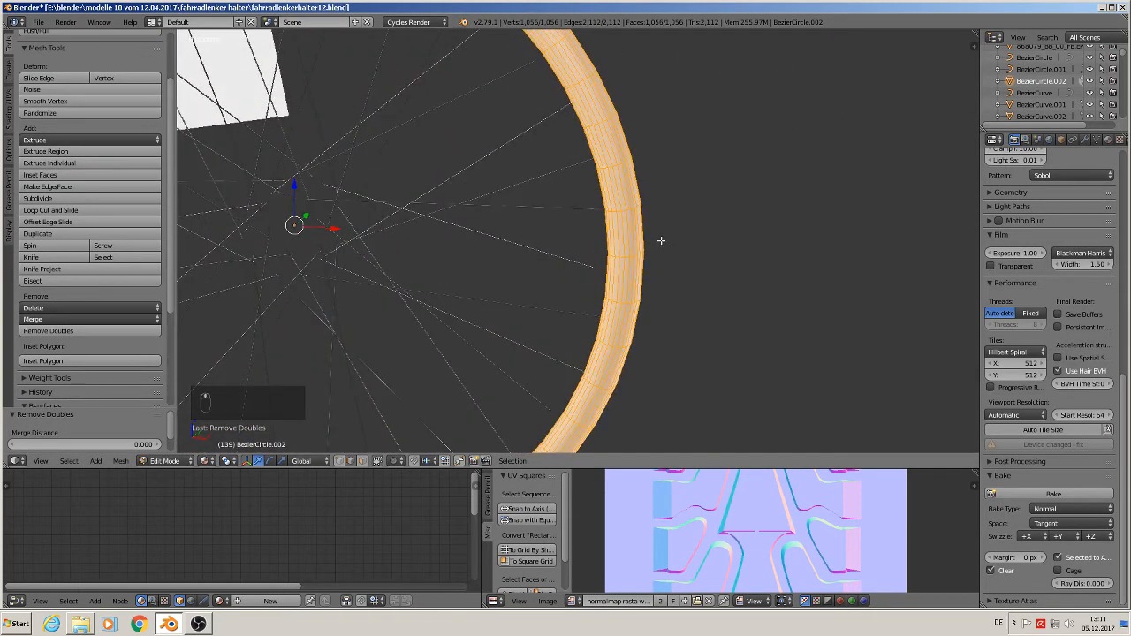
middle_drag(661, 240, 525, 258)
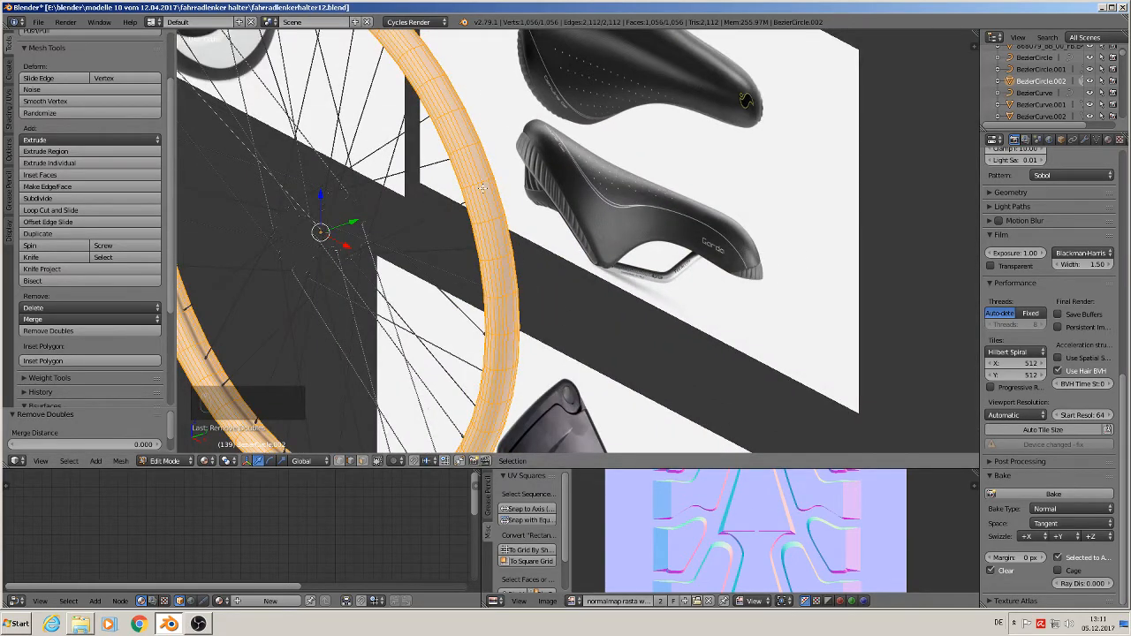
scroll(483, 188, up, 5)
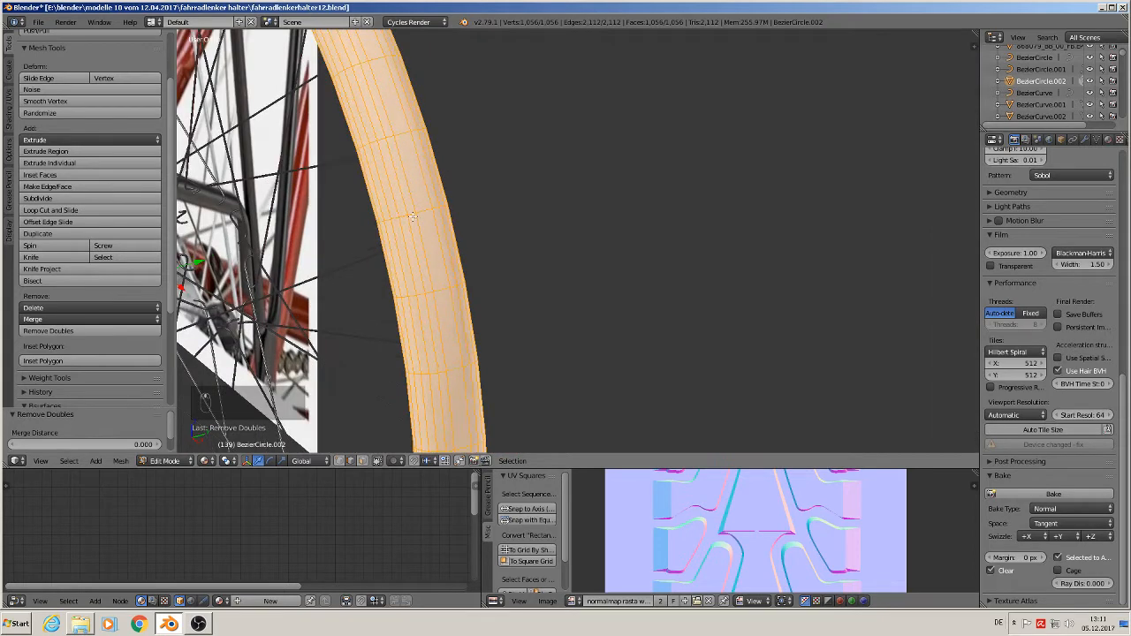
alt+right_click(389, 219)
middle_drag(389, 218, 361, 231)
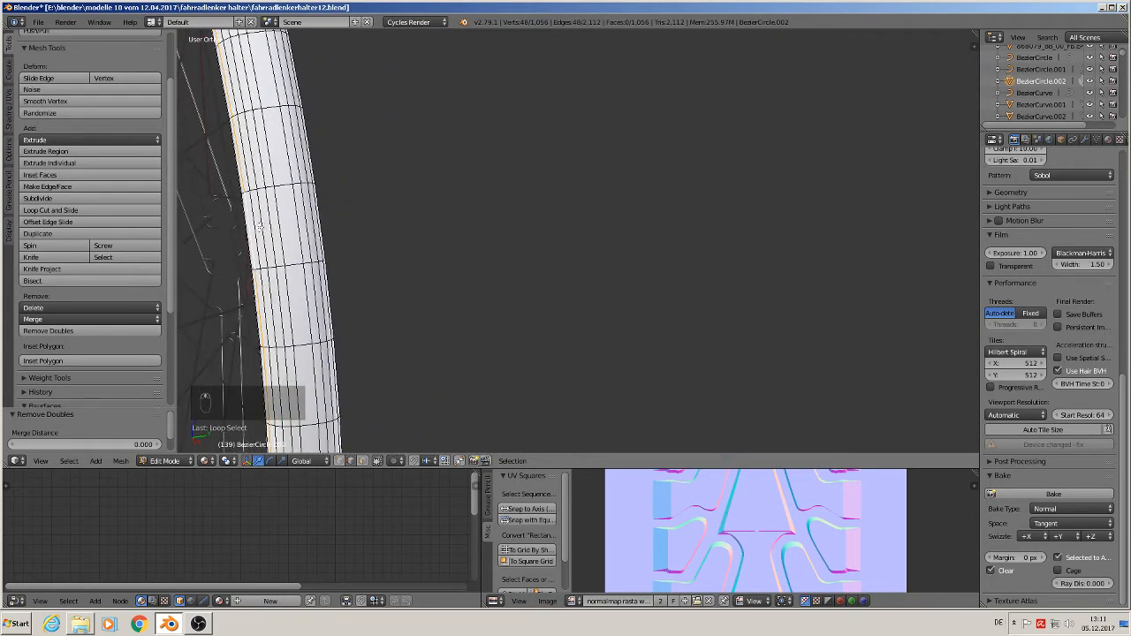
shift+middle_drag(258, 227, 503, 165)
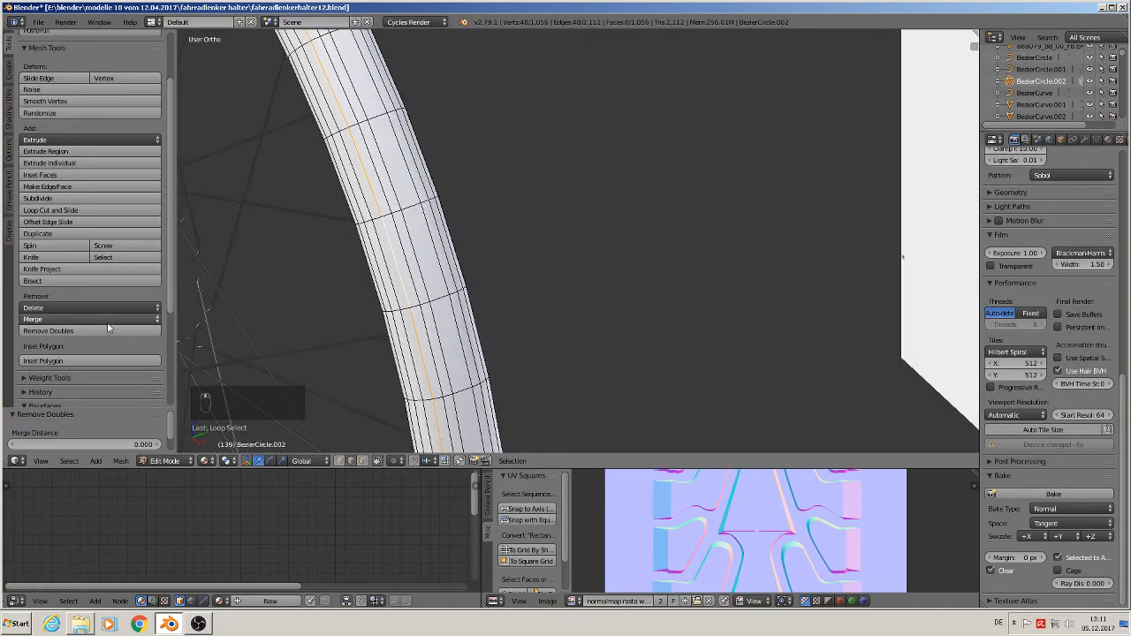
click(6, 104)
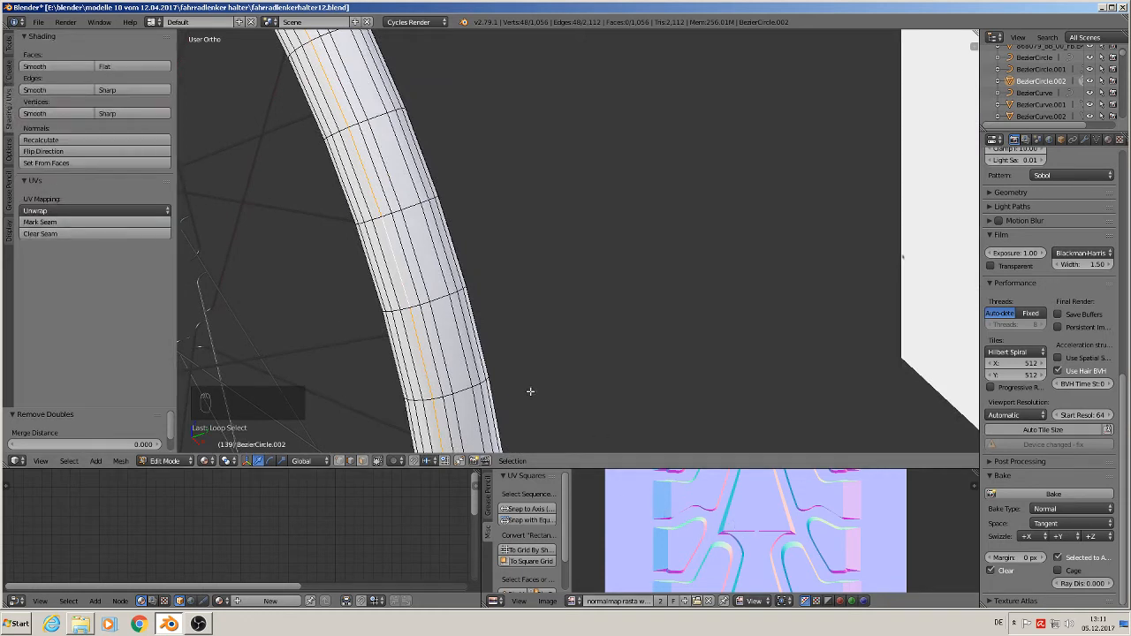
click(49, 223)
Clear the seam from the selected edge loop near the tyre's side.
middle_drag(206, 220, 646, 215)
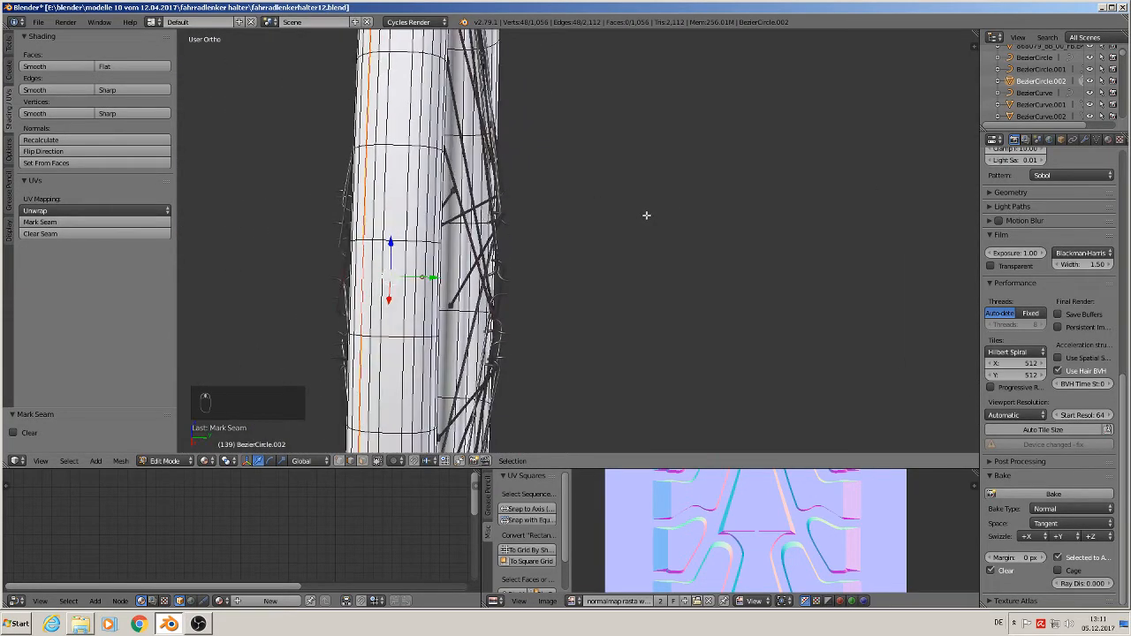
scroll(402, 213, up, 1)
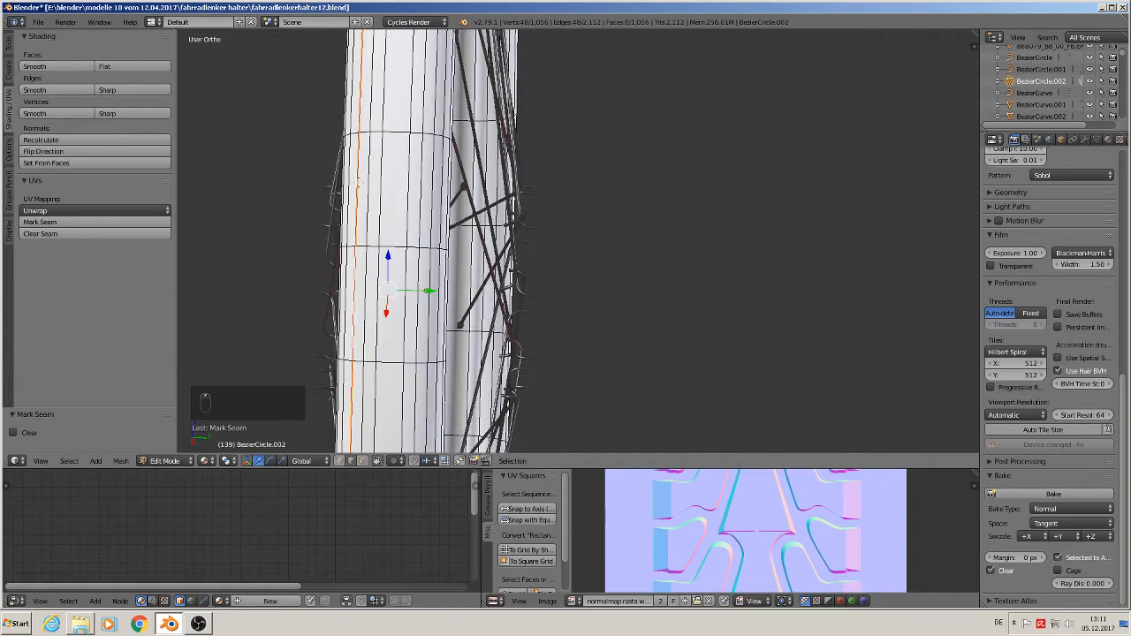
scroll(358, 182, up, 2)
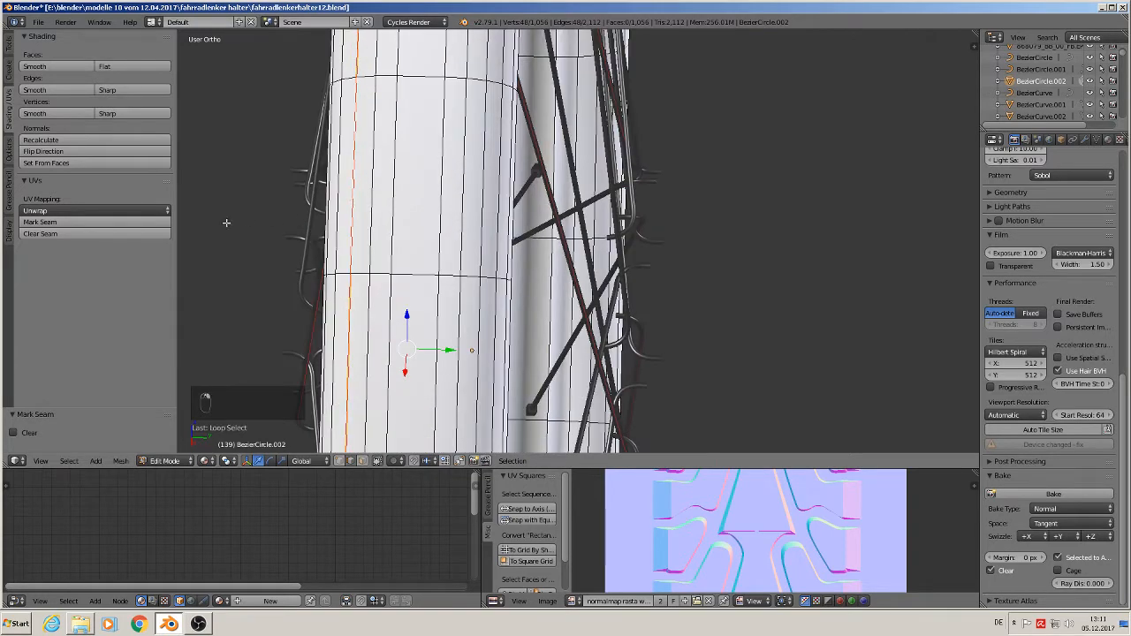
click(137, 233)
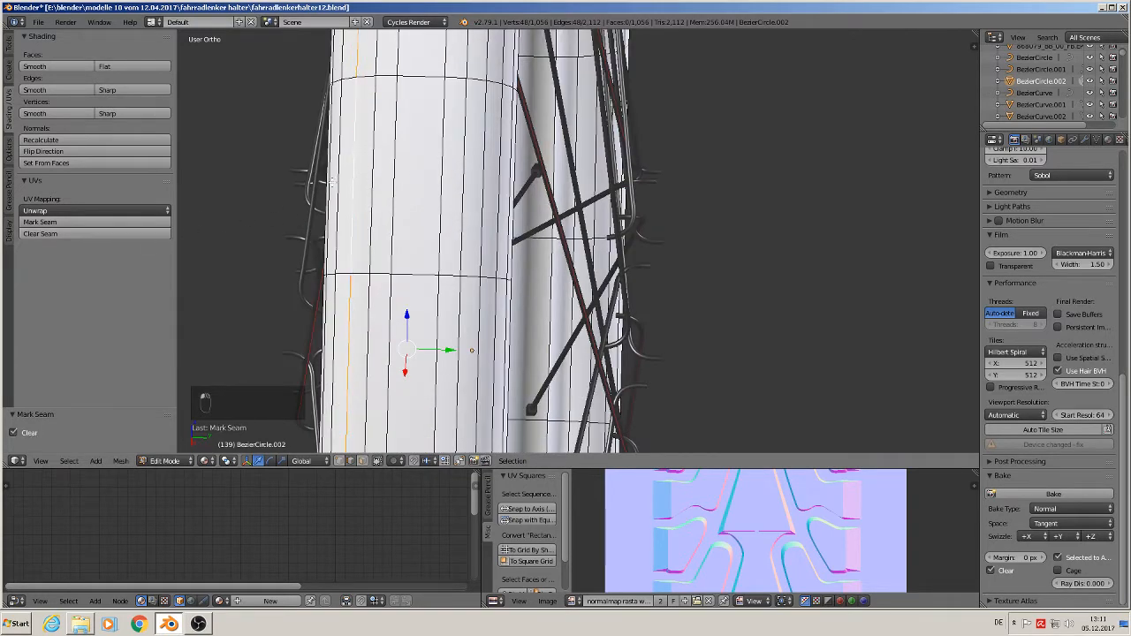
Mark seams along the two edge loops that border the tyre's outer surface on either side.
alt+right_click(330, 183)
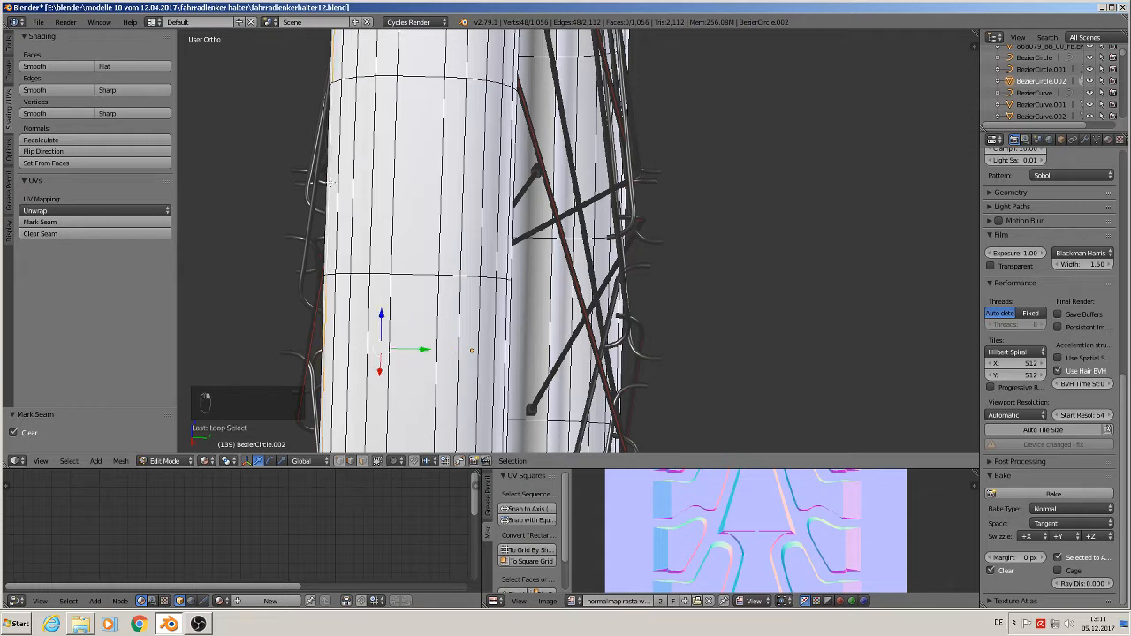
click(121, 223)
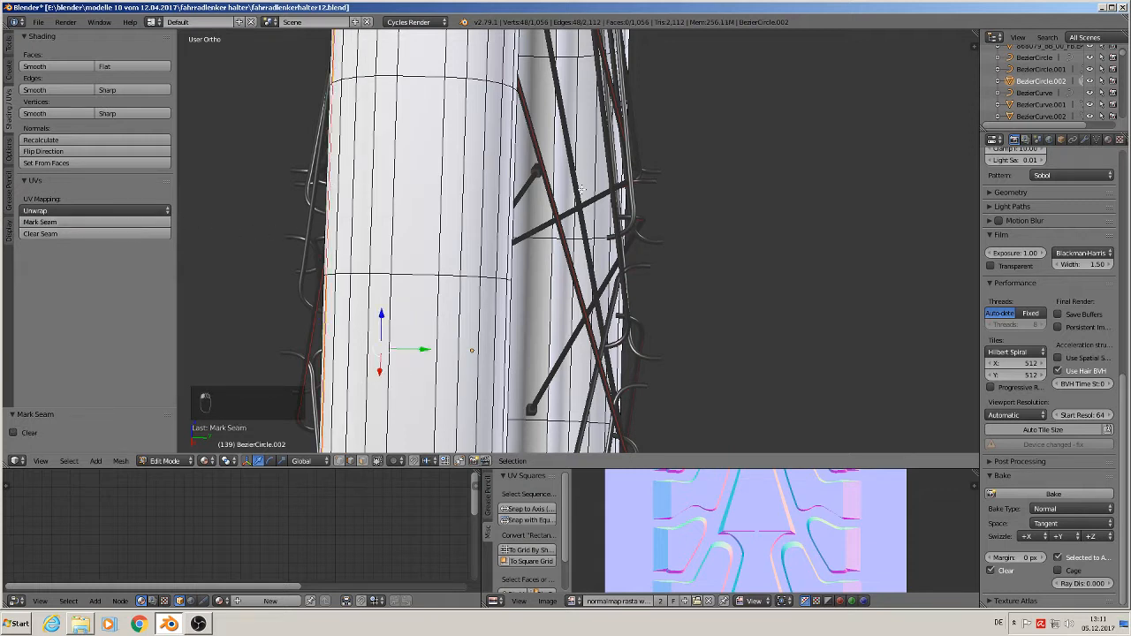
alt+right_click(510, 189)
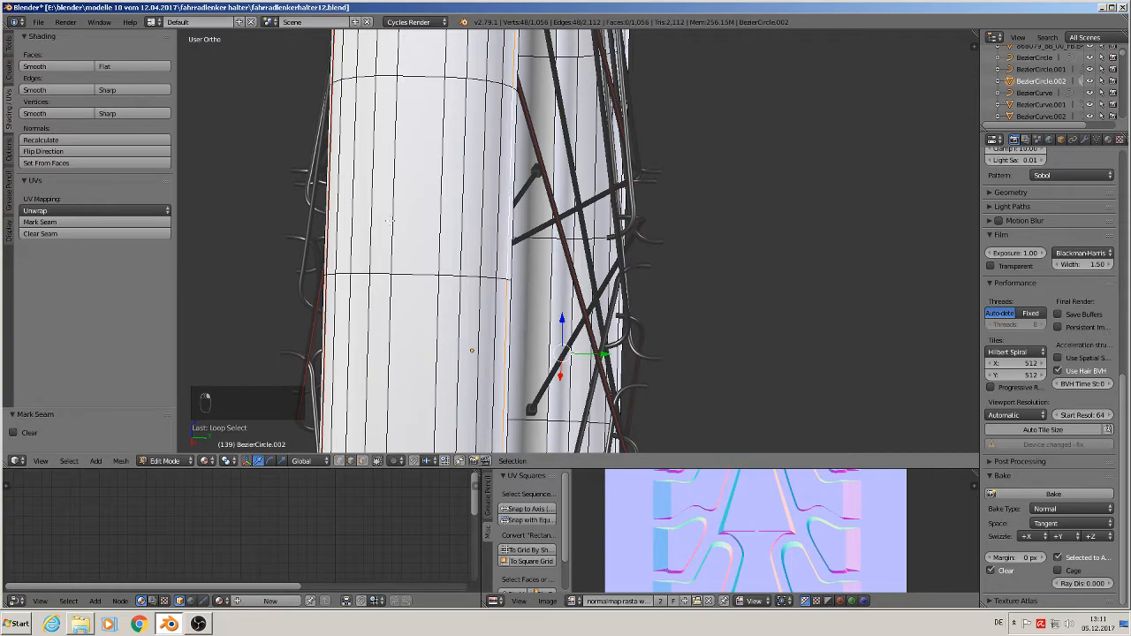
click(130, 223)
Examine the marked seams around the whole tyre from several angles.
scroll(459, 198, down, 2)
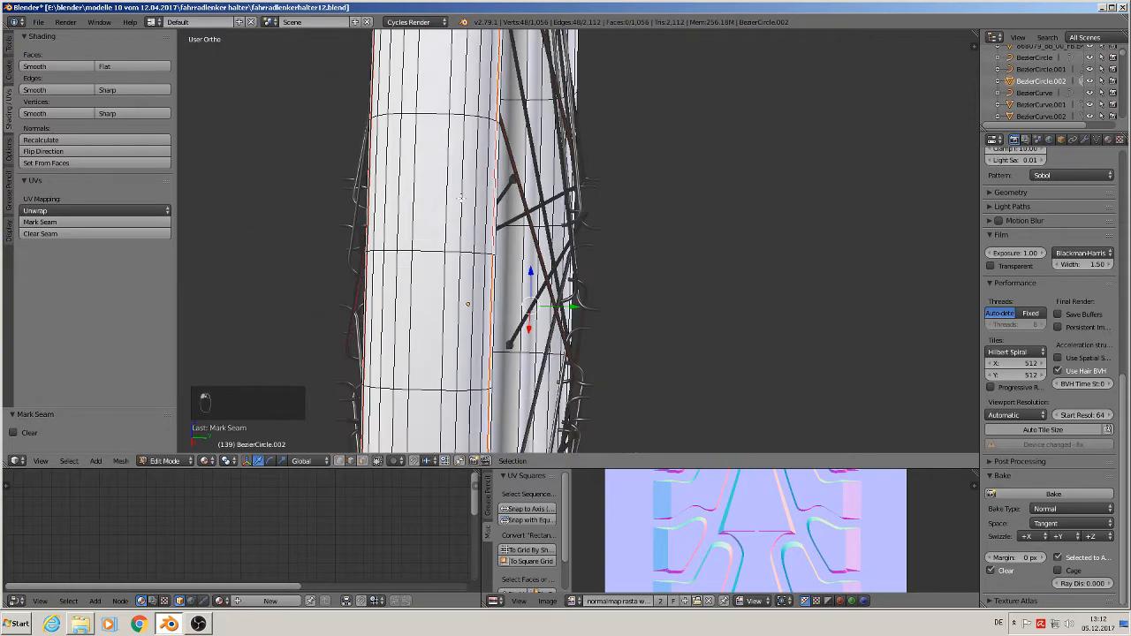
scroll(459, 198, down, 4)
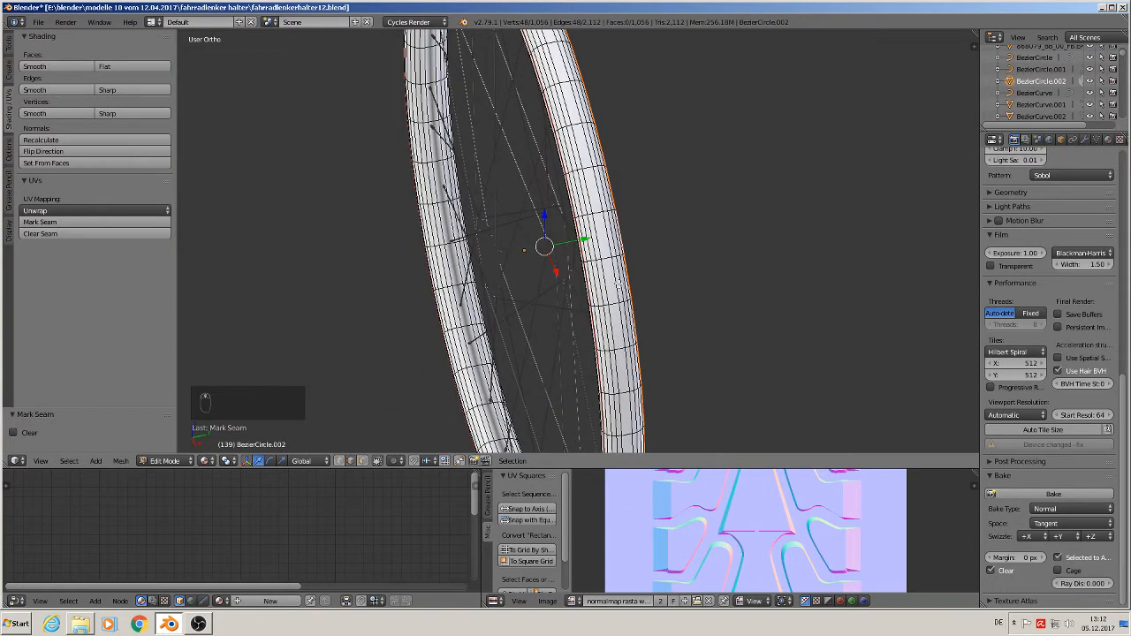
shift+middle_drag(618, 283, 734, 54)
middle_drag(730, 158, 617, 307)
scroll(826, 170, down, 1)
scroll(640, 276, down, 2)
scroll(644, 268, up, 1)
middle_drag(646, 267, 696, 235)
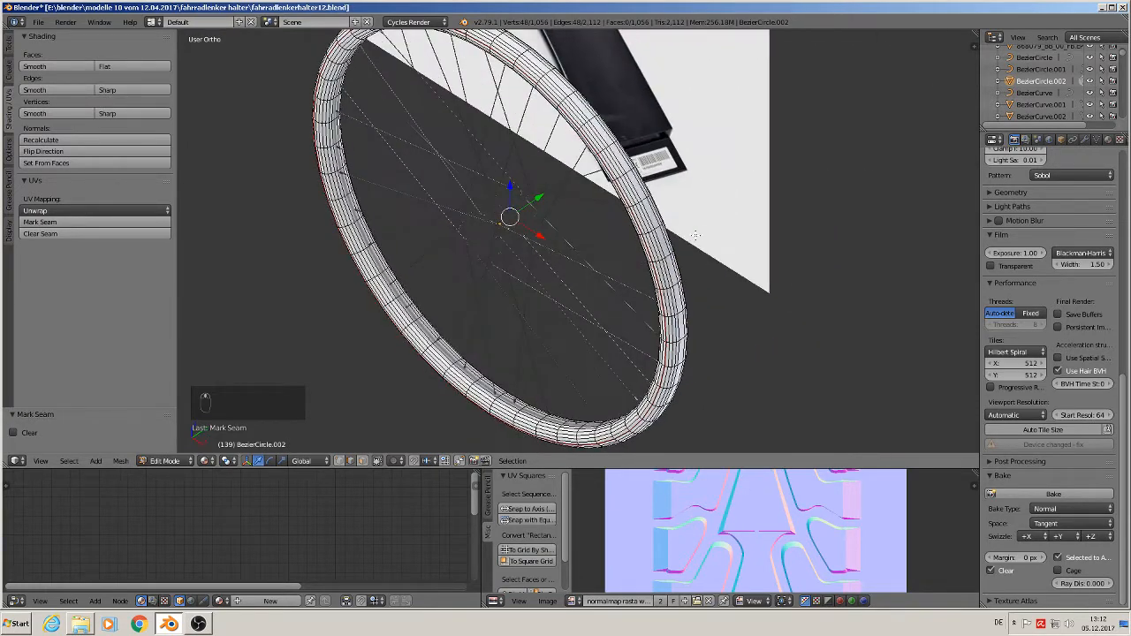
Return to Object Mode and give the tyre a new material named "basic wheel 1".
key(Tab)
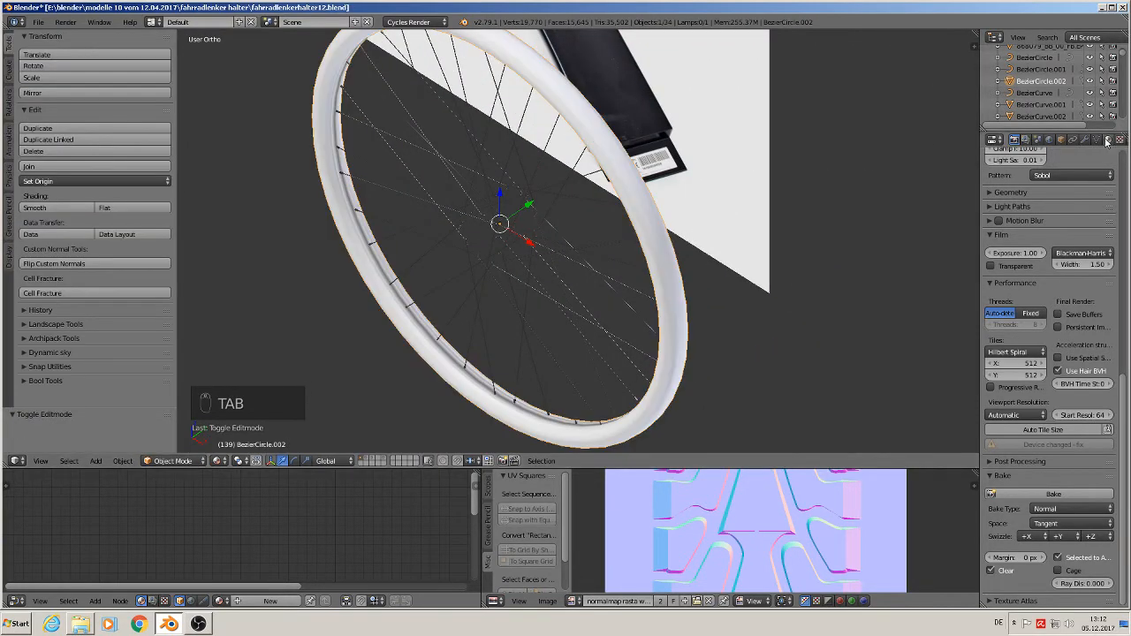
click(1109, 139)
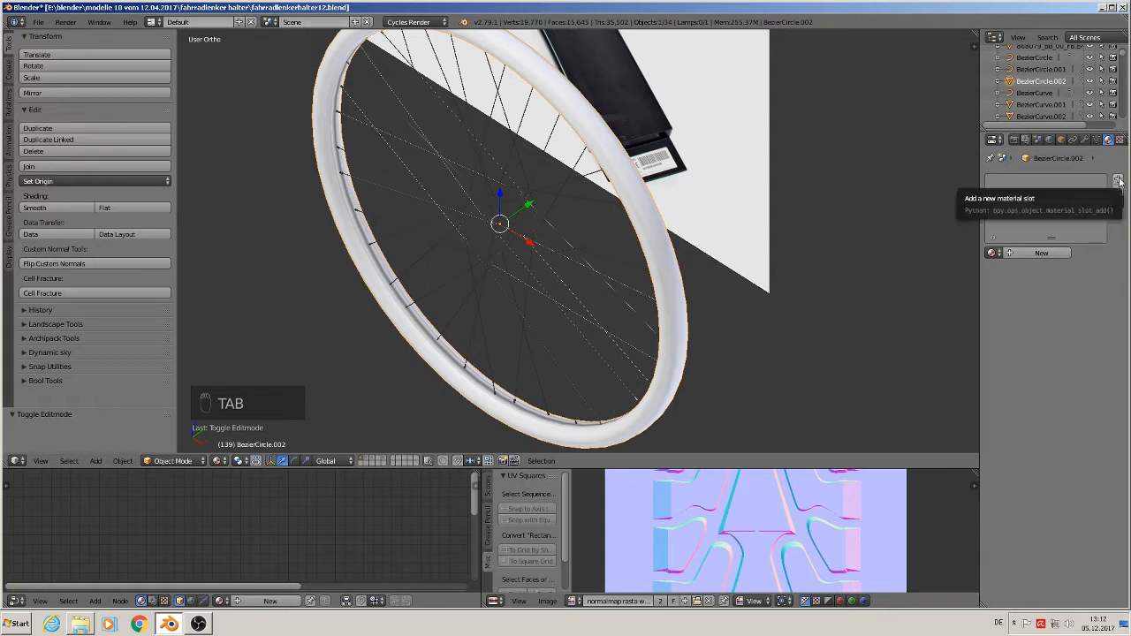
click(1118, 181)
click(1032, 254)
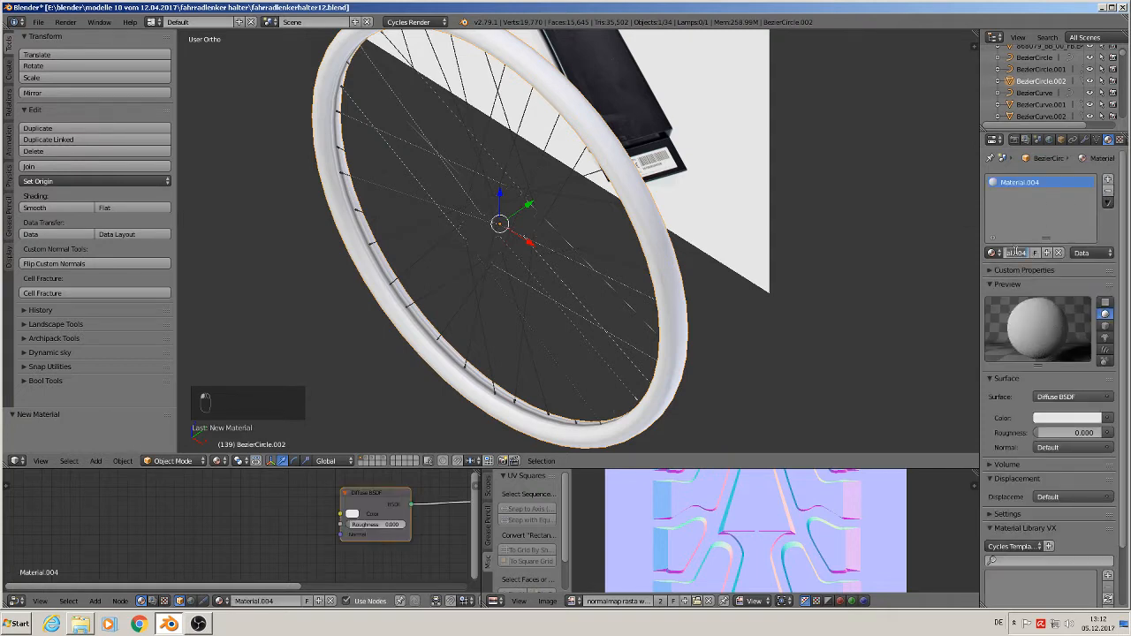
text(basic wheel 1)
Add a second material slot to the tyre with a new material named "basic wheel 2".
click(1108, 180)
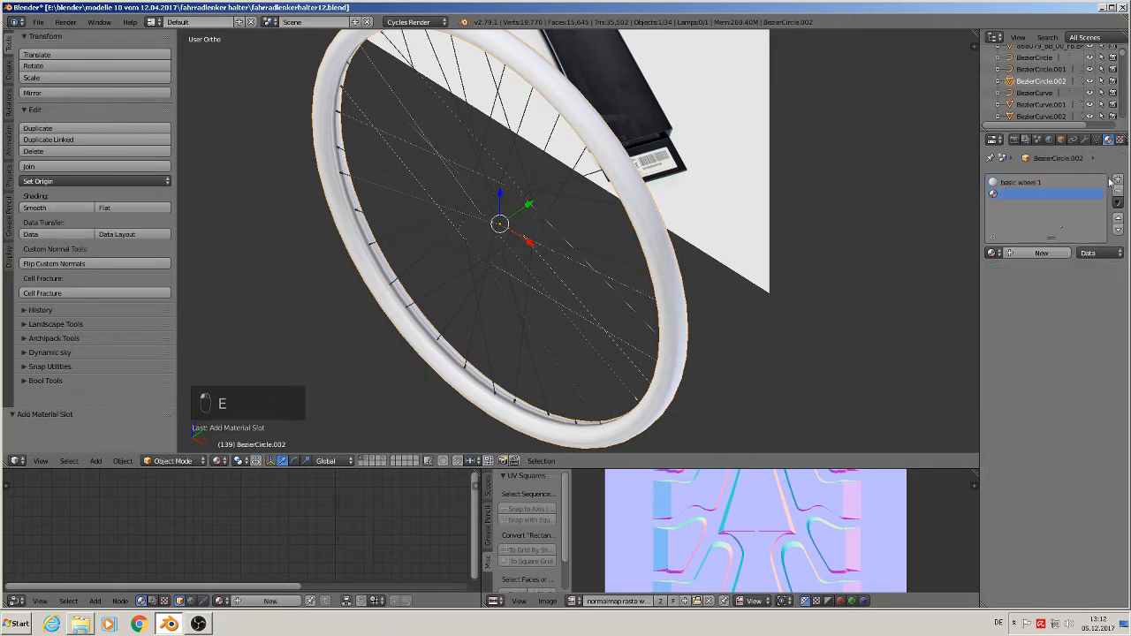
click(1021, 253)
text(b)
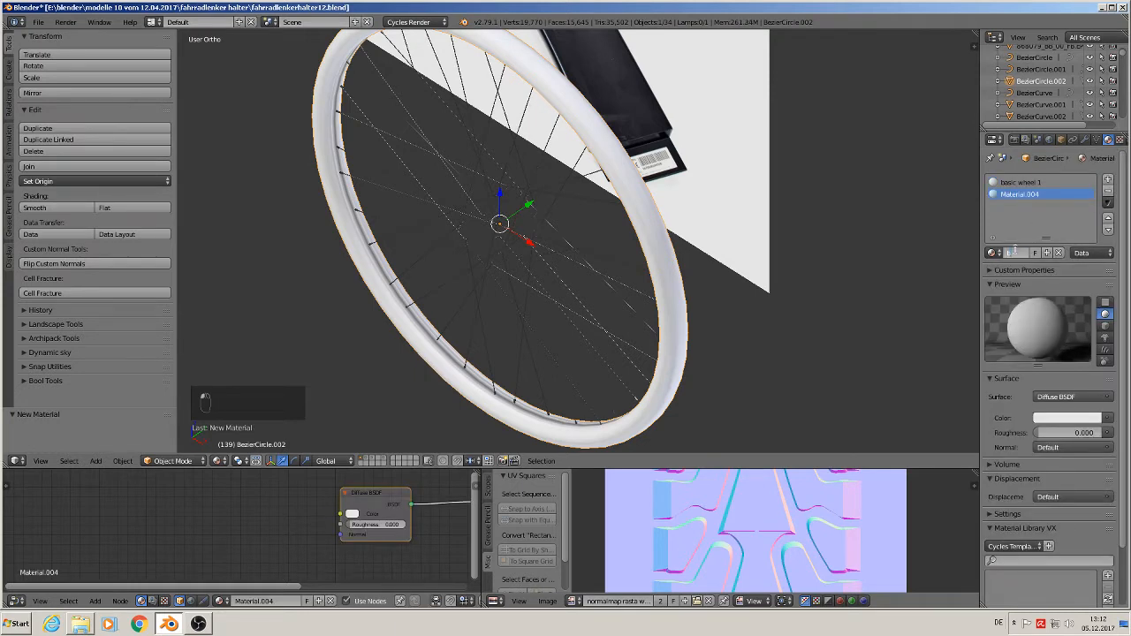
text(asic wheel 2)
key(Return)
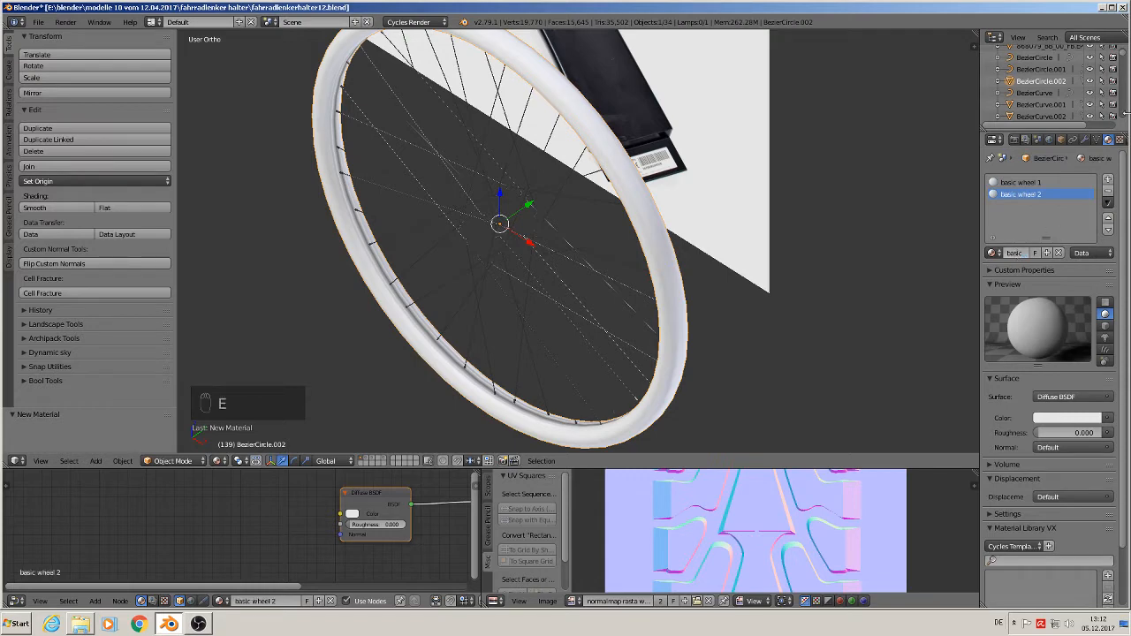
In face selection Edit Mode, select the tyre's outer face band between the two seams and assign it to the material "basic wheel 2".
scroll(658, 204, up, 4)
key(Tab)
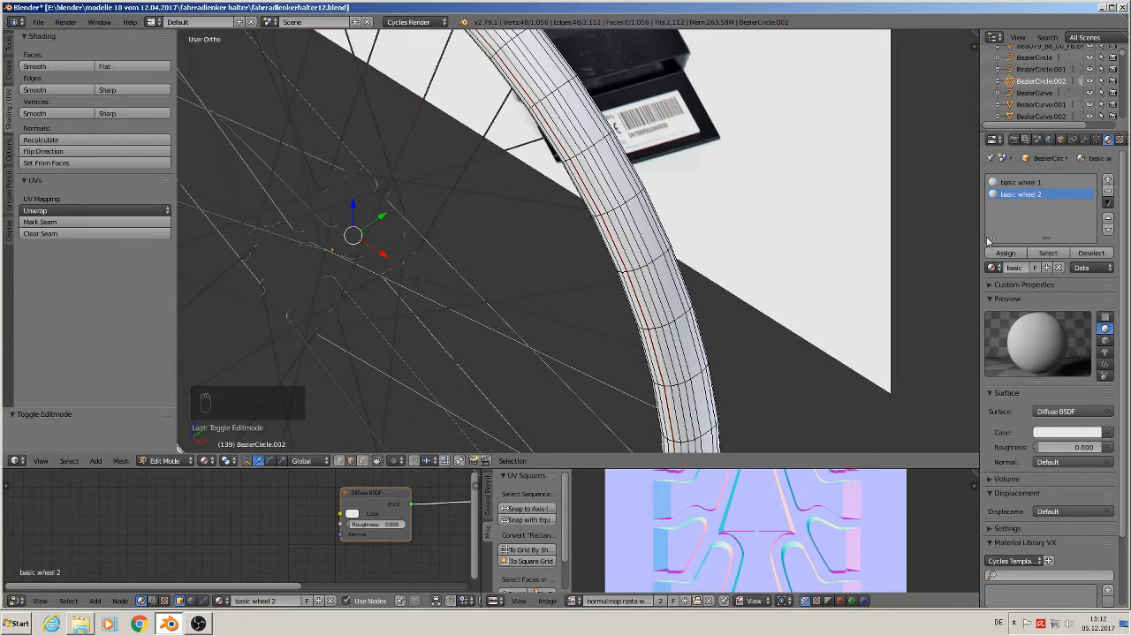
middle_drag(667, 328, 636, 328)
scroll(579, 311, up, 3)
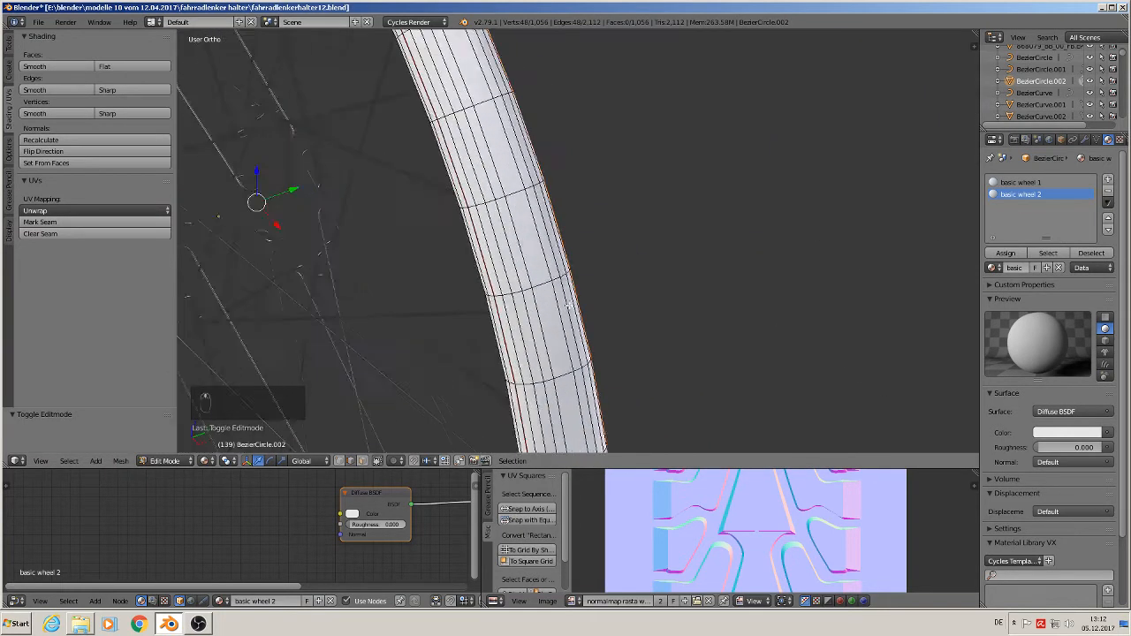
click(363, 460)
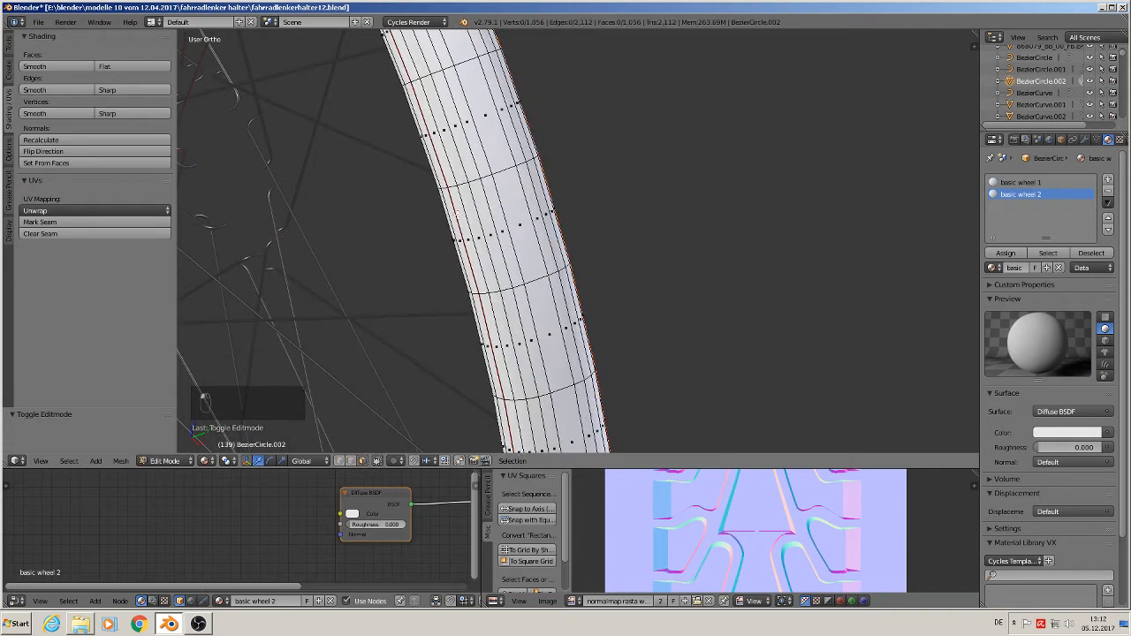
alt+right_click(504, 170)
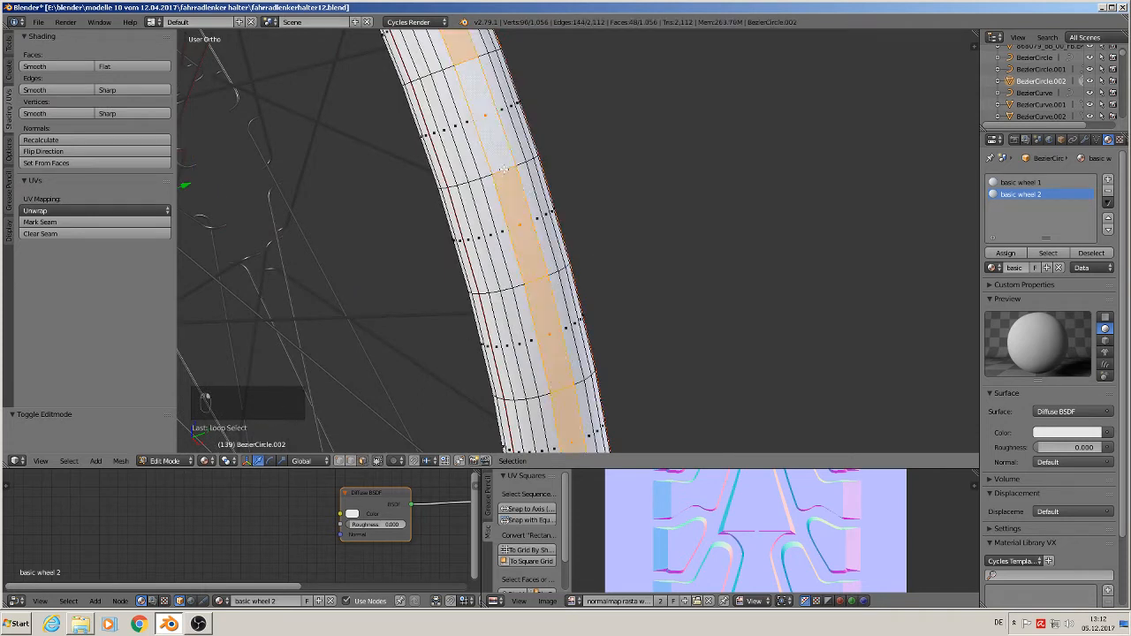
key(ctrl+KP_Add)
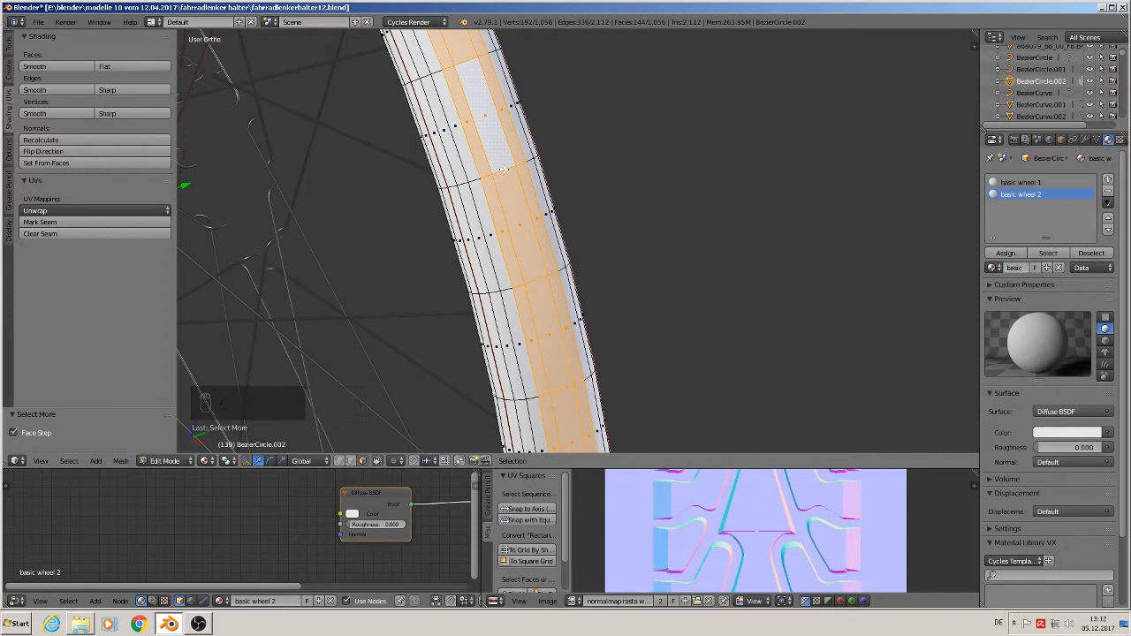
key(ctrl+KP_Add)
key(ctrl+KP_Add)
key(ctrl+KP_Add)
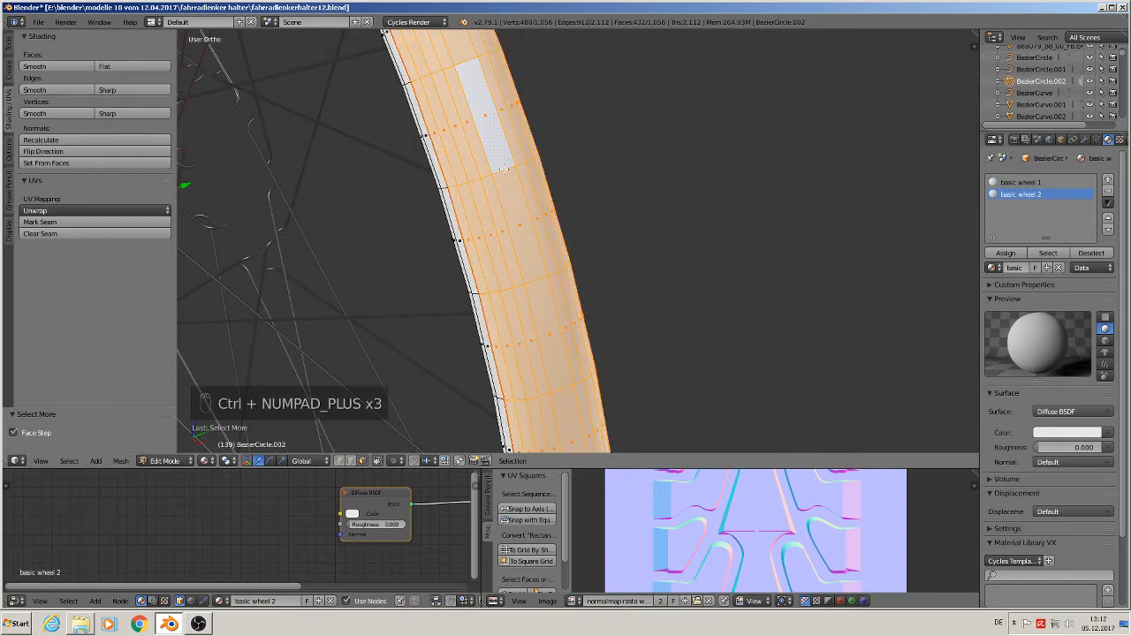
middle_drag(443, 191, 432, 227)
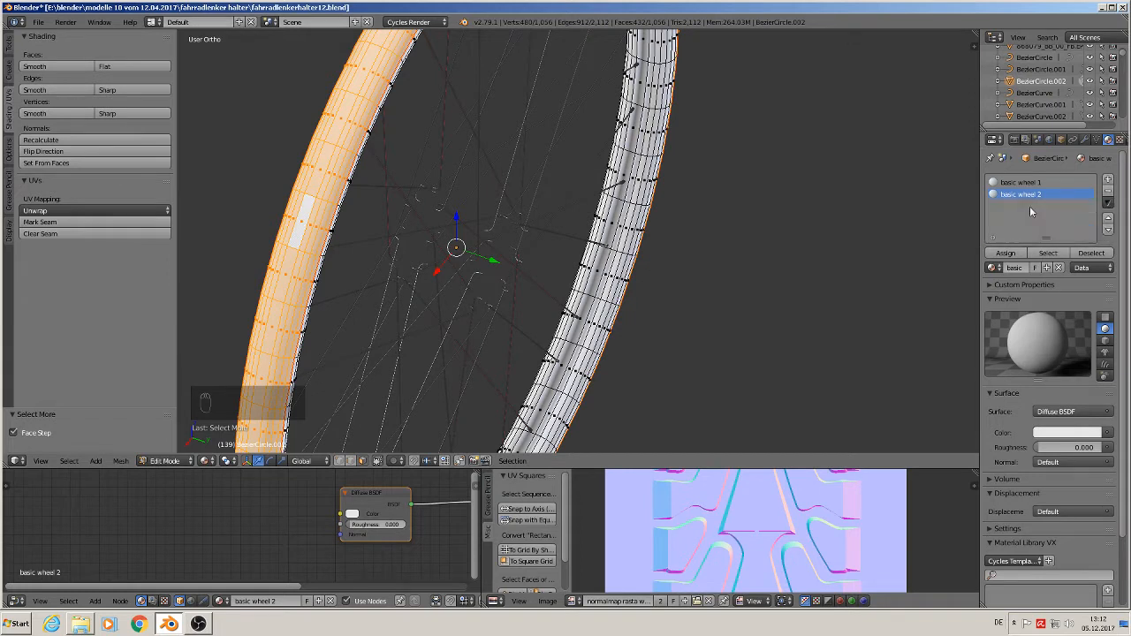
click(1010, 255)
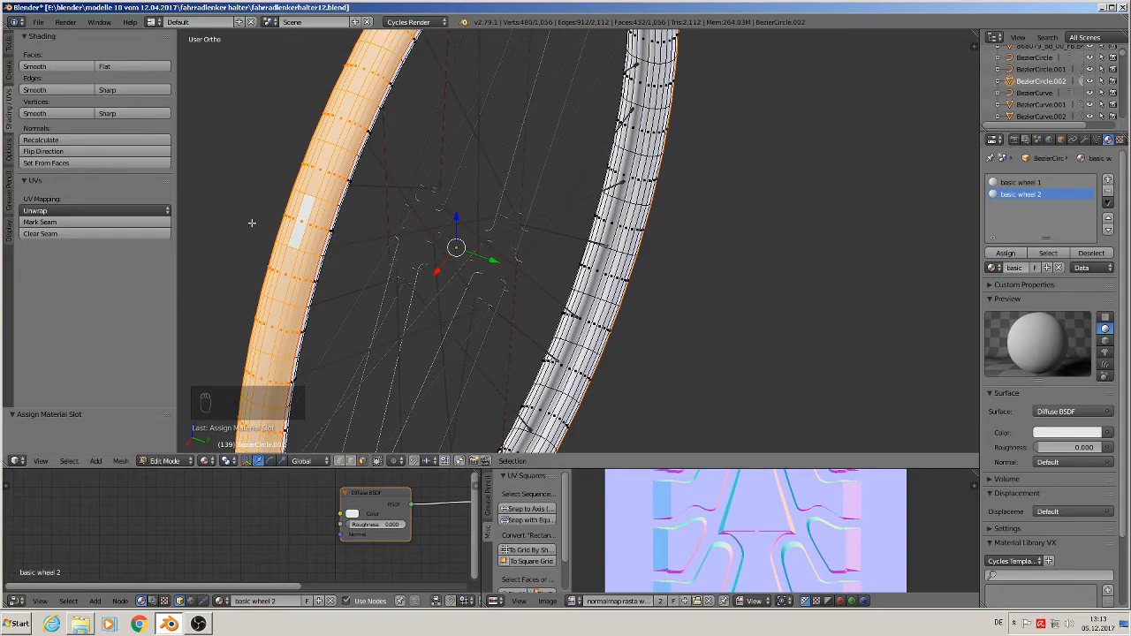
middle_drag(345, 253, 692, 230)
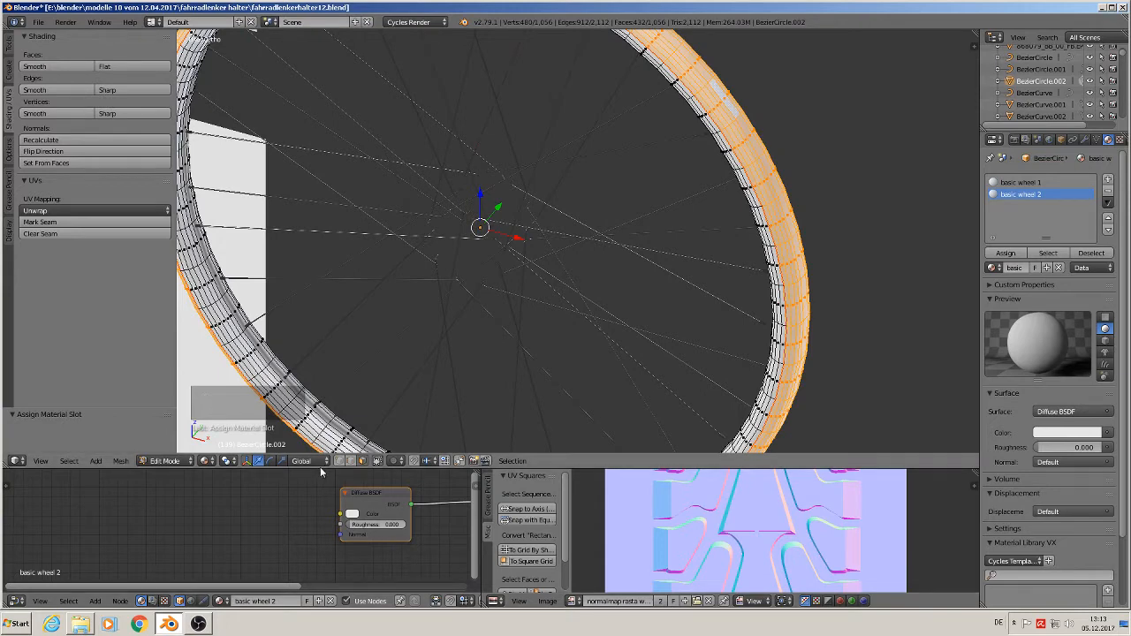
Enlarge the node editor area and delete the Diffuse BSDF node from the "basic wheel 2" material.
drag(321, 473, 361, 240)
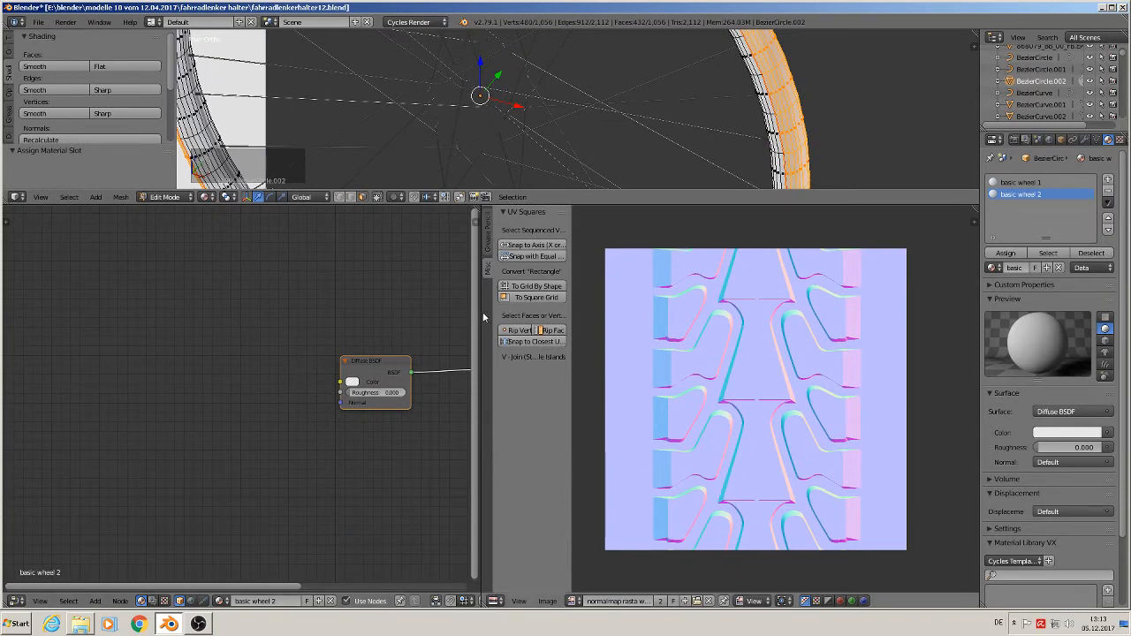
drag(481, 314, 708, 302)
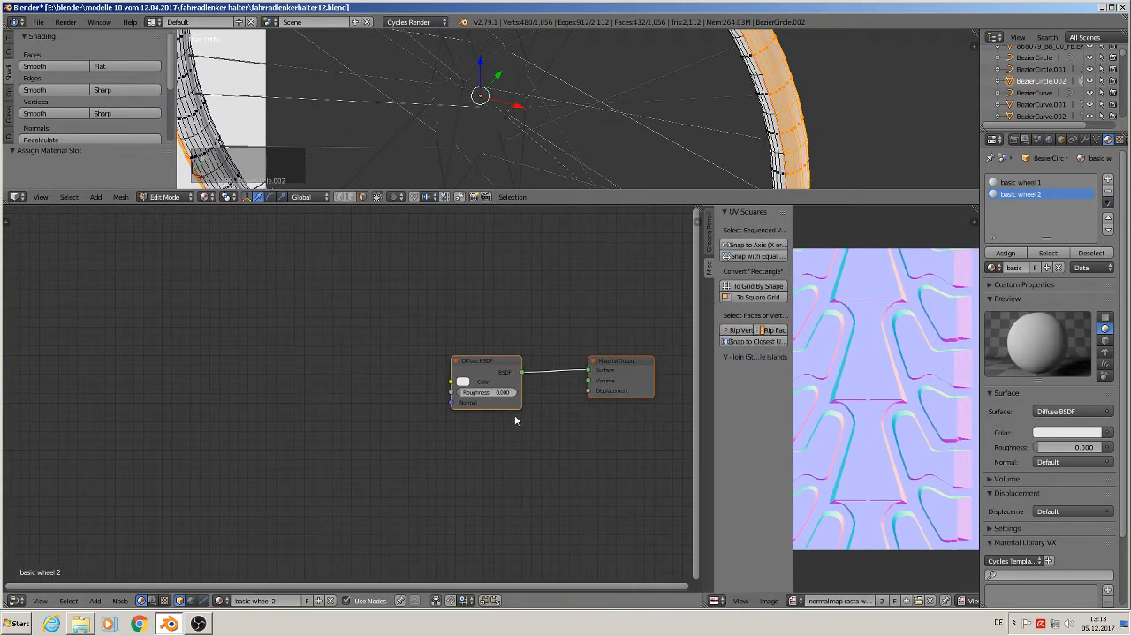
click(488, 363)
key(x)
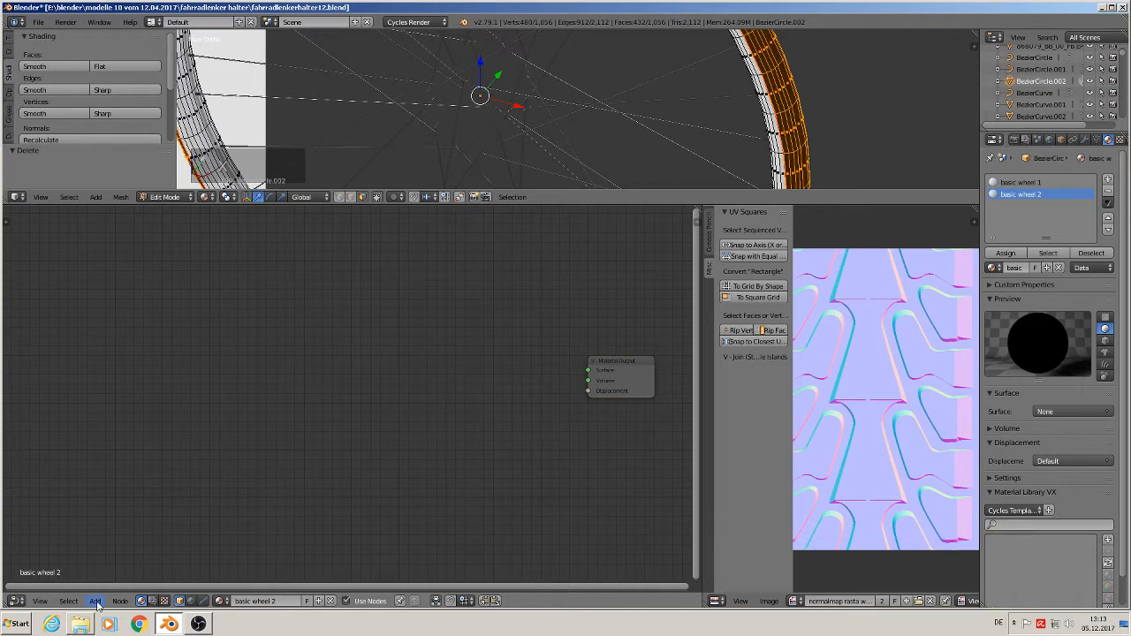
Add a Principled BSDF shader node and connect its BSDF output to the Material Output's Surface input.
click(95, 601)
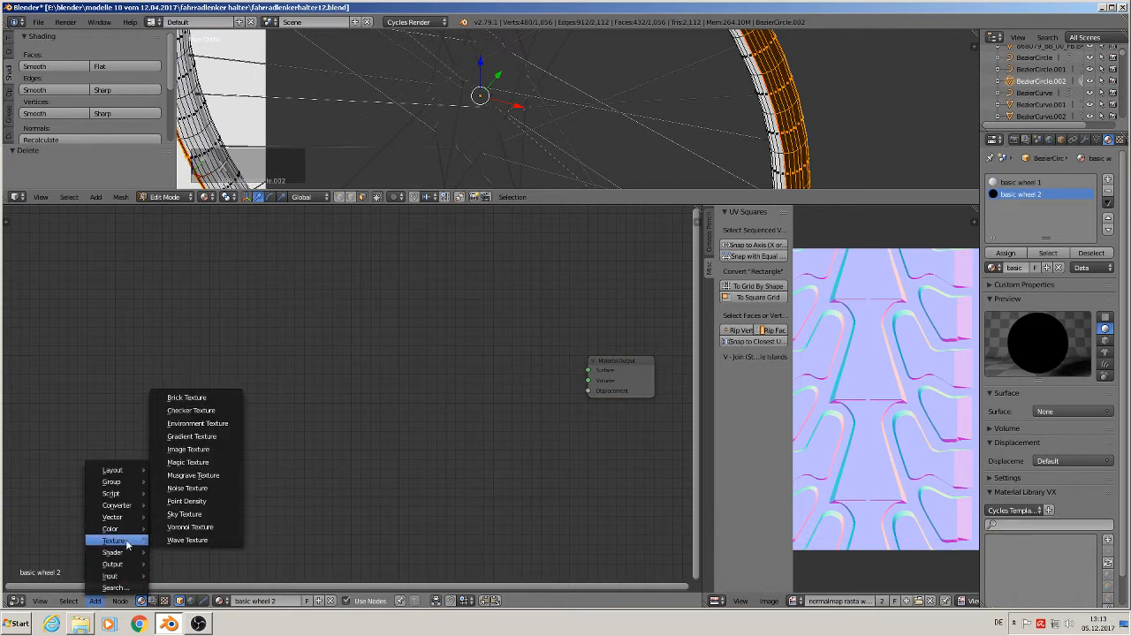
mouse_move(120, 553)
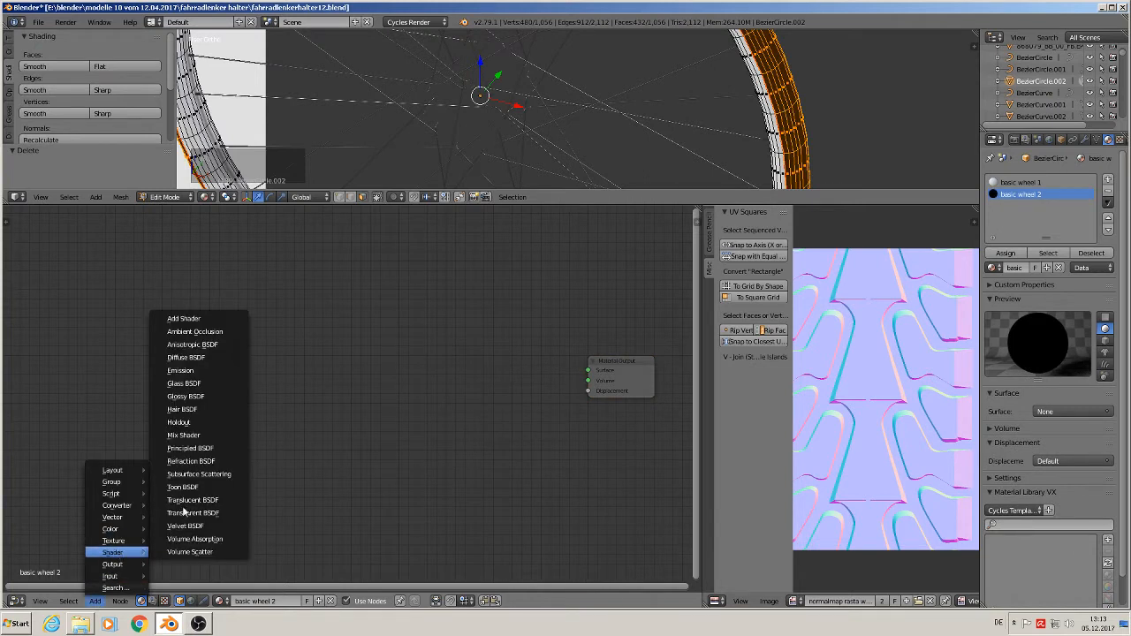
click(212, 454)
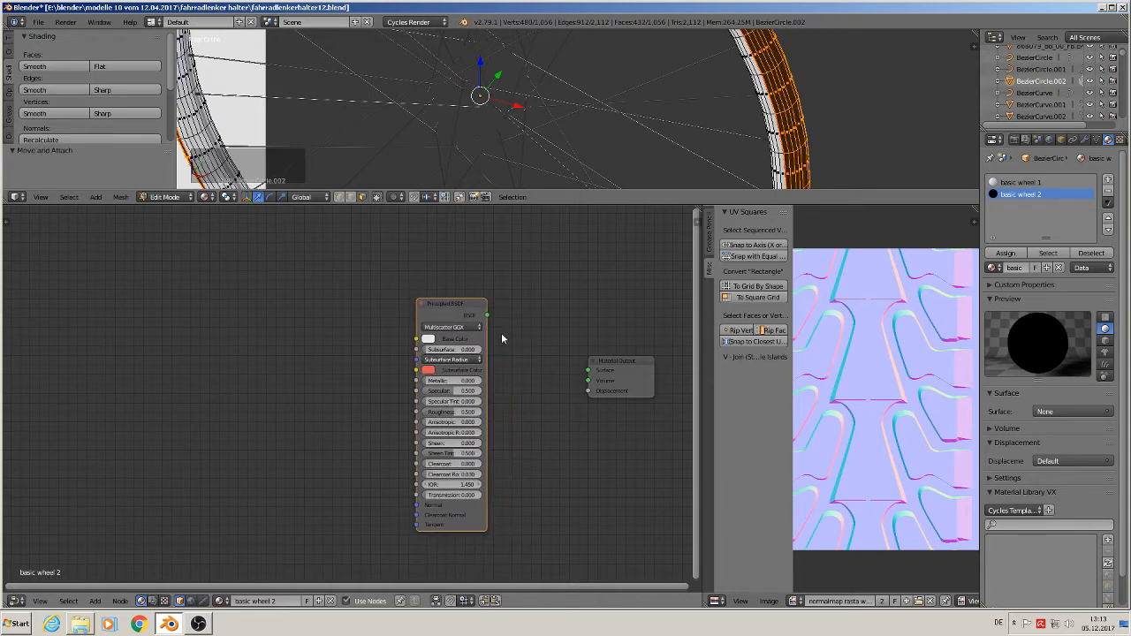
scroll(500, 334, up, 1)
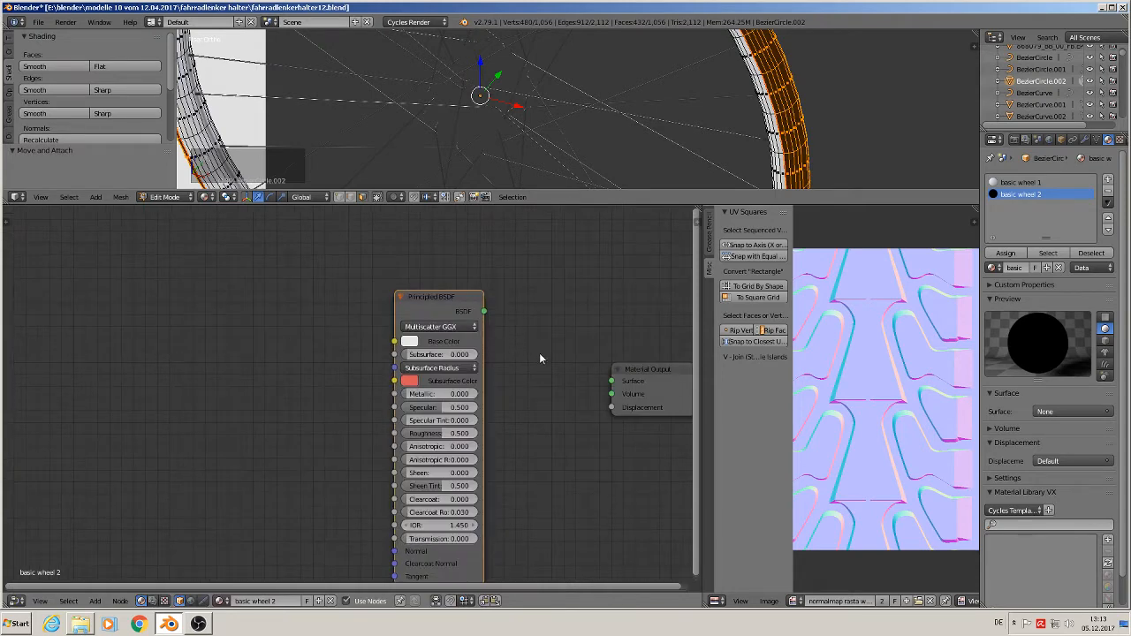
middle_drag(540, 358, 444, 324)
drag(399, 285, 525, 353)
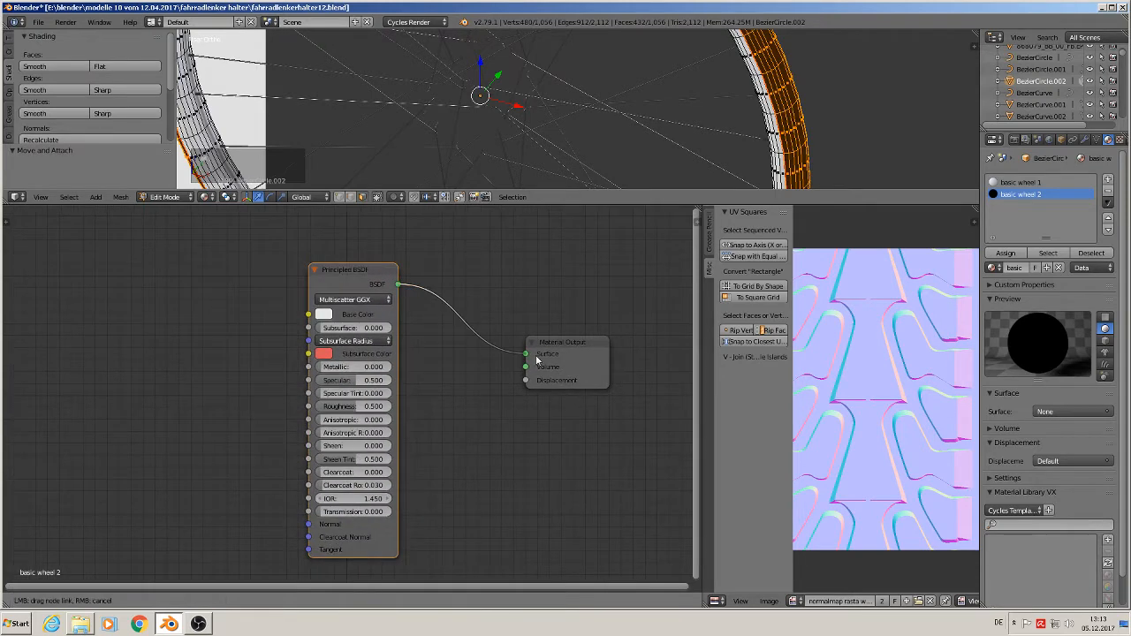
drag(361, 281, 453, 292)
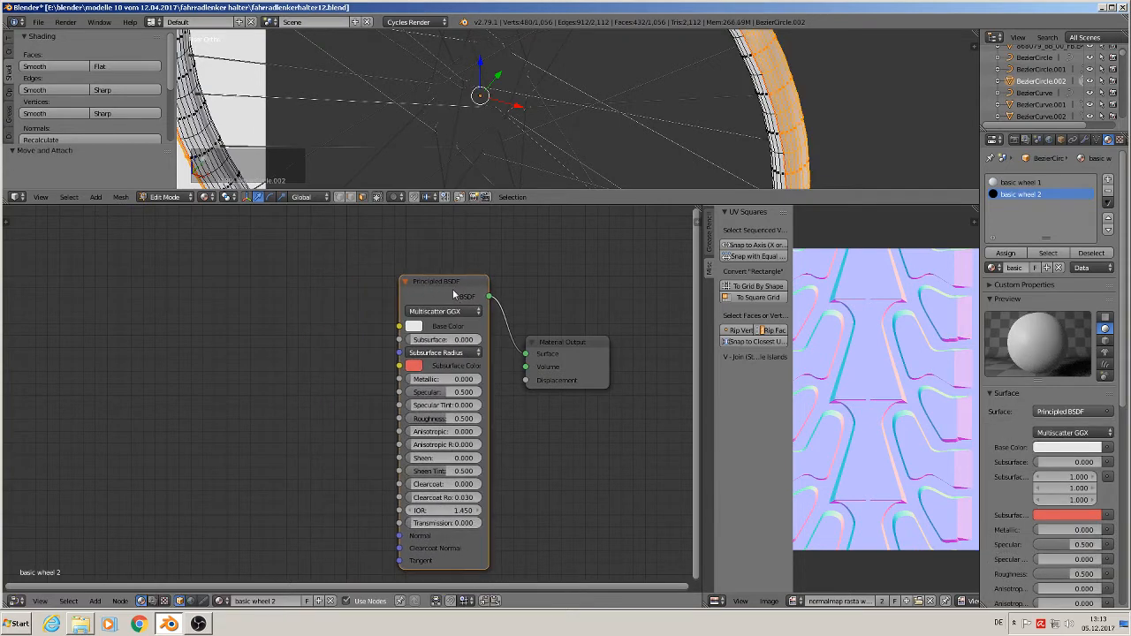
Add a Texture Coordinate node and a Mapping node side by side, well ahead of the Principled BSDF.
scroll(244, 398, down, 1)
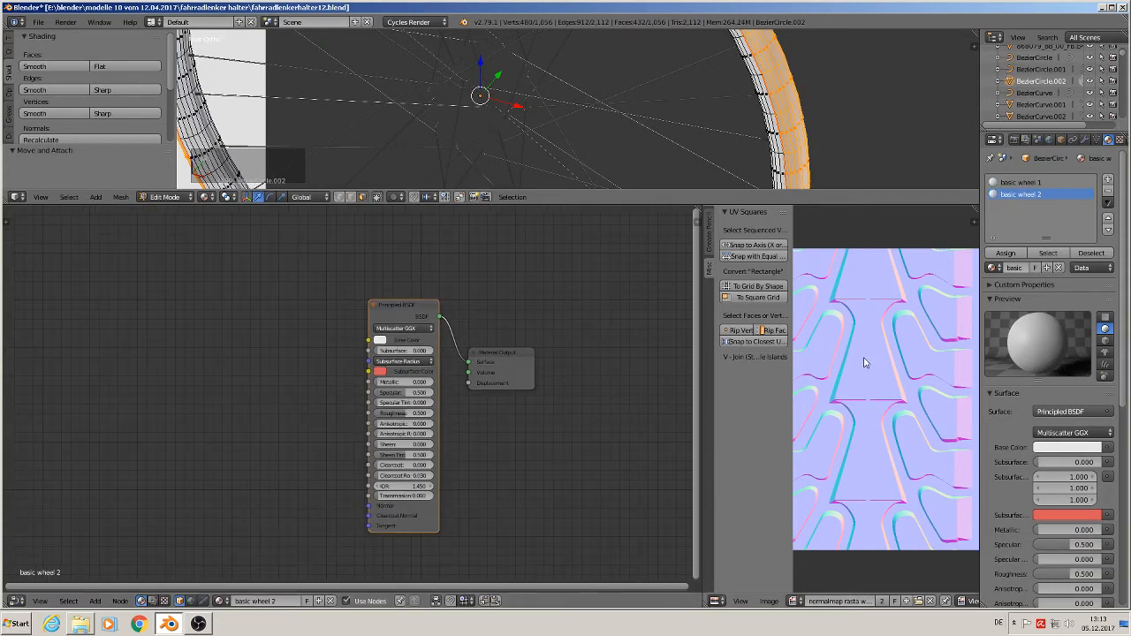
middle_drag(275, 416, 437, 389)
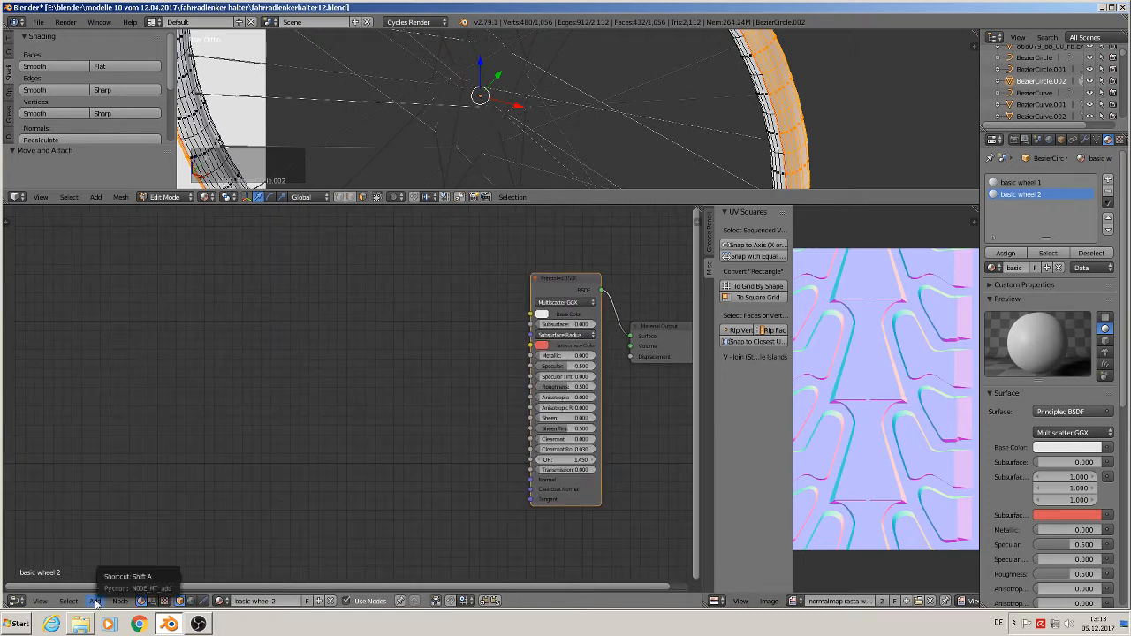
click(95, 601)
mouse_move(110, 565)
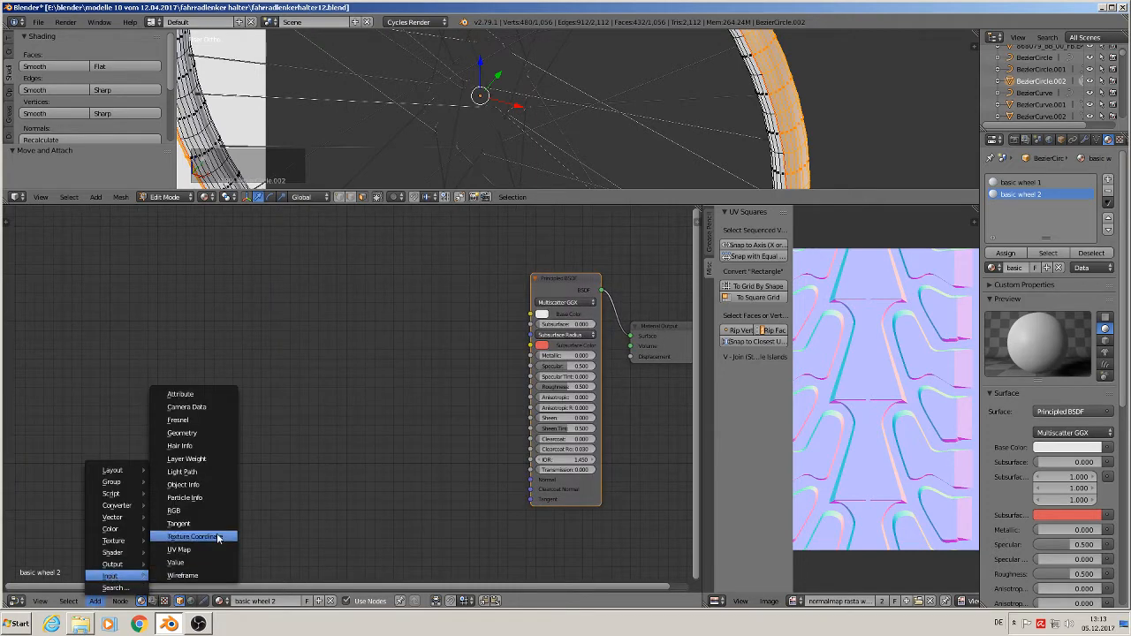
click(222, 536)
click(23, 374)
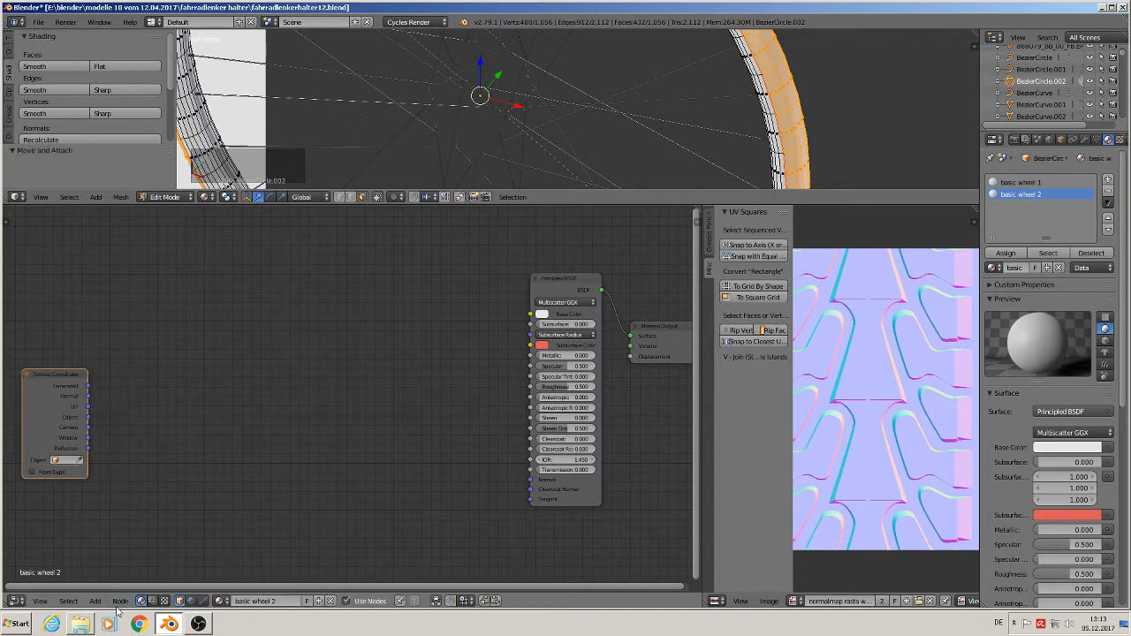
click(95, 601)
mouse_move(132, 521)
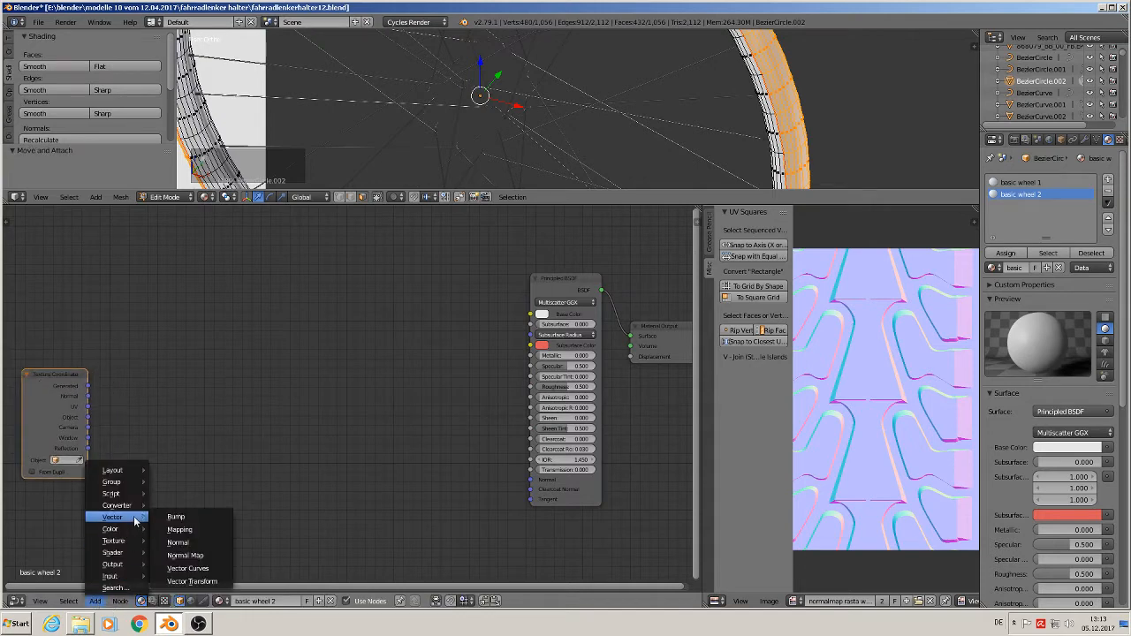
click(181, 530)
click(114, 378)
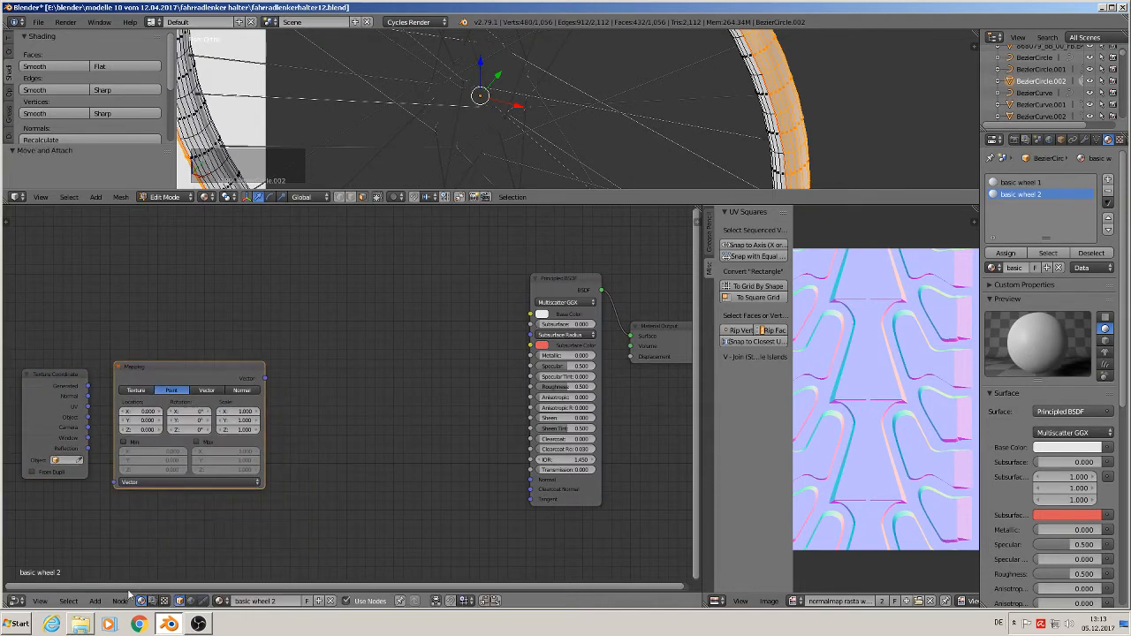
Add an Image Texture node and a Normal Map node in a row between the Mapping node and the Principled BSDF.
click(95, 601)
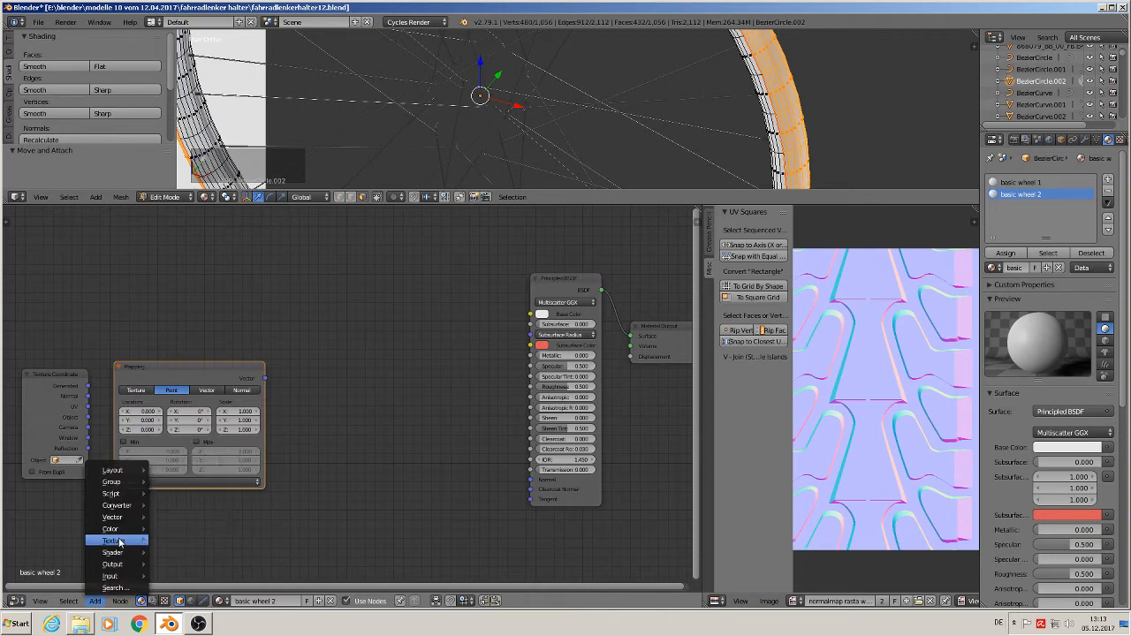
mouse_move(120, 542)
click(207, 450)
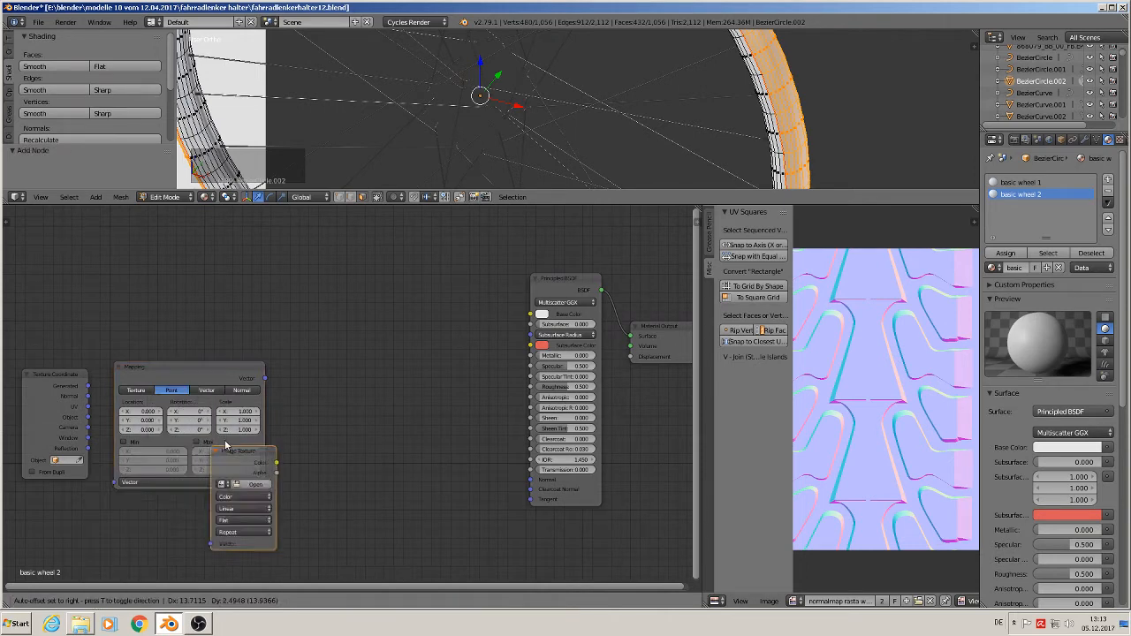
click(296, 347)
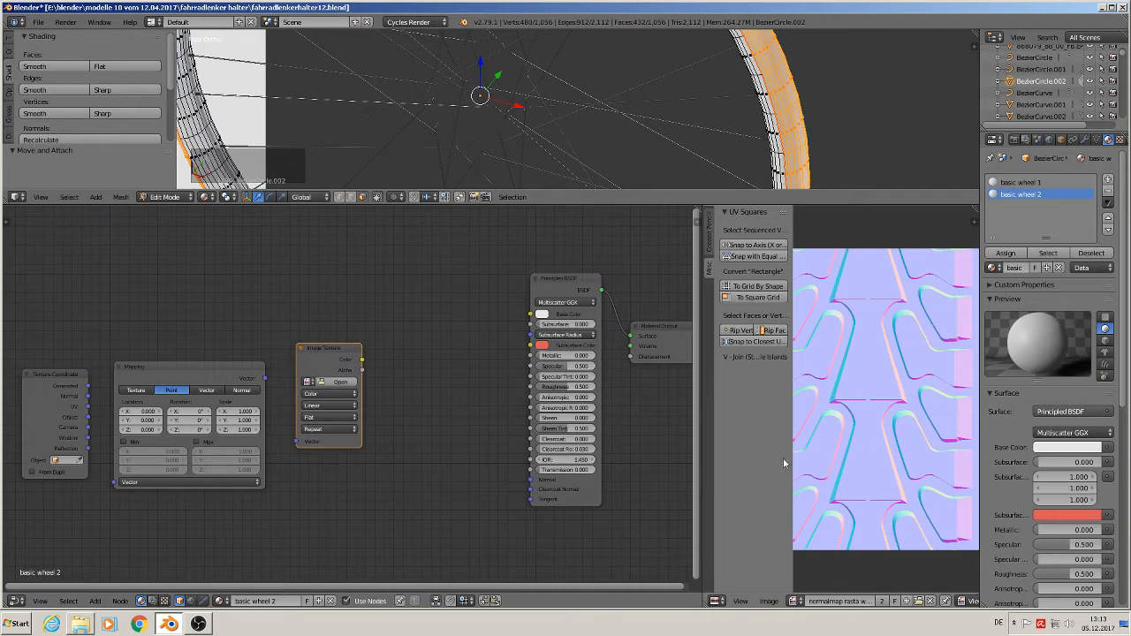
click(94, 601)
mouse_move(123, 517)
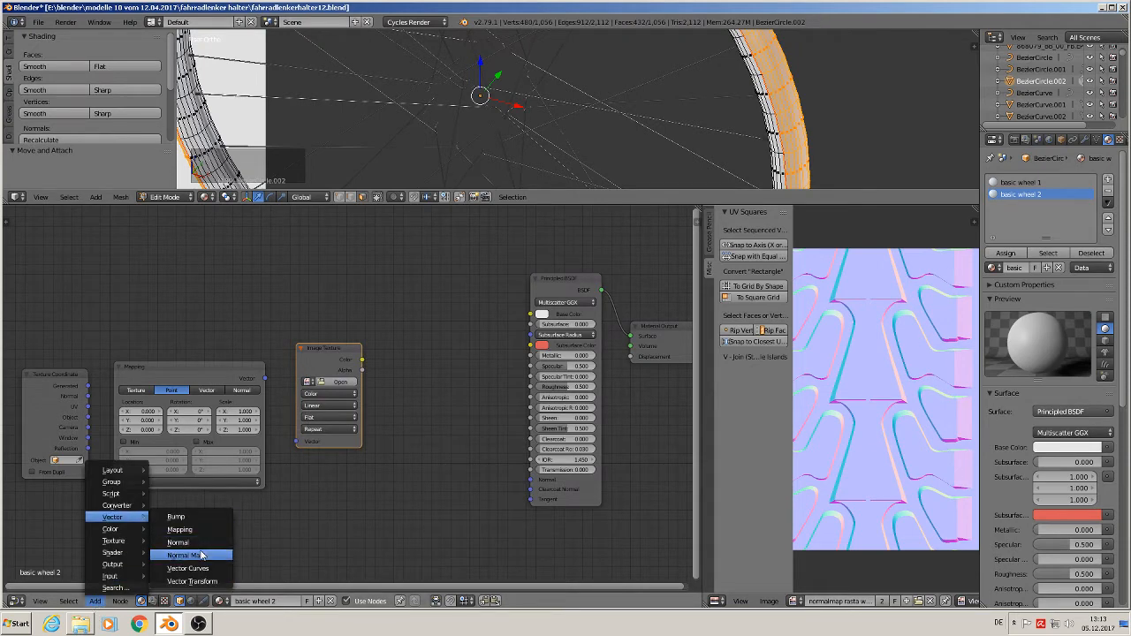
click(185, 555)
click(400, 362)
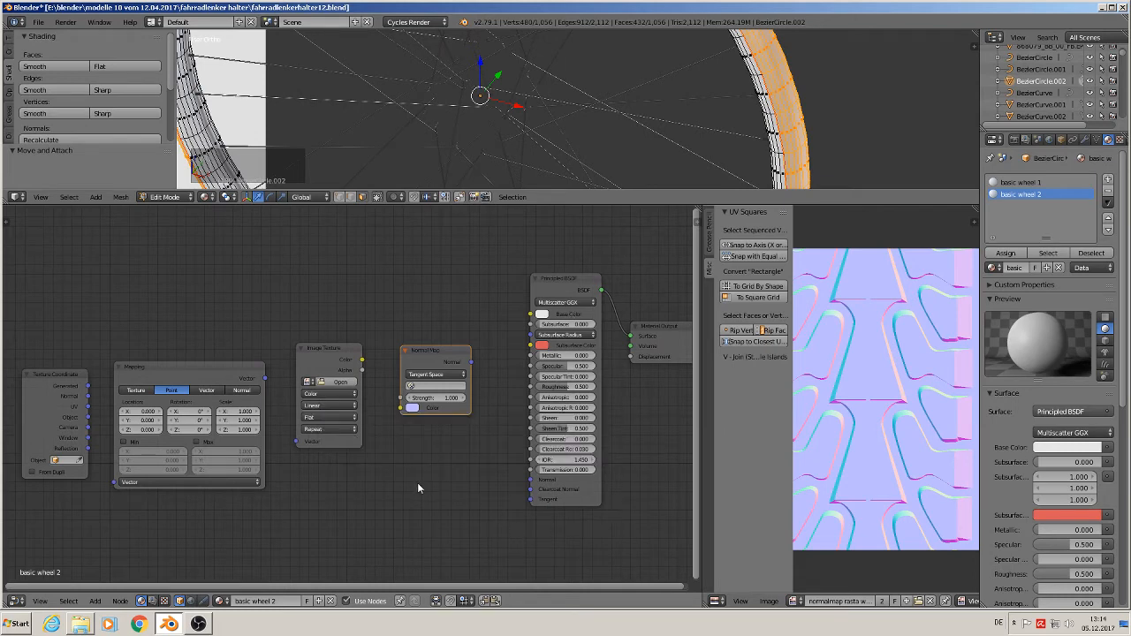
Set the Mapping node to the Texture type and connect the Texture Coordinate's UV output to its Vector input.
scroll(417, 482, up, 1)
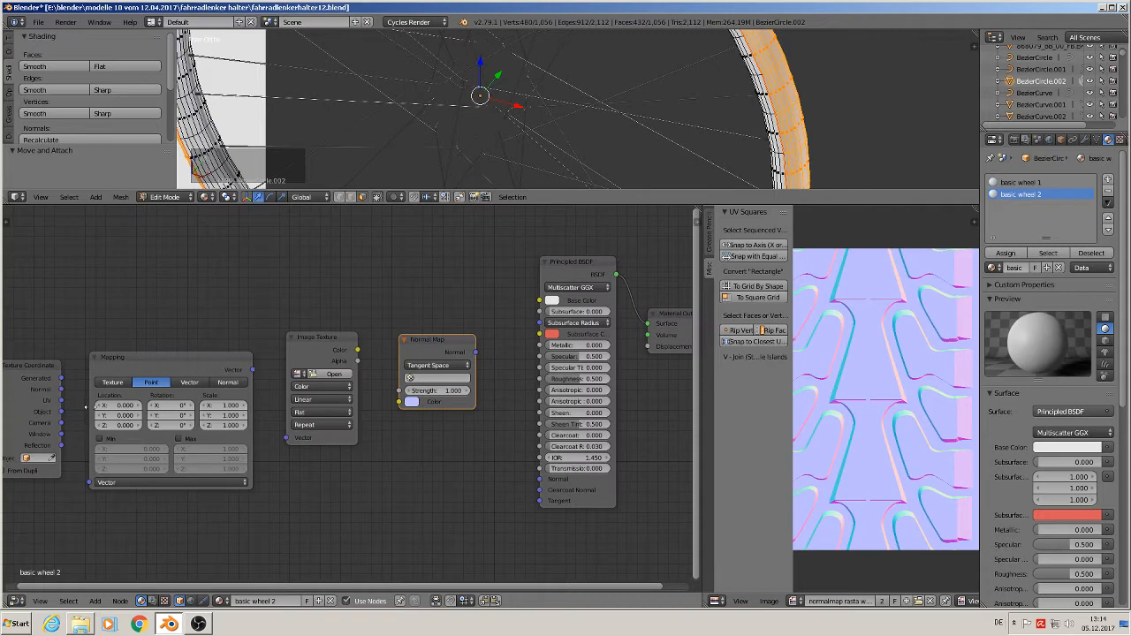
scroll(153, 434, up, 1)
middle_drag(157, 410, 381, 378)
scroll(354, 382, up, 3)
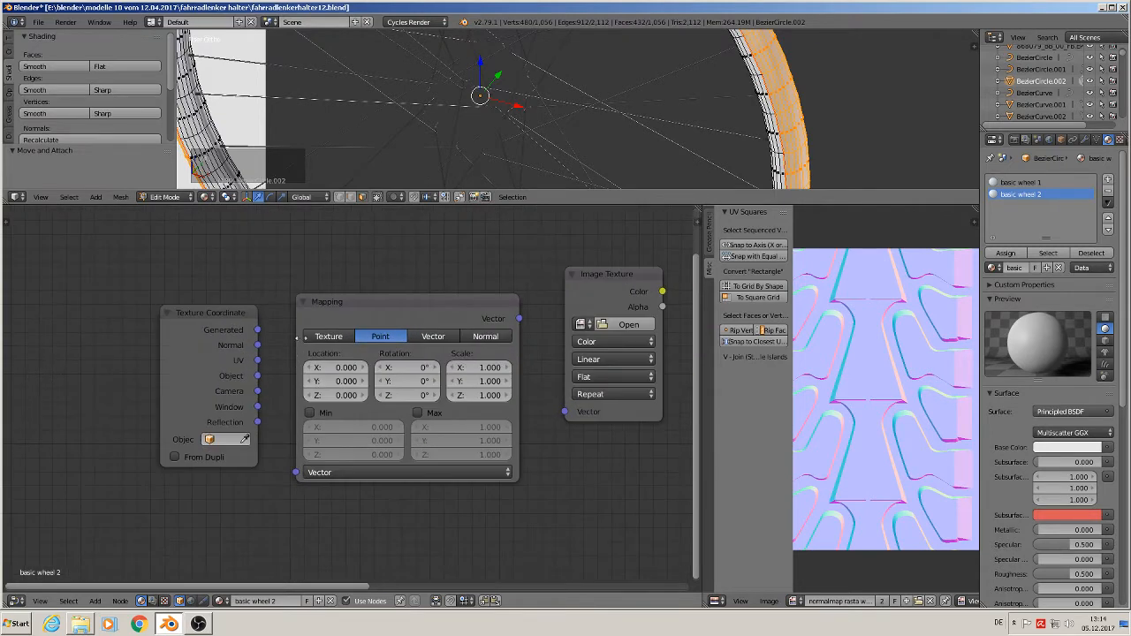
click(330, 338)
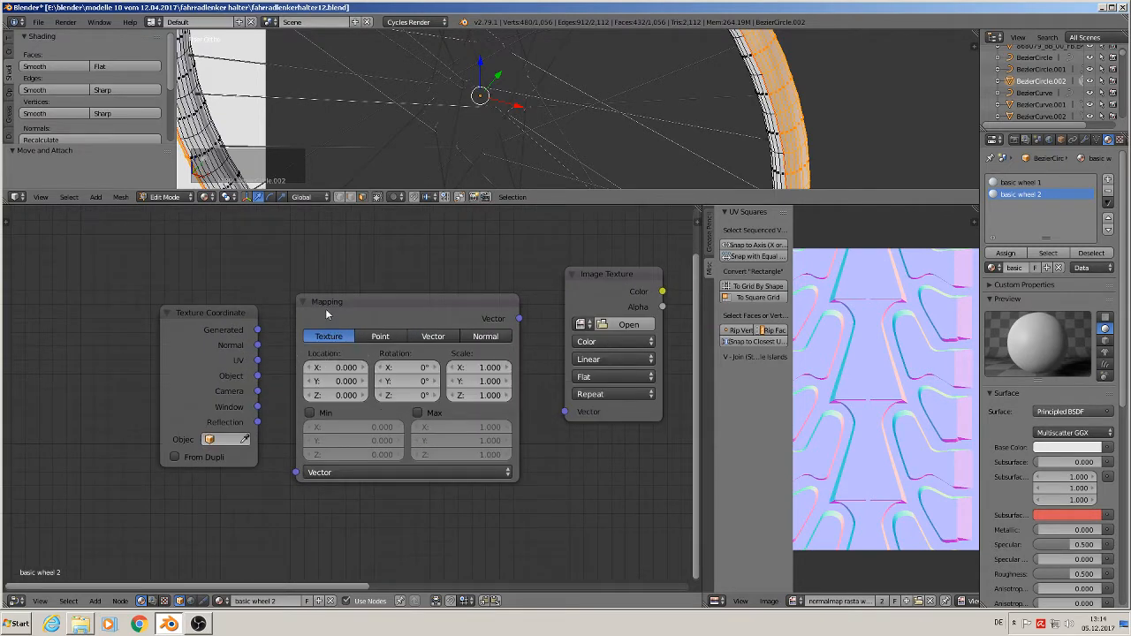
drag(257, 361, 296, 475)
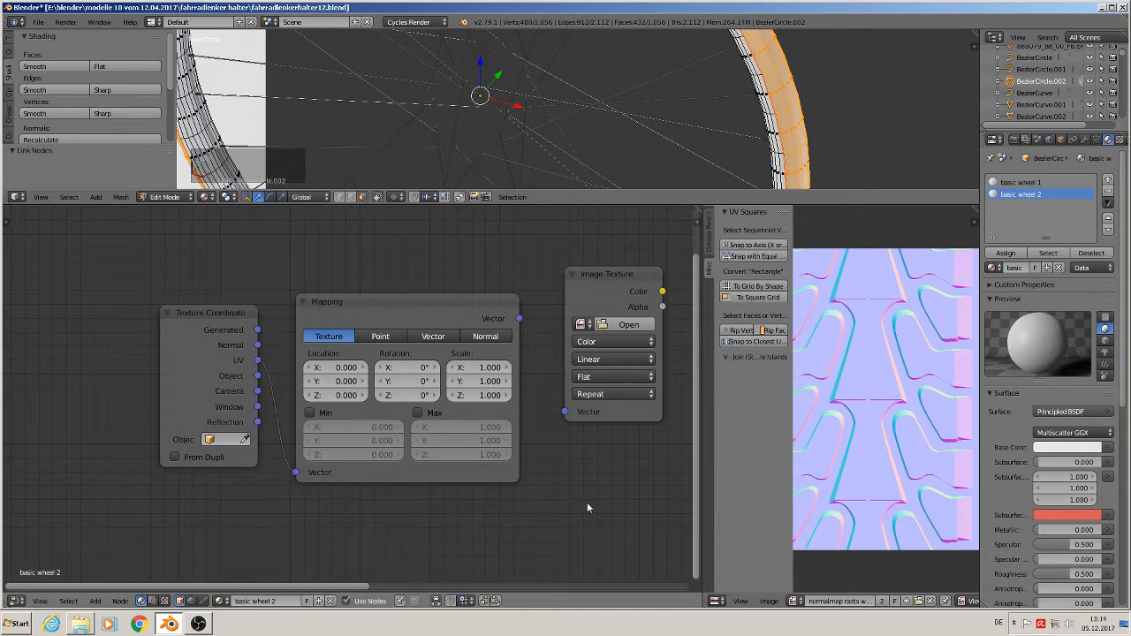
Connect the Mapping node's output to the Image Texture's Vector input, and the Image Texture's Color output to the Normal Map's Color input.
middle_drag(606, 503, 361, 501)
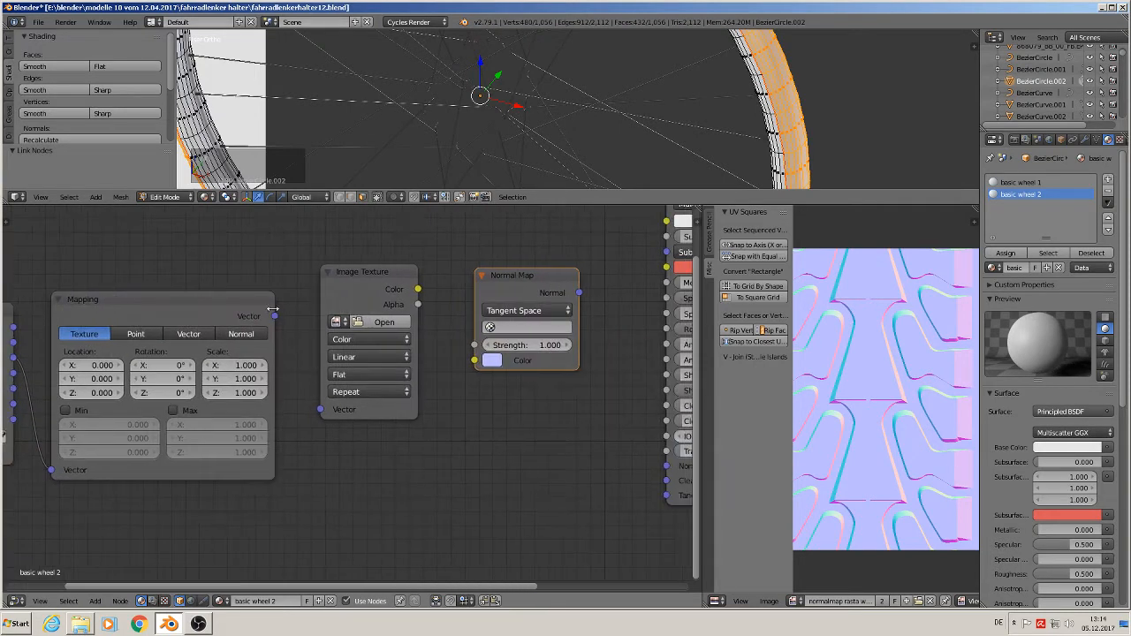
drag(275, 315, 321, 410)
middle_drag(408, 450, 145, 492)
drag(152, 332, 257, 426)
drag(153, 333, 211, 401)
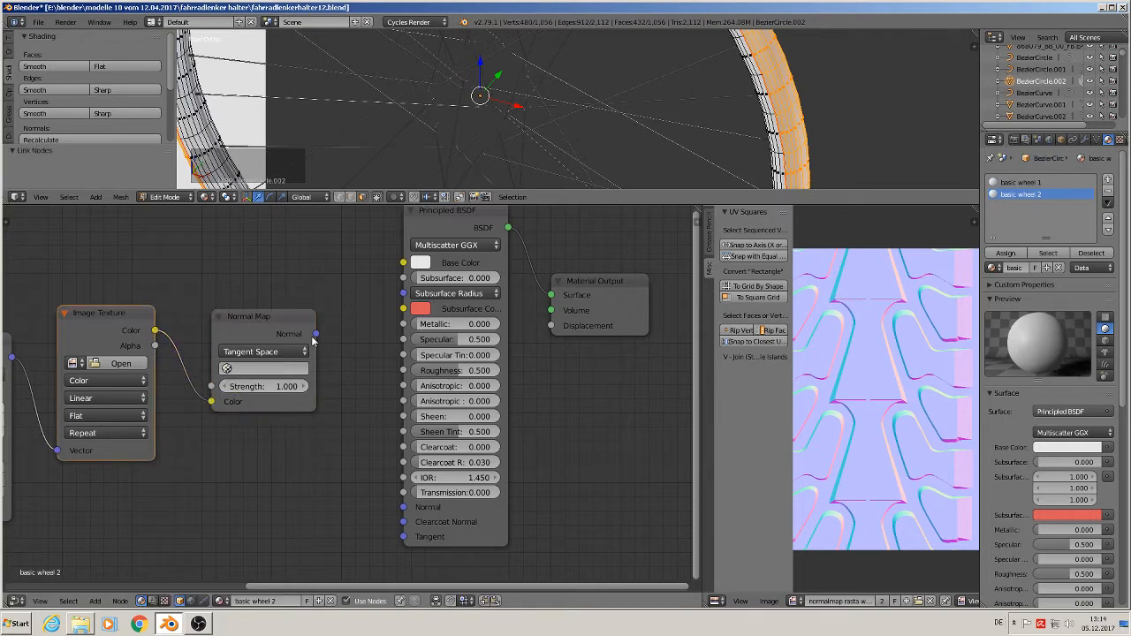
Connect the Normal Map node's Normal output to the Normal input of the Principled BSDF.
drag(317, 335, 404, 508)
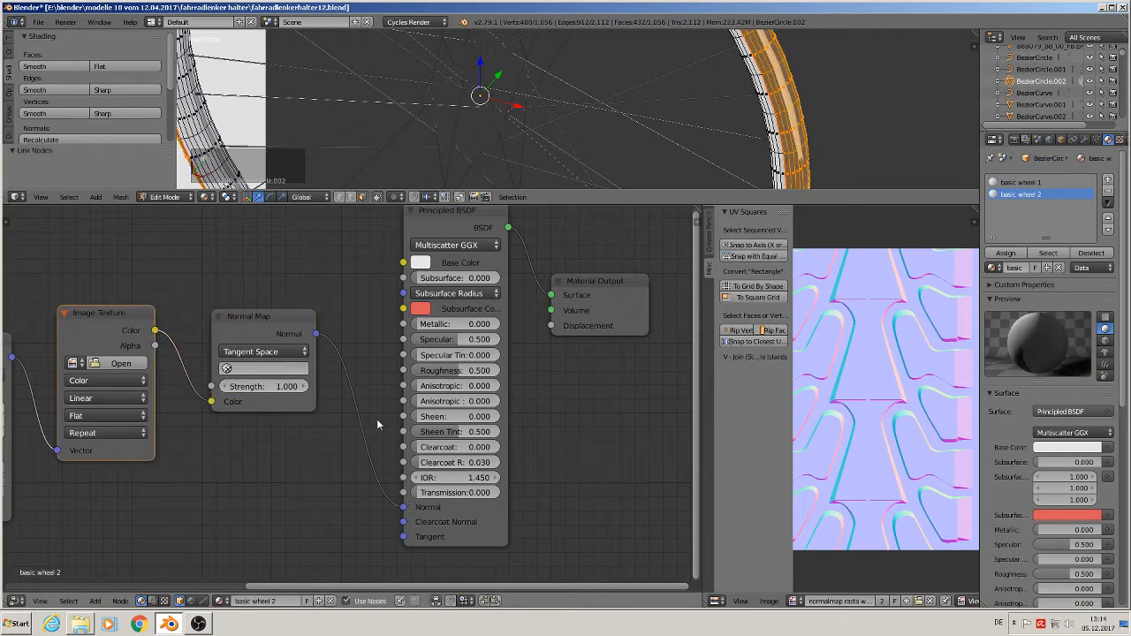
middle_drag(866, 160, 751, 148)
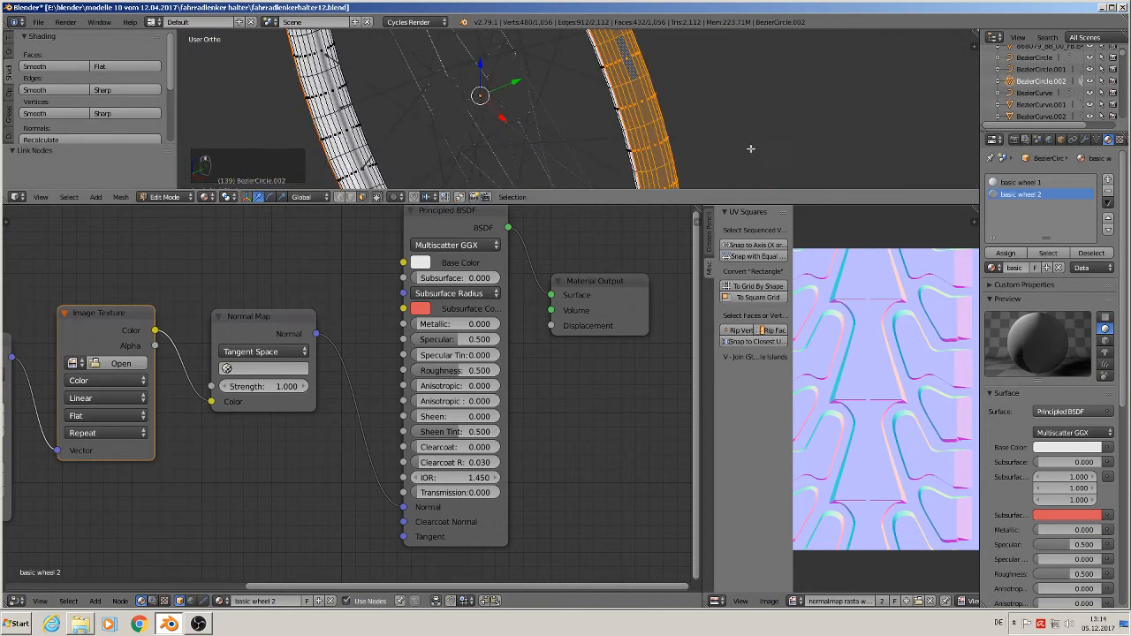
scroll(751, 148, up, 3)
scroll(615, 151, up, 2)
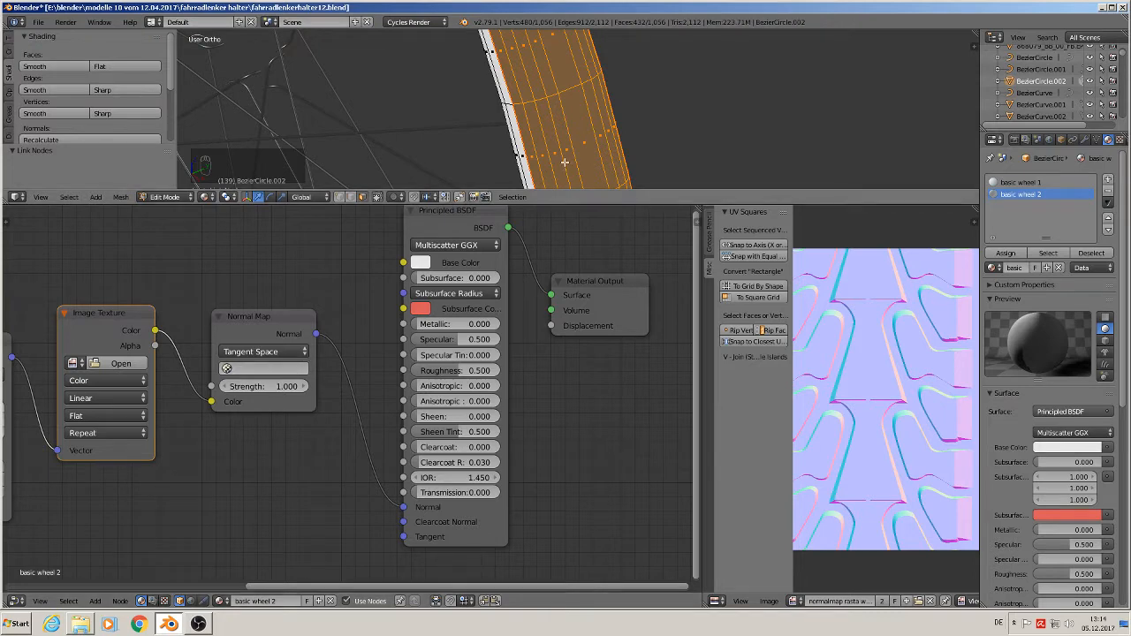
scroll(565, 162, down, 6)
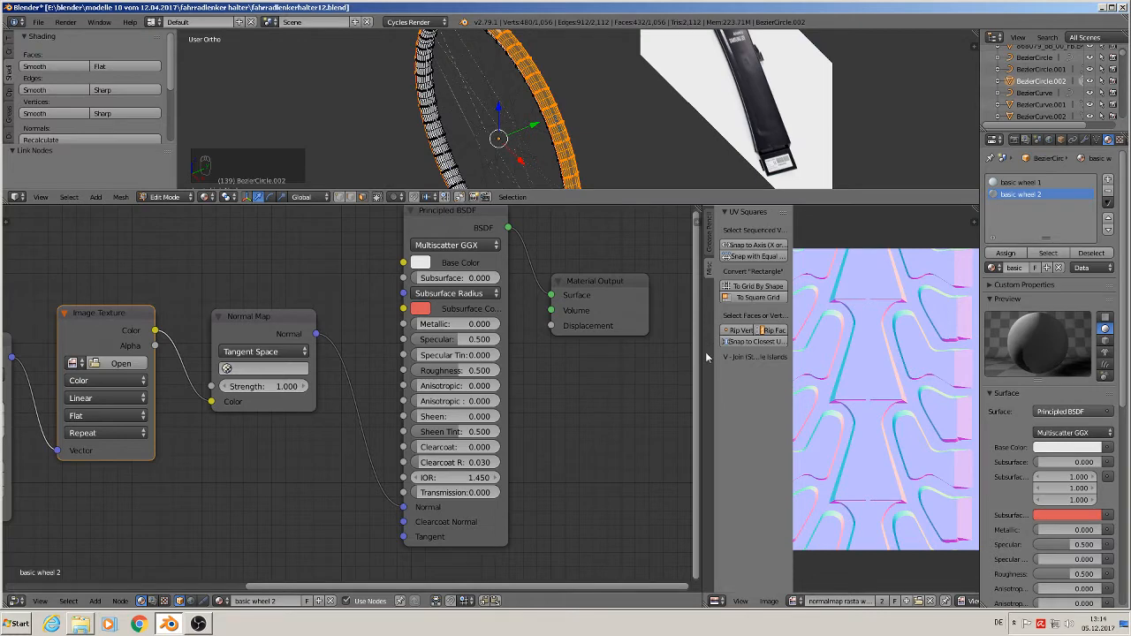
Unwrap the selected tyre faces in a widened UV editor and straighten the UV ring with UV Squares' Snap to Axis.
drag(698, 354, 487, 354)
key(u)
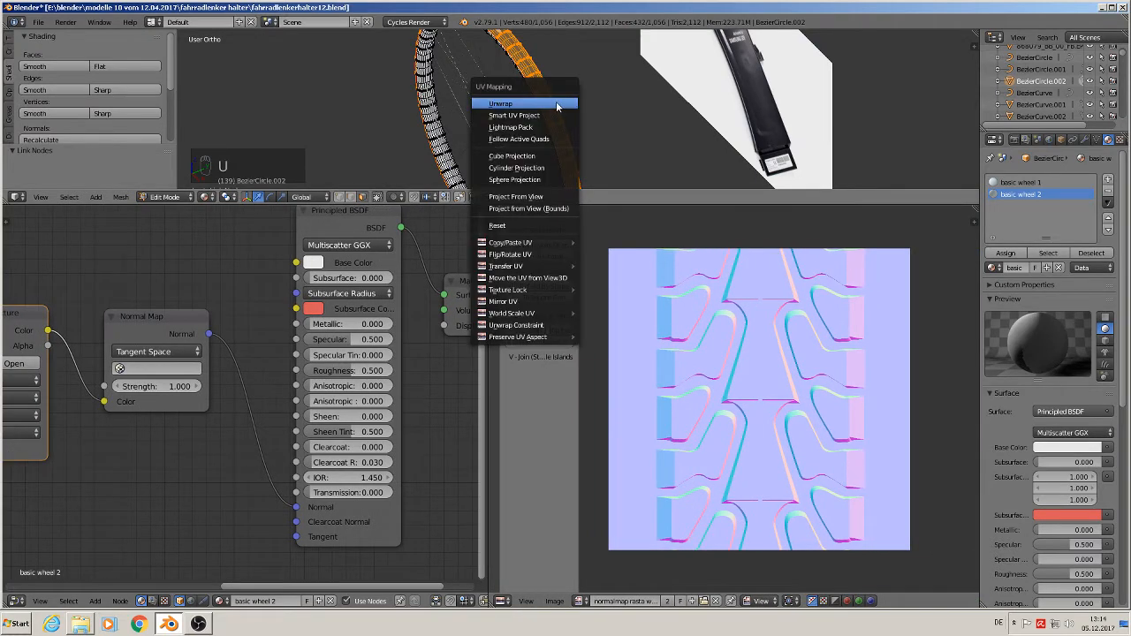
click(551, 105)
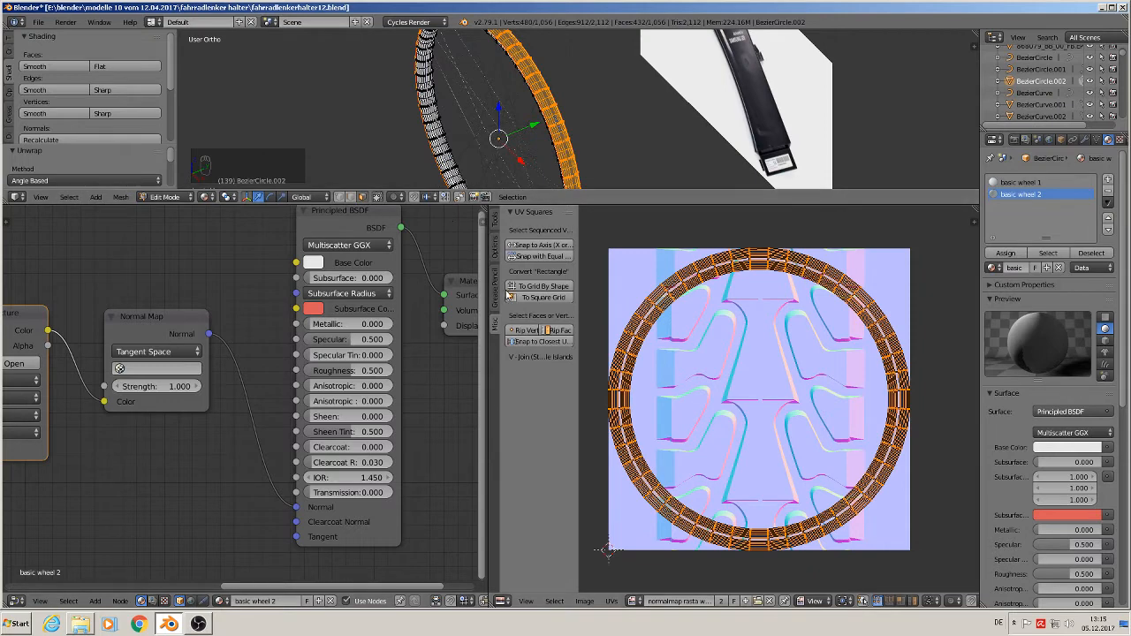
click(536, 247)
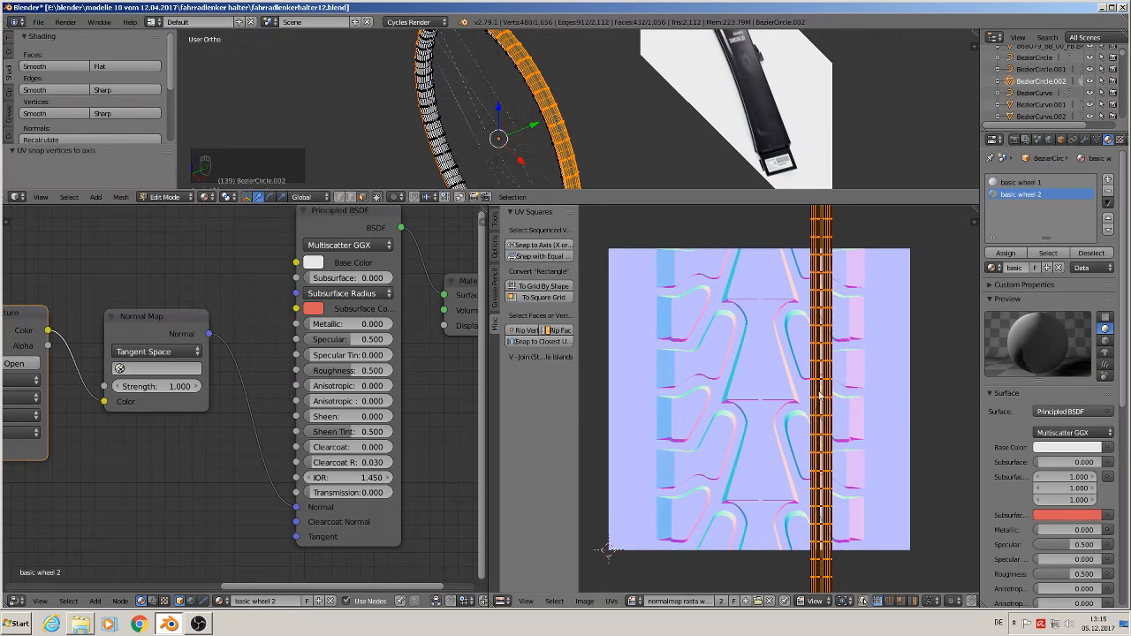
Enlarge the 3D view around the tyre and set the Normal Map node's UV map to UVMap.
scroll(619, 168, up, 3)
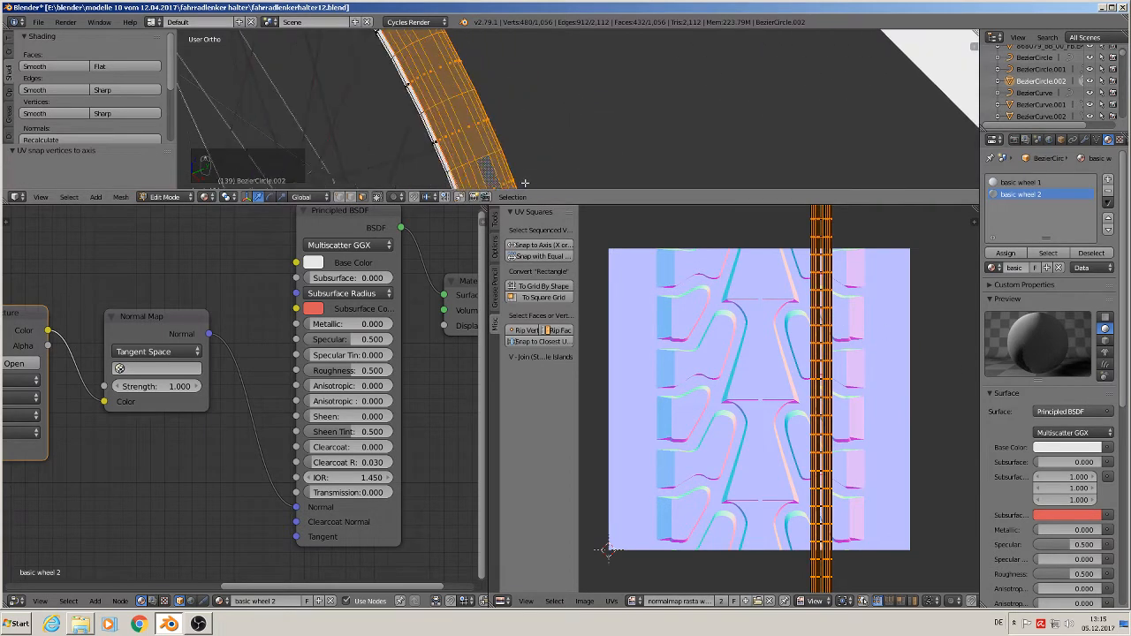
drag(621, 204, 618, 347)
shift+middle_drag(557, 267, 753, 246)
click(137, 445)
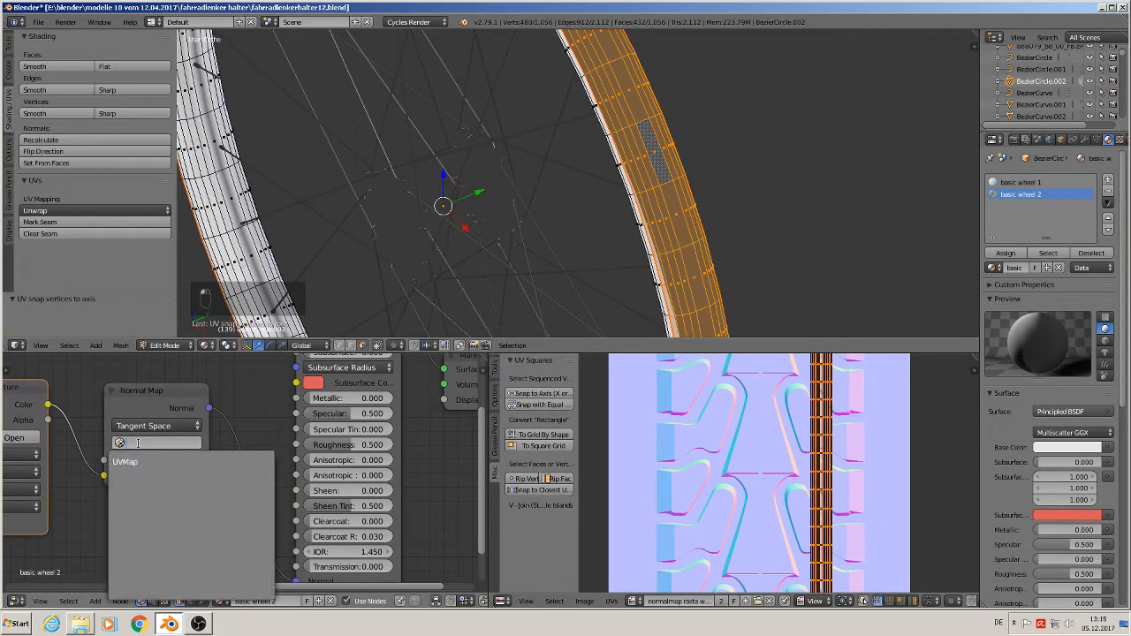
click(139, 461)
Load normalmap rasta wheel.png from the textures folder into the Image Texture node, browsing the files as thumbnails.
scroll(182, 499, down, 3)
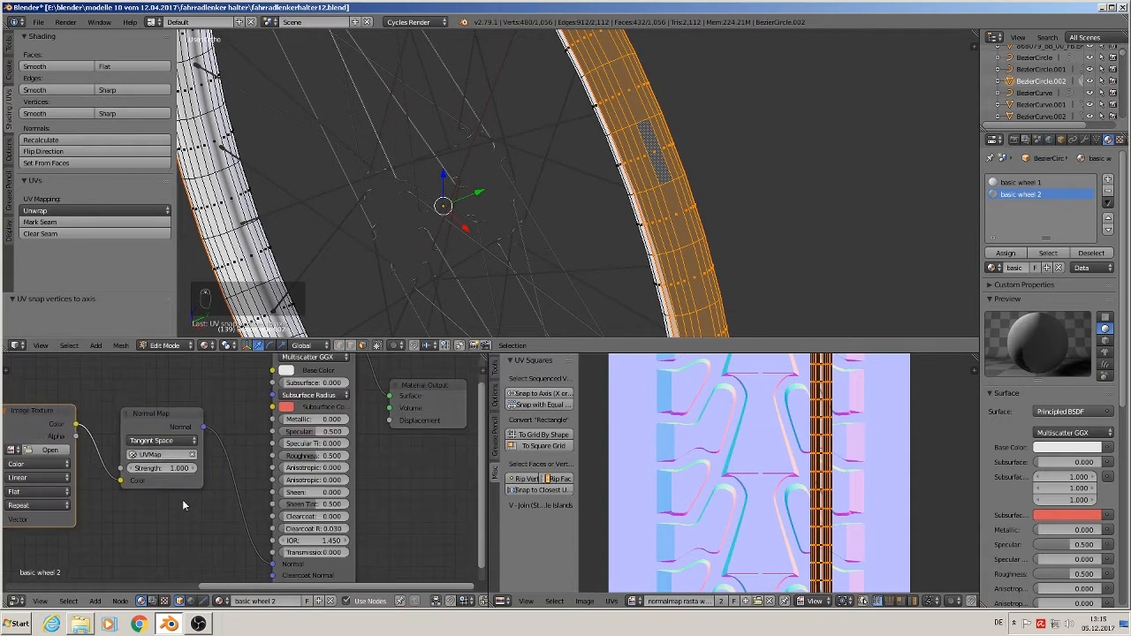
middle_drag(172, 505, 297, 483)
scroll(297, 483, up, 2)
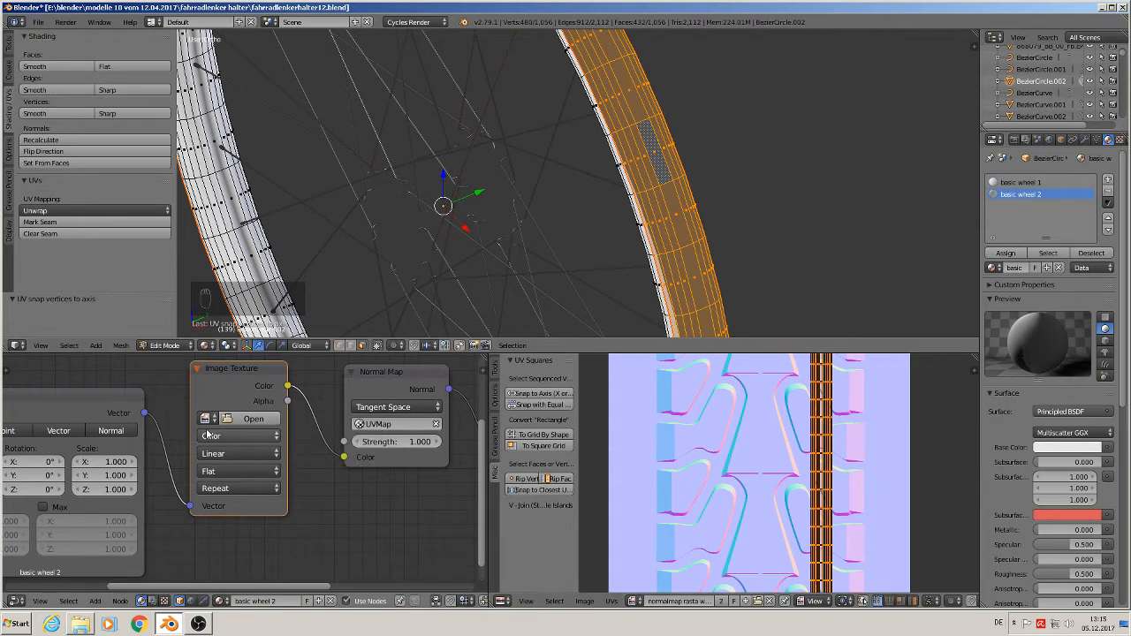
click(252, 419)
click(181, 104)
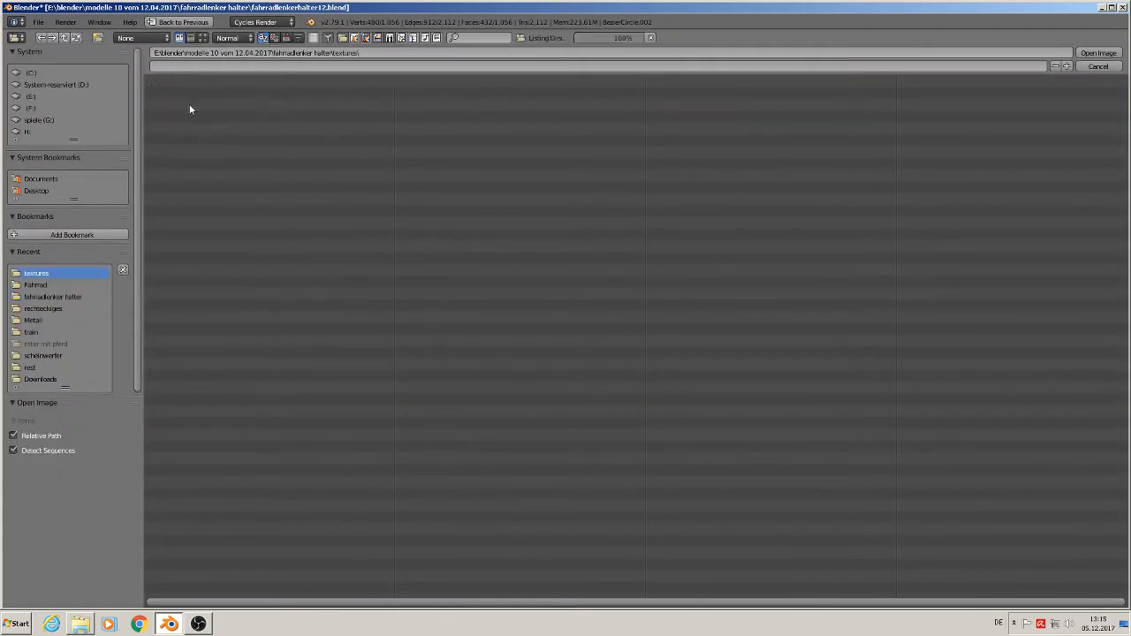
click(202, 38)
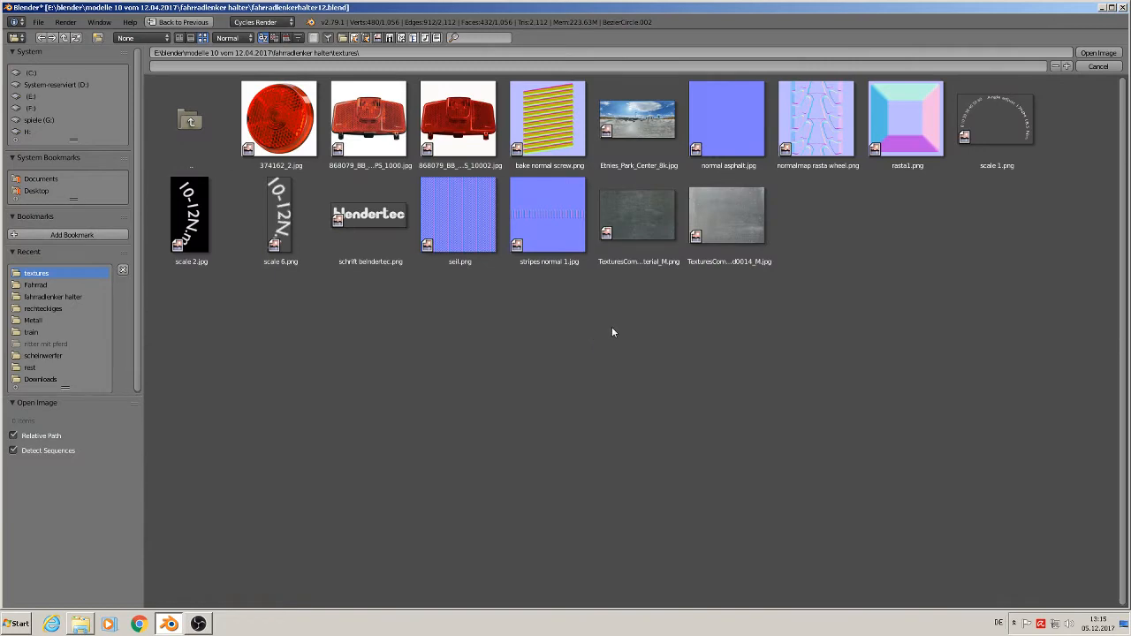
double_click(817, 143)
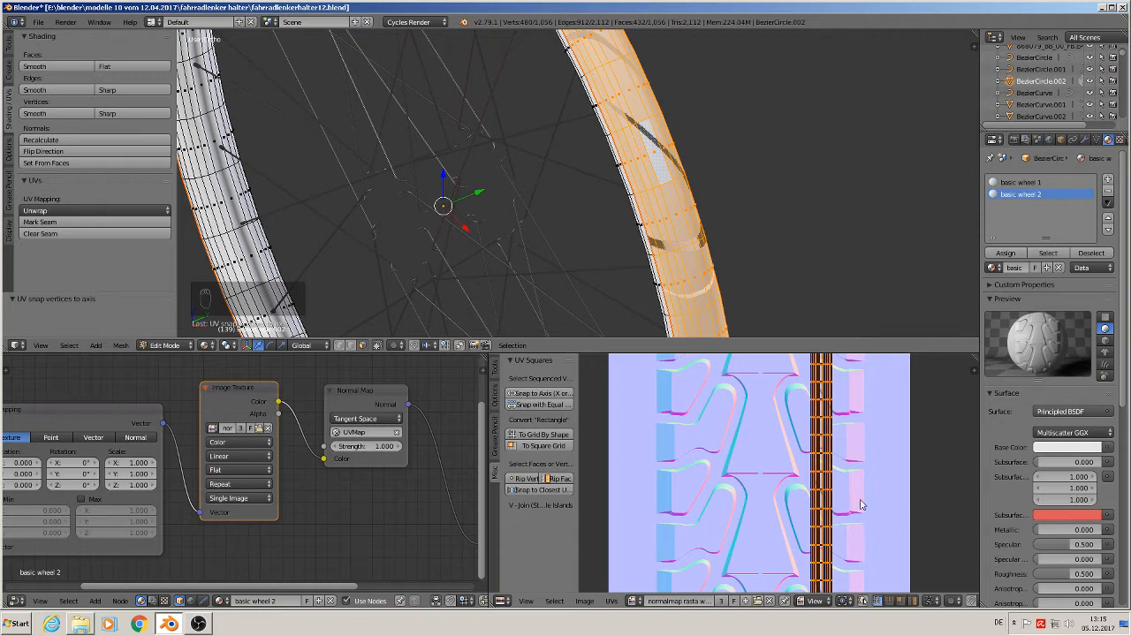
Scale the tyre's UV strip up by about 8.9, and again by about 1.46, to widen it over the tread image.
key(s)
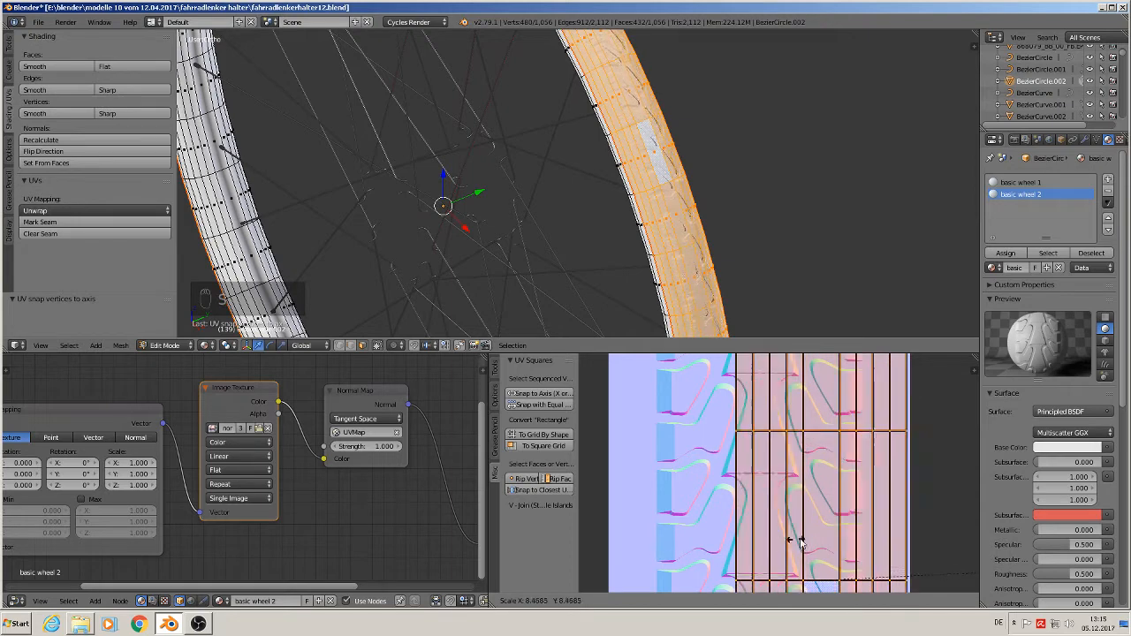
click(796, 538)
scroll(786, 193, up, 4)
key(s)
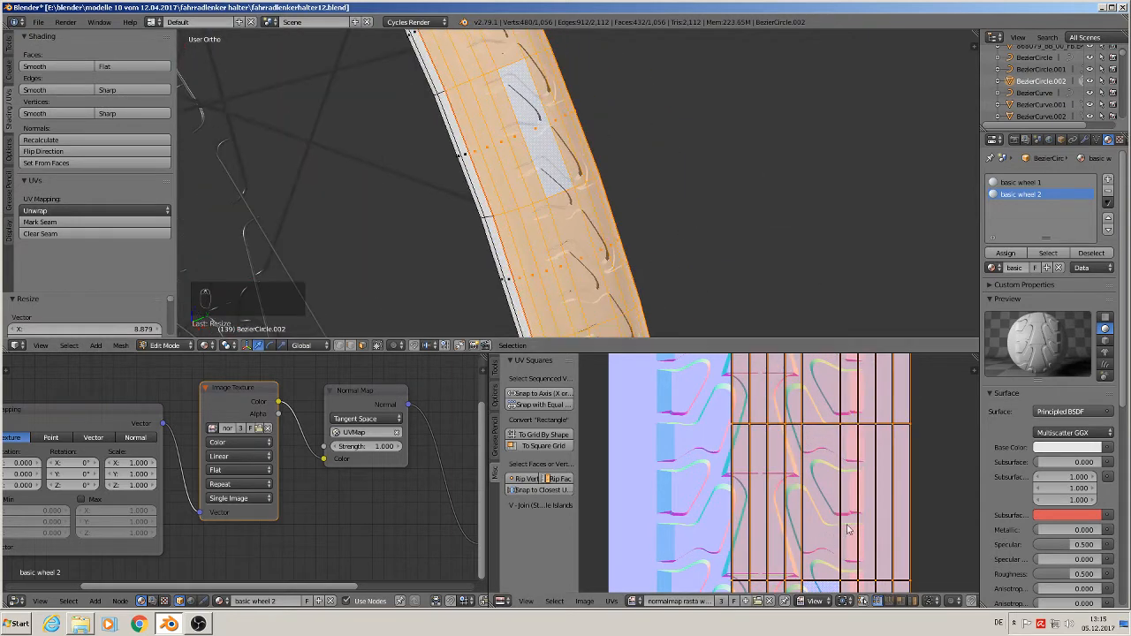
click(884, 526)
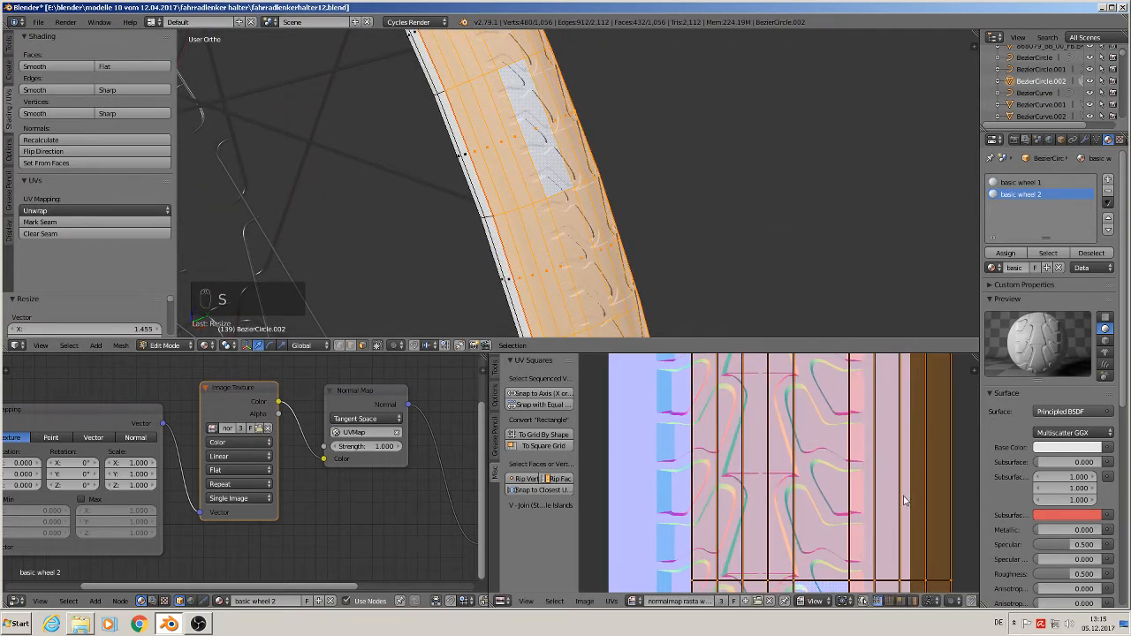
Move the UV strip about 0.23 towards negative X and nudge it back about 0.01 to centre it on the tread pattern.
key(g)
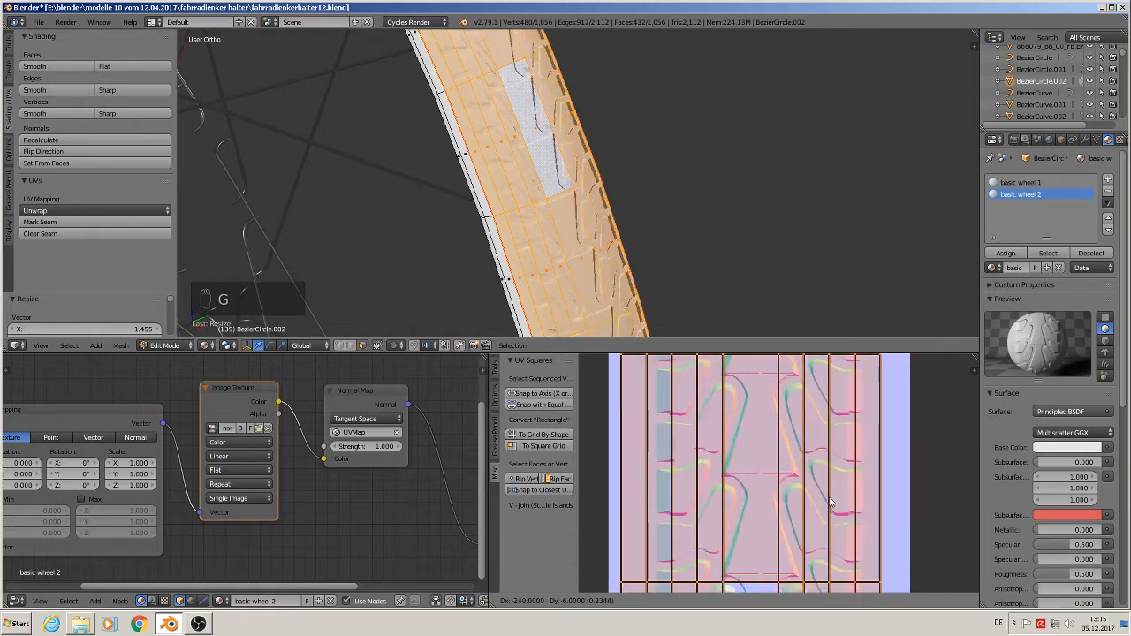
click(839, 501)
middle_drag(692, 272, 629, 289)
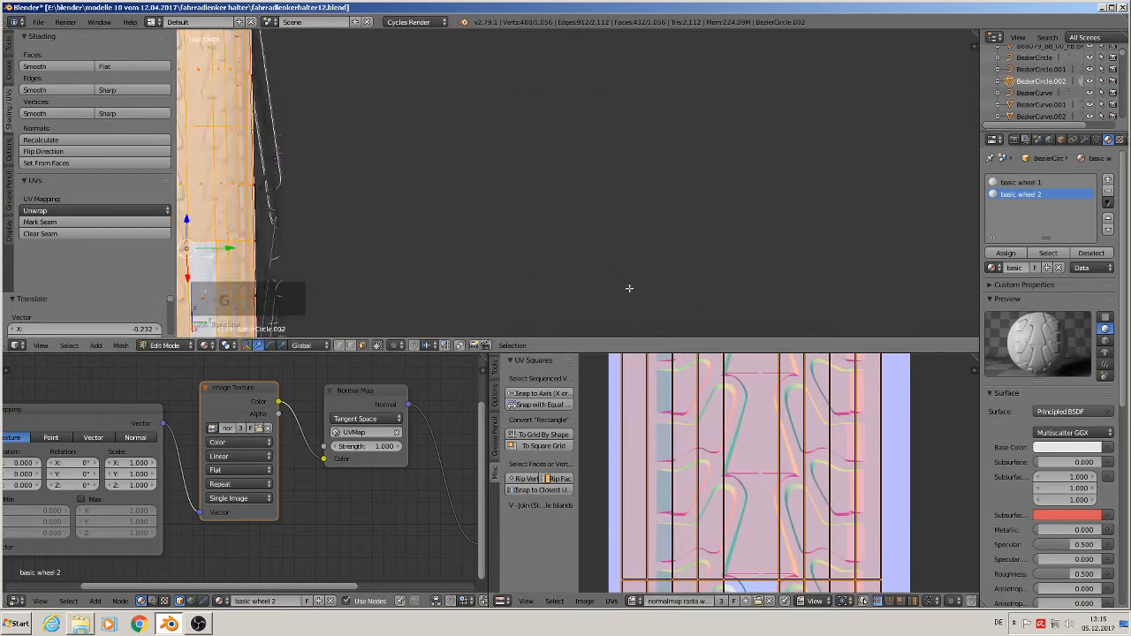
scroll(566, 279, down, 3)
middle_drag(499, 267, 628, 270)
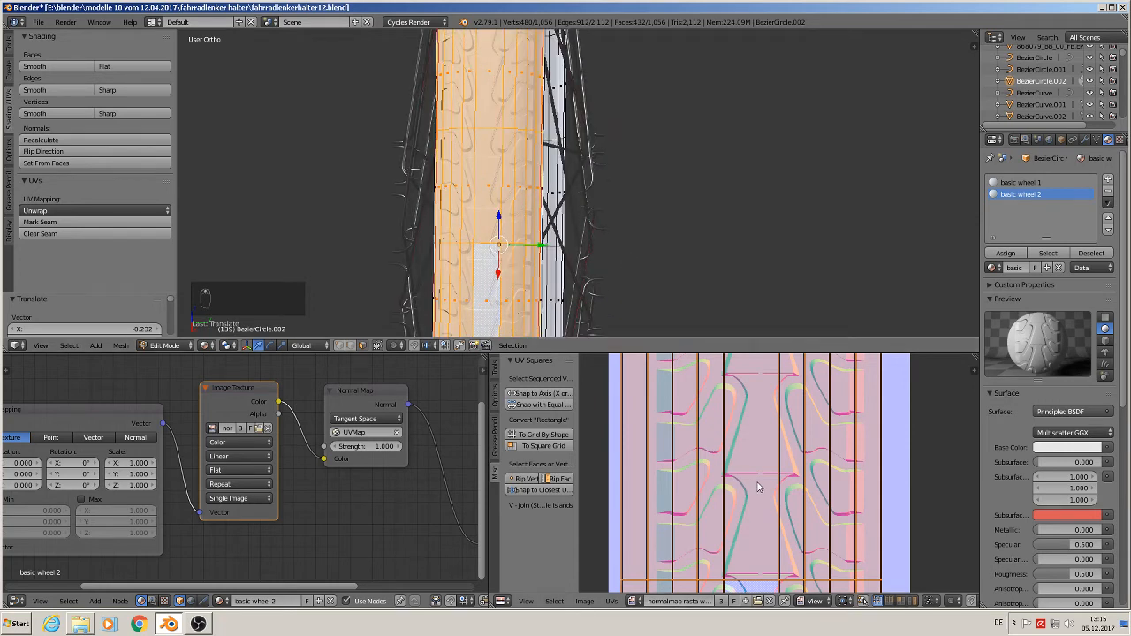
key(g)
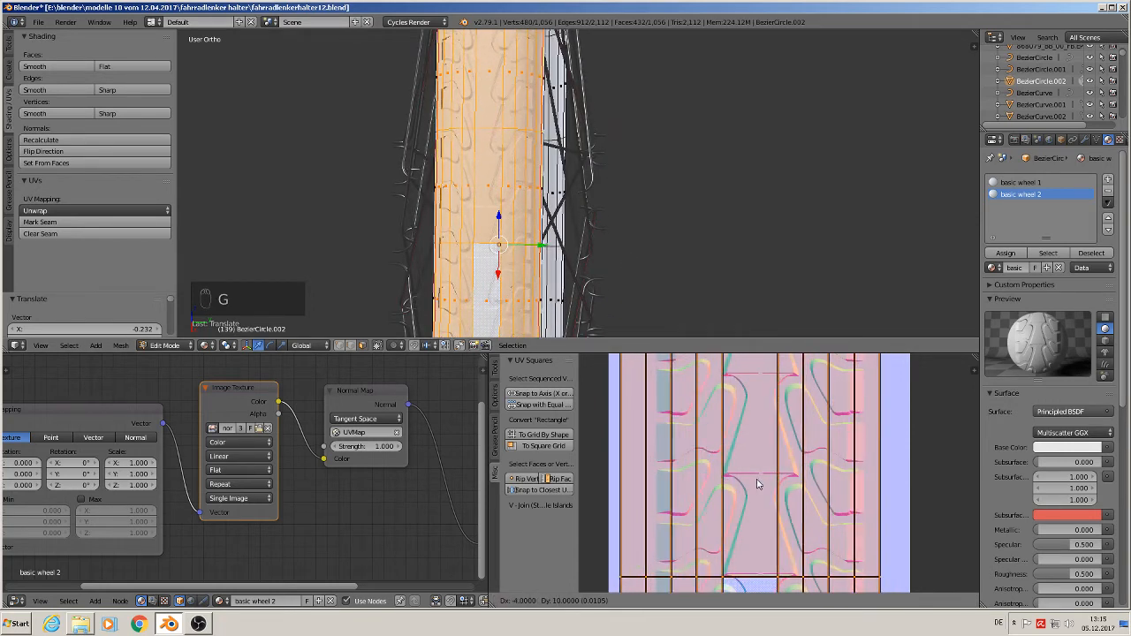
click(765, 486)
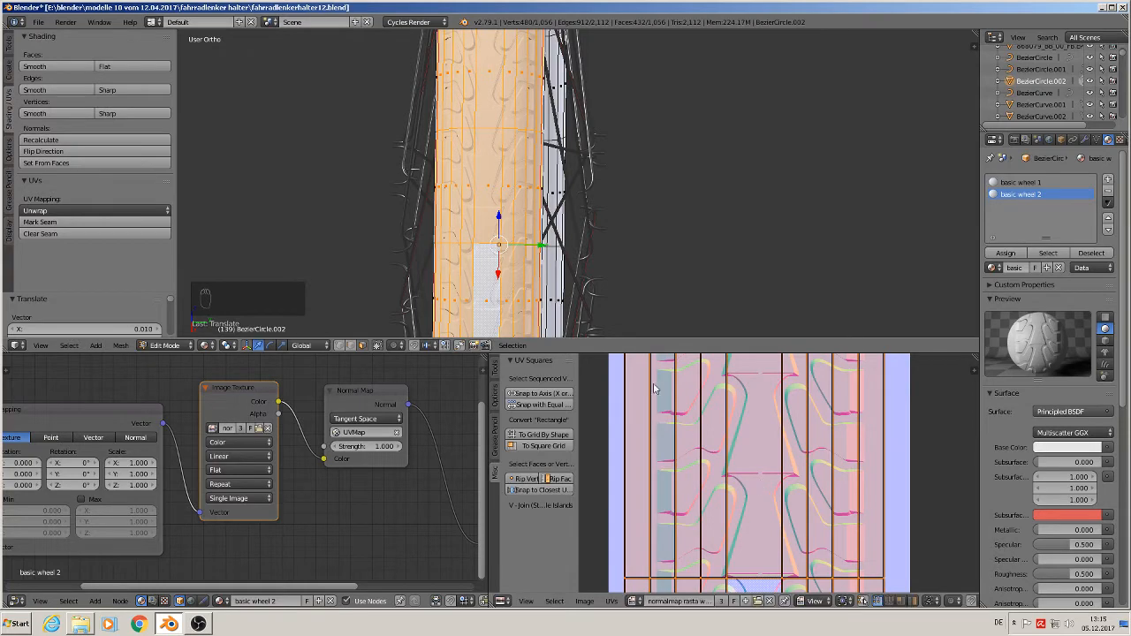
Return the tyre to Object Mode and lower the Normal Map strength to 0.6 while checking the tread up close.
scroll(558, 237, down, 3)
key(Tab)
scroll(600, 262, up, 2)
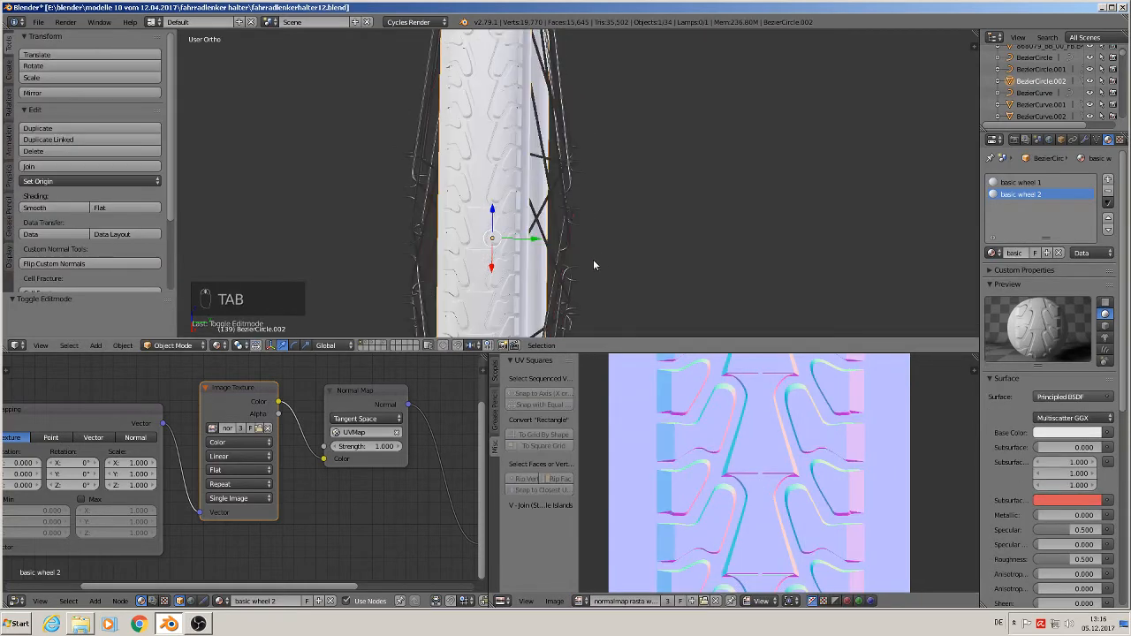
middle_drag(594, 264, 685, 216)
scroll(645, 200, up, 4)
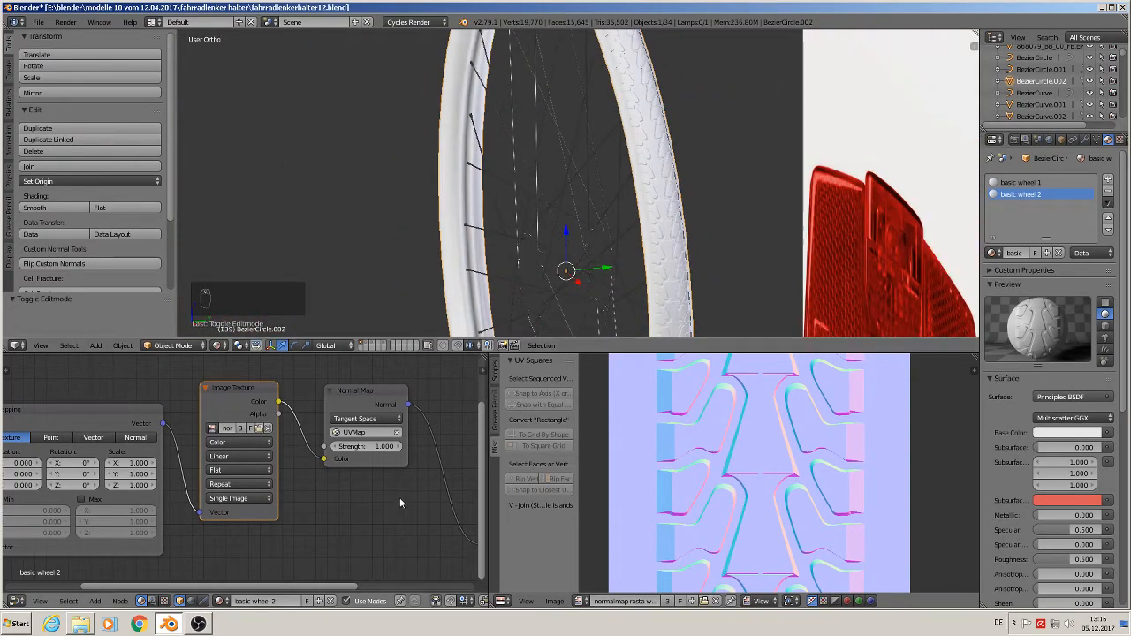
scroll(626, 231, up, 4)
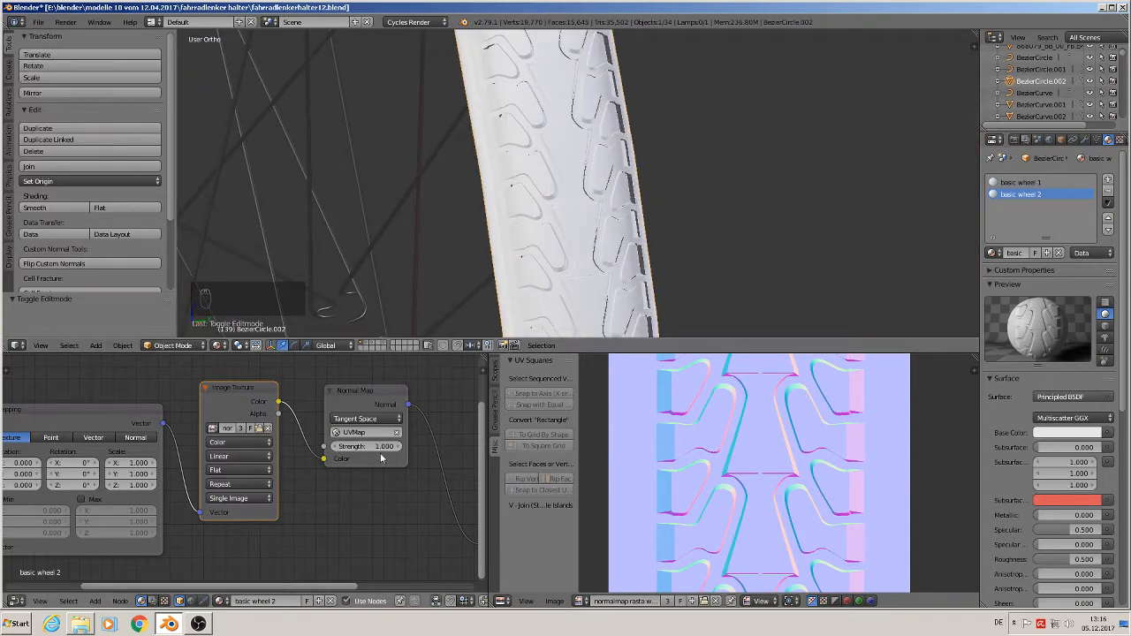
click(336, 450)
click(335, 450)
click(336, 450)
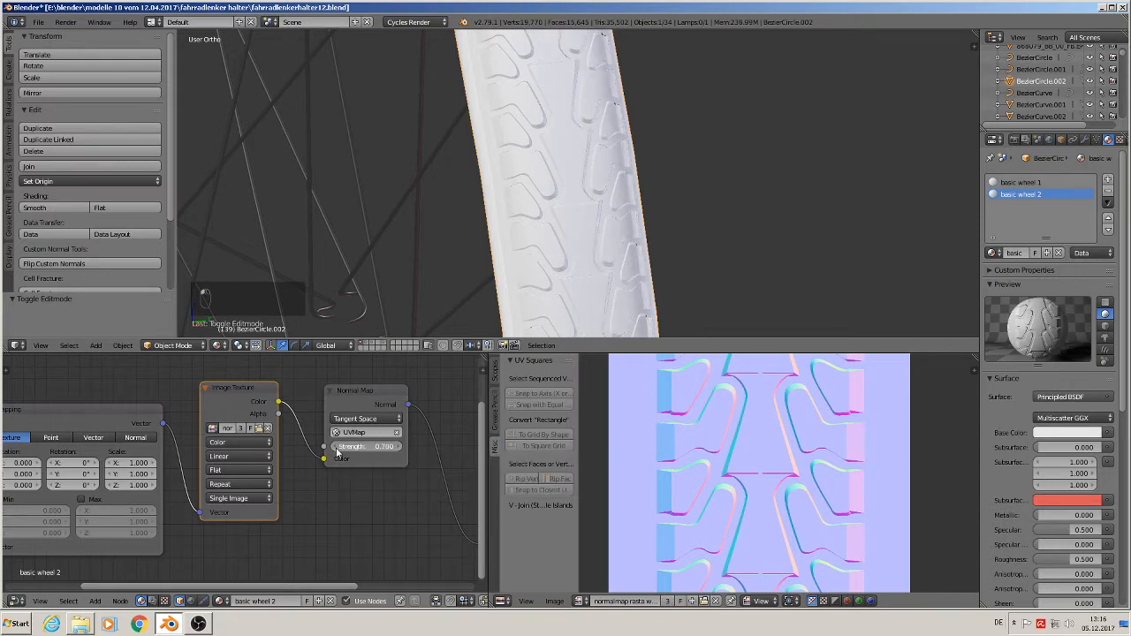
click(336, 450)
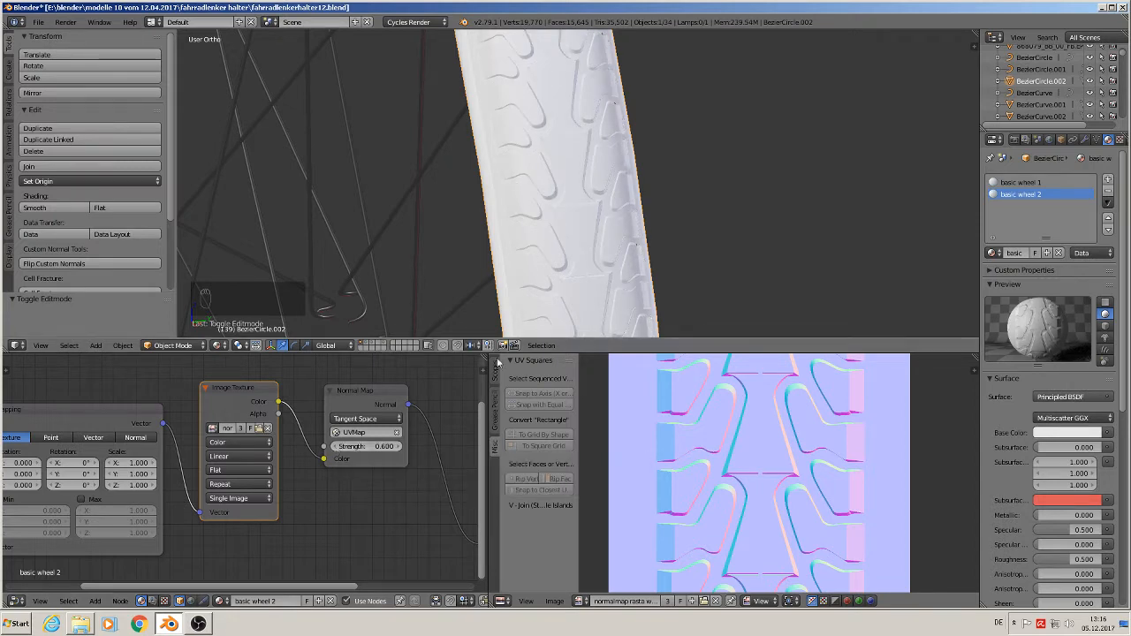
Set the Principled BSDF's base color to near-black and check the tread on the tyre.
scroll(520, 248, down, 10)
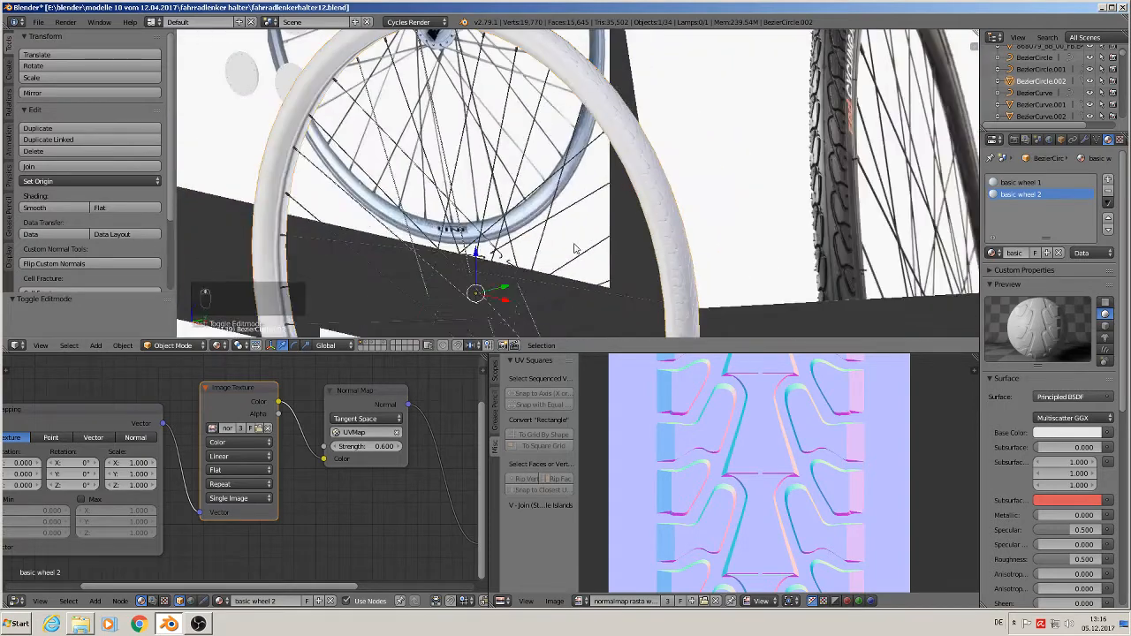
scroll(667, 221, up, 5)
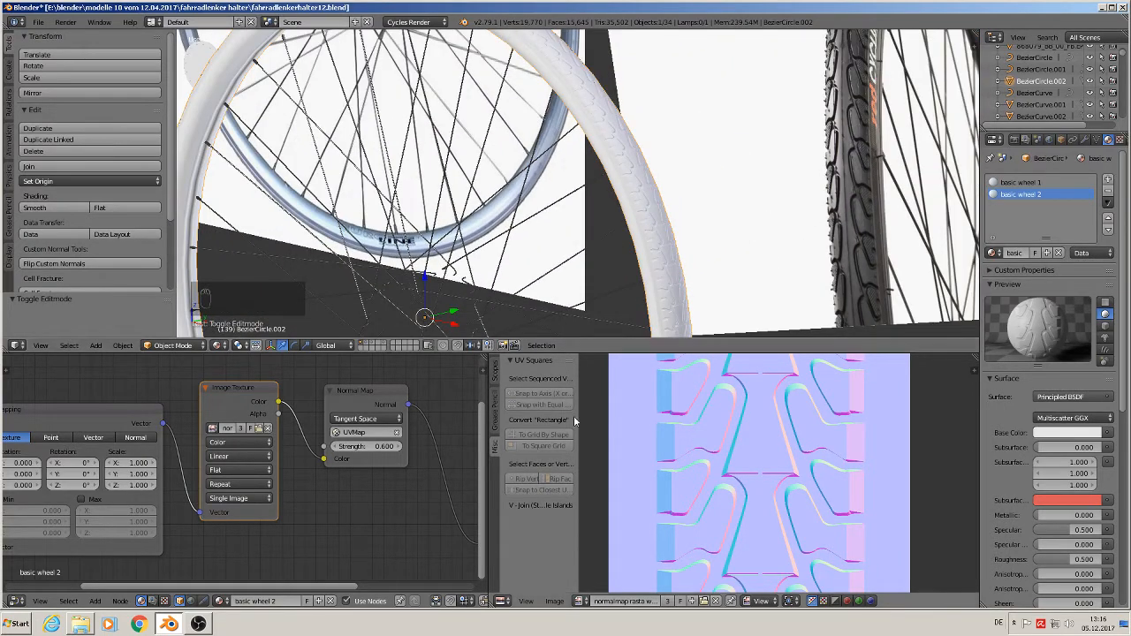
middle_drag(410, 460, 120, 520)
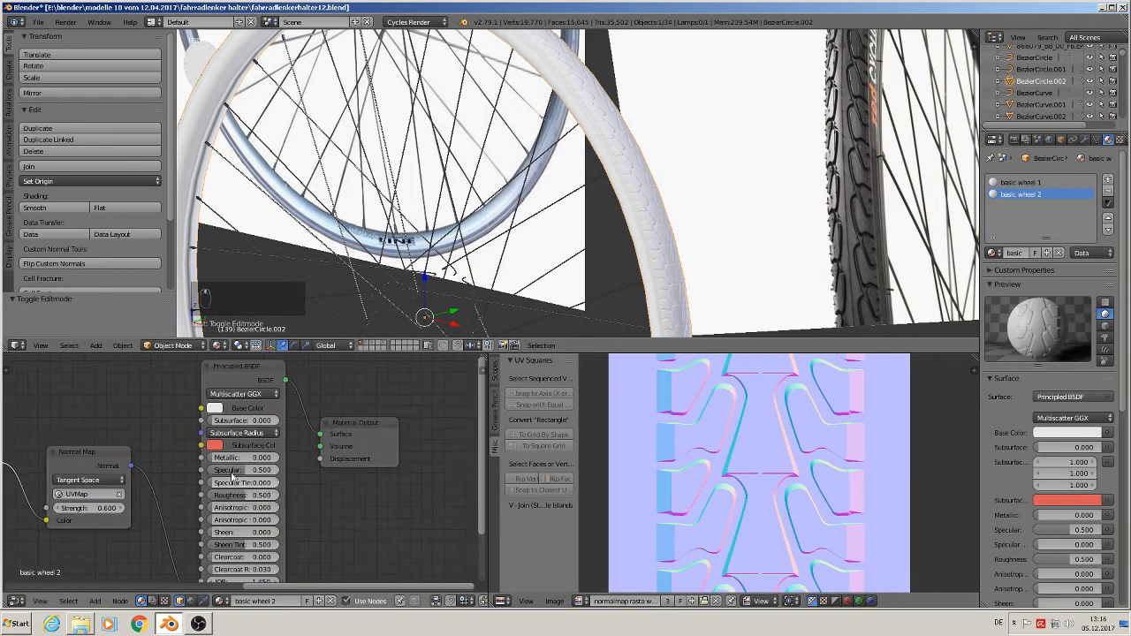
click(218, 411)
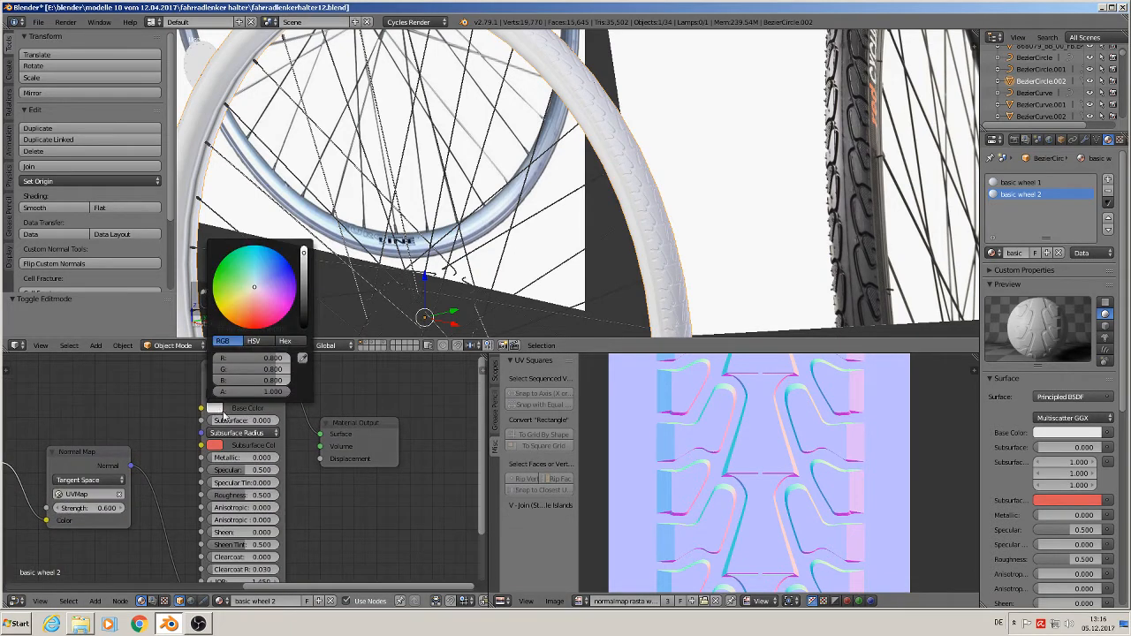
click(305, 325)
scroll(600, 226, up, 3)
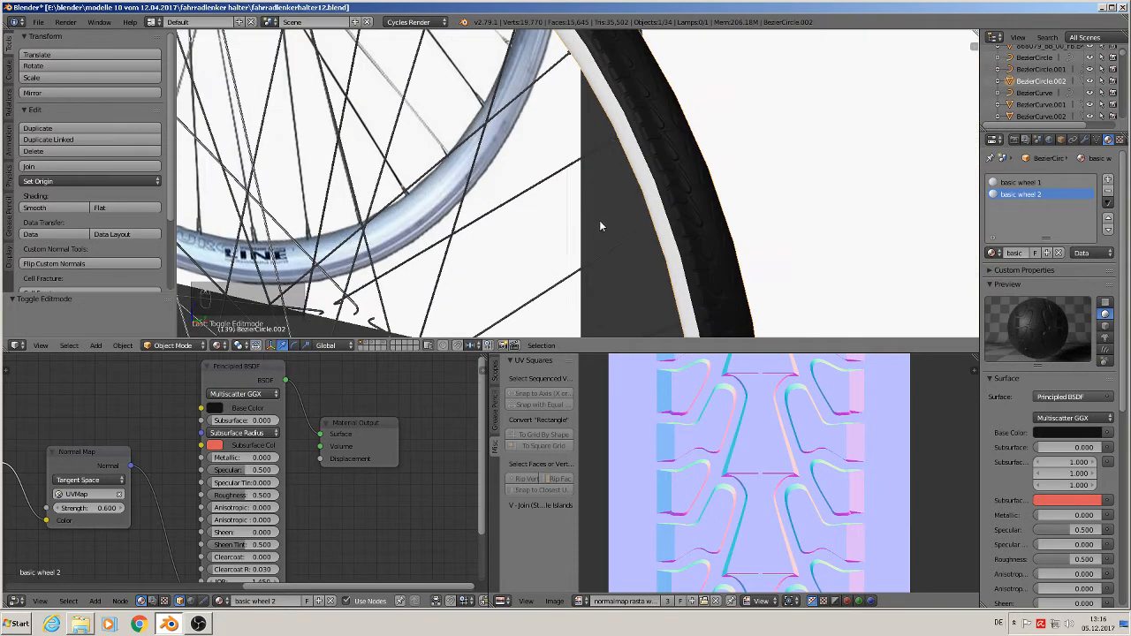
middle_drag(646, 230, 632, 234)
scroll(632, 234, up, 2)
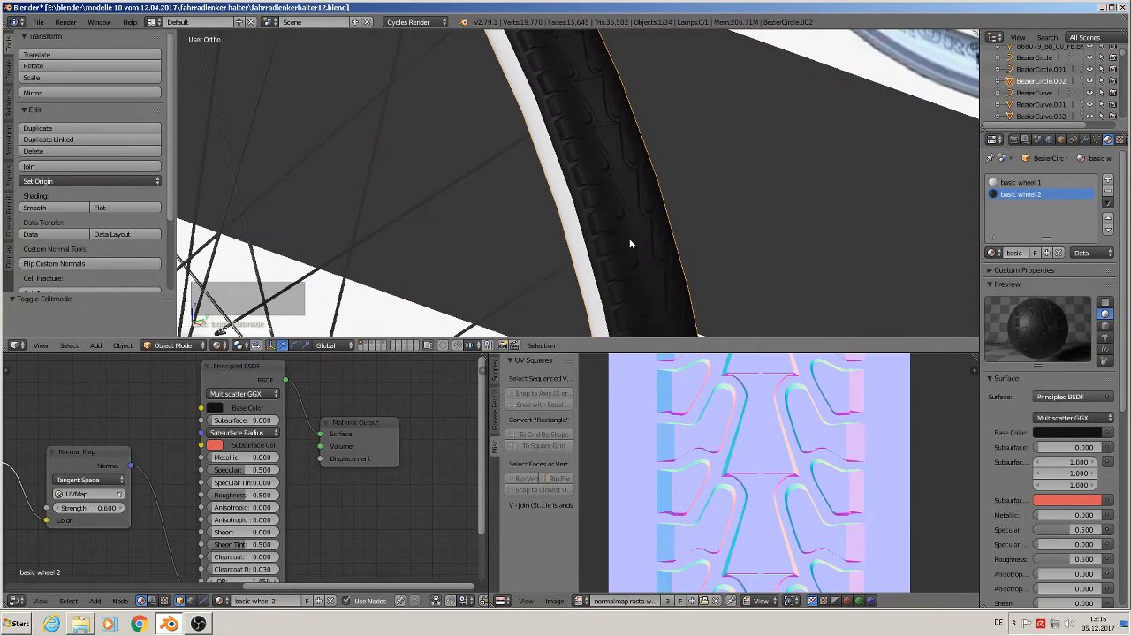
scroll(634, 217, up, 1)
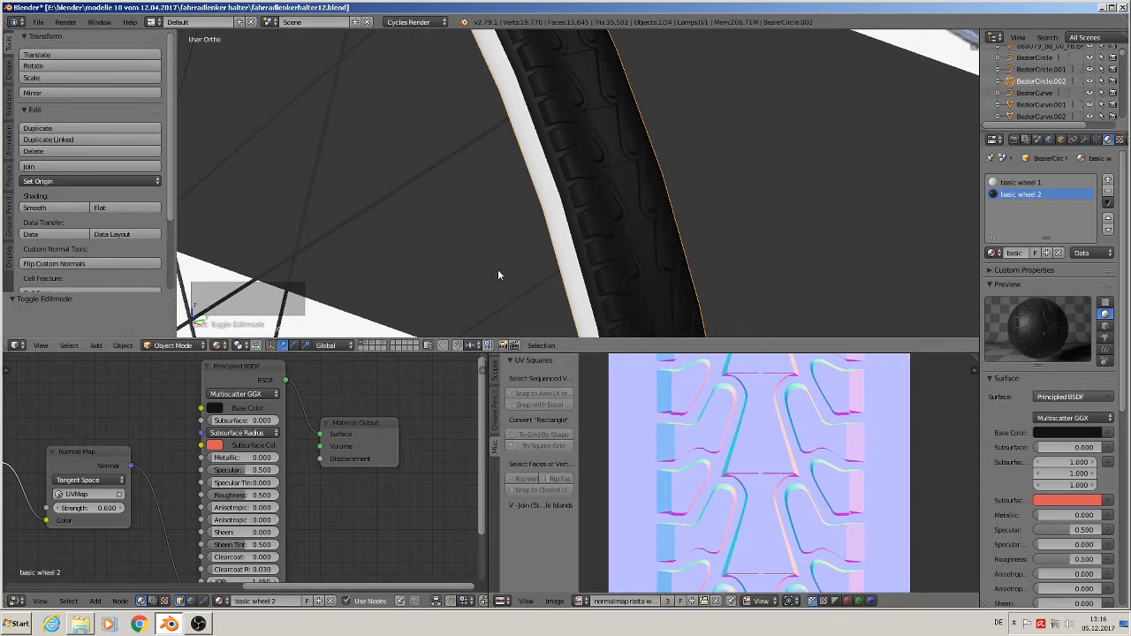
scroll(549, 249, down, 5)
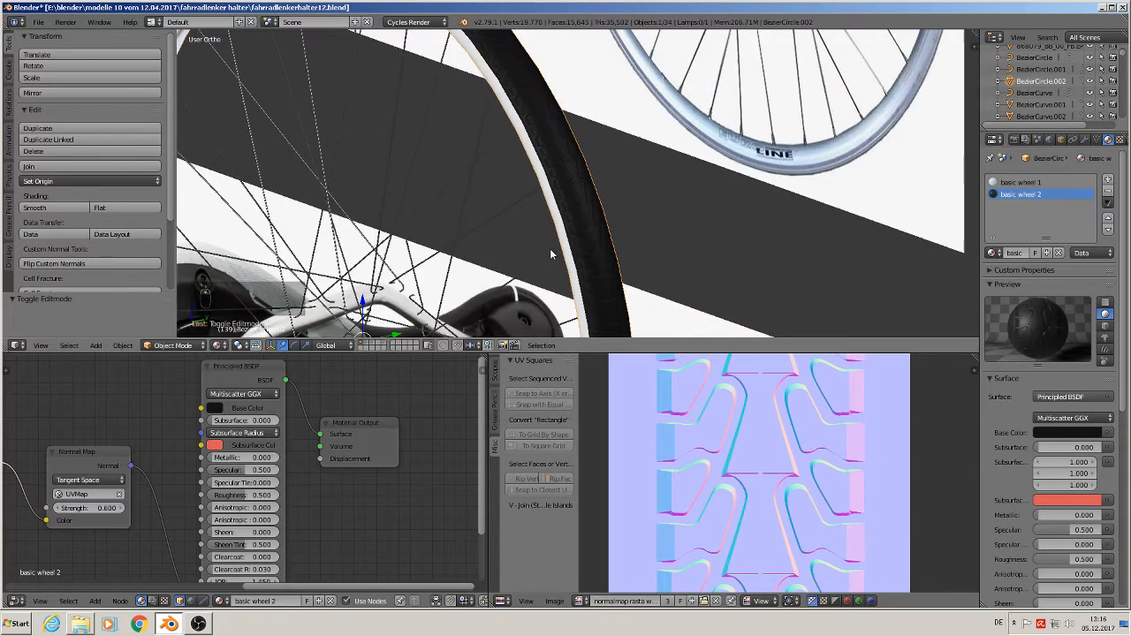
Check the finished wheel in front view, enlarge the 3D viewport, and save the file.
scroll(516, 257, up, 3)
middle_drag(515, 256, 616, 225)
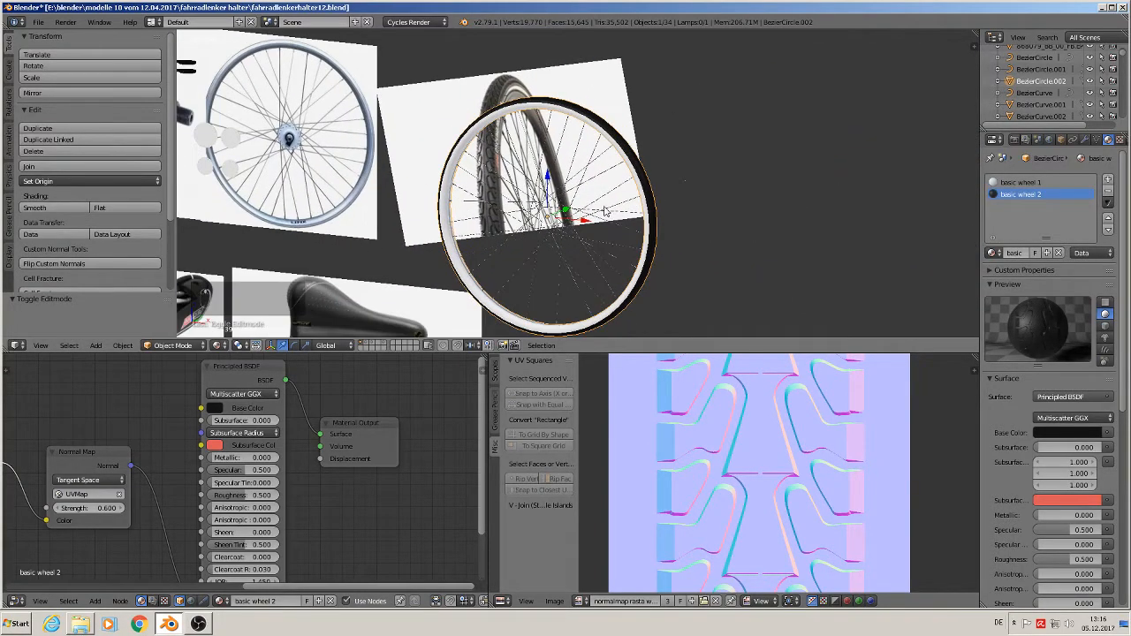
key(KP_1)
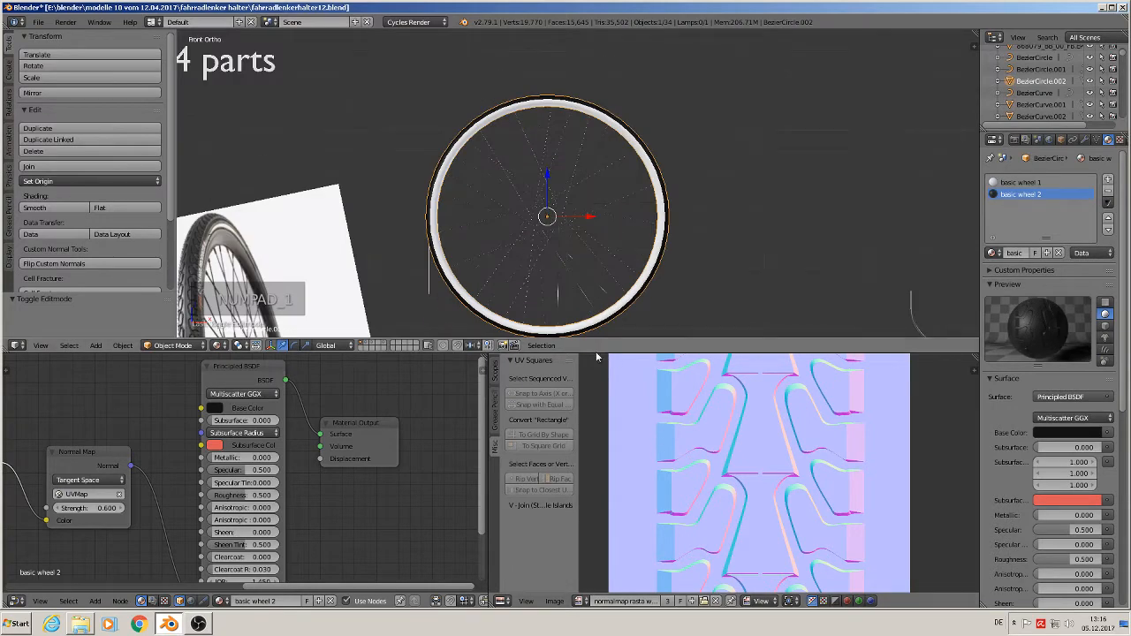
drag(595, 352, 585, 557)
shift+middle_drag(437, 303, 792, 239)
scroll(792, 239, down, 4)
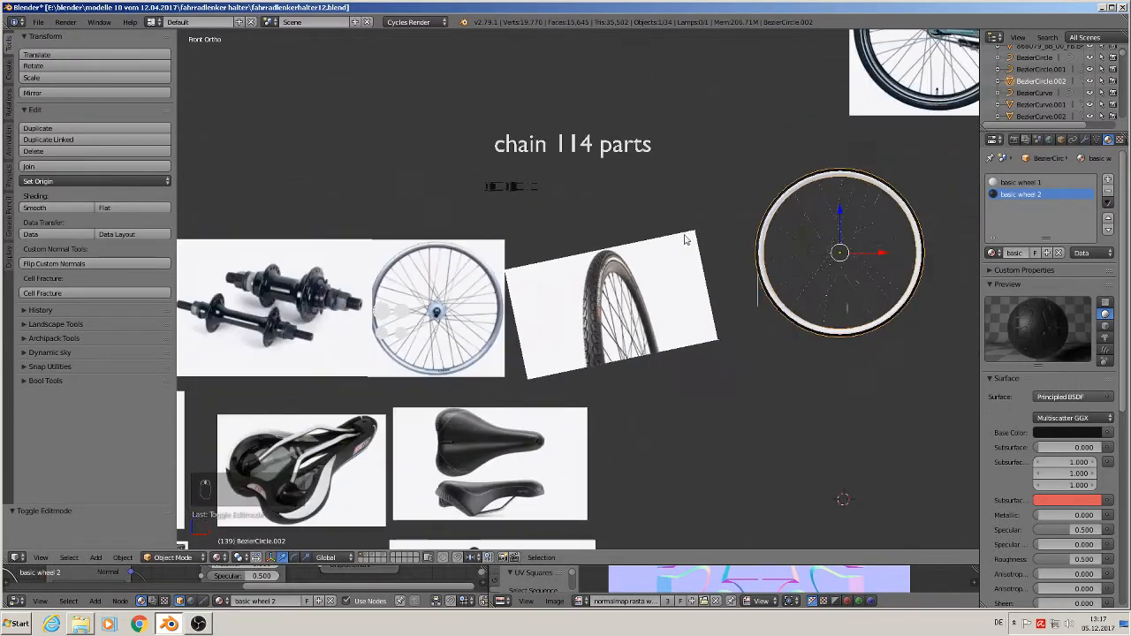
click(38, 22)
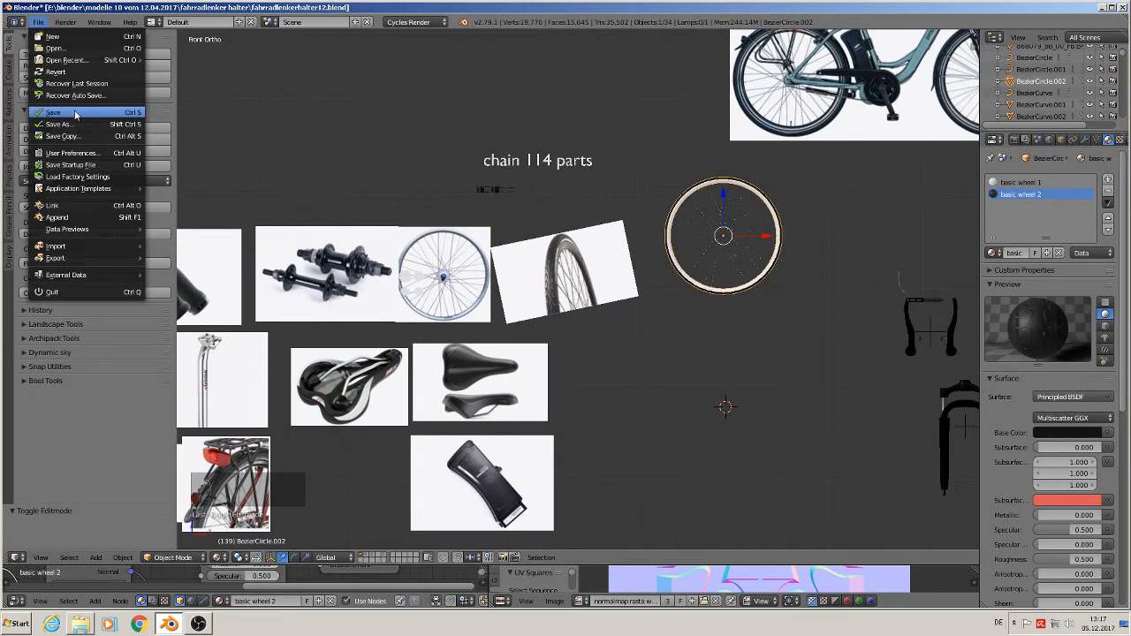
click(76, 113)
Add a Bezier curve at the rear hub in the bicycle reference image for tracing the chain.
shift+middle_drag(754, 78, 468, 178)
scroll(467, 178, up, 5)
scroll(506, 171, up, 1)
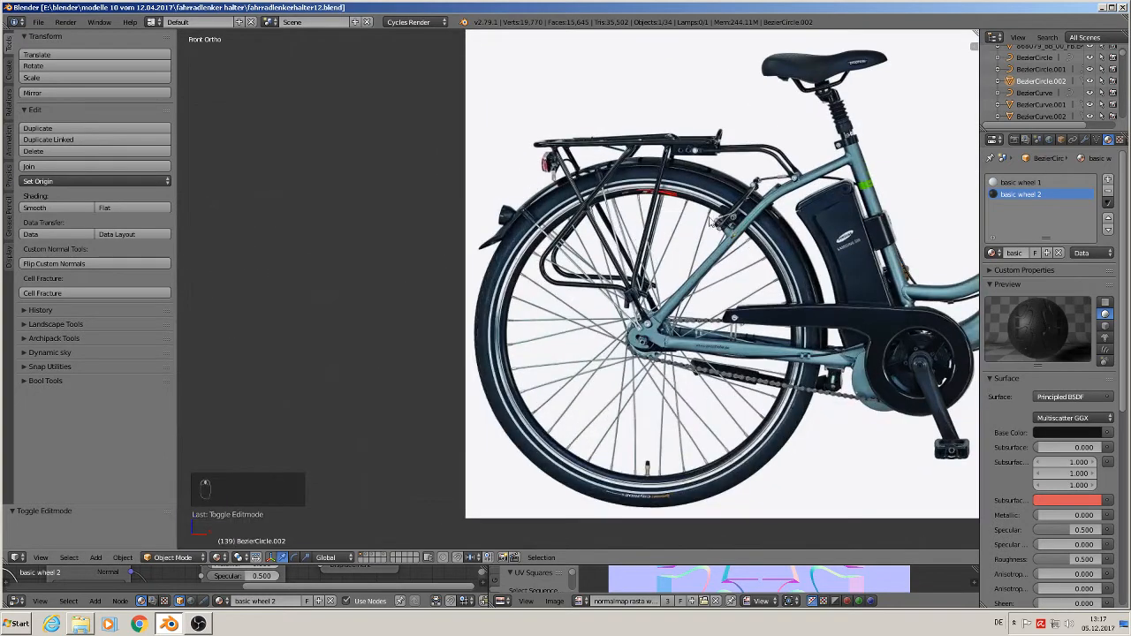
scroll(727, 234, up, 3)
shift+middle_drag(789, 320, 506, 179)
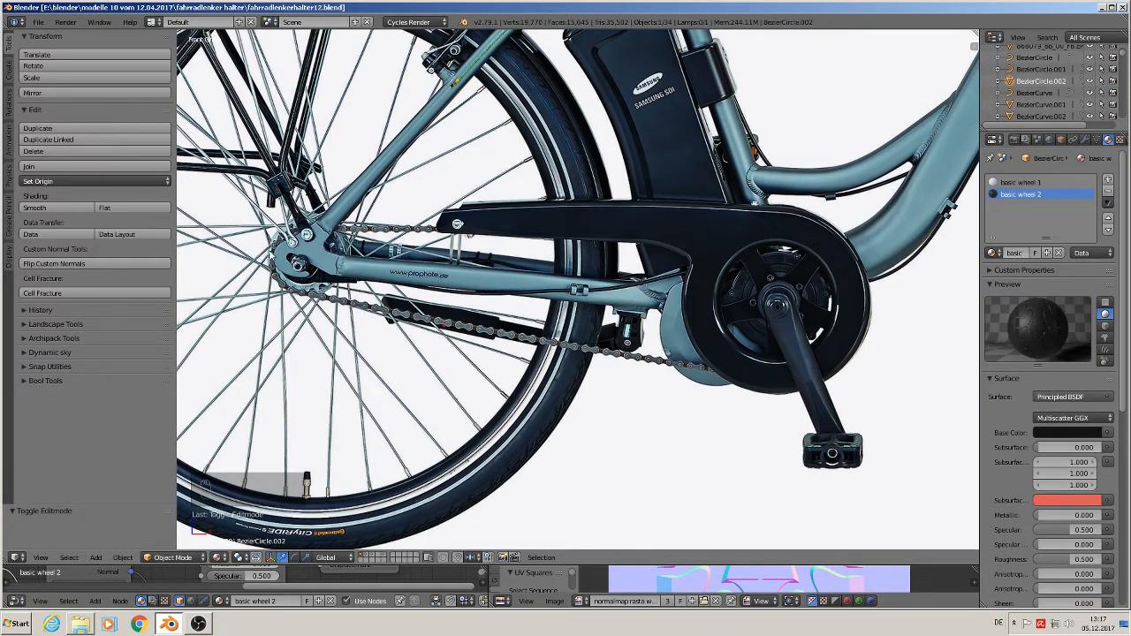
click(96, 558)
mouse_move(122, 539)
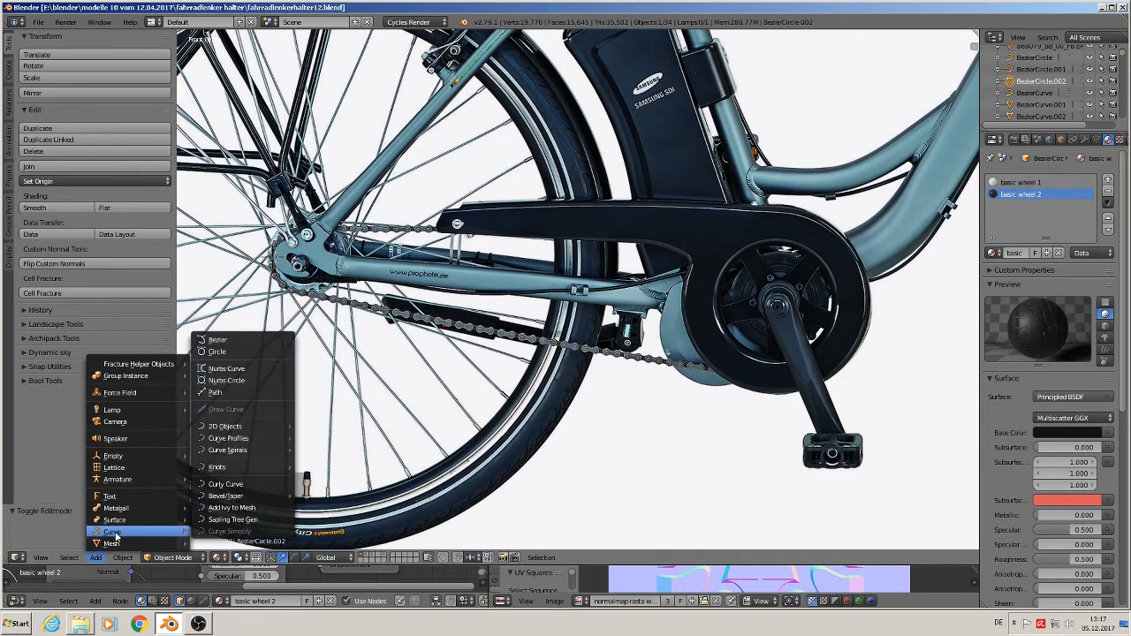
click(221, 341)
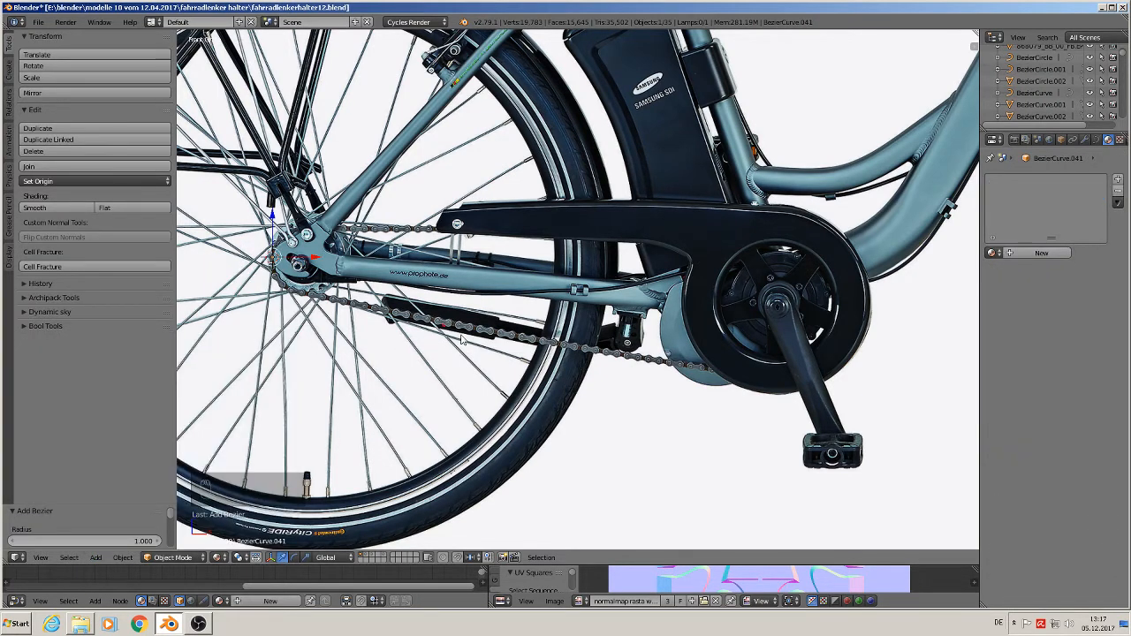
Rotate the new curve 90° about the global Y axis.
key(r)
key(y)
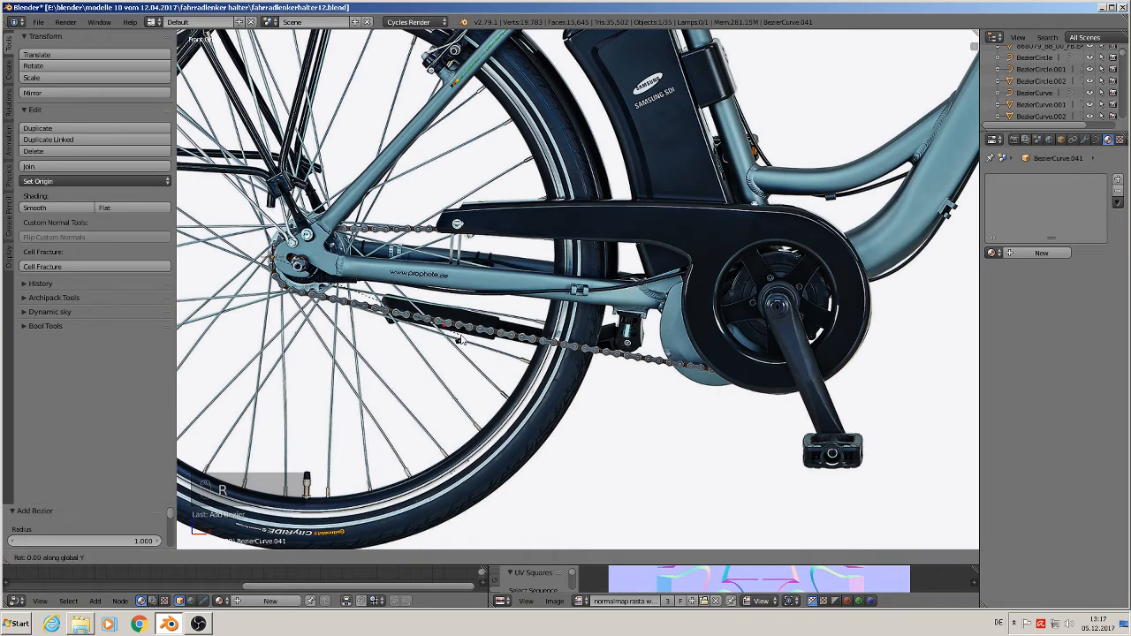
key(9)
key(0)
key(Return)
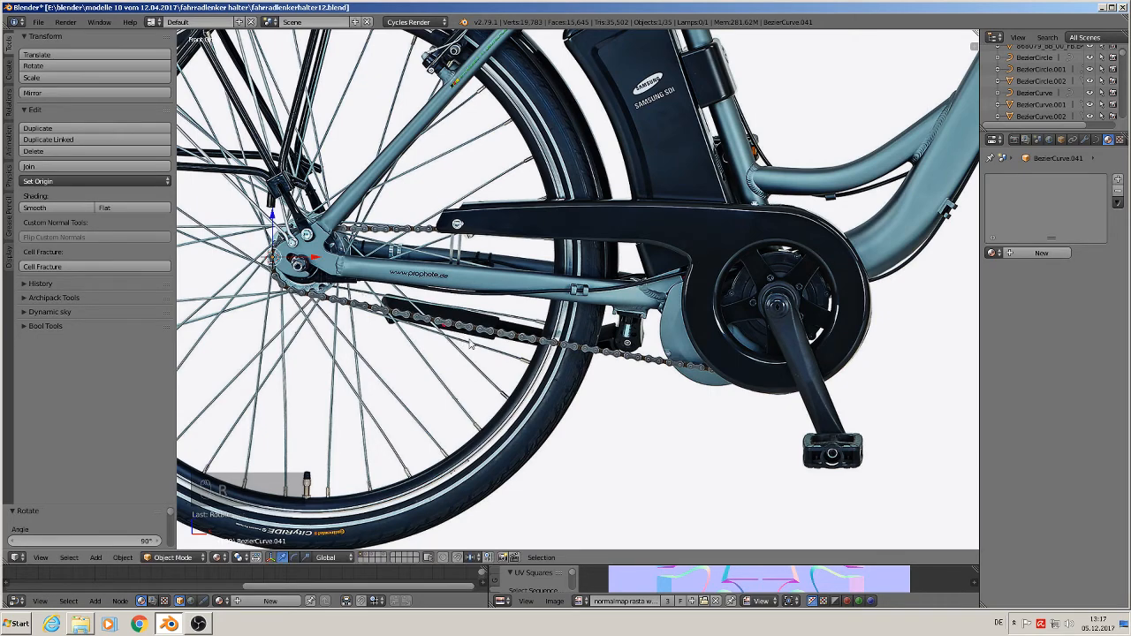
Move the curve along the Y axis in front of the bicycle image and rotate it another 90° about Y.
scroll(484, 321, down, 4)
middle_drag(438, 303, 350, 343)
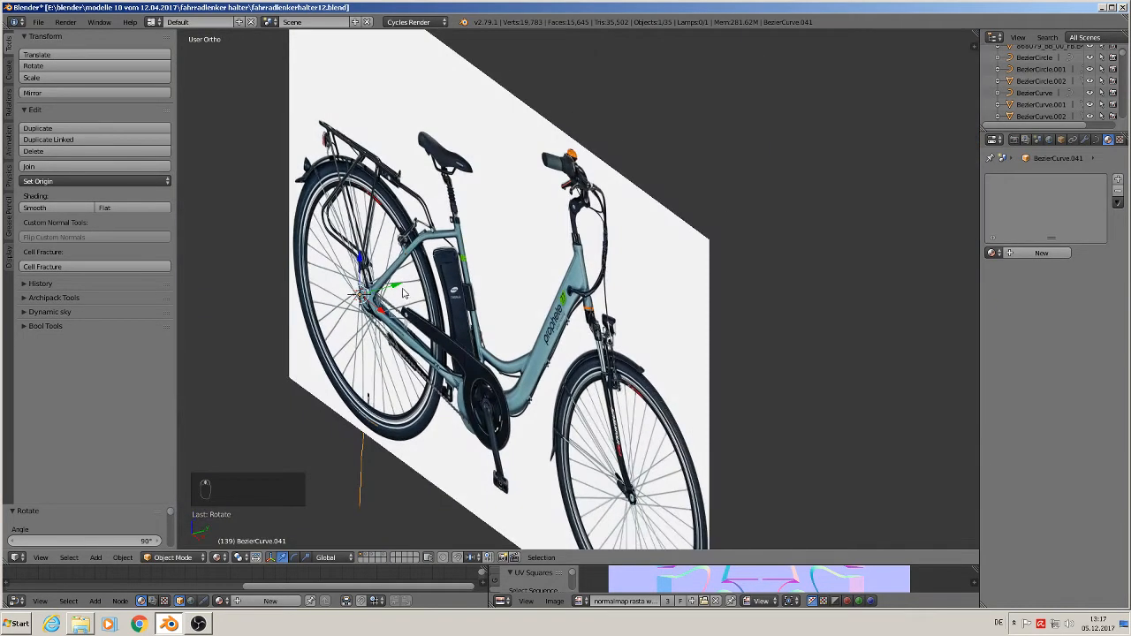
drag(402, 291, 325, 309)
middle_drag(373, 325, 471, 298)
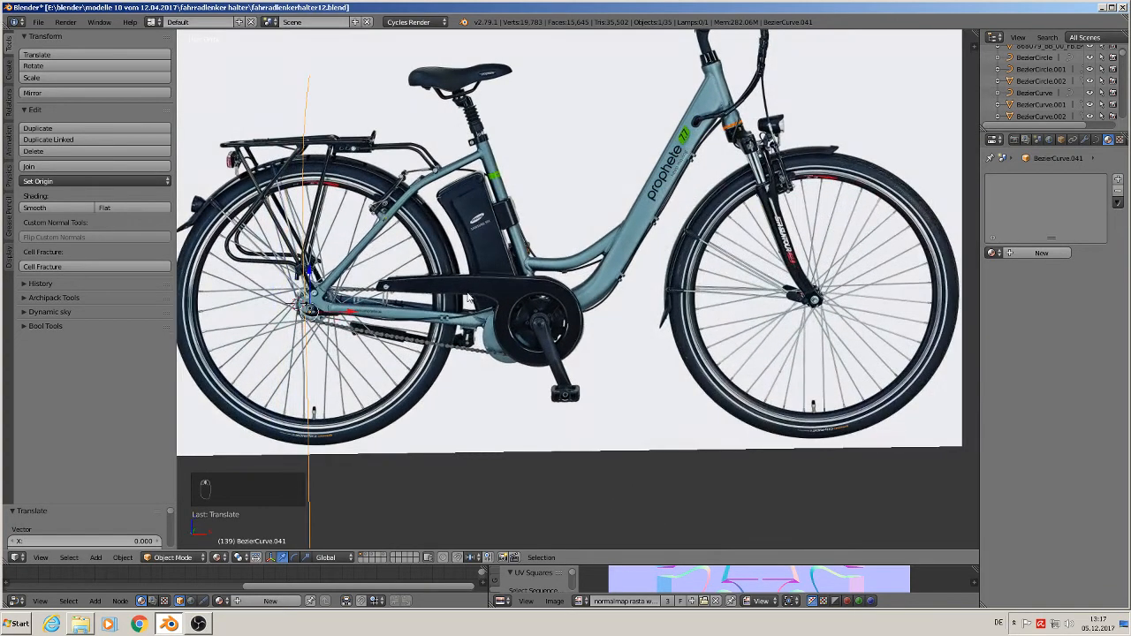
key(KP_1)
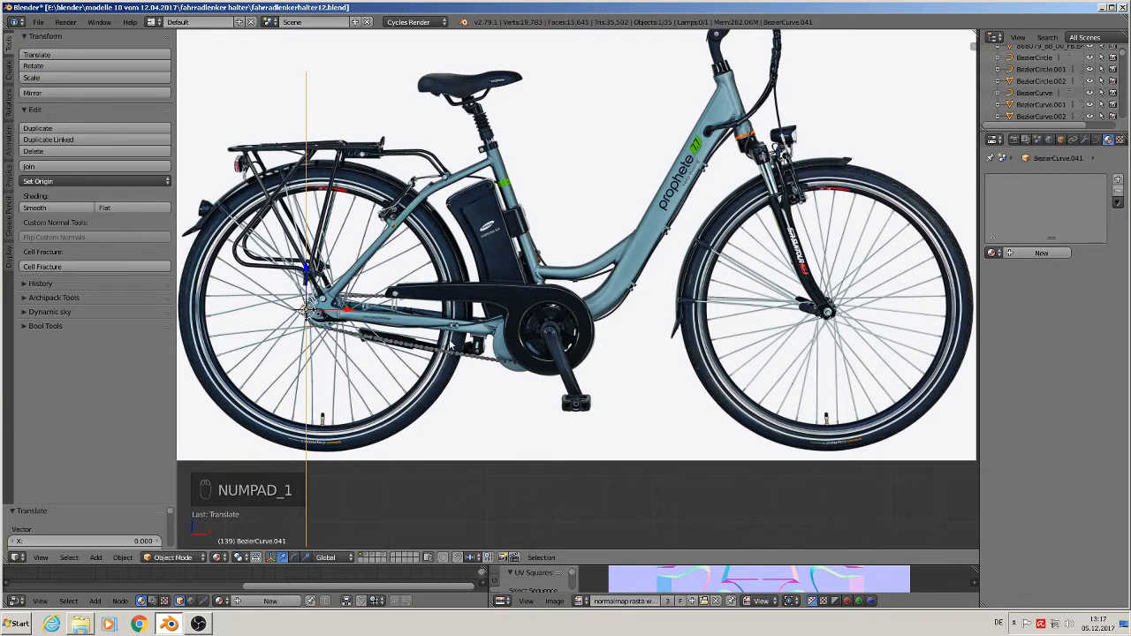
text(r)
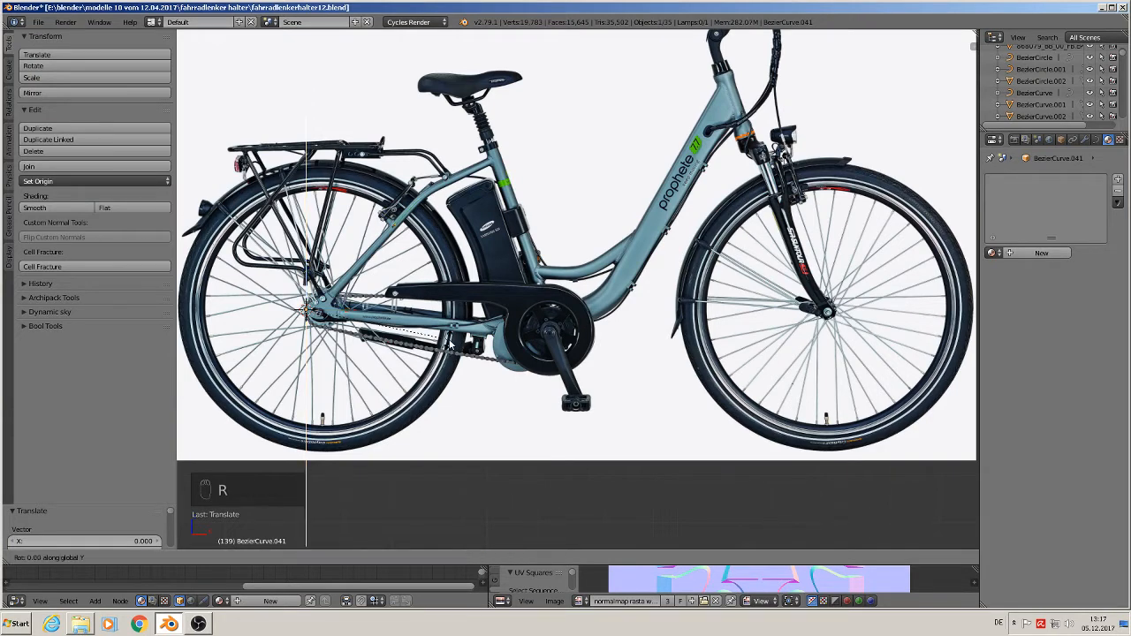
text(90)
key(Return)
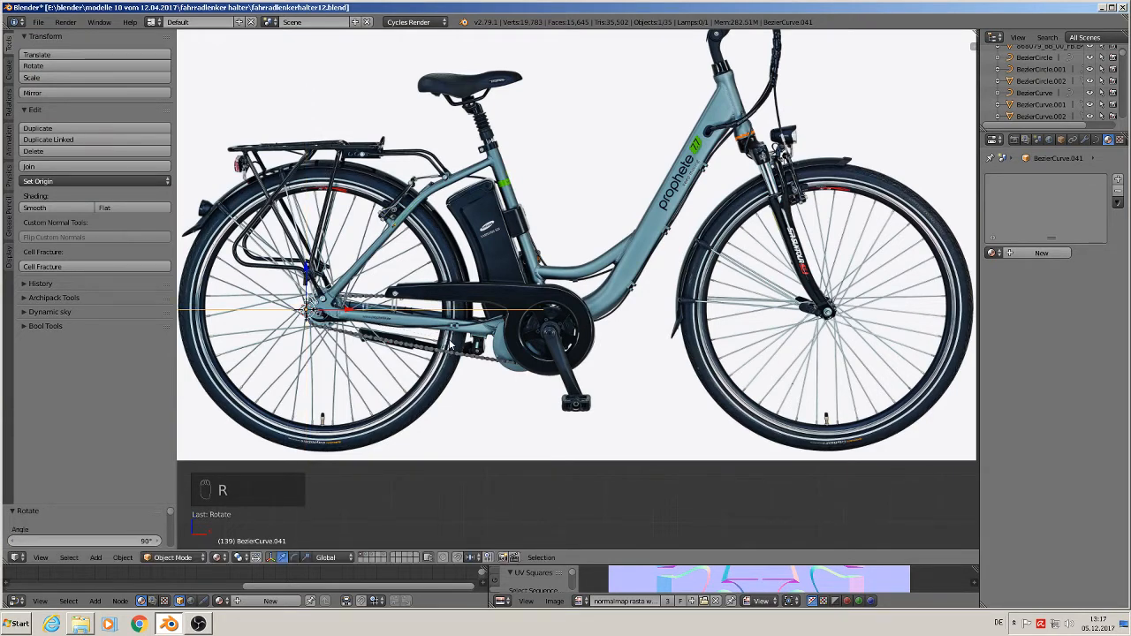
key(r)
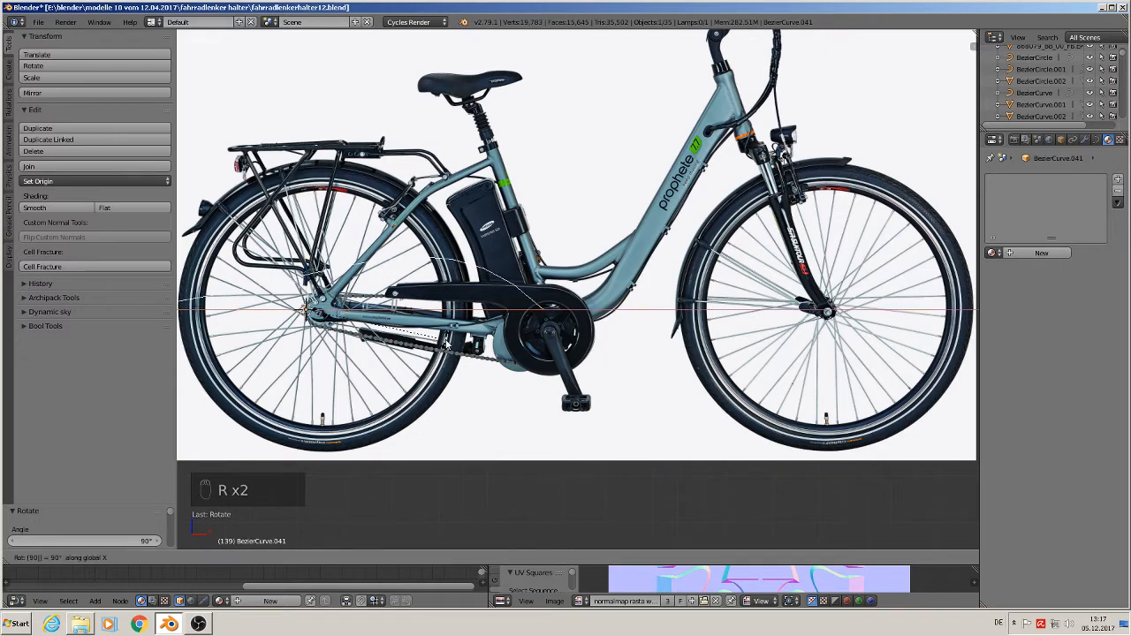
key(x)
key(x)
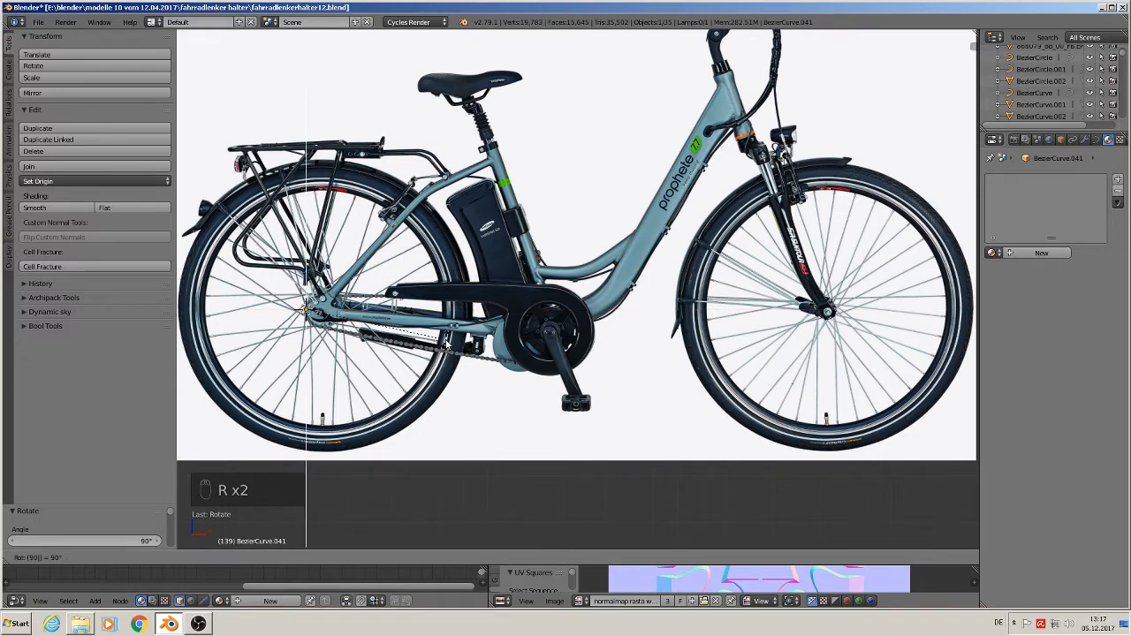
click(447, 343)
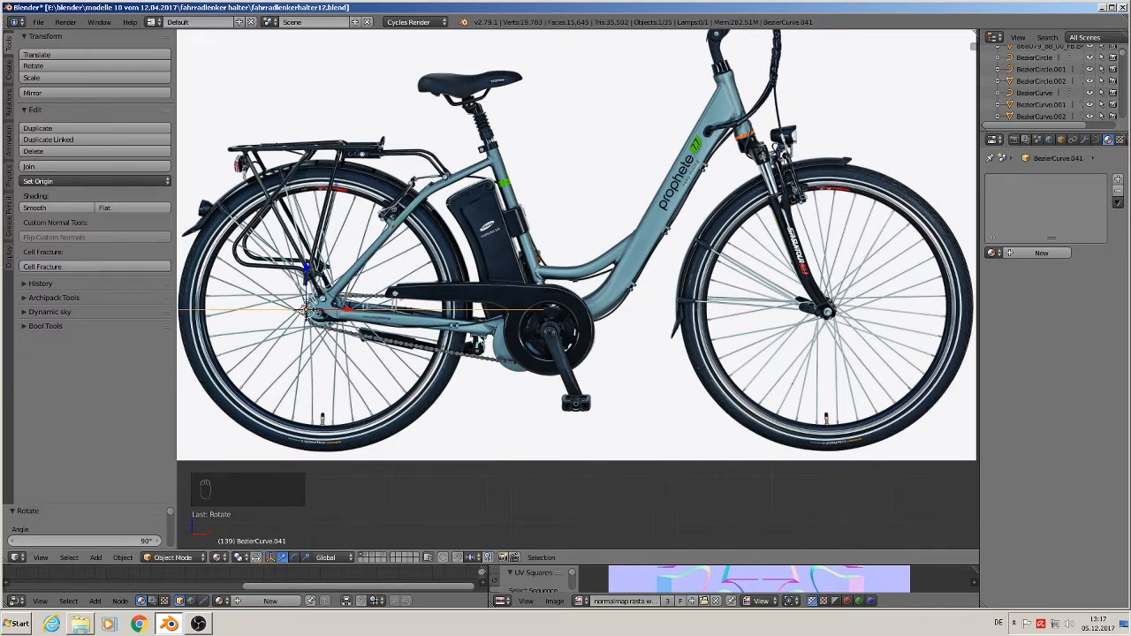
Rotate the curve 90° about the global X axis and scale it down to about 0.138.
key(r)
key(x)
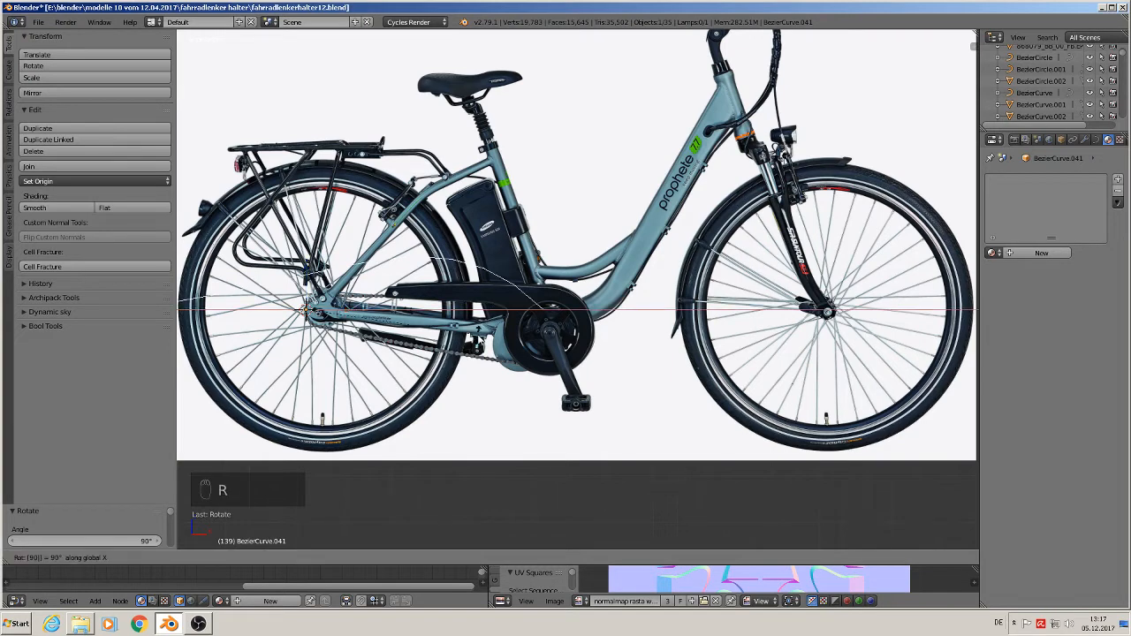
click(478, 335)
key(a)
key(s)
right_click(482, 277)
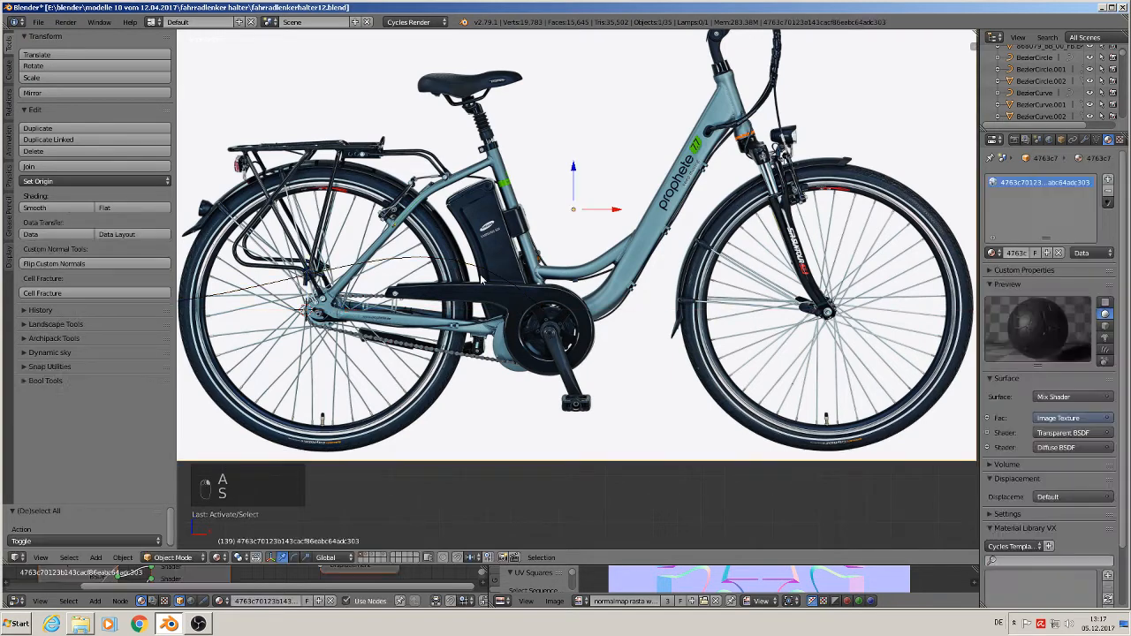
right_click(484, 269)
key(s)
click(356, 306)
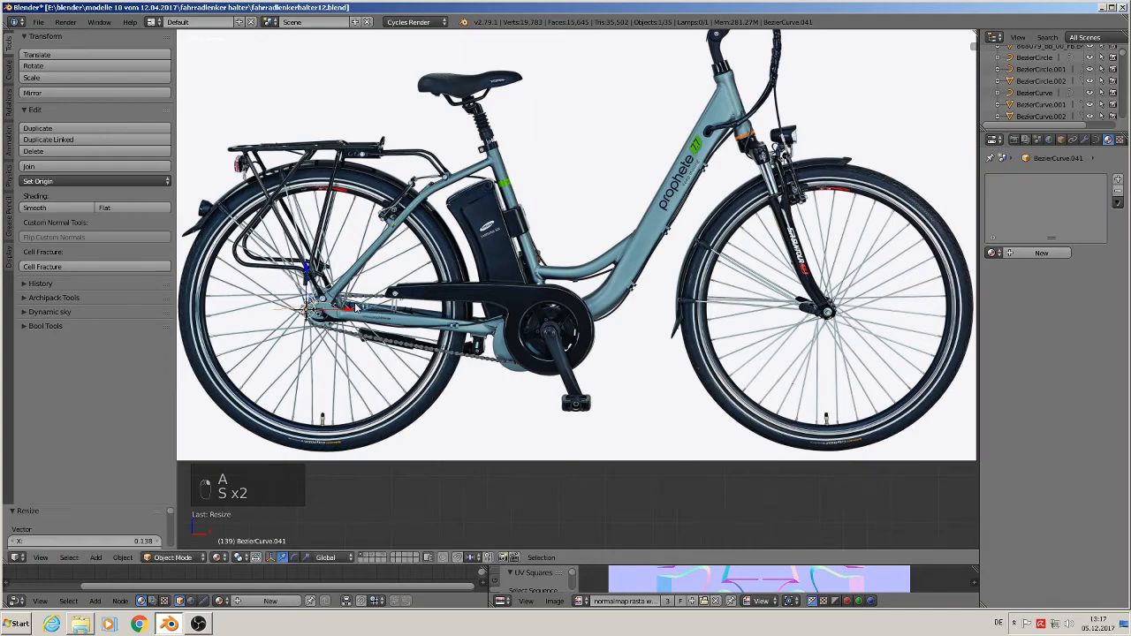
Move the curve about 0.134 along X so its rear end meets the back of the rear sprocket.
scroll(356, 306, up, 6)
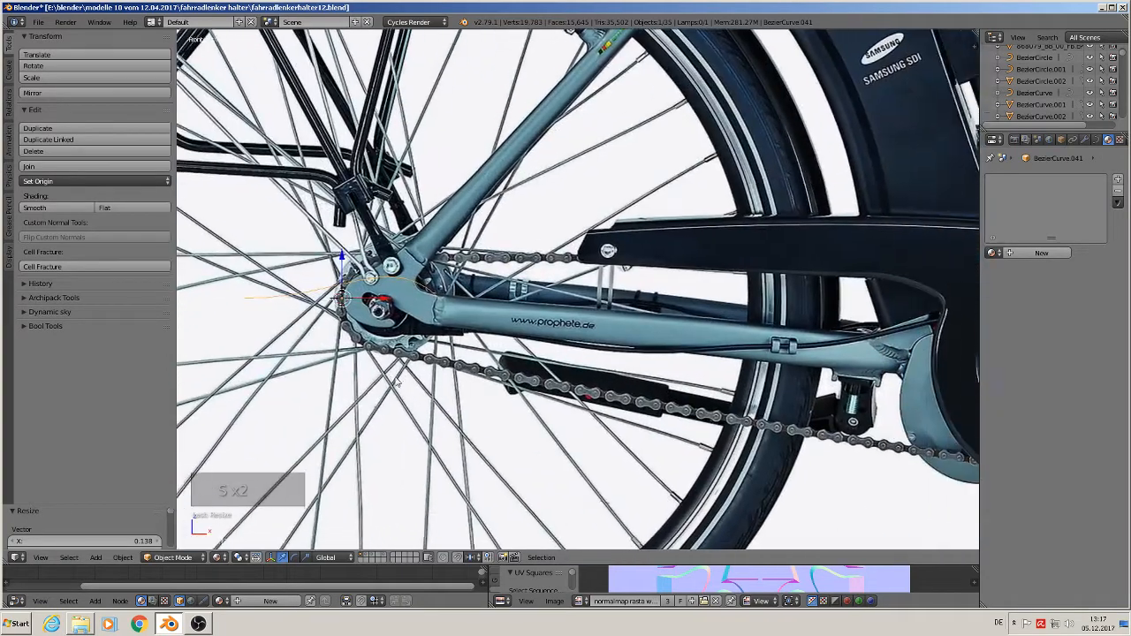
scroll(397, 381, up, 1)
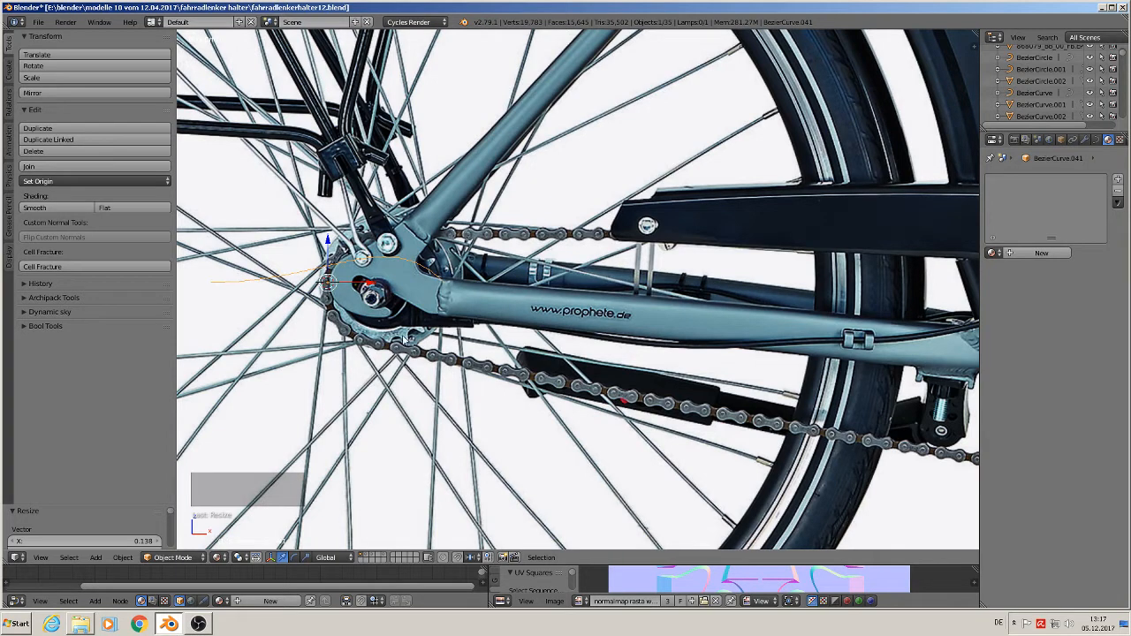
key(g)
click(517, 335)
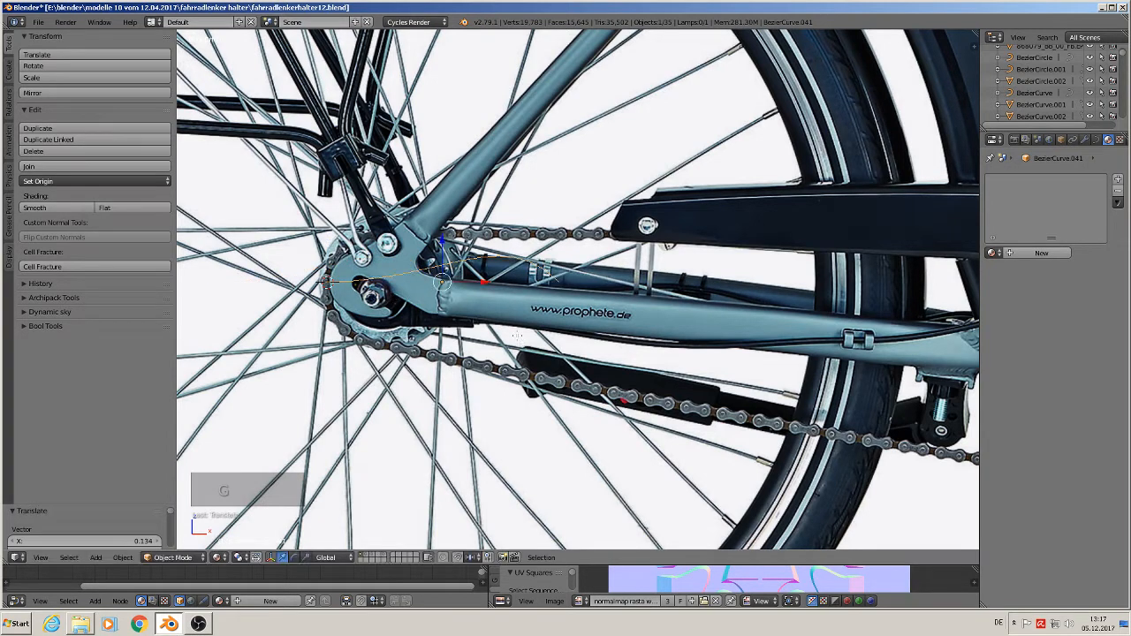
In Edit Mode, move the rear point's inner handle about -0.137 along X and upward so it stands vertical beside the sprocket.
key(Tab)
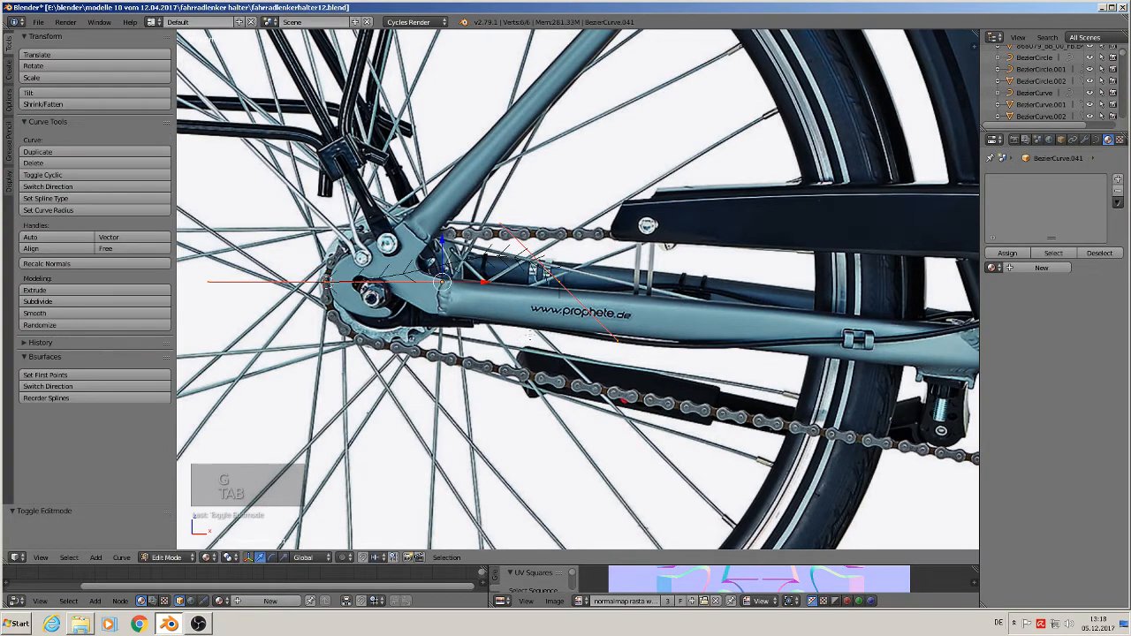
key(g)
right_click(491, 285)
right_click(446, 276)
key(a)
key(a)
key(a)
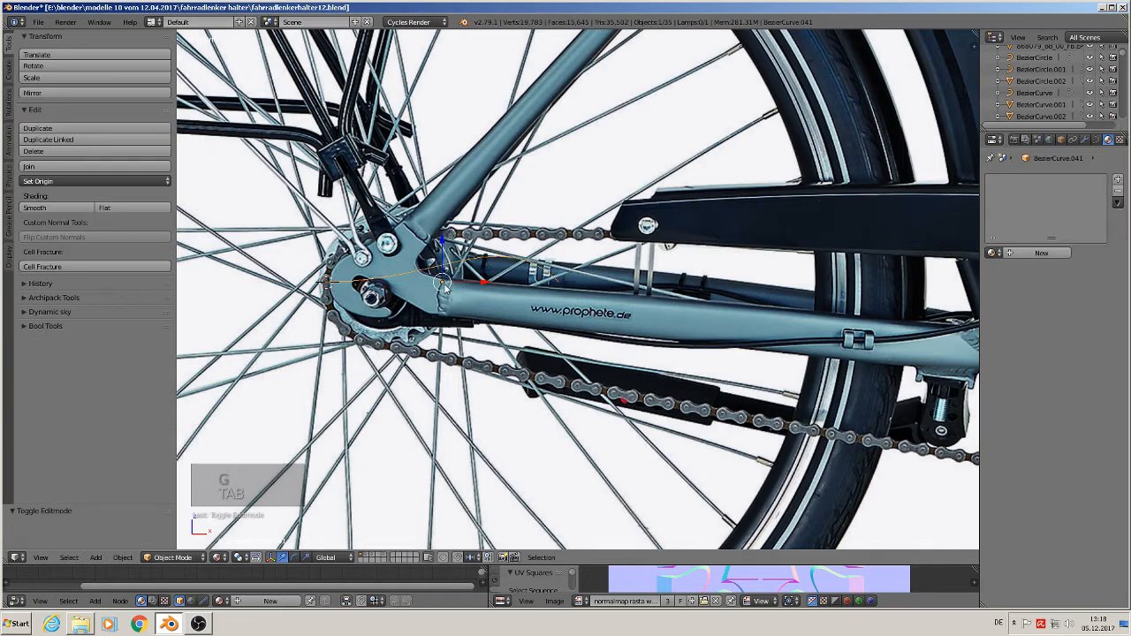
right_click(440, 281)
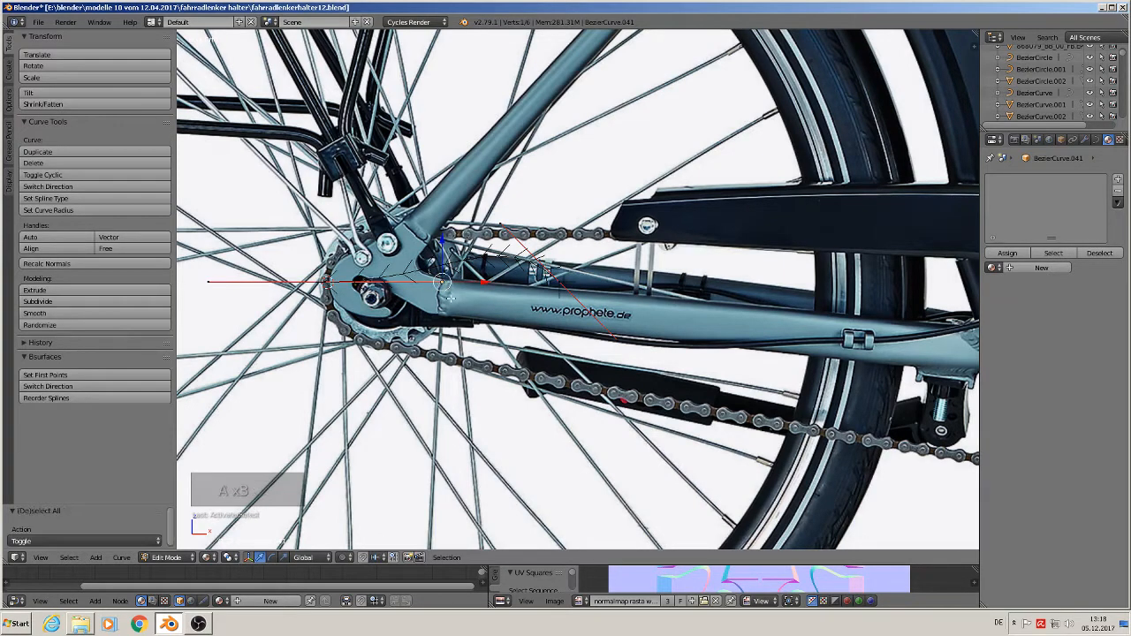
key(g)
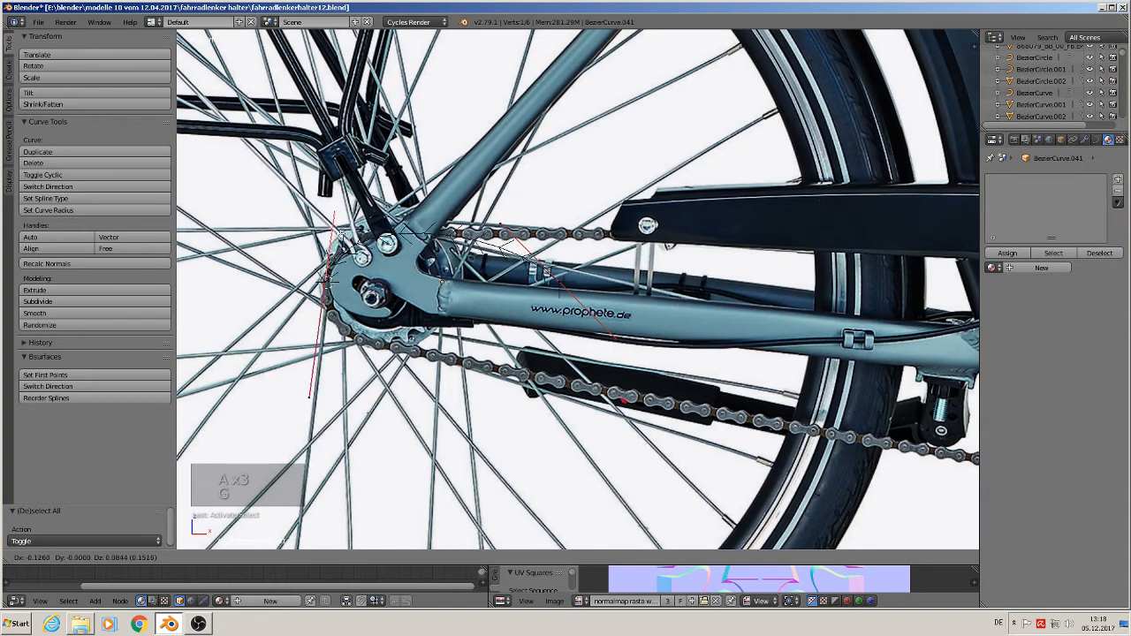
click(329, 233)
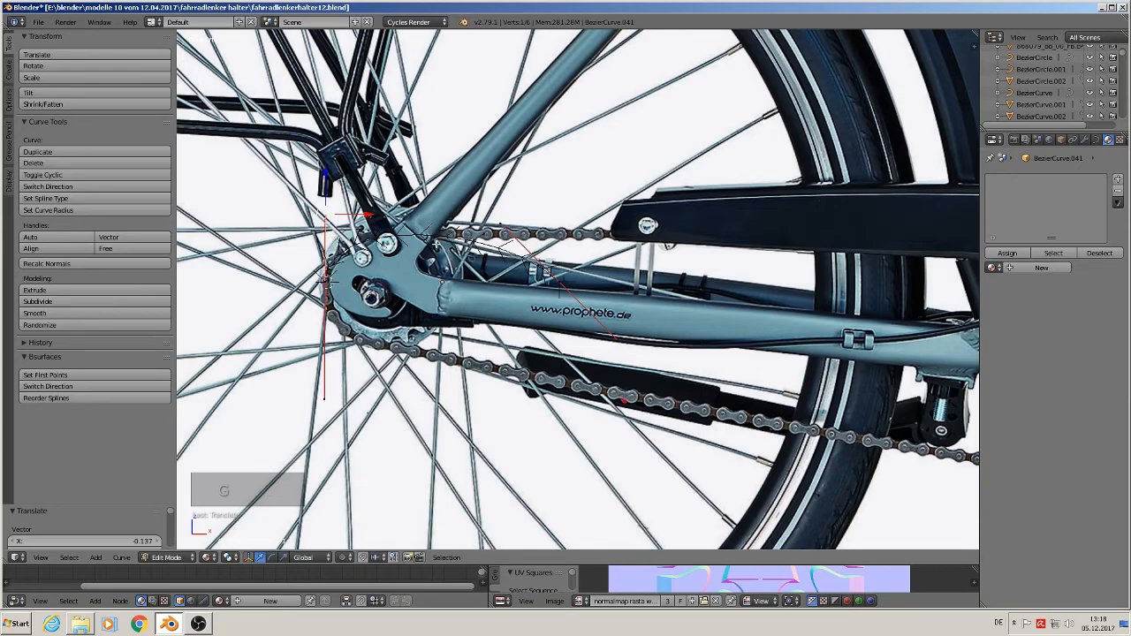
Move the curve's front point onto the upper chain run and align its handles horizontally with the chain.
scroll(732, 349, down, 3)
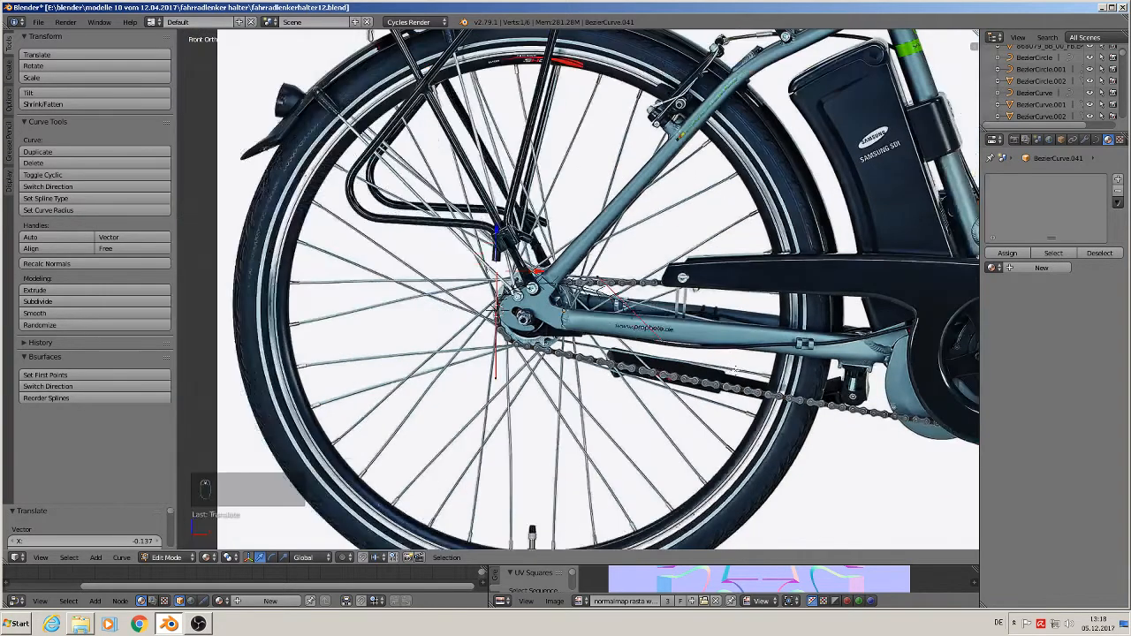
scroll(734, 369, up, 5)
scroll(565, 262, down, 3)
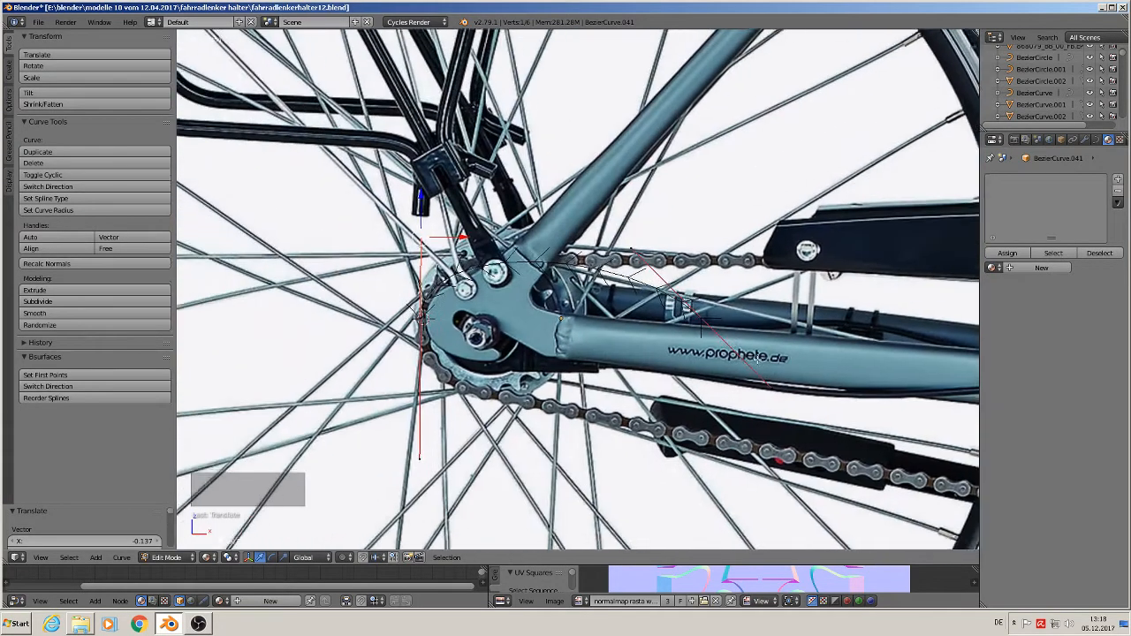
scroll(741, 353, up, 4)
right_click(698, 309)
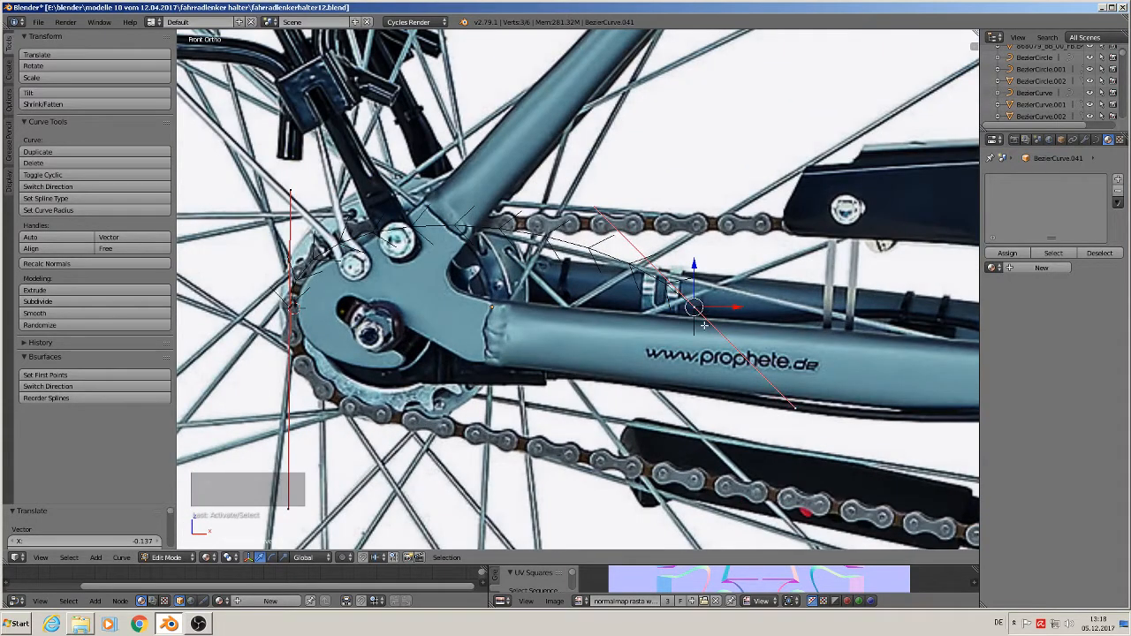
key(g)
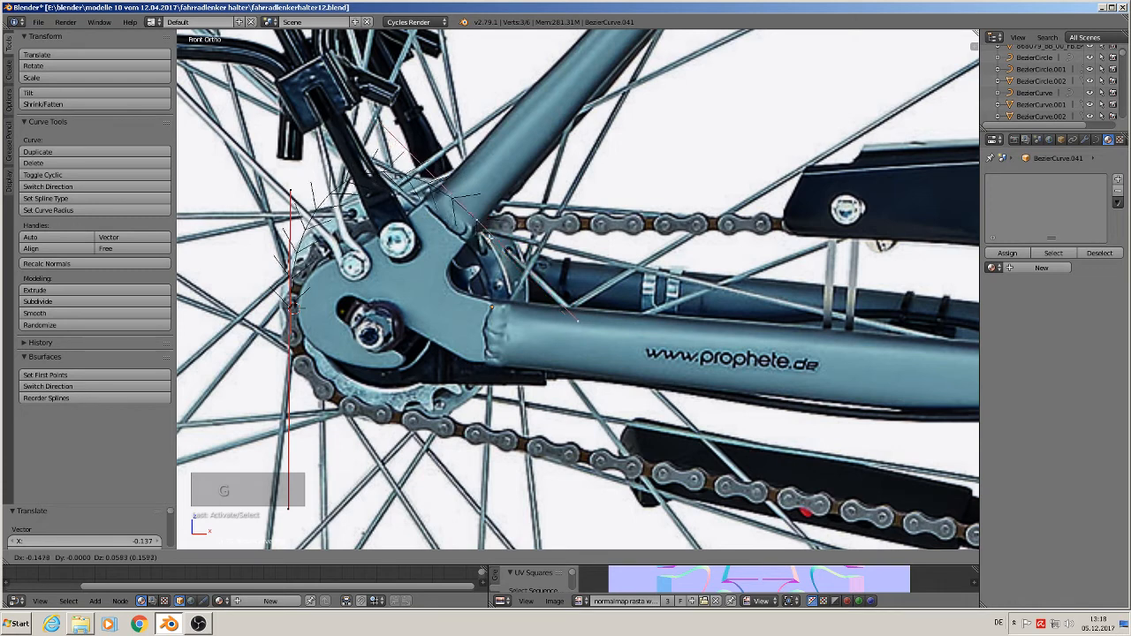
click(489, 241)
right_drag(364, 113, 381, 212)
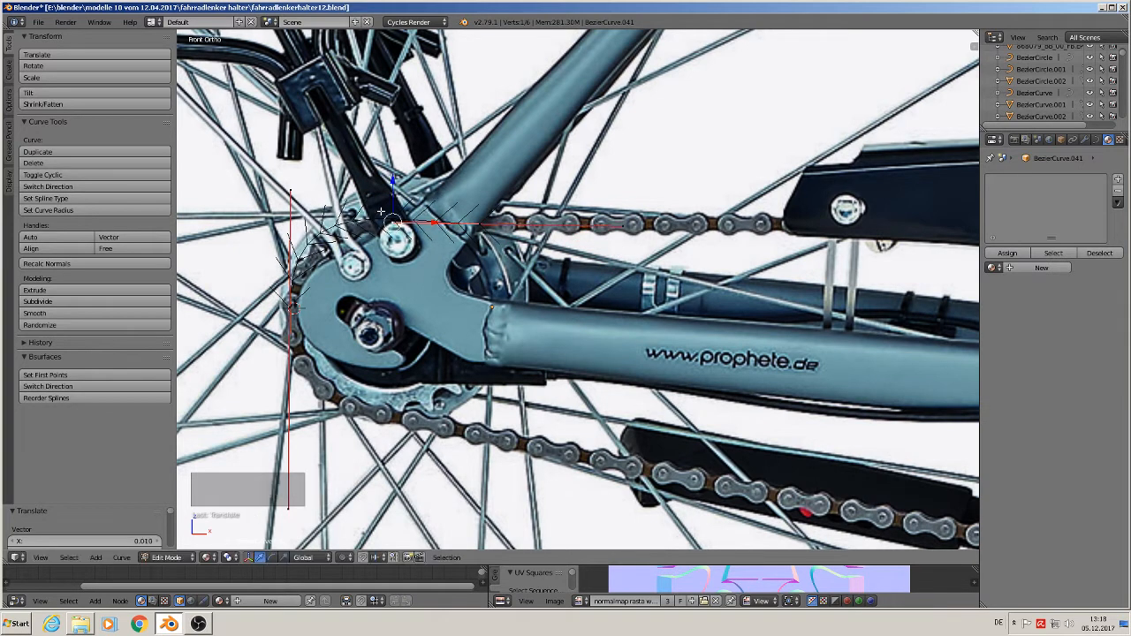
Move the rear point's upper handle about 0.019 along X and slightly downward so it leans toward the sprocket.
right_click(287, 182)
key(g)
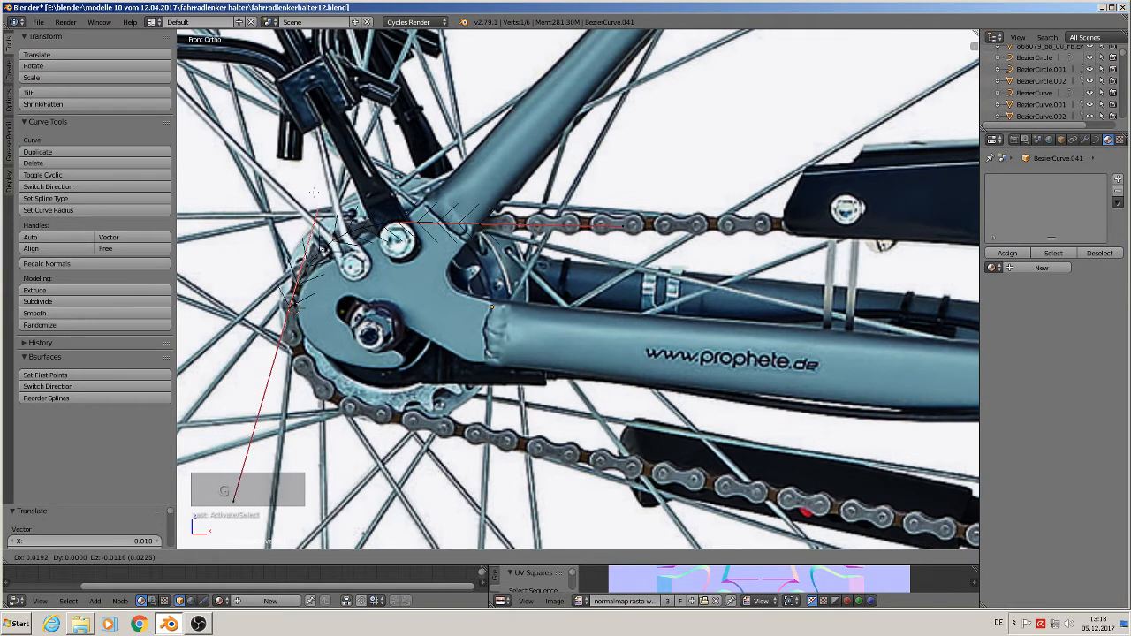
click(313, 192)
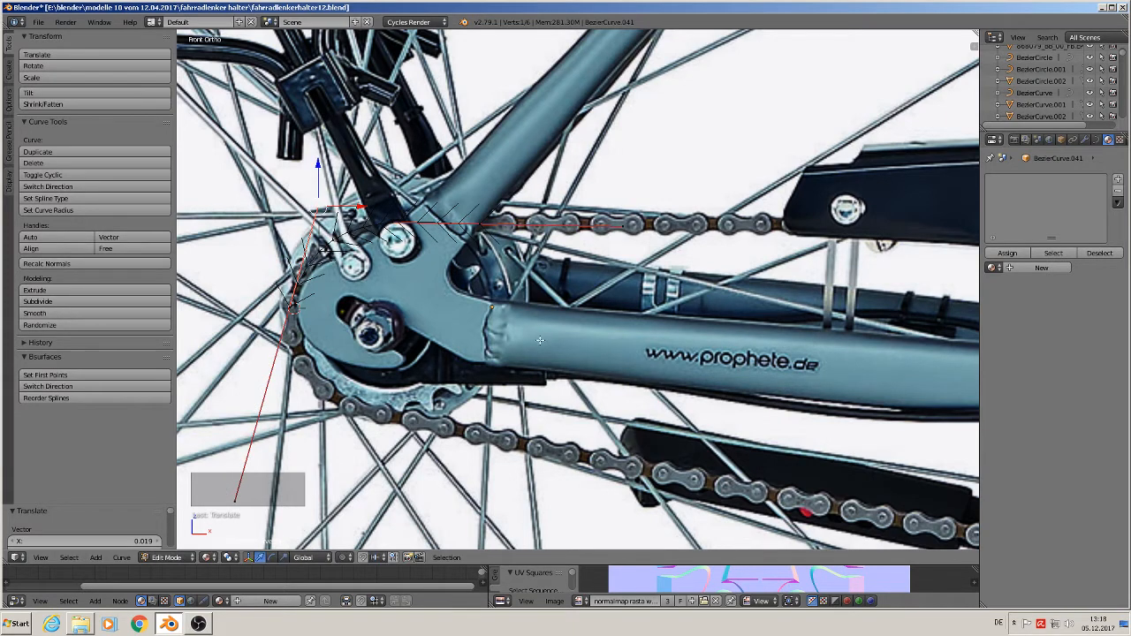
Extrude the rear point to the lower chain run beneath the rear sprocket and align the new point's handles with the chain.
right_click(292, 308)
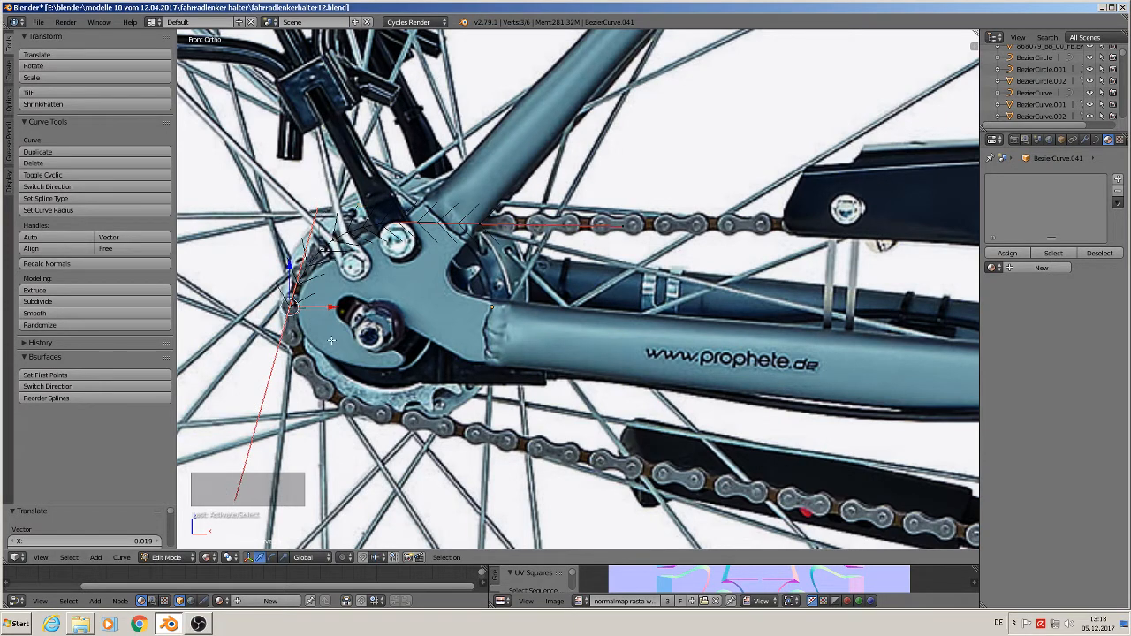
key(e)
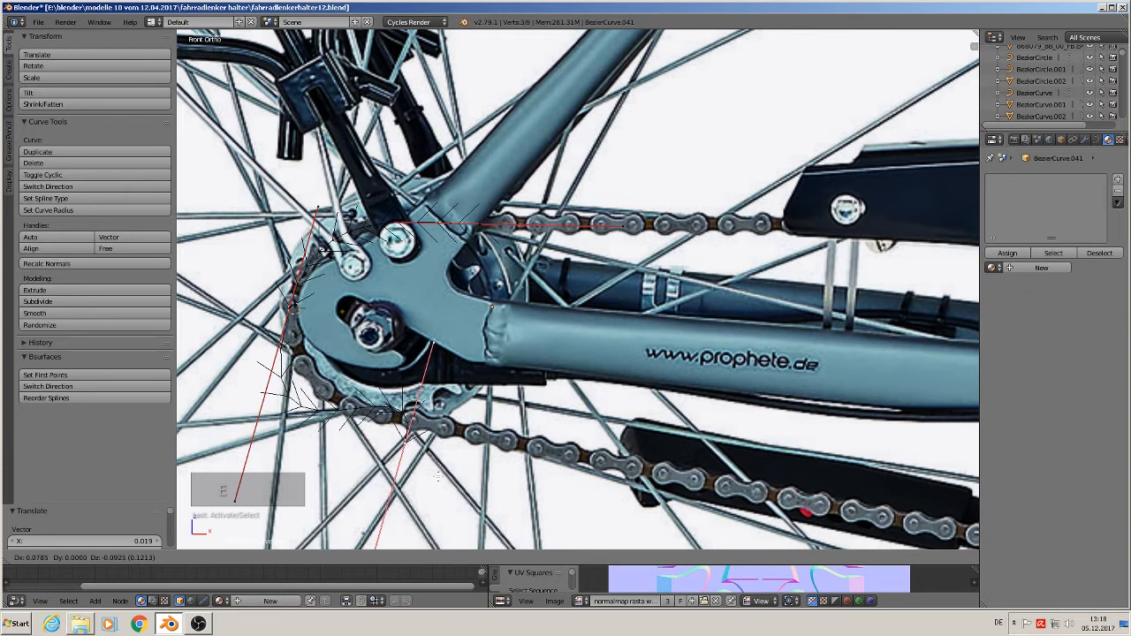
click(451, 457)
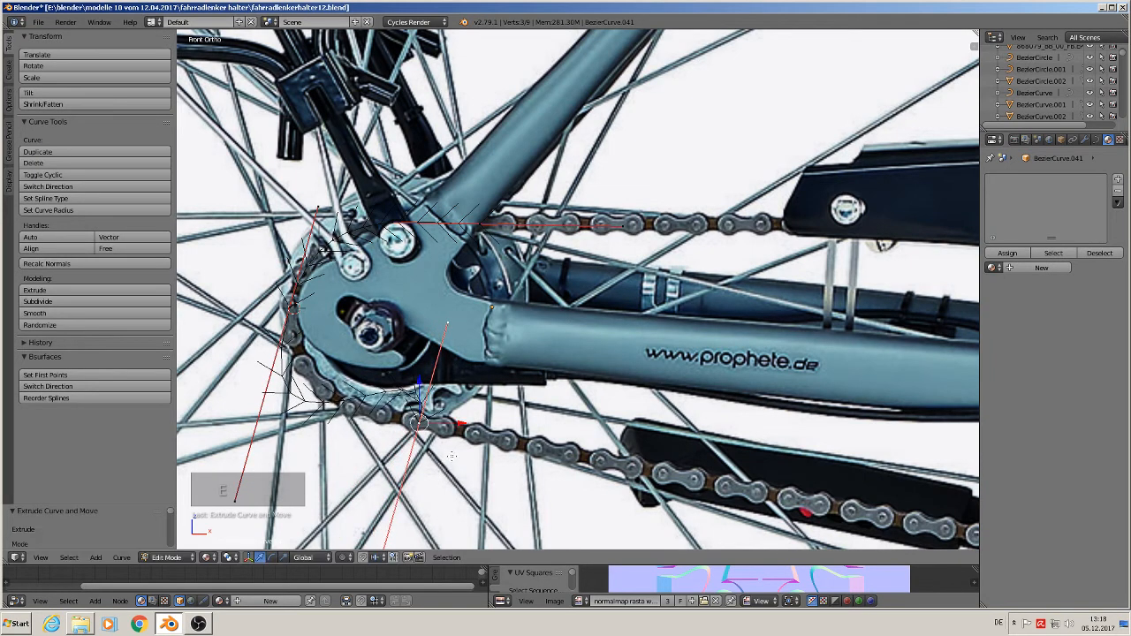
right_click(447, 317)
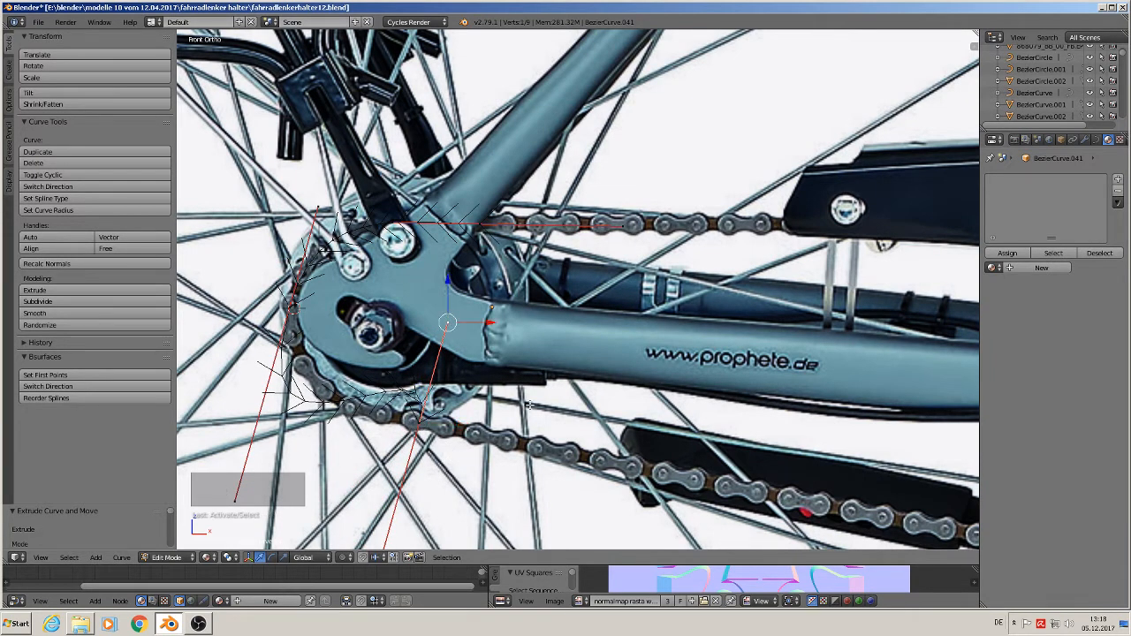
key(g)
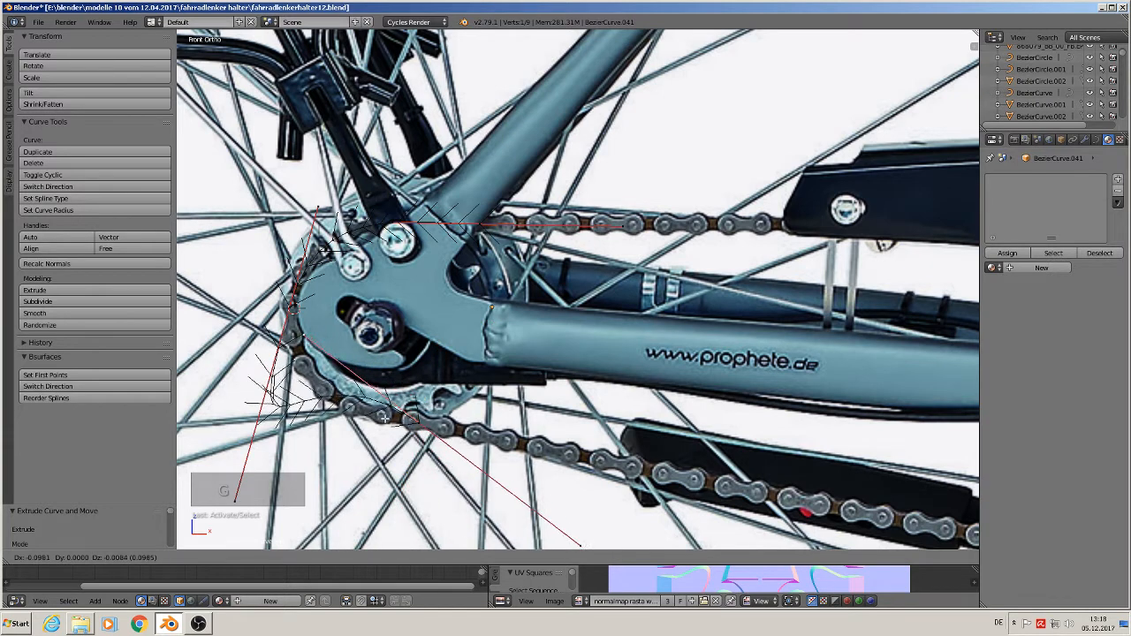
click(469, 499)
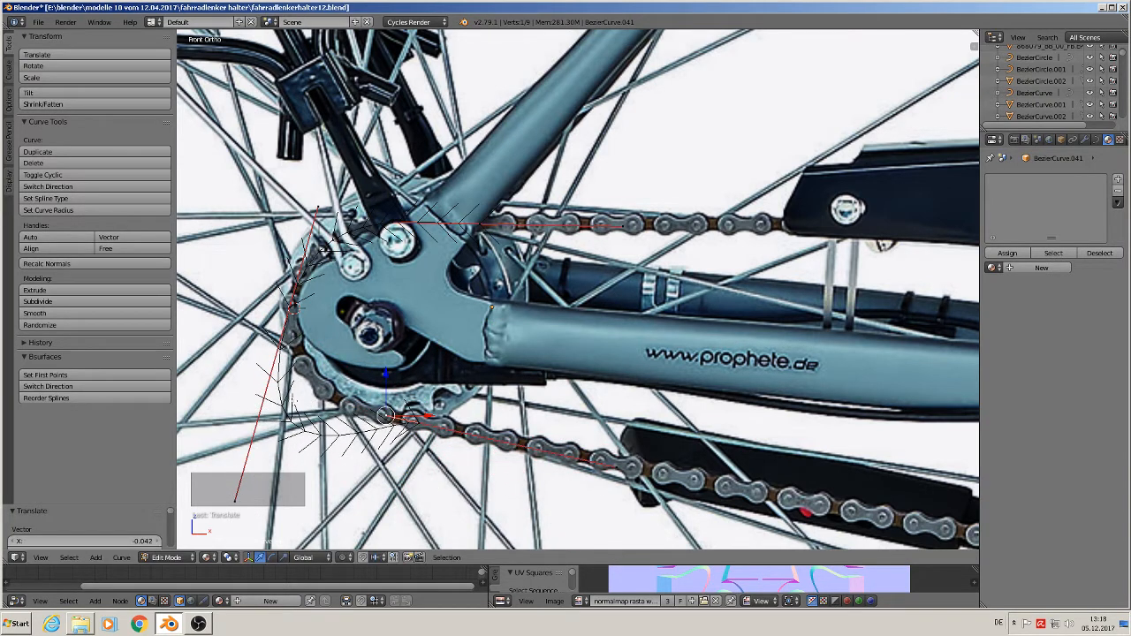
Adjust the rear point's lower and upper handles to nearly vertical and shorter so the curve follows the chain around the rear sprocket.
right_click(234, 503)
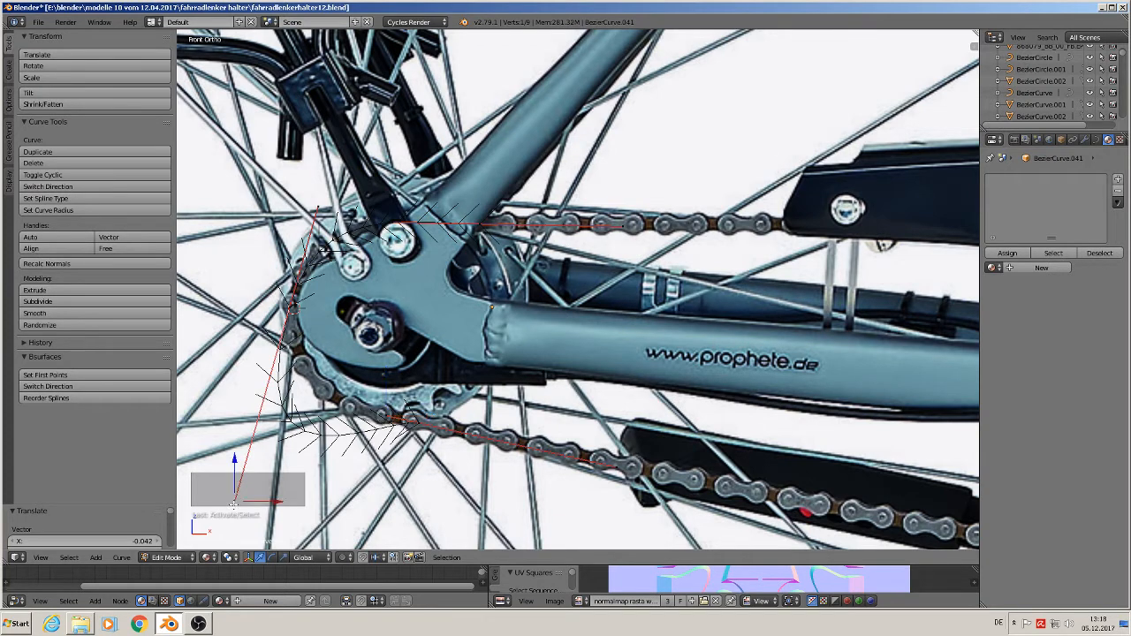
key(g)
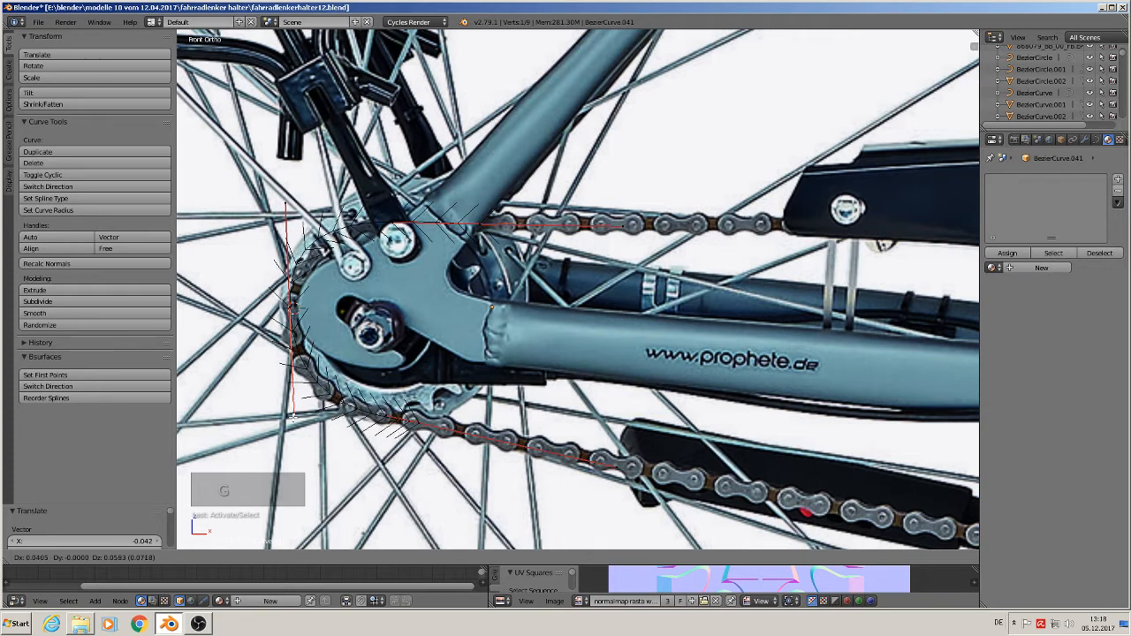
click(292, 413)
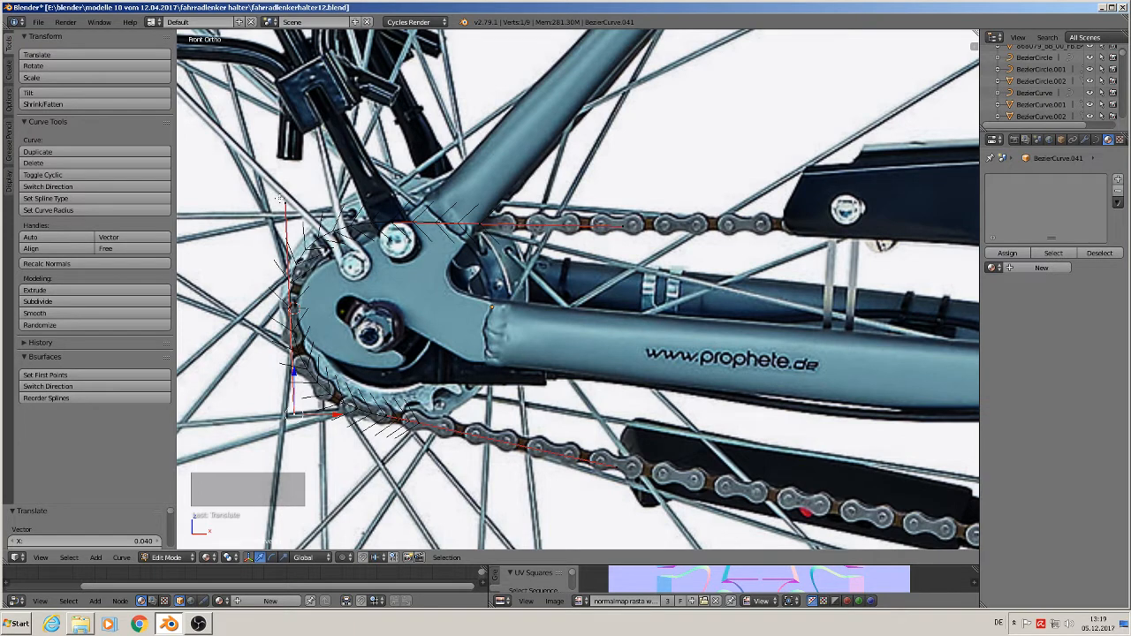
right_click(280, 200)
key(g)
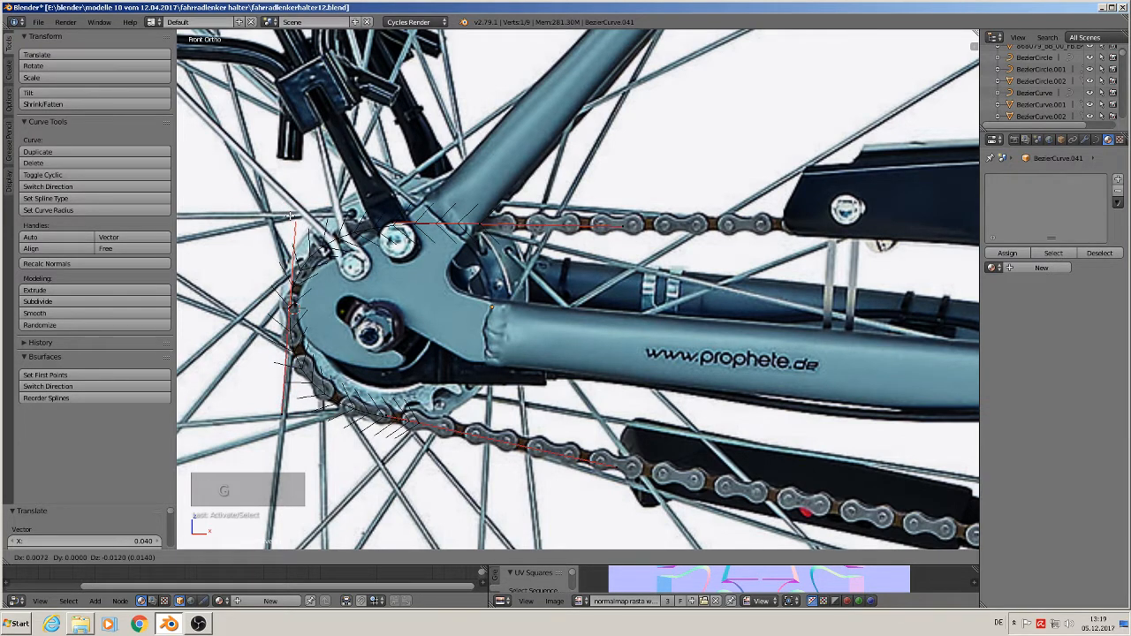
click(291, 218)
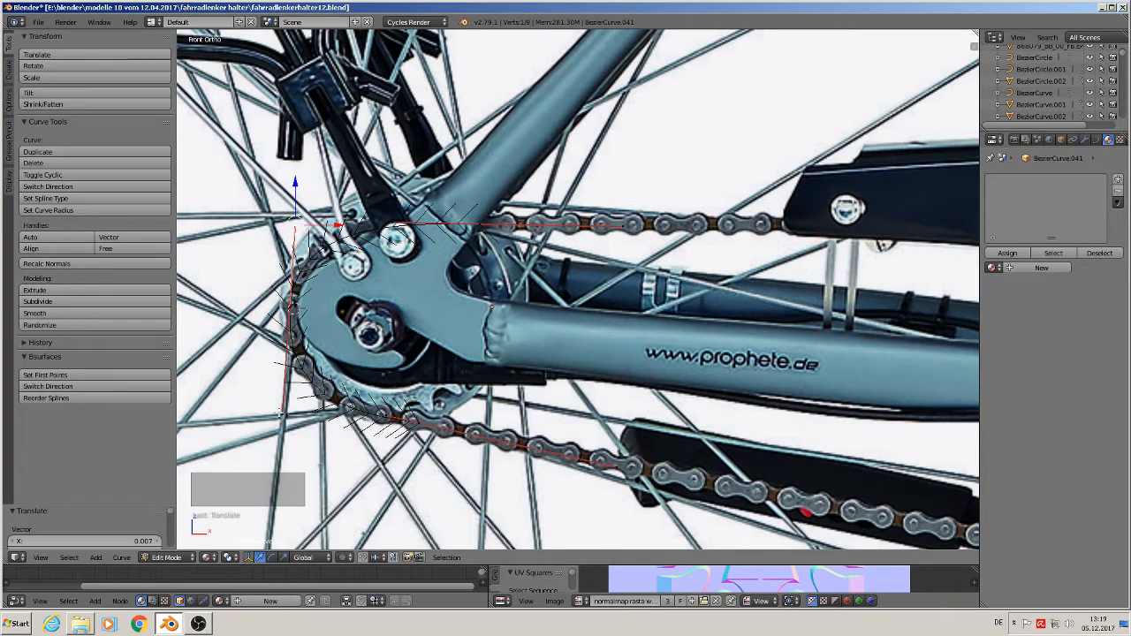
right_click(282, 416)
key(g)
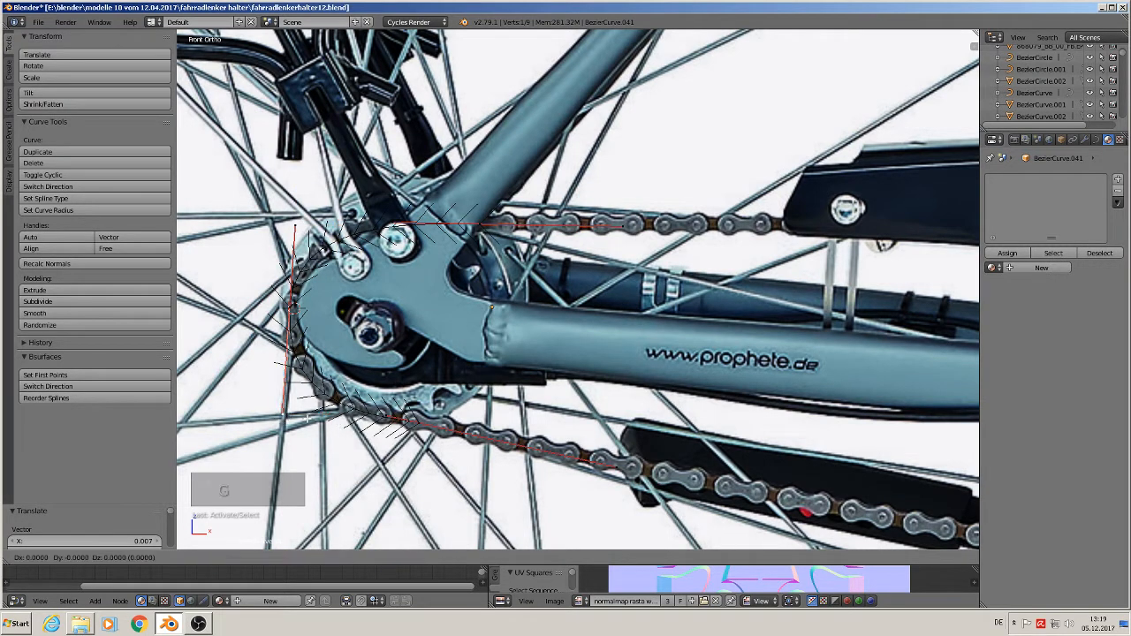
click(309, 413)
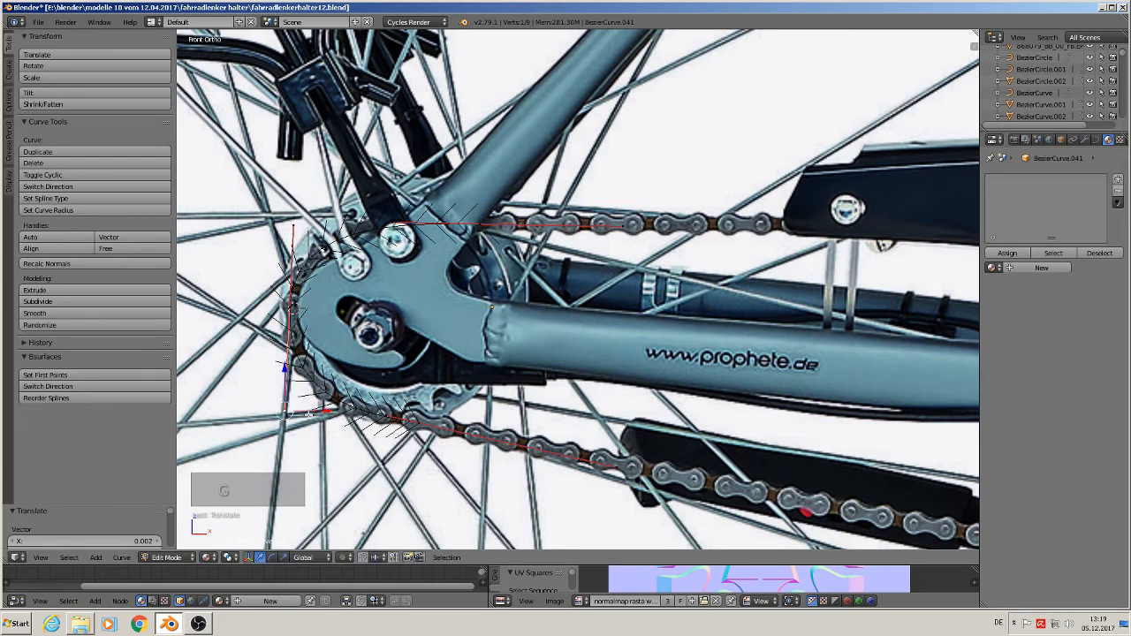
Extrude the curve's upper end point forward along the chain run to just above the front chainring.
scroll(518, 441, down, 4)
shift+middle_drag(593, 398, 417, 281)
right_click(345, 210)
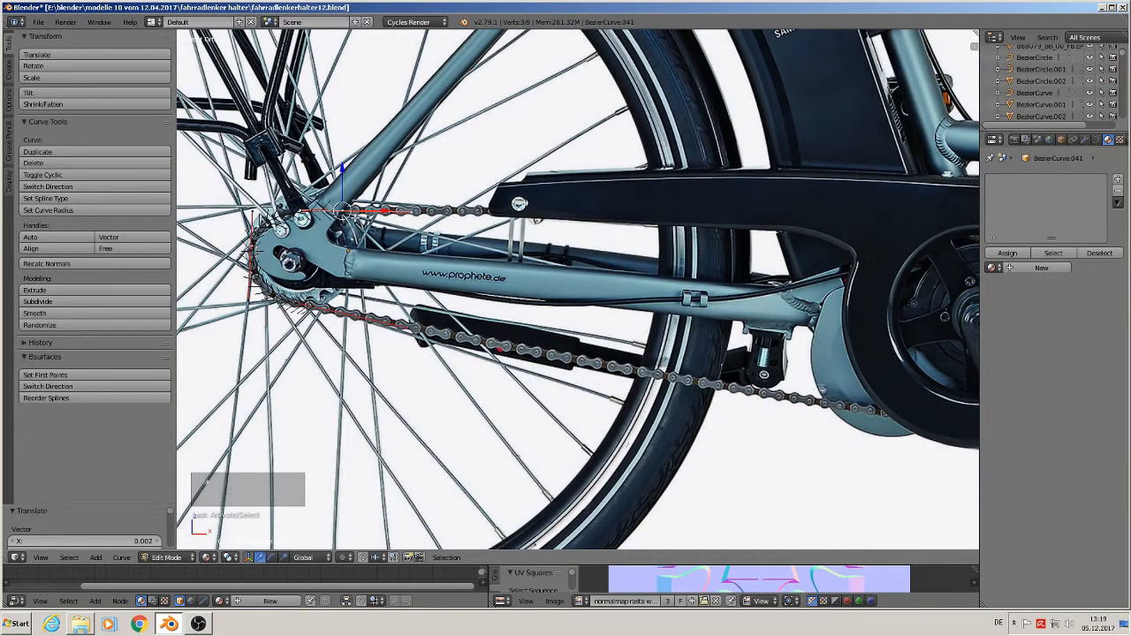
scroll(357, 217, down, 2)
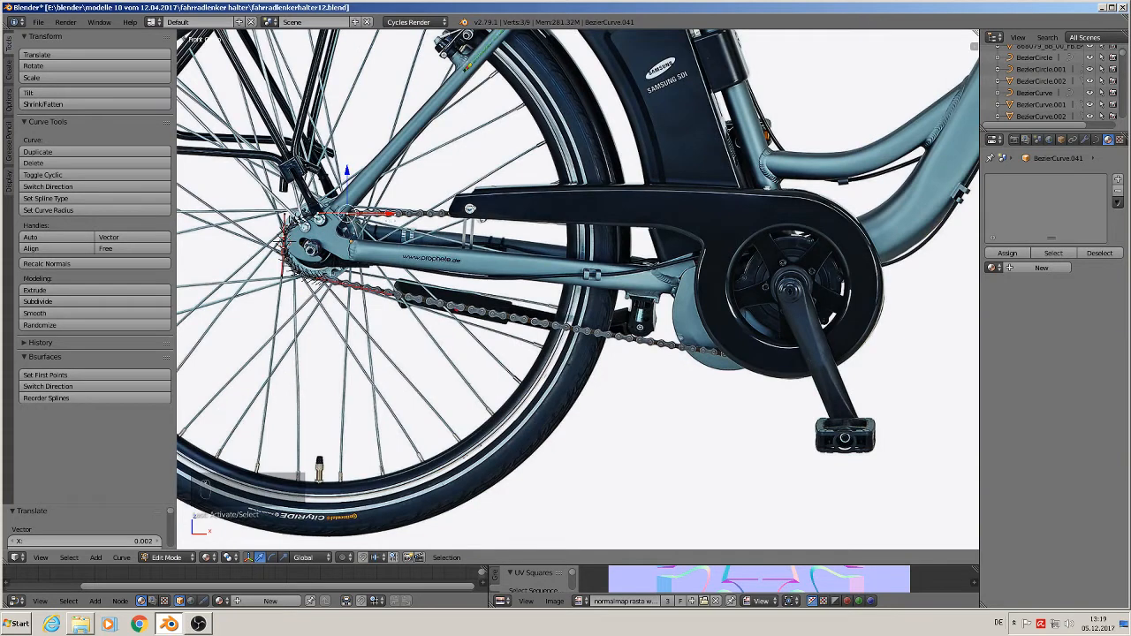
key(e)
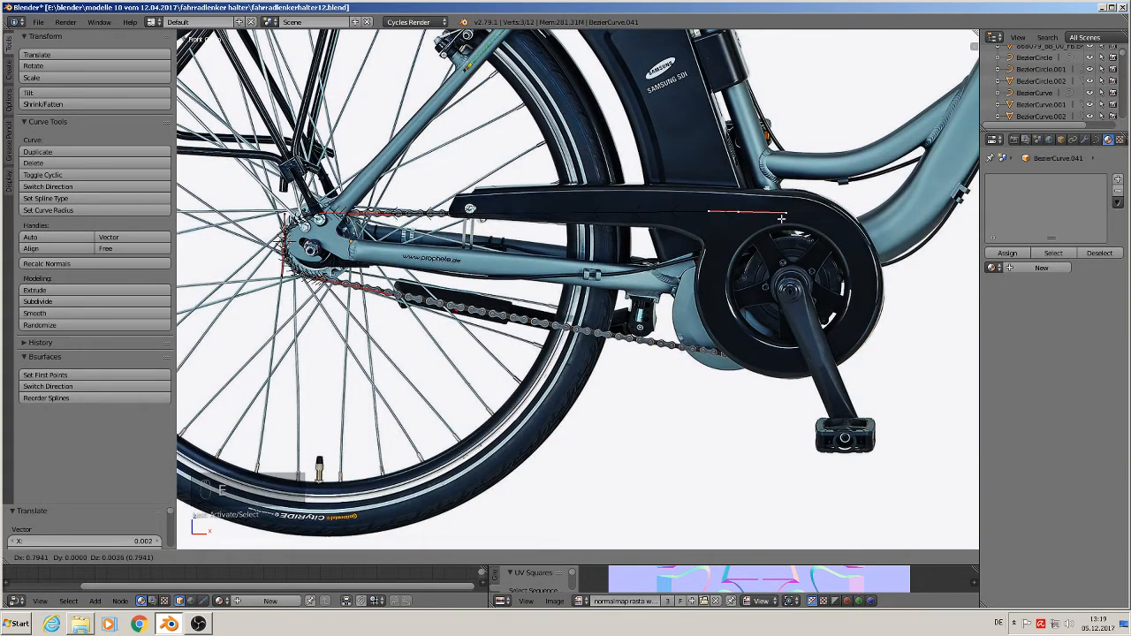
click(829, 226)
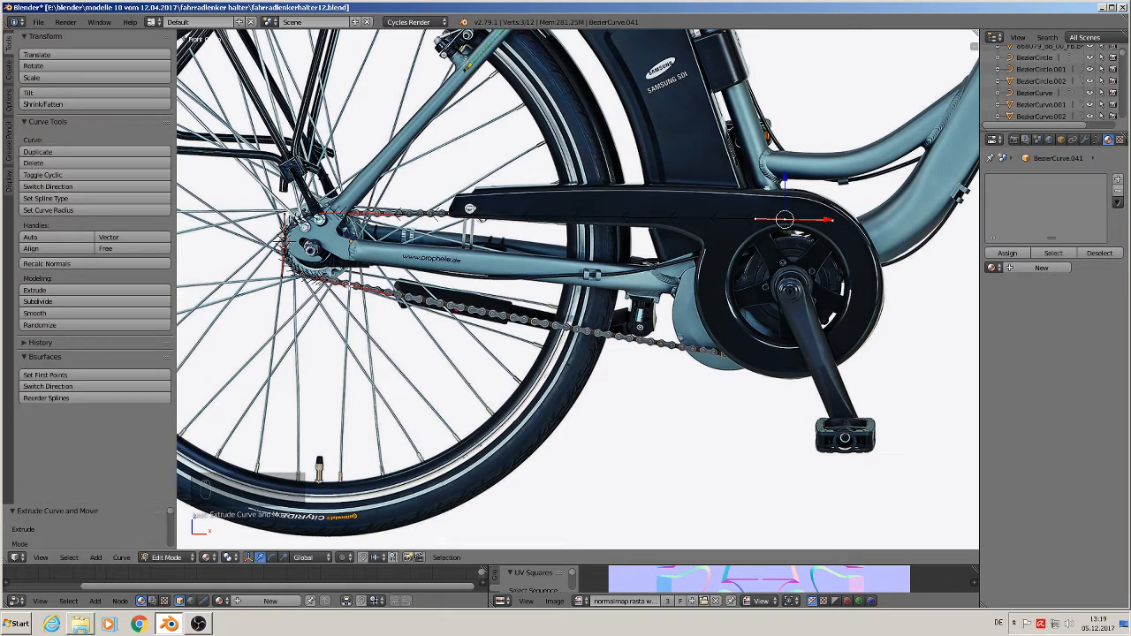
Extrude the curve's lower end point about 0.88 along X and -0.17 along Z to below the front chainring.
right_click(350, 285)
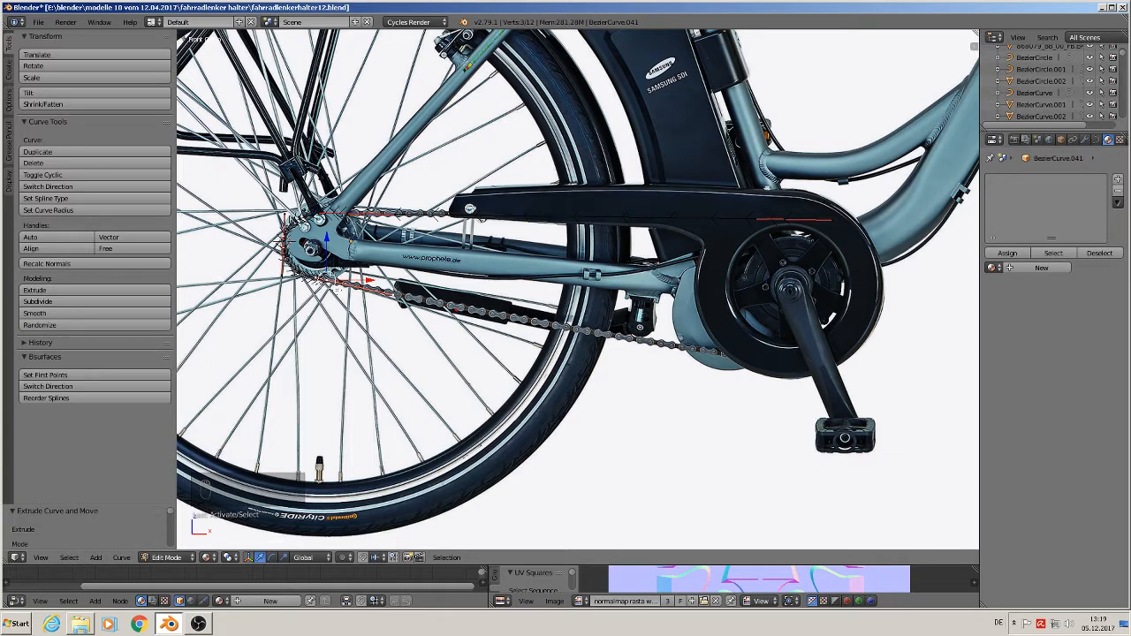
key(e)
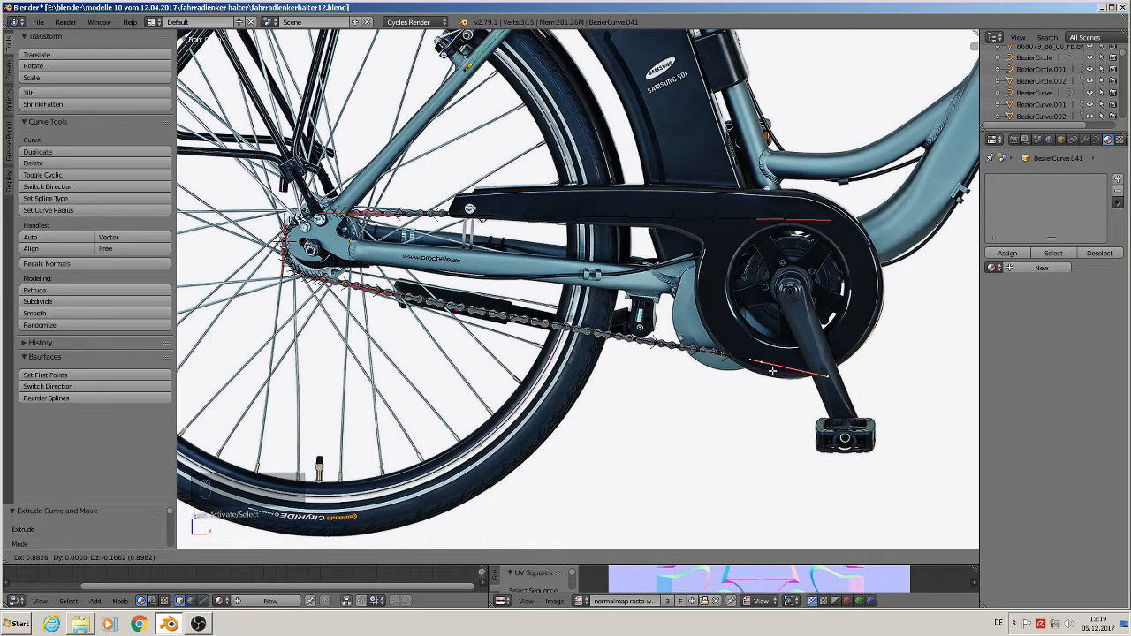
click(770, 371)
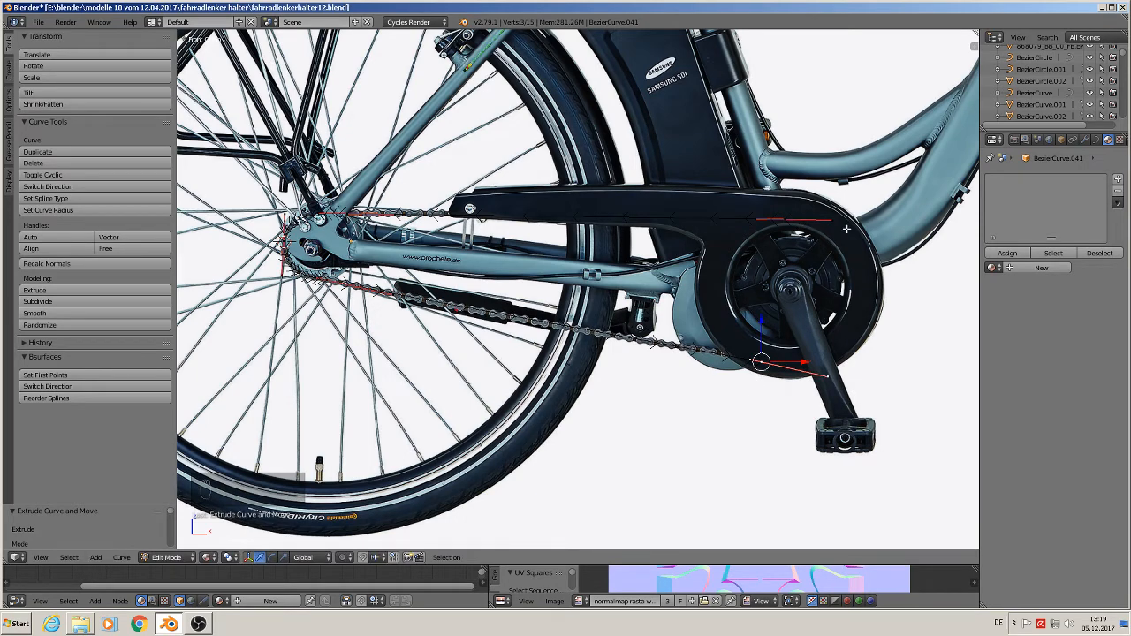
Extrude the point below the chainring up to the chain guard's front edge, level with the crank axle.
scroll(825, 389, up, 3)
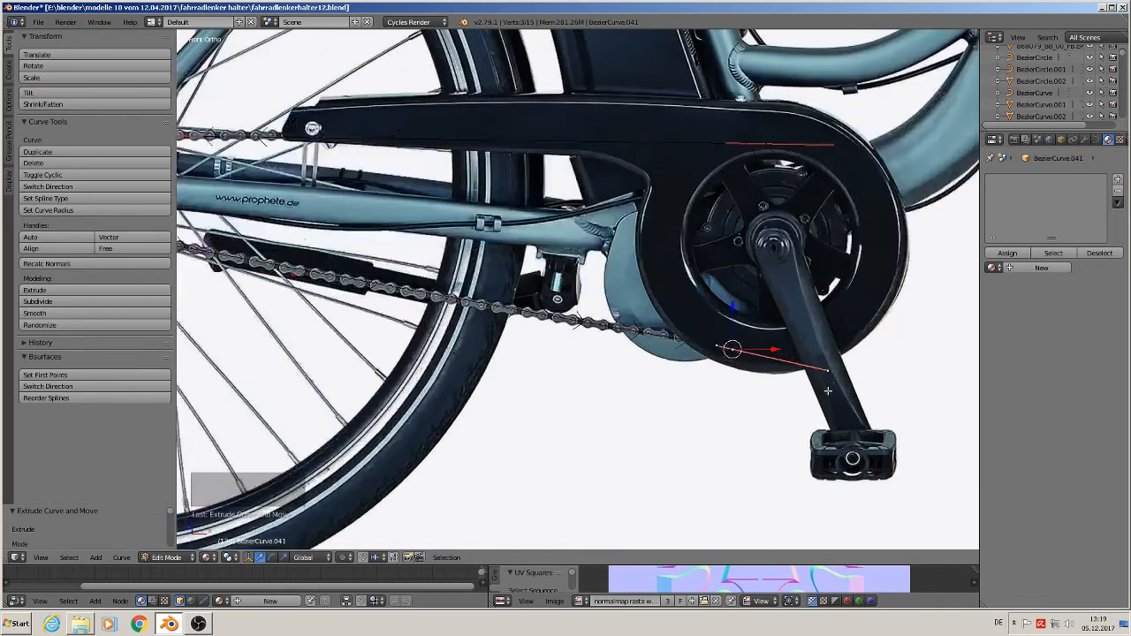
shift+middle_drag(825, 388, 551, 389)
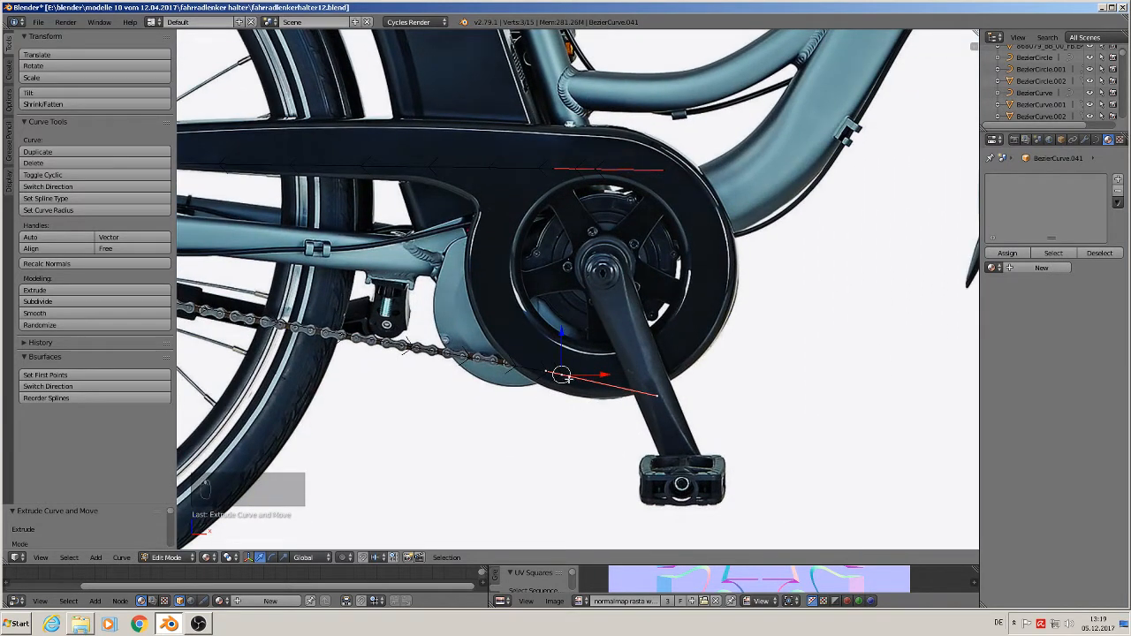
key(e)
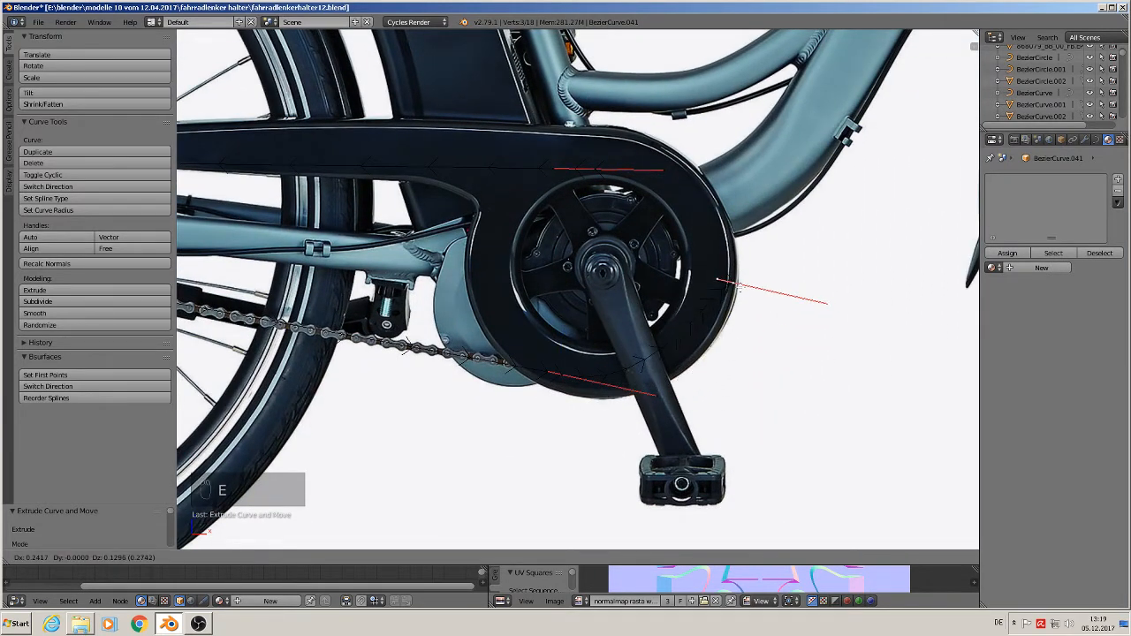
click(730, 286)
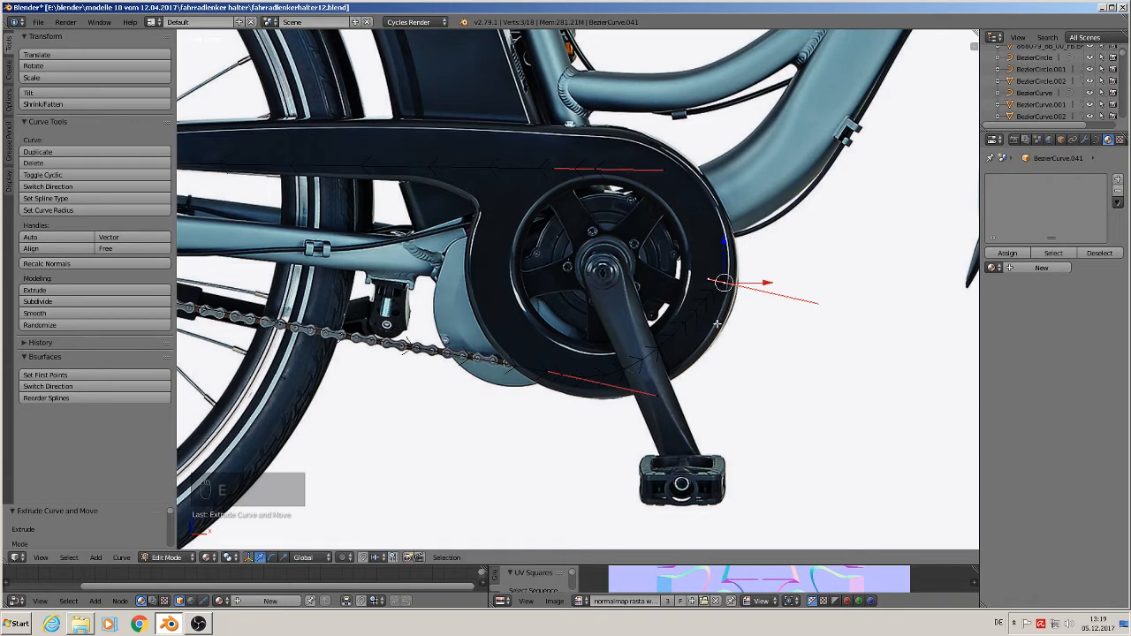
Move the front point's inner handle about 0.021 along X and -0.039 along Z so its handles stand nearly vertical.
scroll(716, 327, up, 2)
scroll(709, 352, up, 1)
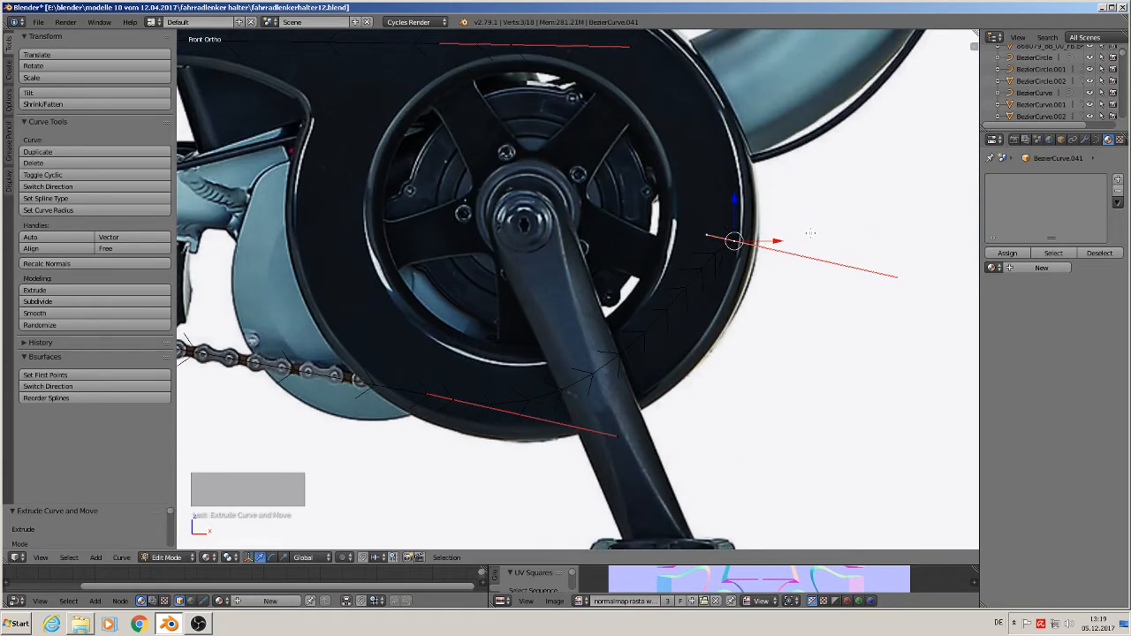
right_click(704, 235)
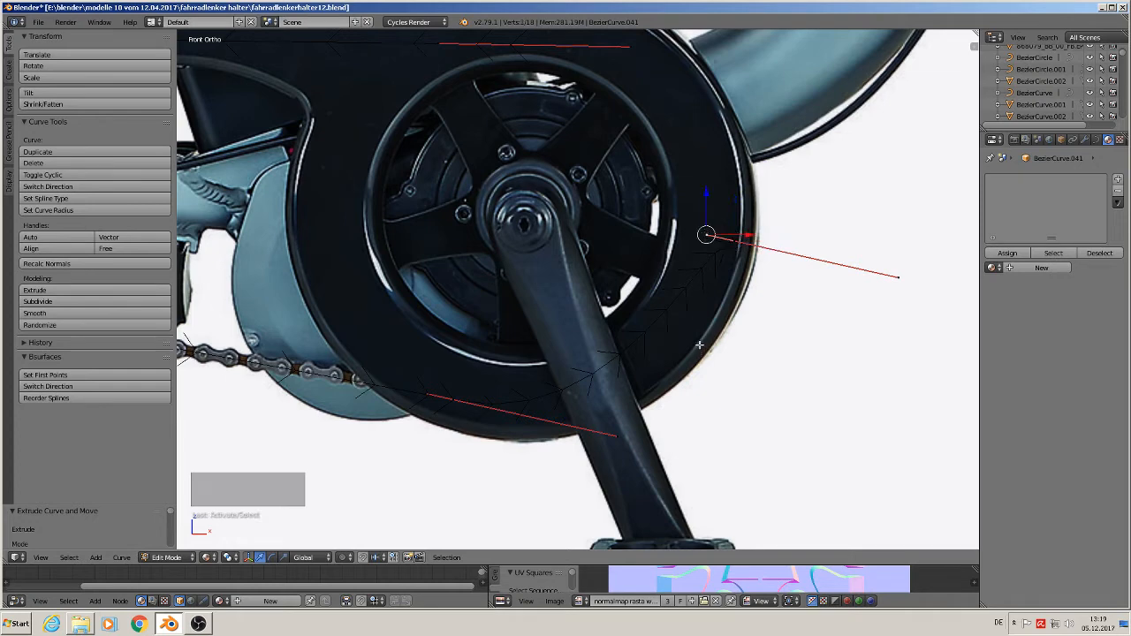
key(g)
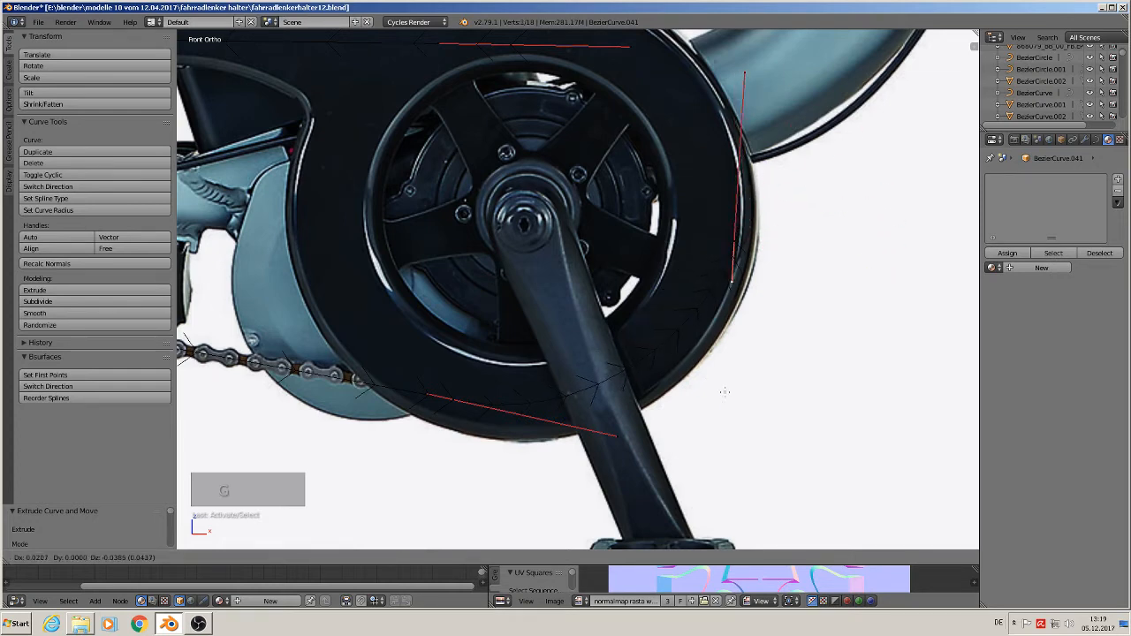
click(728, 392)
Move the front handle of the point below the chainring about 0.005 along X and downward to round the curve.
right_click(623, 431)
key(g)
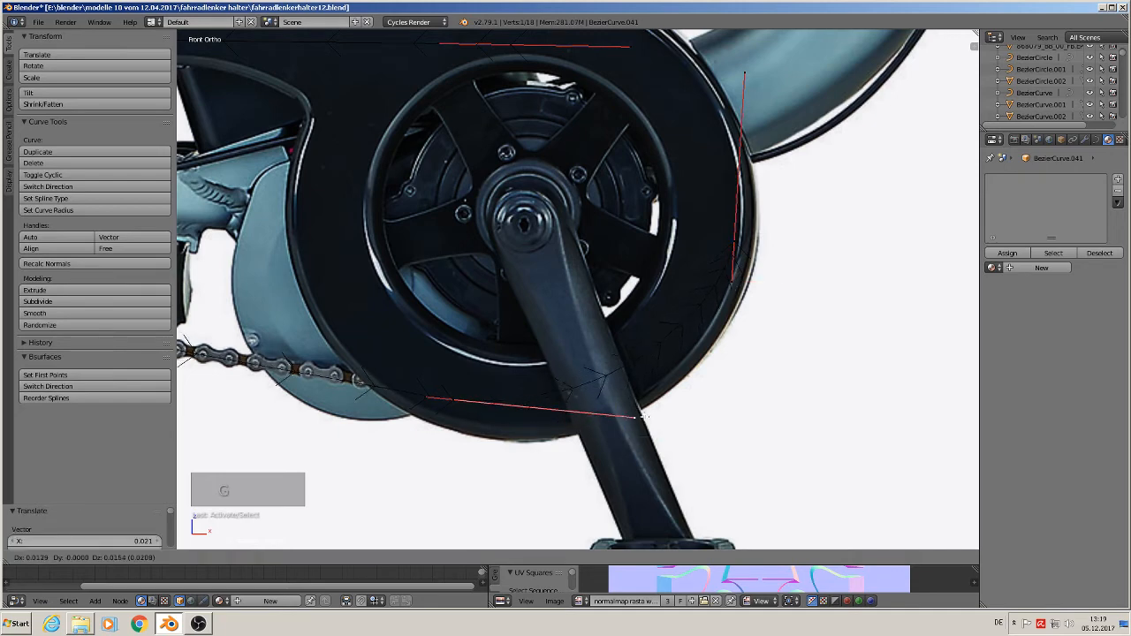
click(630, 450)
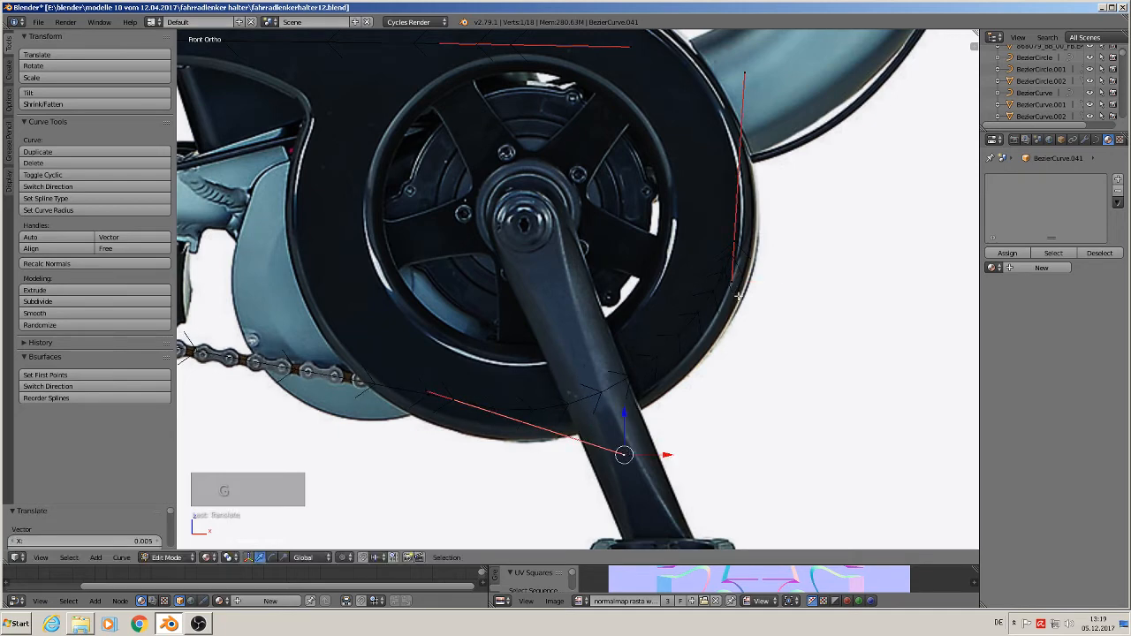
Close the chain curve by making a segment between the front point and the point above the chainring.
shift+middle_drag(738, 297, 716, 426)
right_click(737, 349)
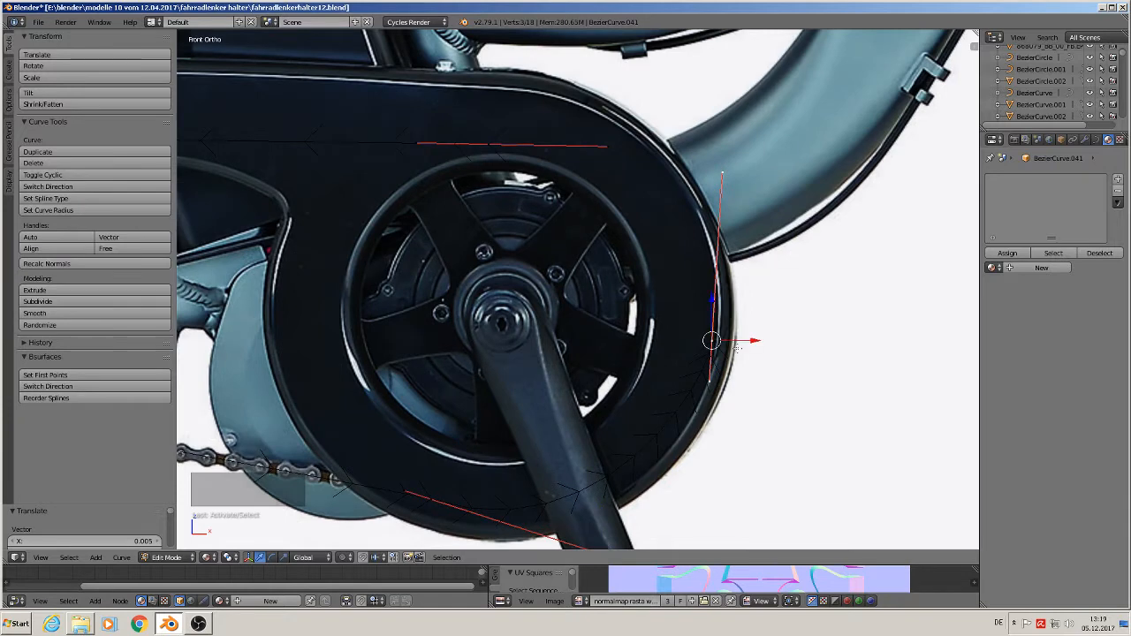
shift+right_click(493, 142)
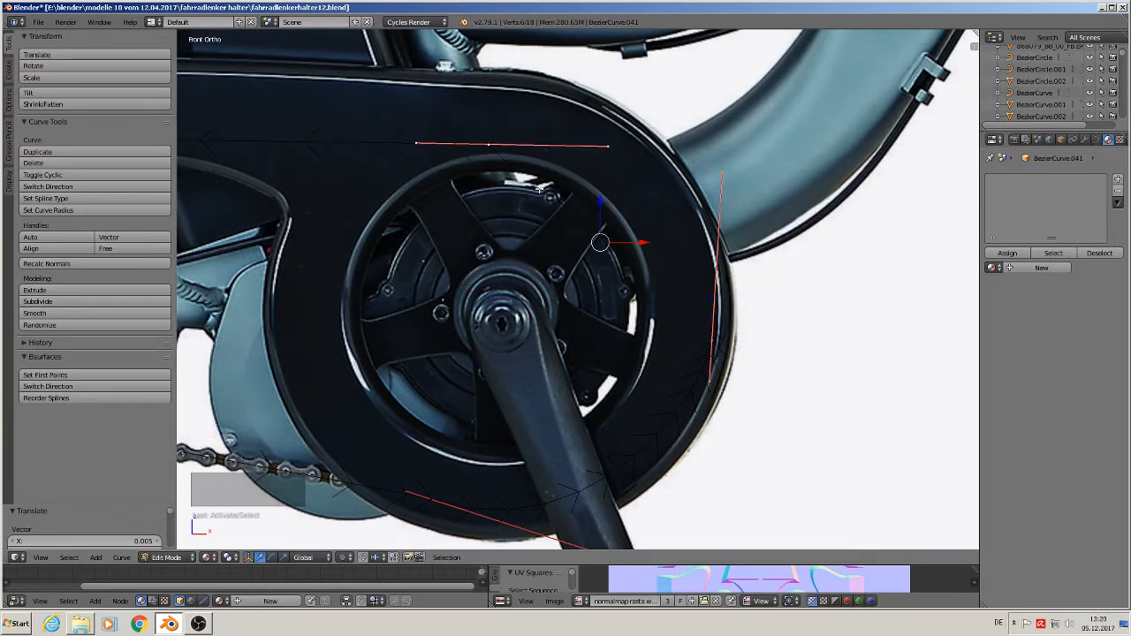
key(f)
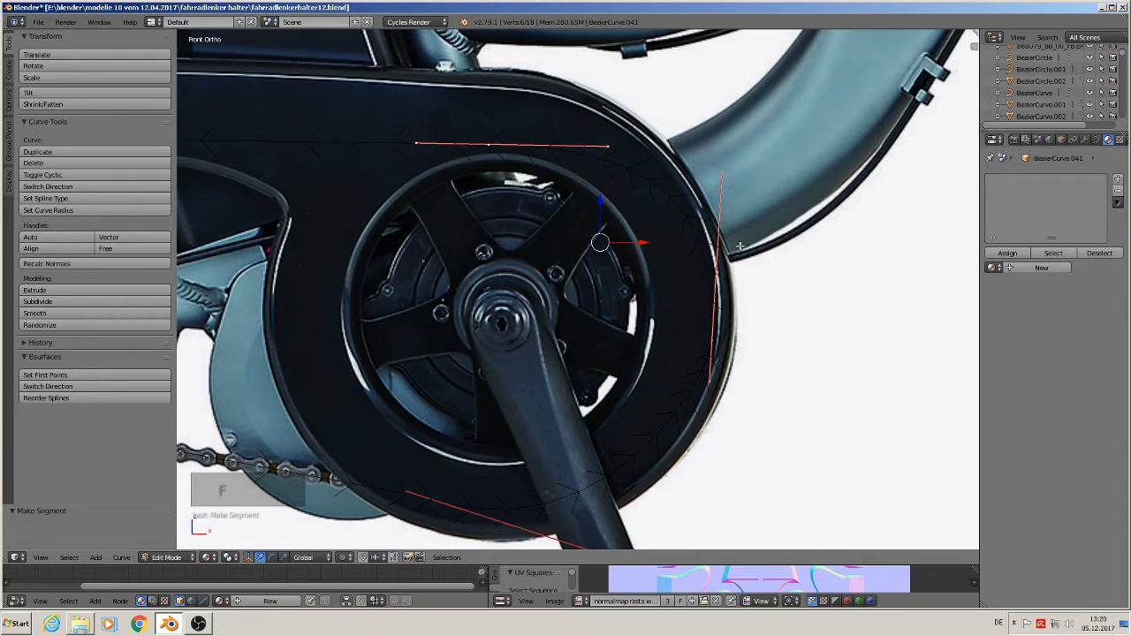
Move the curve's front point about -0.015 along X, inward from the chain guard's edge, and leave Edit Mode.
right_click(713, 339)
key(g)
key(x)
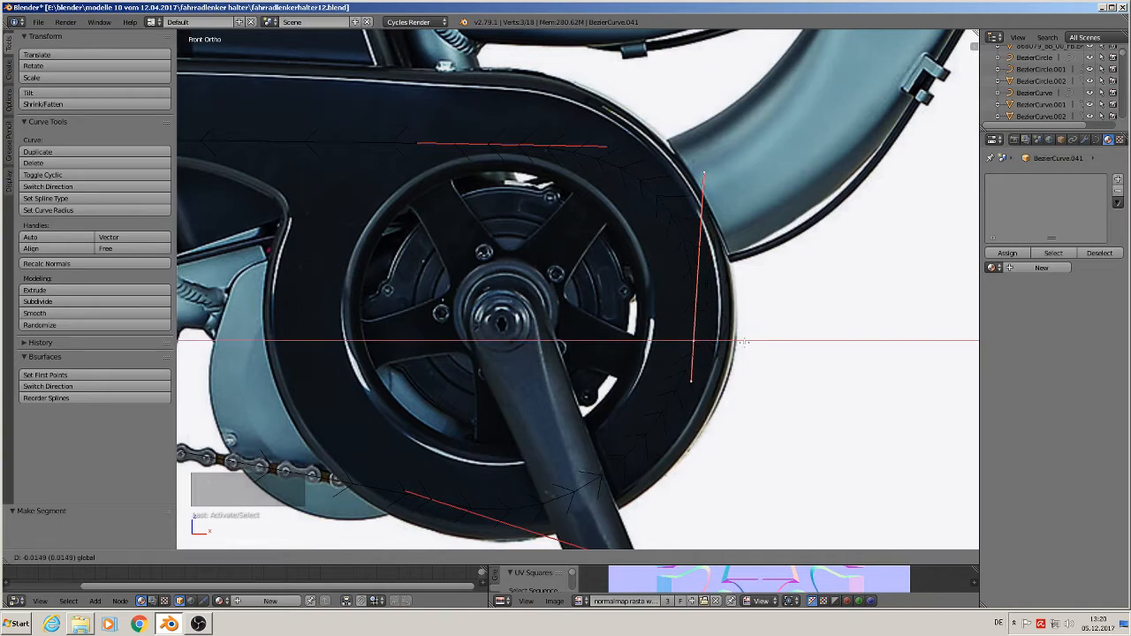
click(744, 342)
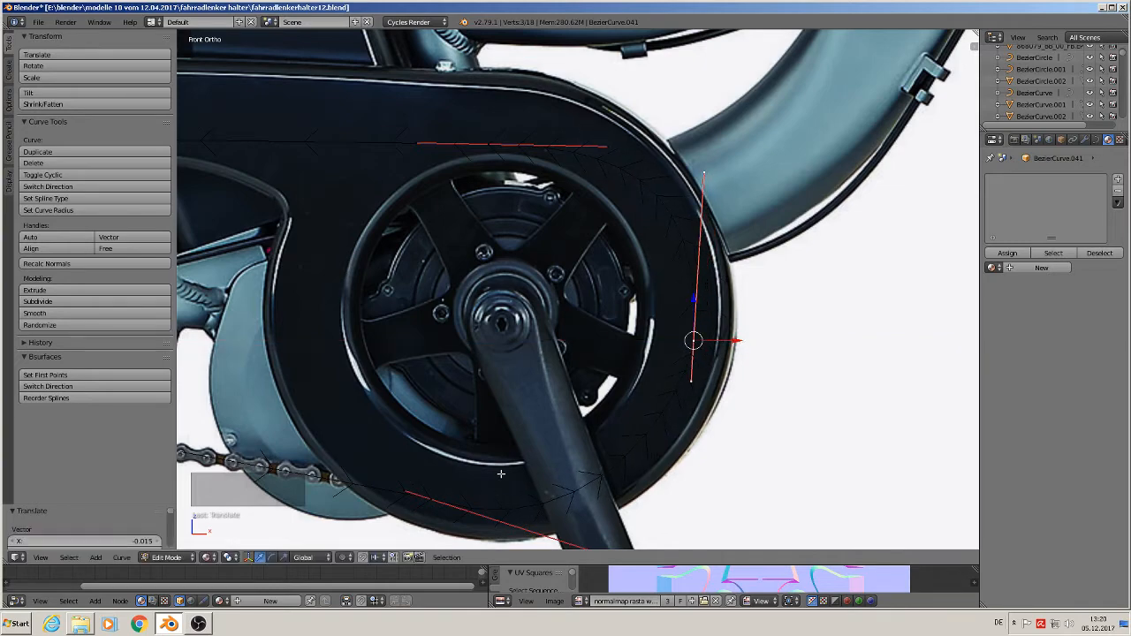
scroll(500, 474, down, 5)
key(Tab)
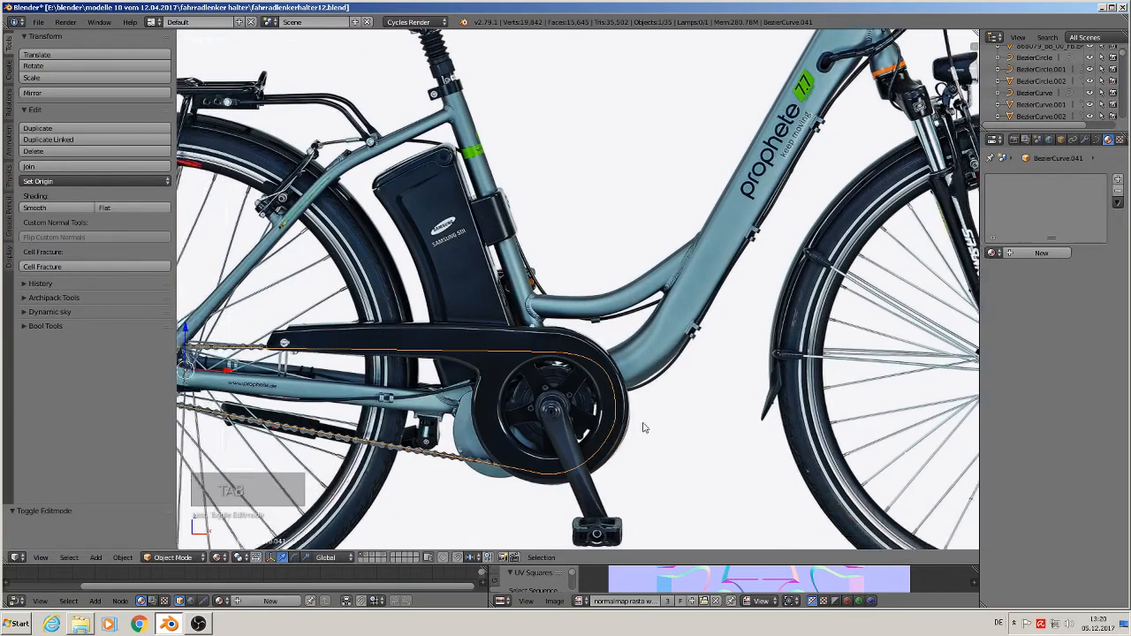
Move the chain curve 3.523 along X so it sits beside the bicycle reference image.
shift+middle_drag(641, 426, 854, 361)
scroll(845, 377, up, 2)
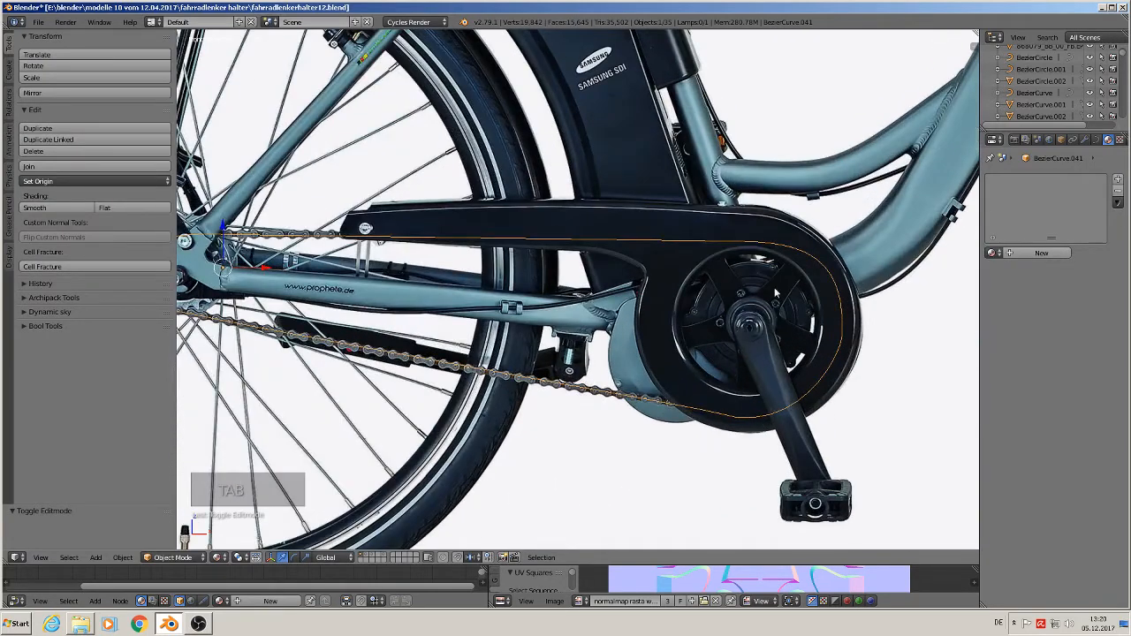
scroll(498, 389, down, 6)
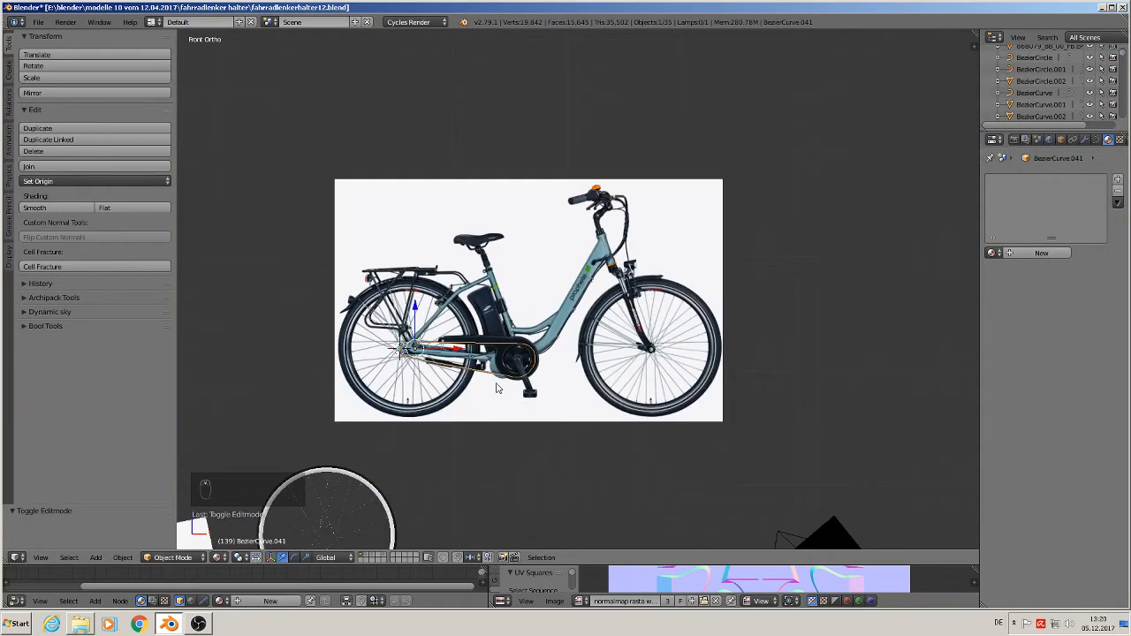
key(g)
key(x)
click(847, 369)
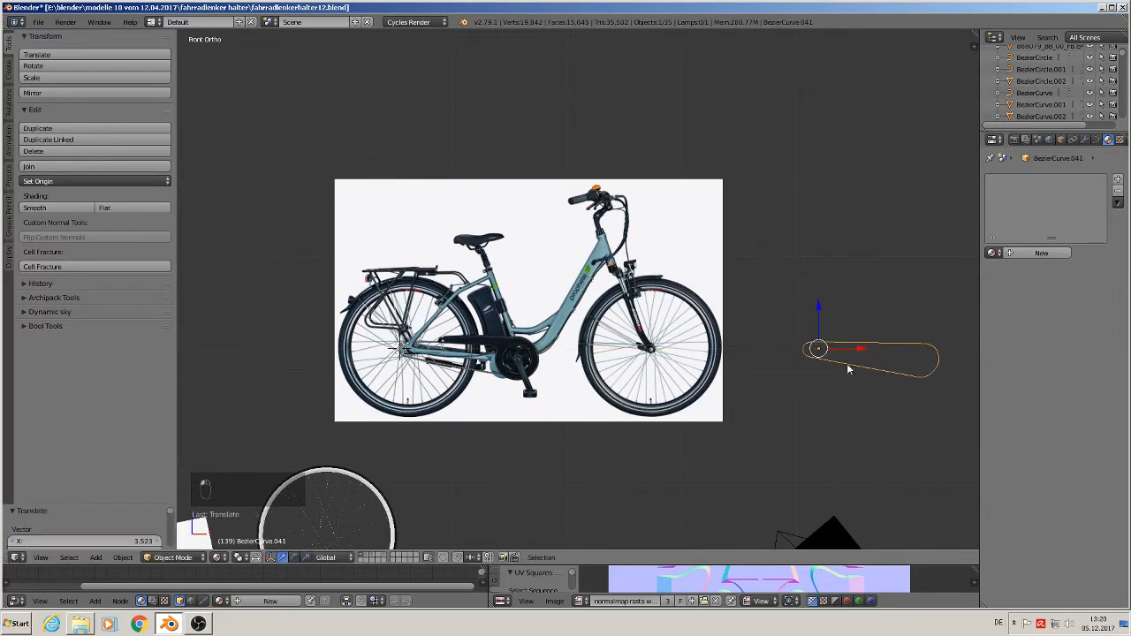
Move the front point's lower handle about -0.006 along X and -0.039 along Z to round the chain curve's front end.
shift+middle_drag(847, 369, 619, 349)
scroll(618, 348, up, 5)
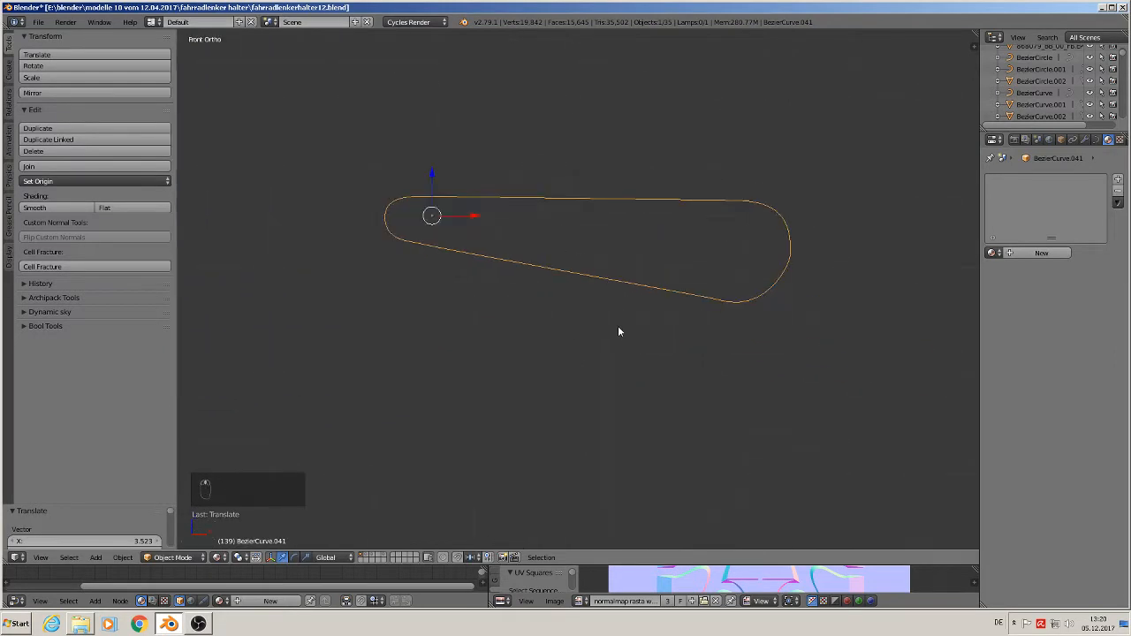
scroll(619, 332, up, 3)
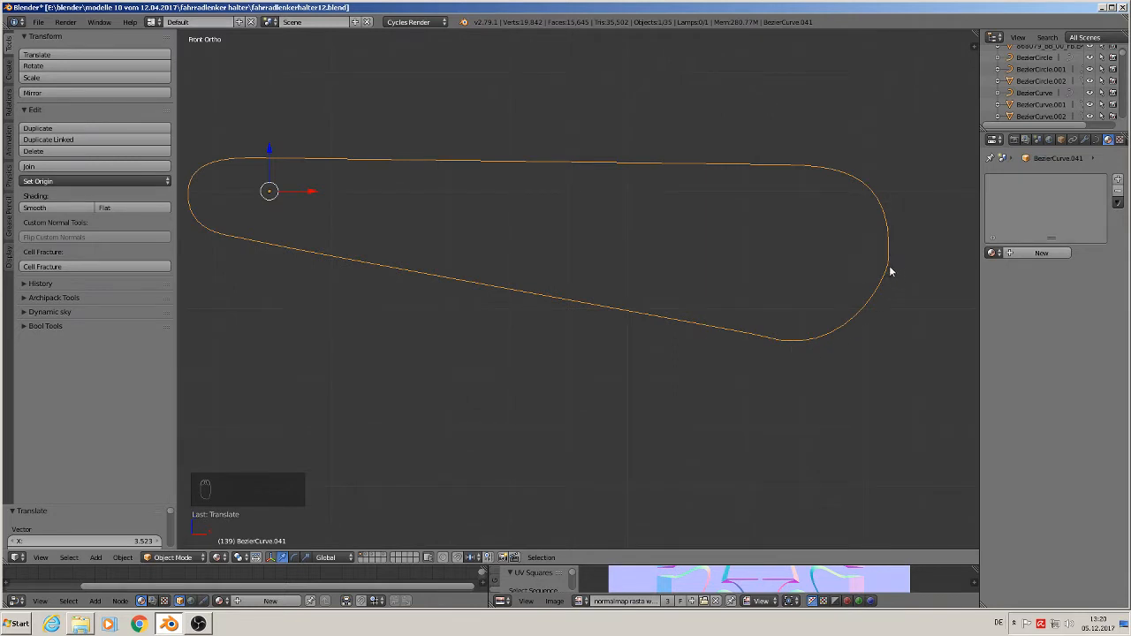
key(Tab)
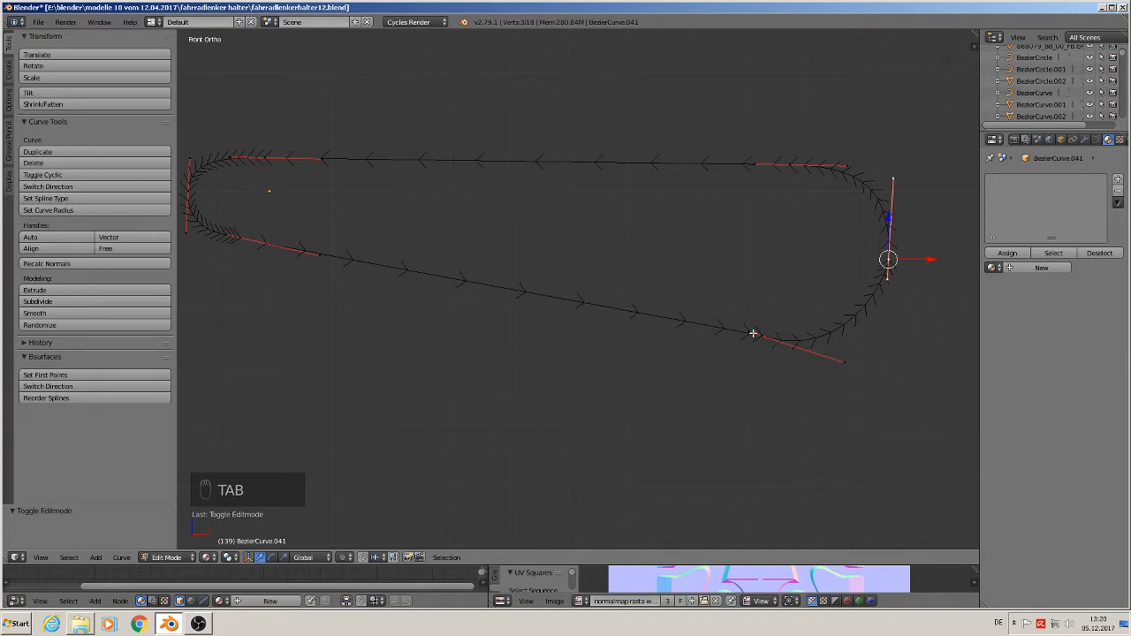
scroll(887, 303, up, 3)
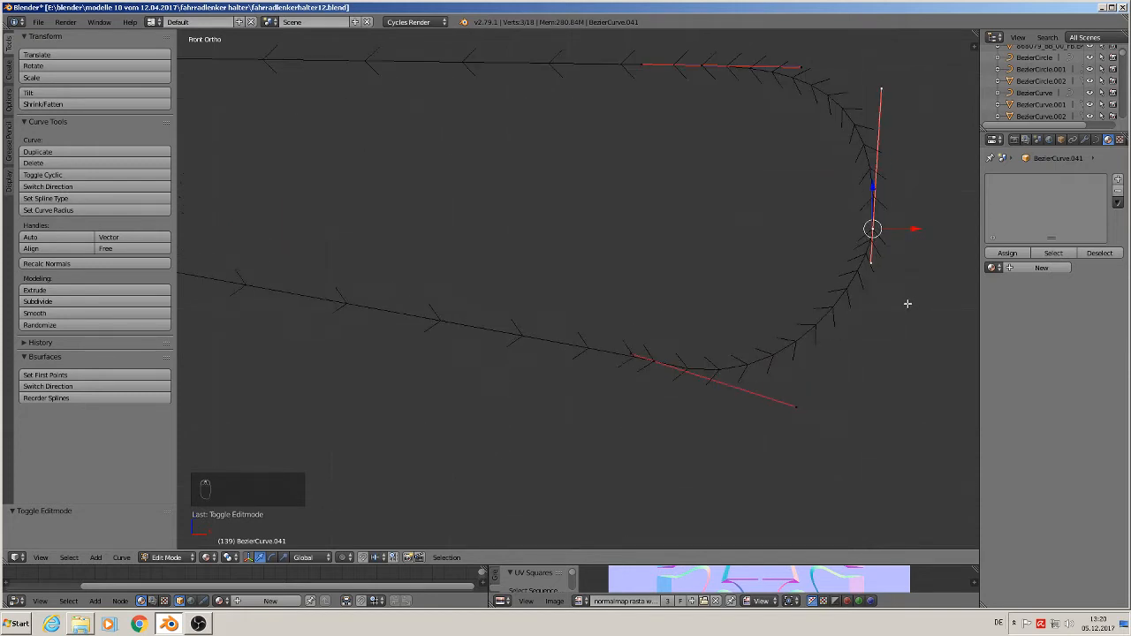
right_click(862, 304)
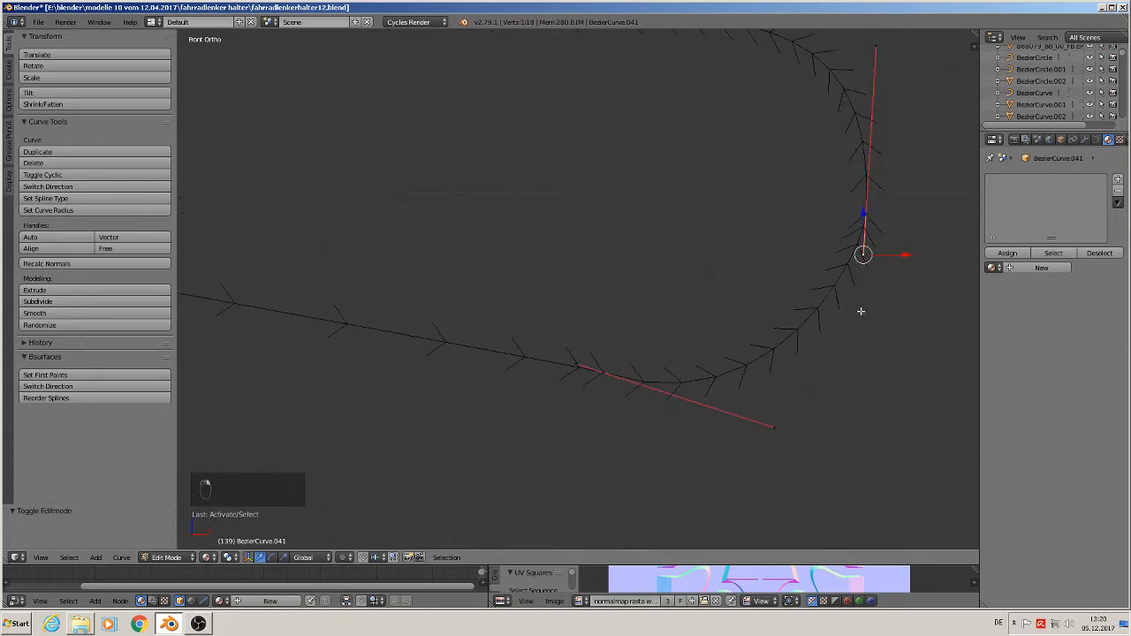
key(g)
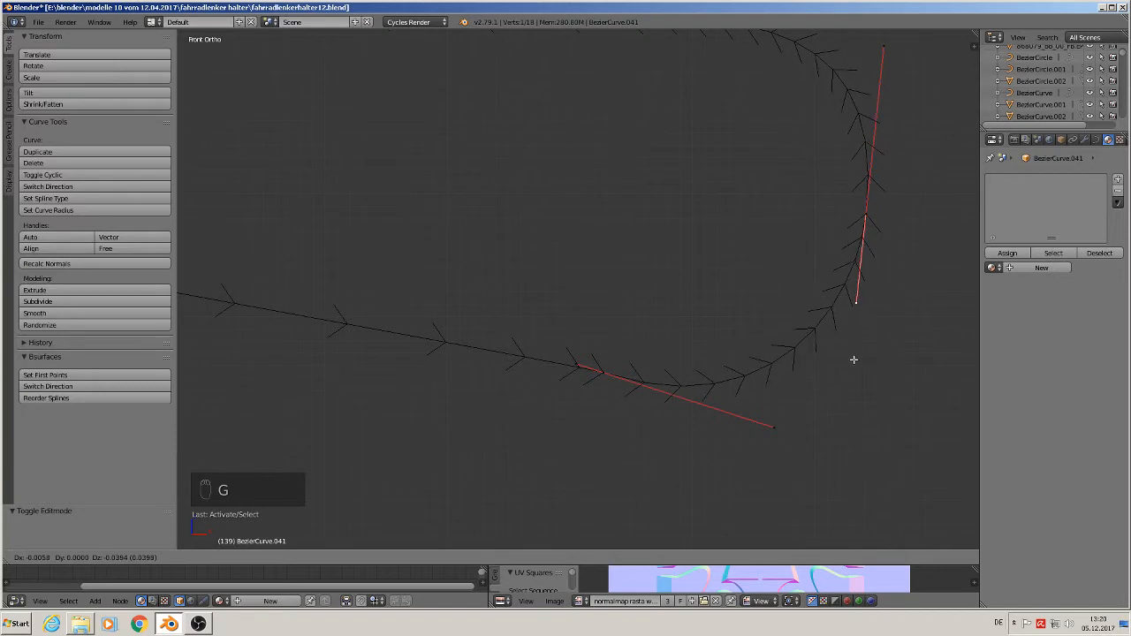
click(854, 360)
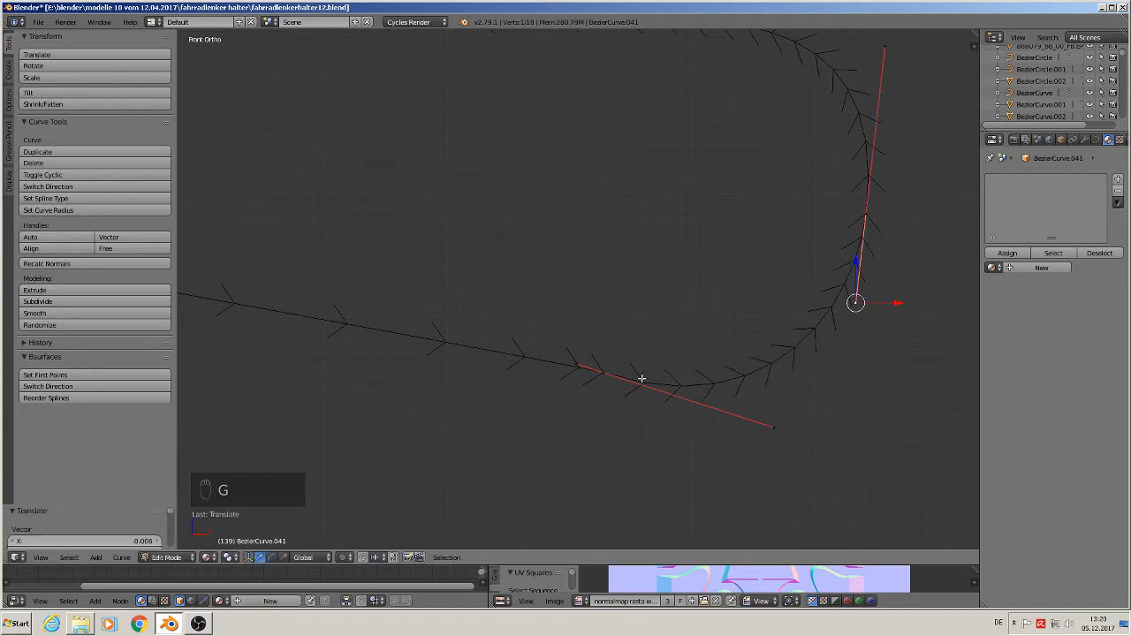
click(478, 352)
key(Tab)
Duplicate the chain curve and move the copy straight up along Z, clear of the original.
scroll(555, 370, down, 4)
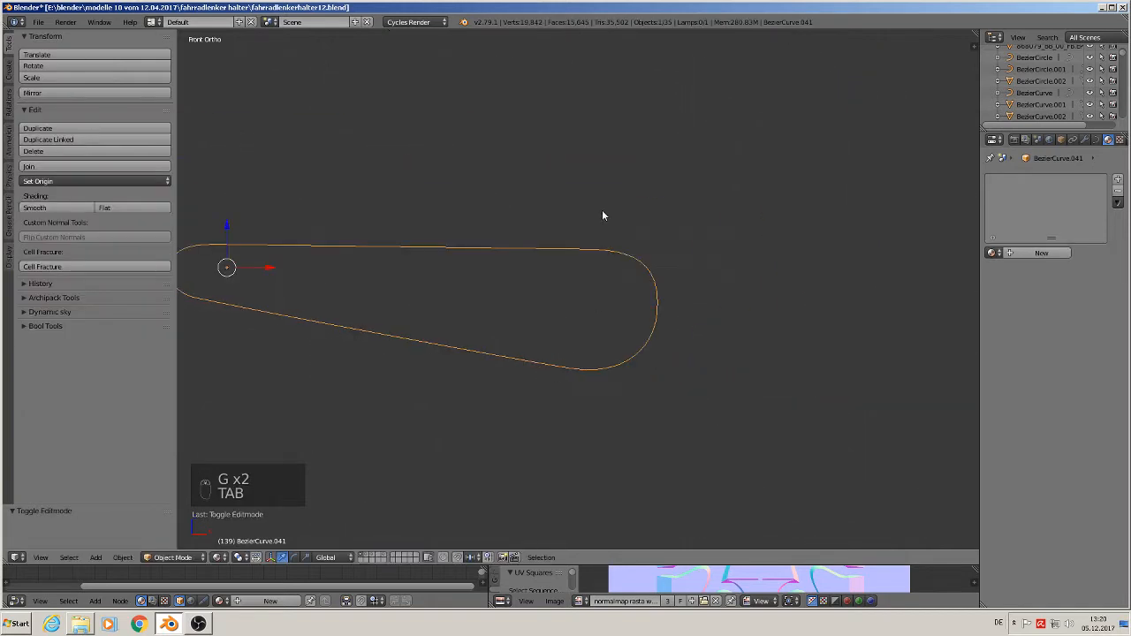
ctrl+scroll(642, 402, left, 4)
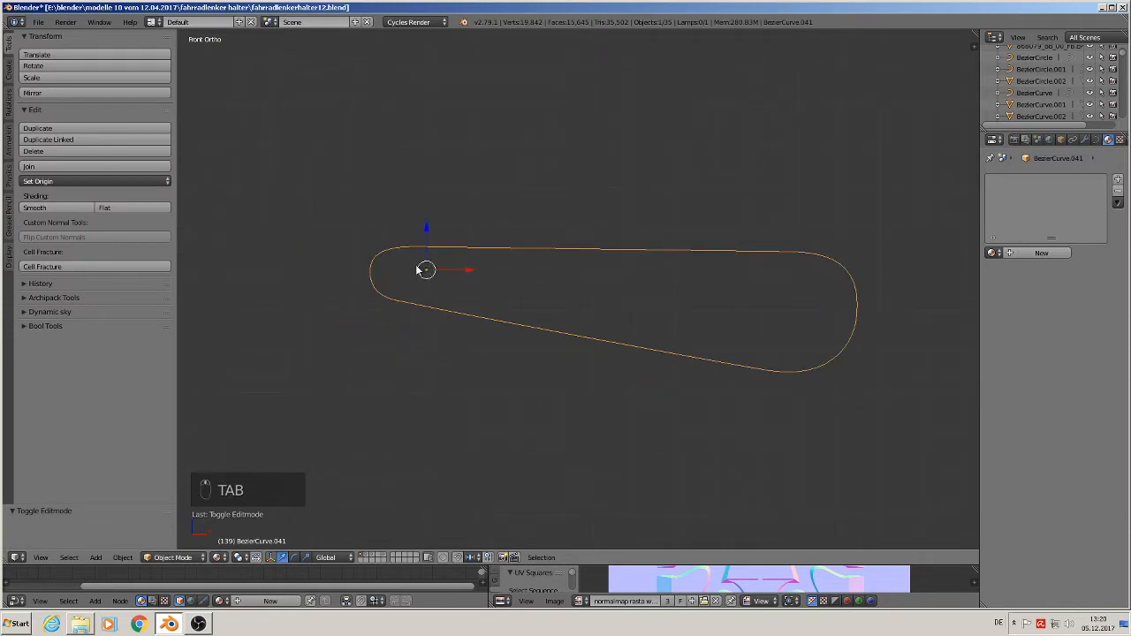
scroll(415, 277, up, 2)
scroll(345, 254, up, 3)
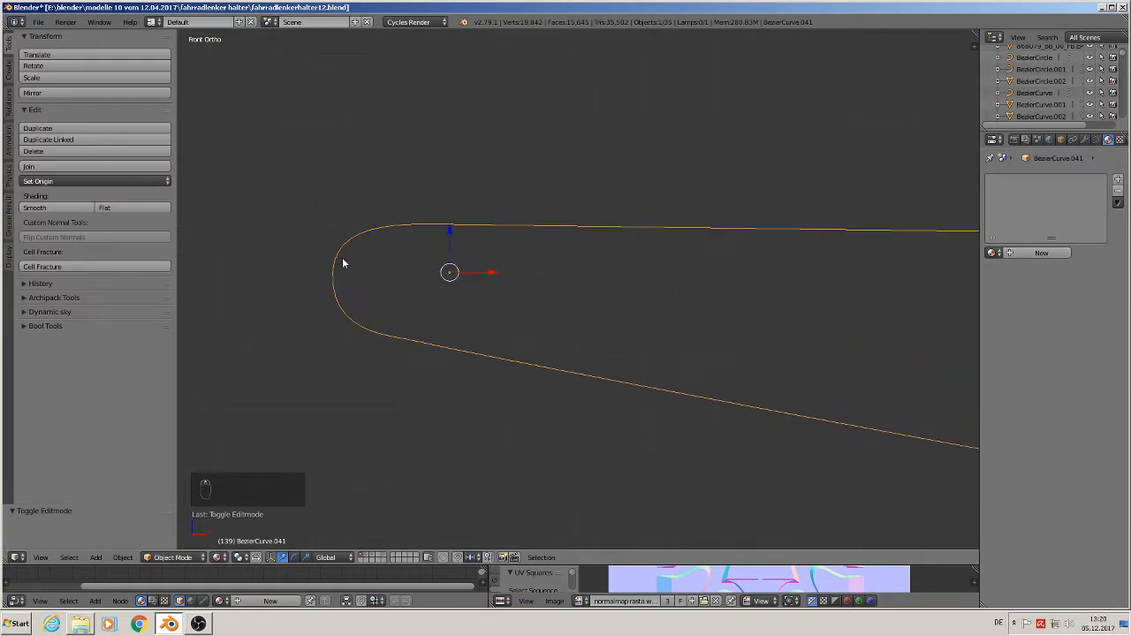
scroll(525, 371, down, 5)
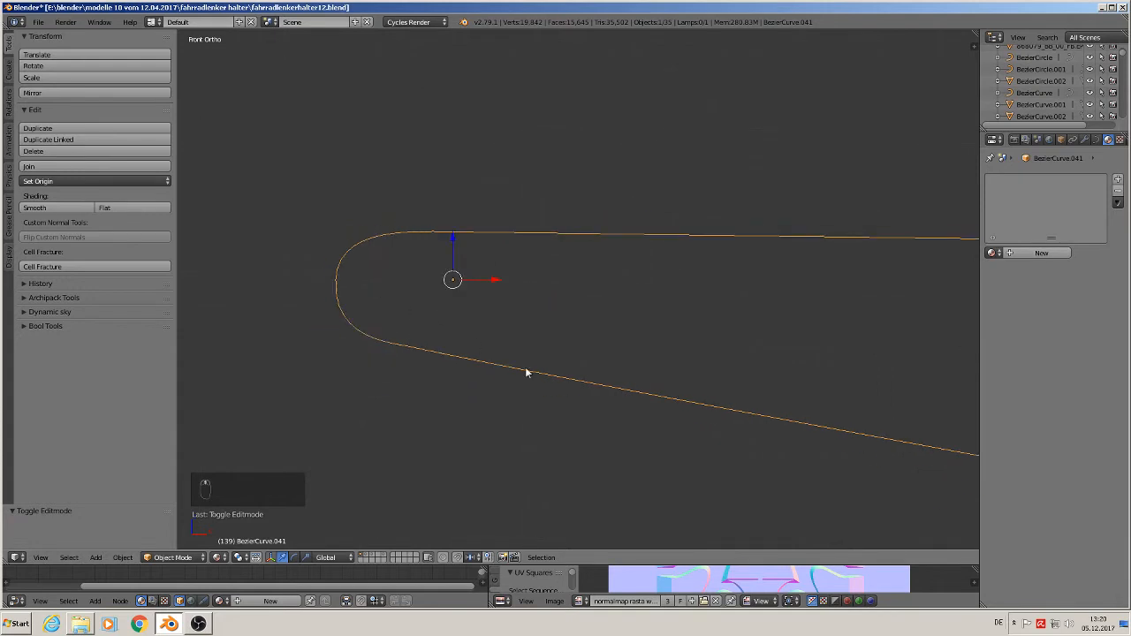
shift+middle_drag(558, 415, 601, 367)
scroll(579, 398, down, 2)
key(shift+d)
right_click(571, 390)
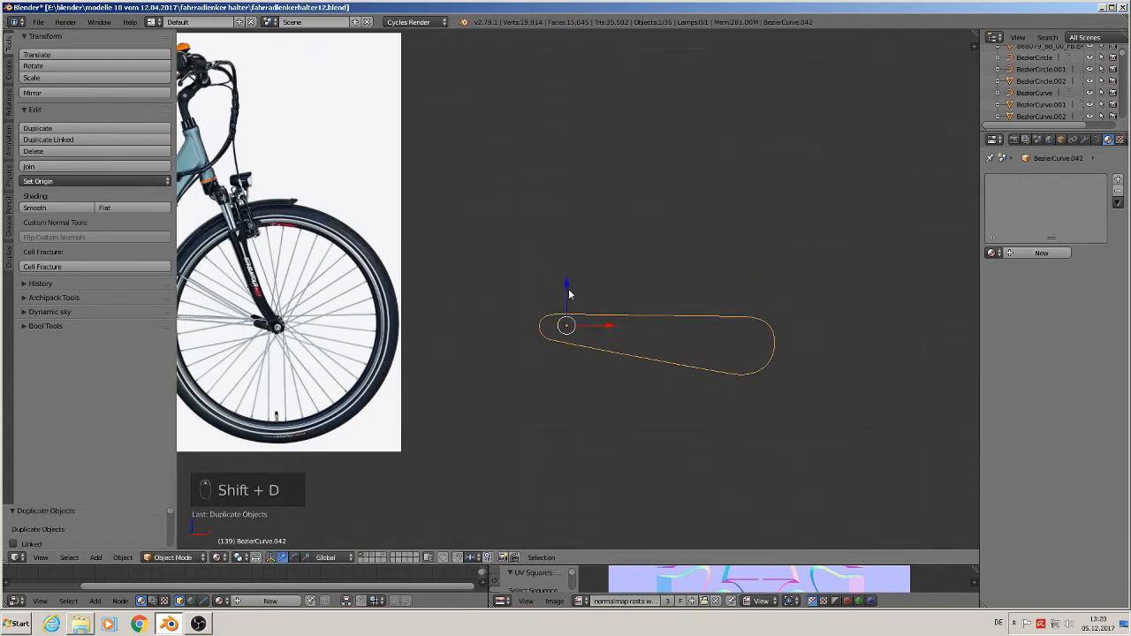
drag(569, 294, 590, 117)
Move the original chain curve -5.544 along X to the other side of the bicycle reference image.
scroll(618, 300, down, 2)
shift+middle_drag(610, 324, 769, 298)
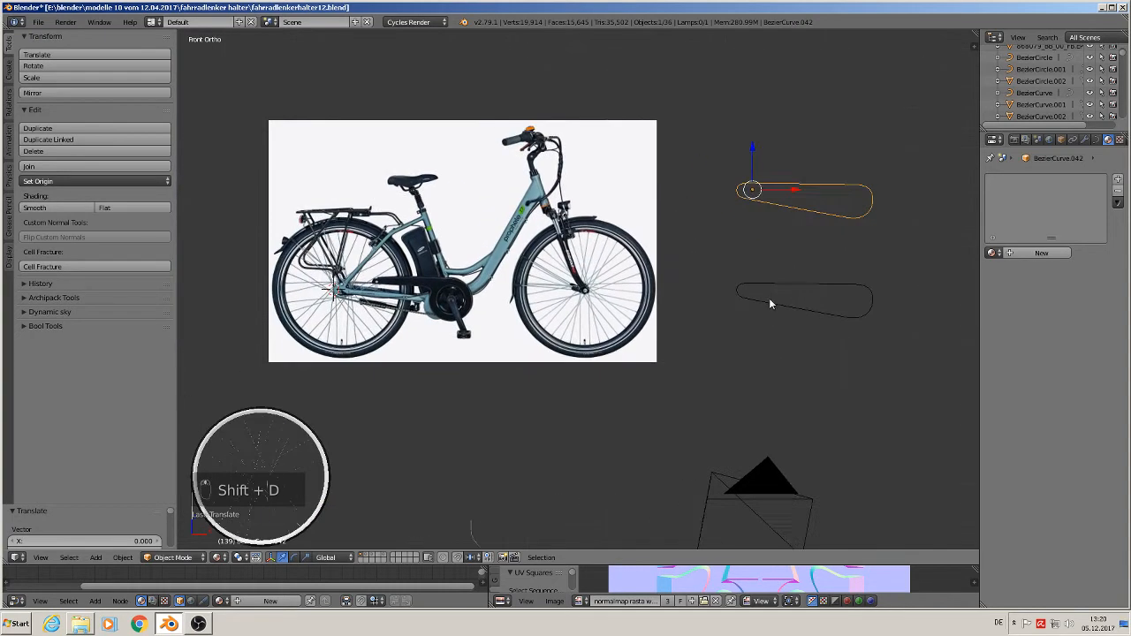
right_click(783, 288)
key(g)
key(x)
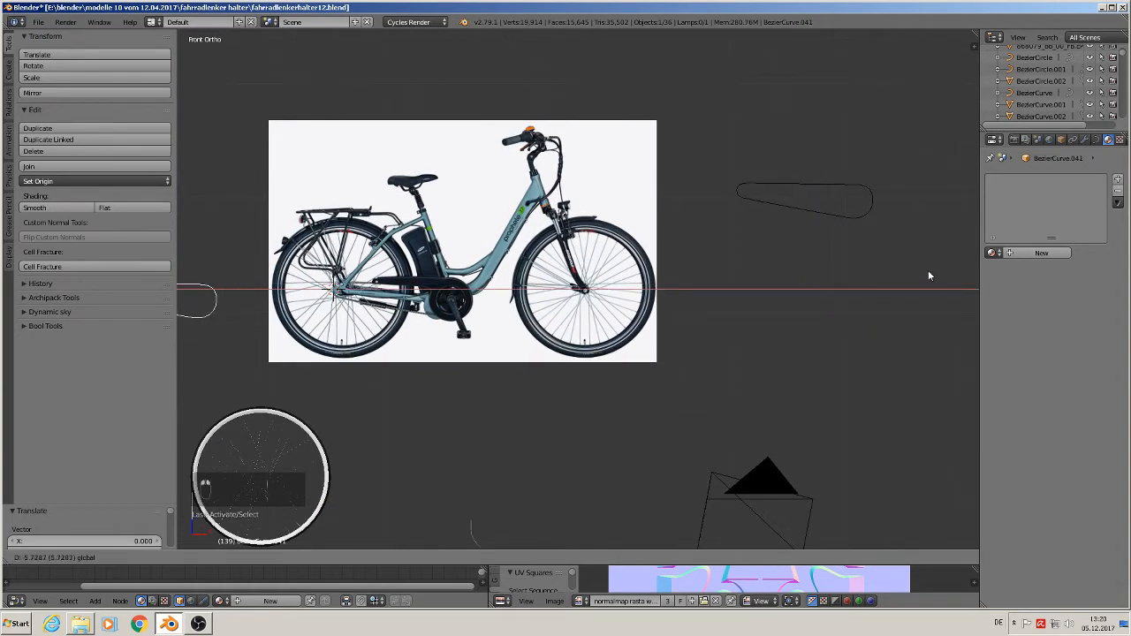
click(928, 276)
key(KP_Decimal)
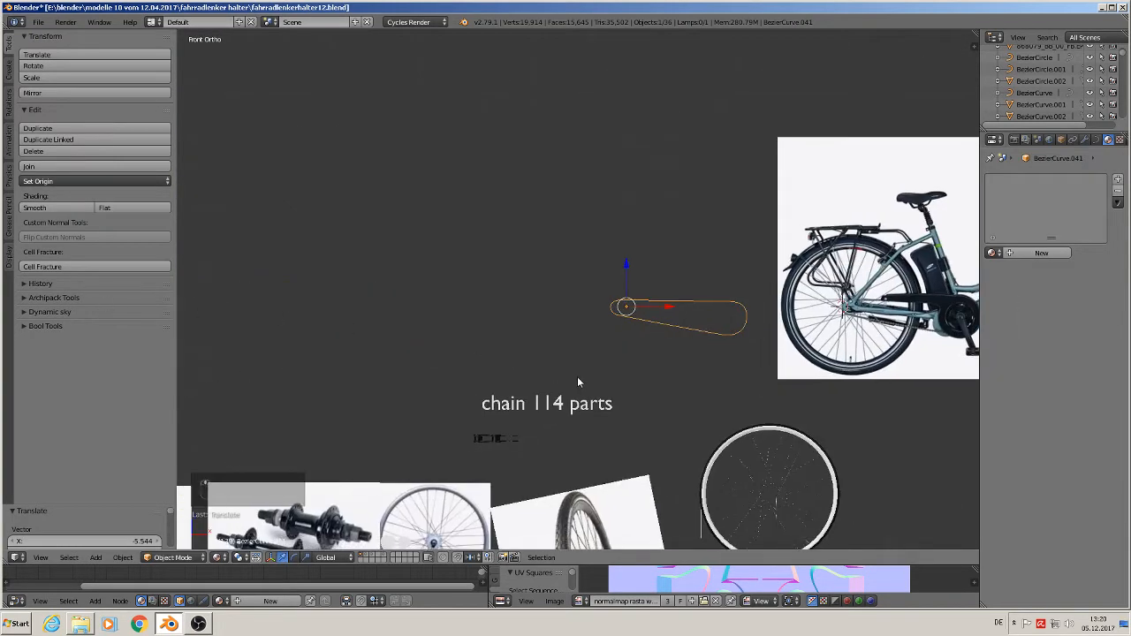
Move the chain curve -0.890 along X, above the "chain 114 parts" text, and save the file.
key(g)
key(x)
click(548, 324)
key(KP_Decimal)
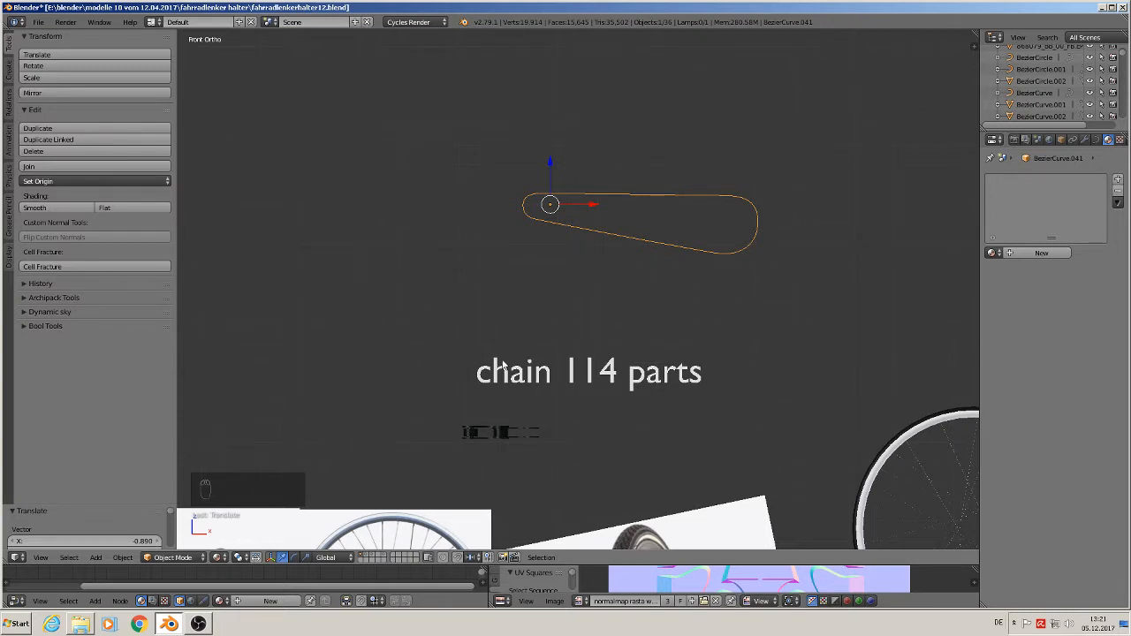
click(38, 22)
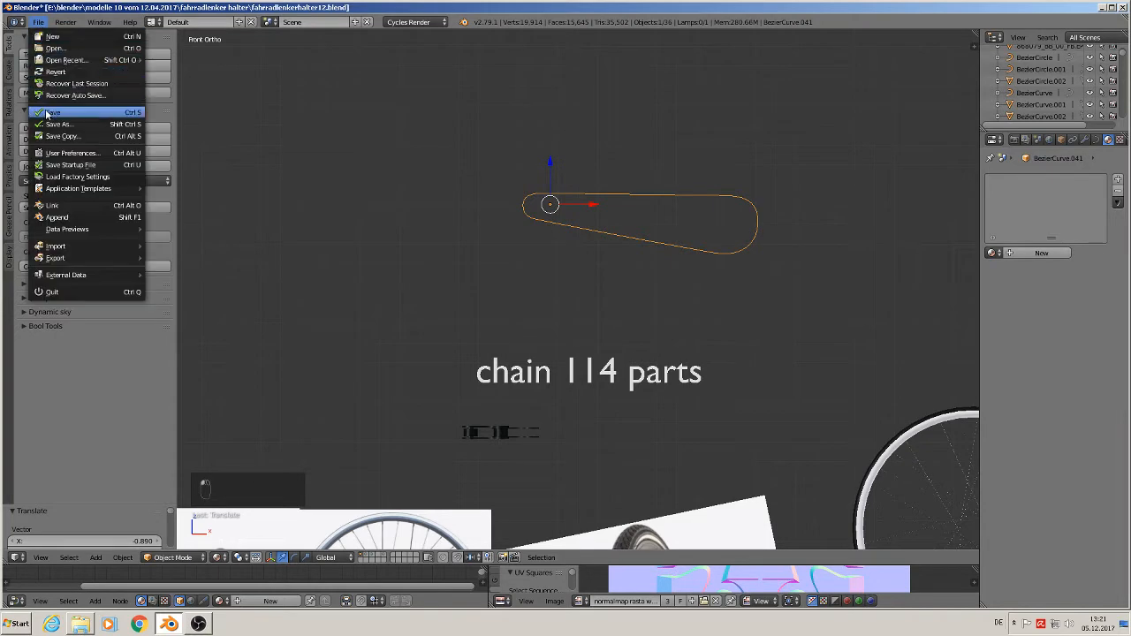
Move the chain link model below the text 3.420 along X onto the chain in the bicycle reference image.
scroll(530, 391, down, 2)
shift+middle_drag(617, 456, 396, 400)
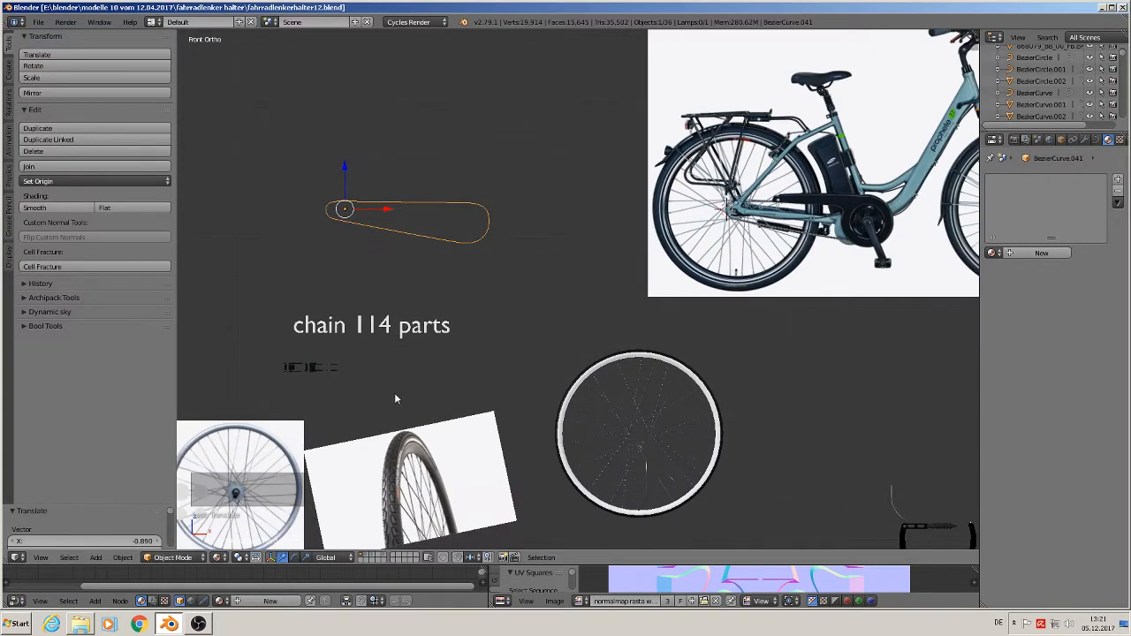
right_click(309, 366)
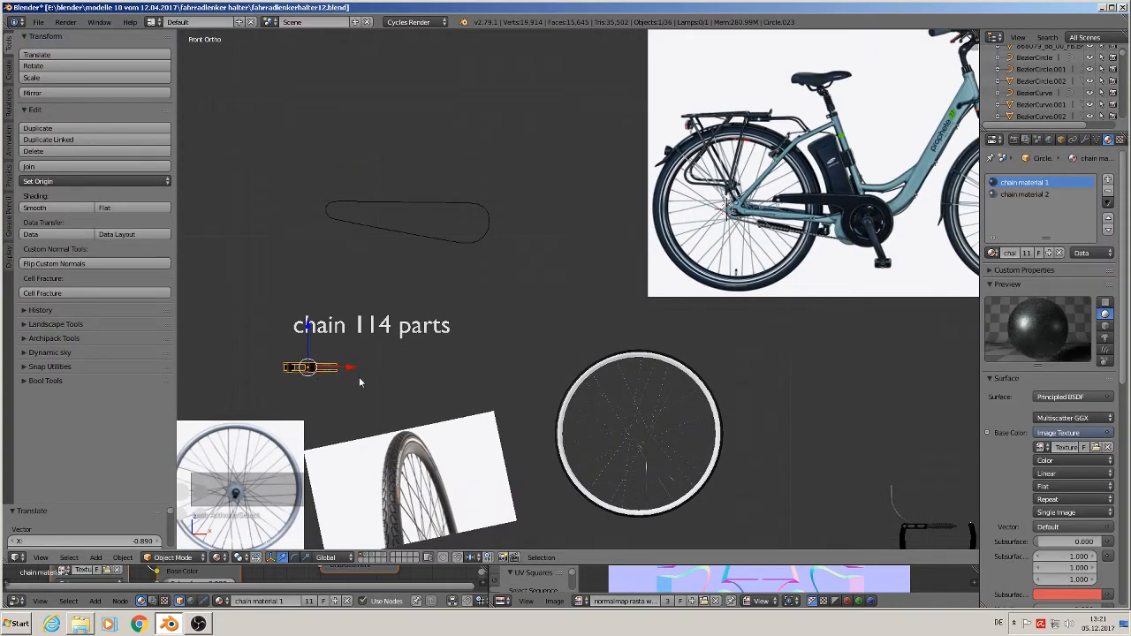
key(g)
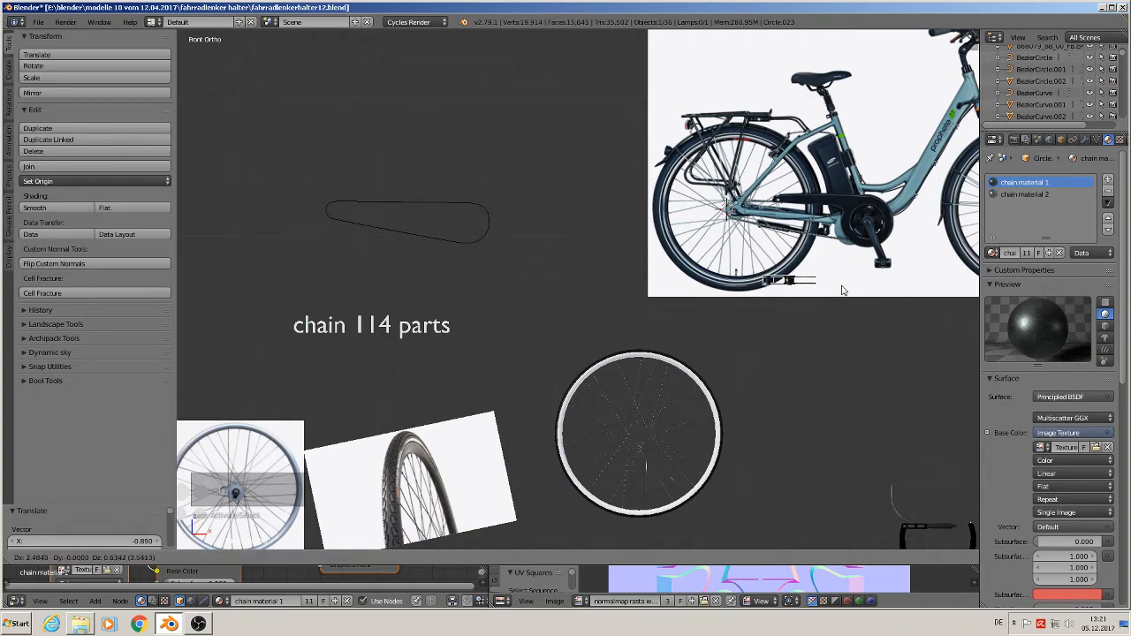
click(838, 239)
Scale the chain link model to about 0.151 to match the links of the chain in the photo.
scroll(835, 241, up, 9)
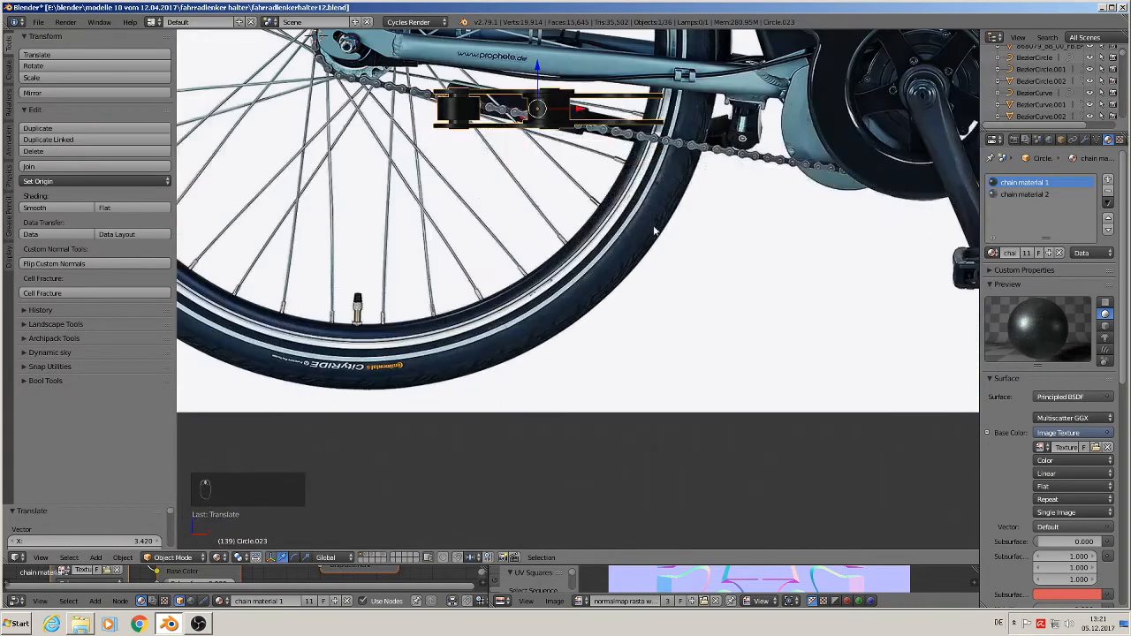
shift+middle_drag(655, 231, 674, 432)
scroll(668, 389, up, 3)
key(s)
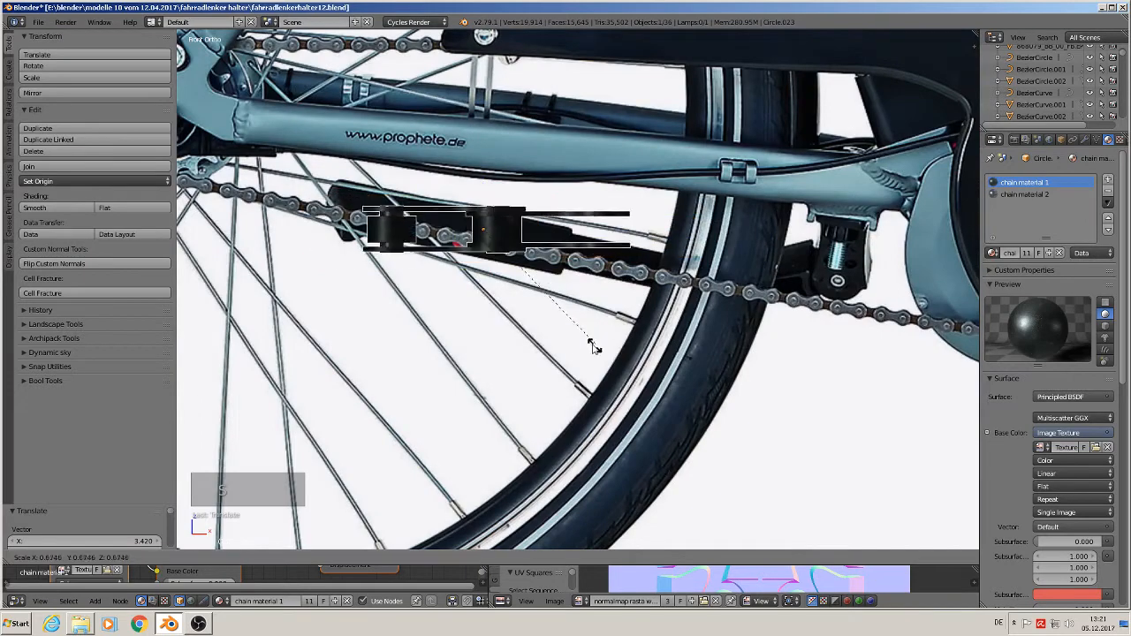
click(486, 271)
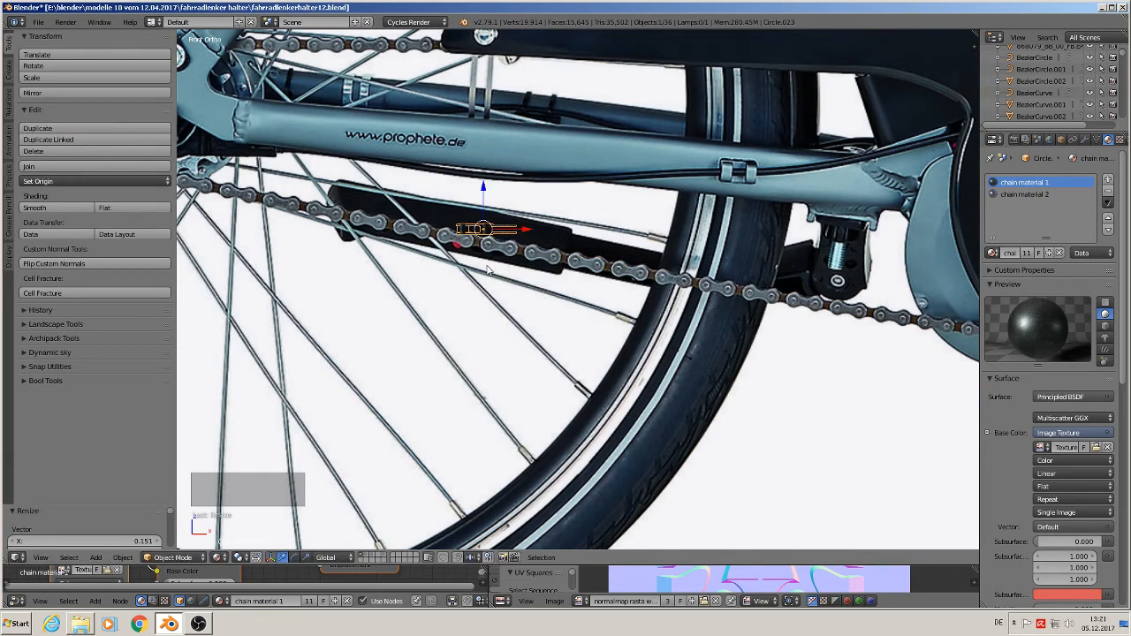
Move the scaled chain link about -3.104 along X to just below the rear end of the chain curve.
scroll(487, 279, down, 6)
shift+middle_drag(488, 296, 898, 294)
scroll(898, 295, down, 3)
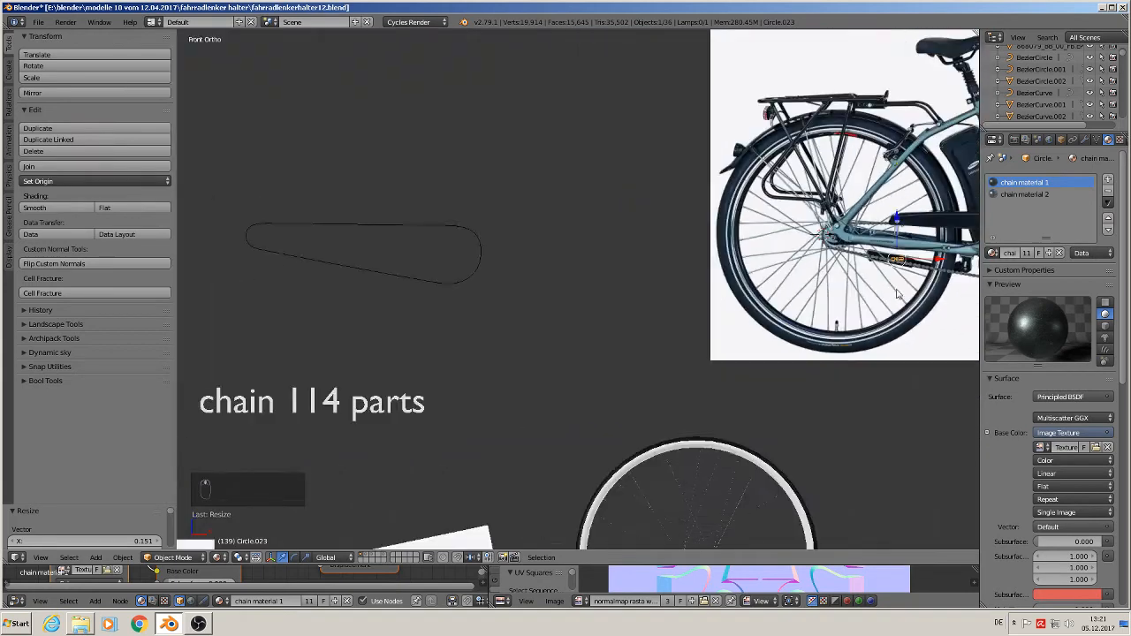
key(g)
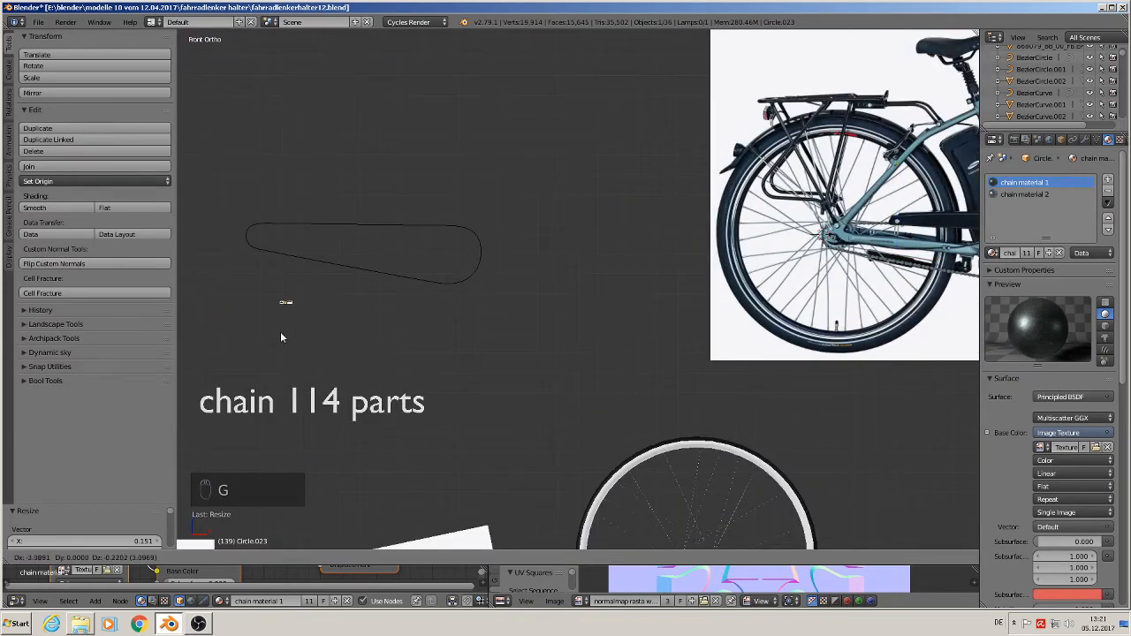
click(275, 305)
Duplicate the chain link and place the copy farther forward and lower, away from the original.
scroll(283, 306, up, 2)
key(shift+d)
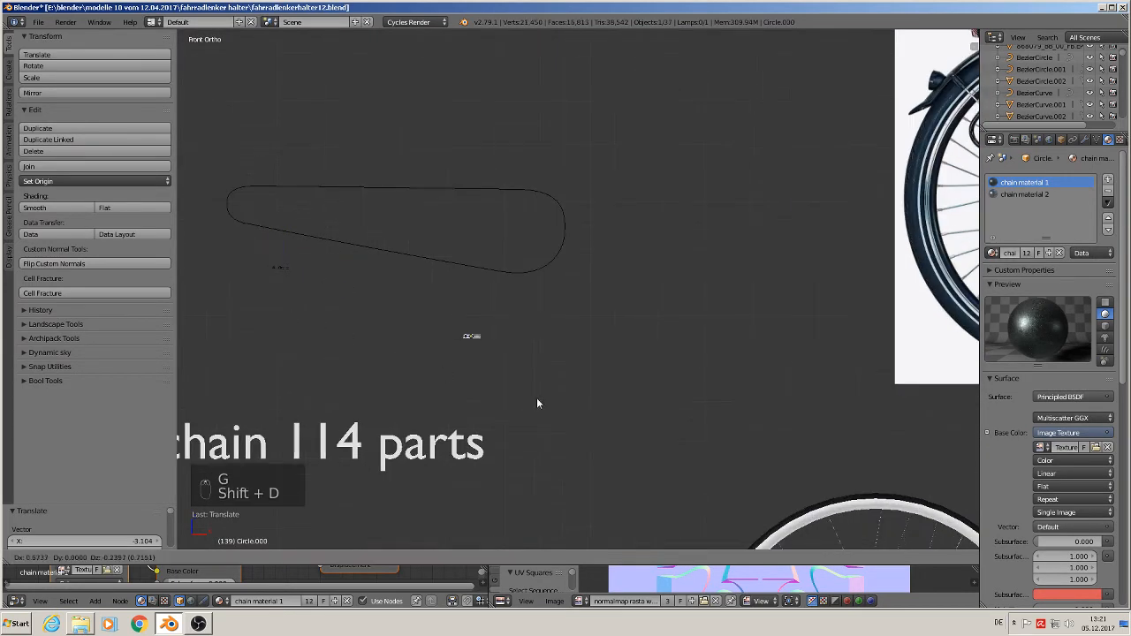
click(549, 427)
Rotate the chain link just below the rear end of the chain curve 90° around the X axis.
shift+middle_drag(247, 270, 530, 379)
scroll(524, 367, up, 4)
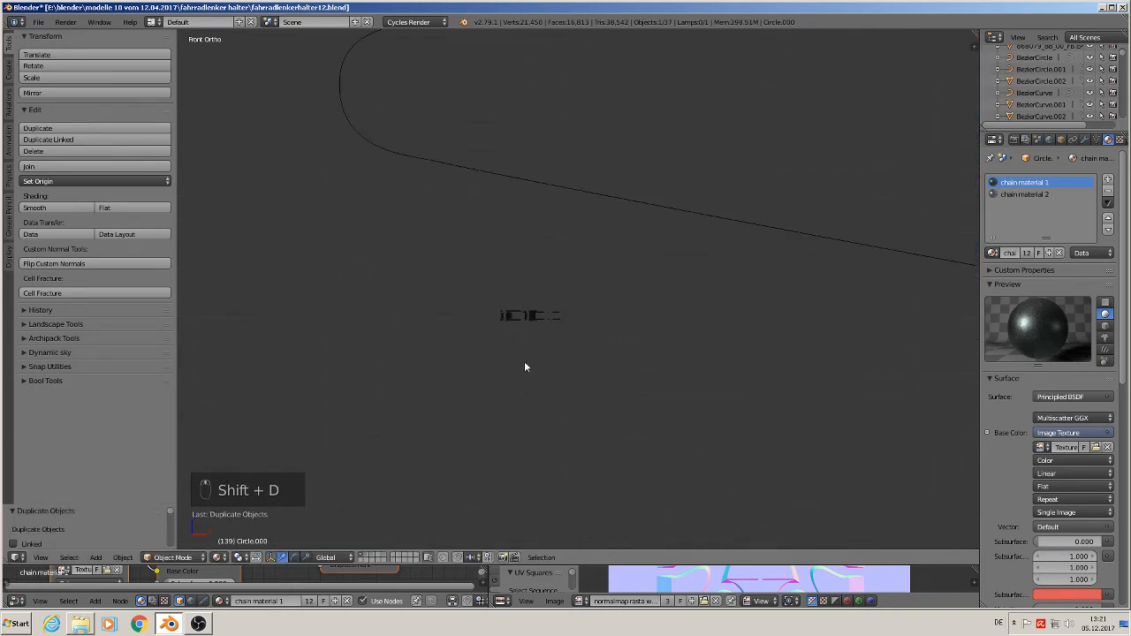
right_click(527, 315)
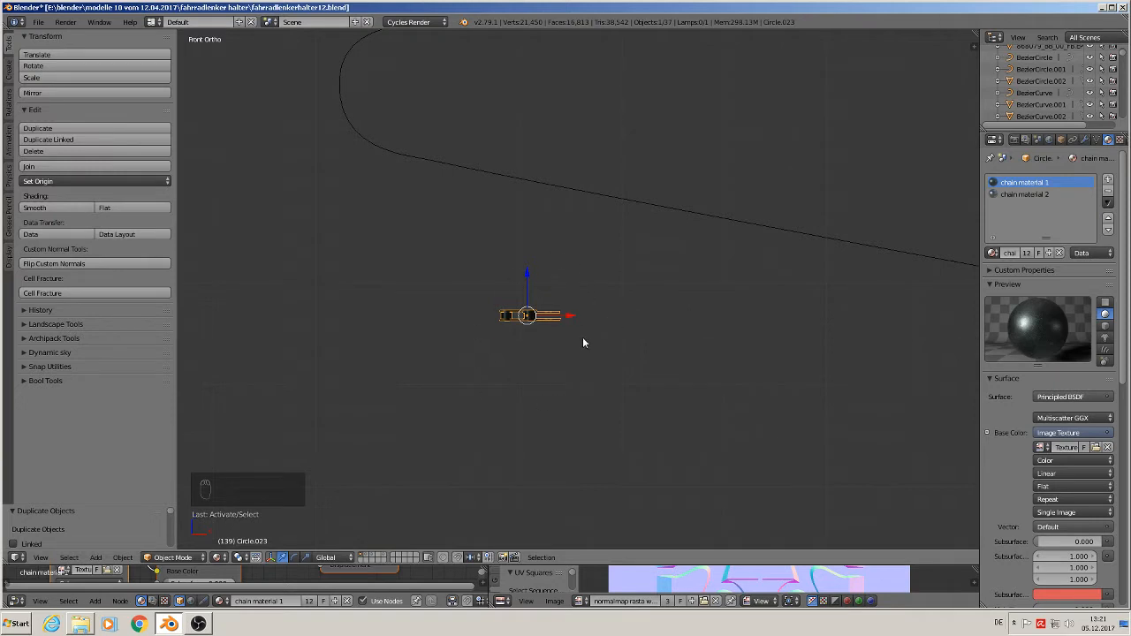
text(rx90)
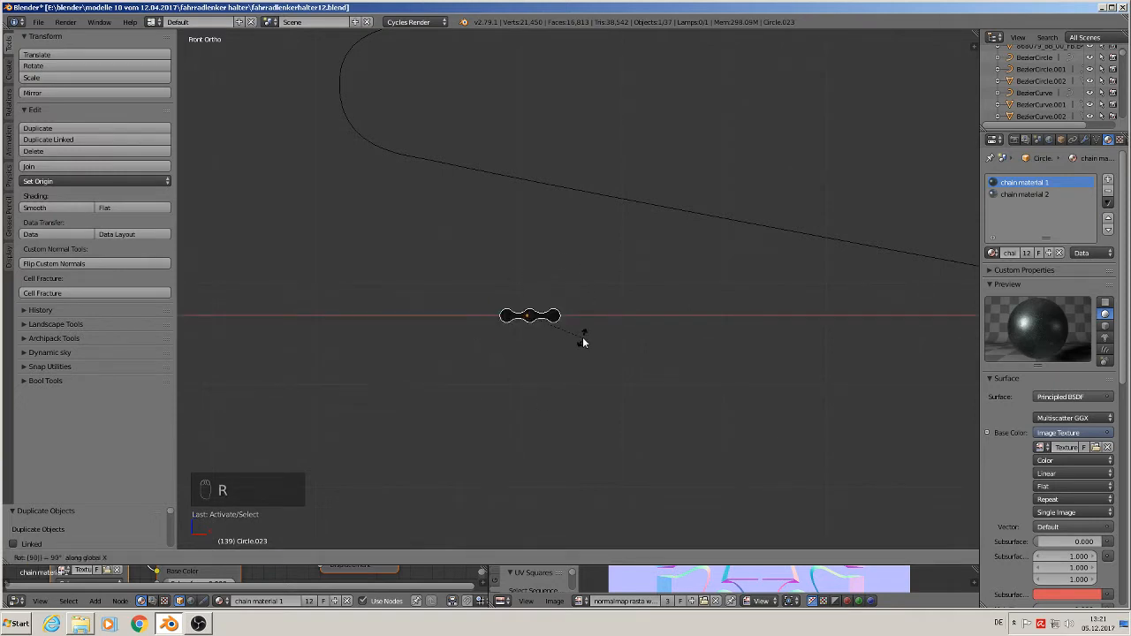
key(Return)
Add an Array modifier to the rotated chain link and set its relative X offset to 0.800 so the links overlap.
scroll(601, 366, up, 4)
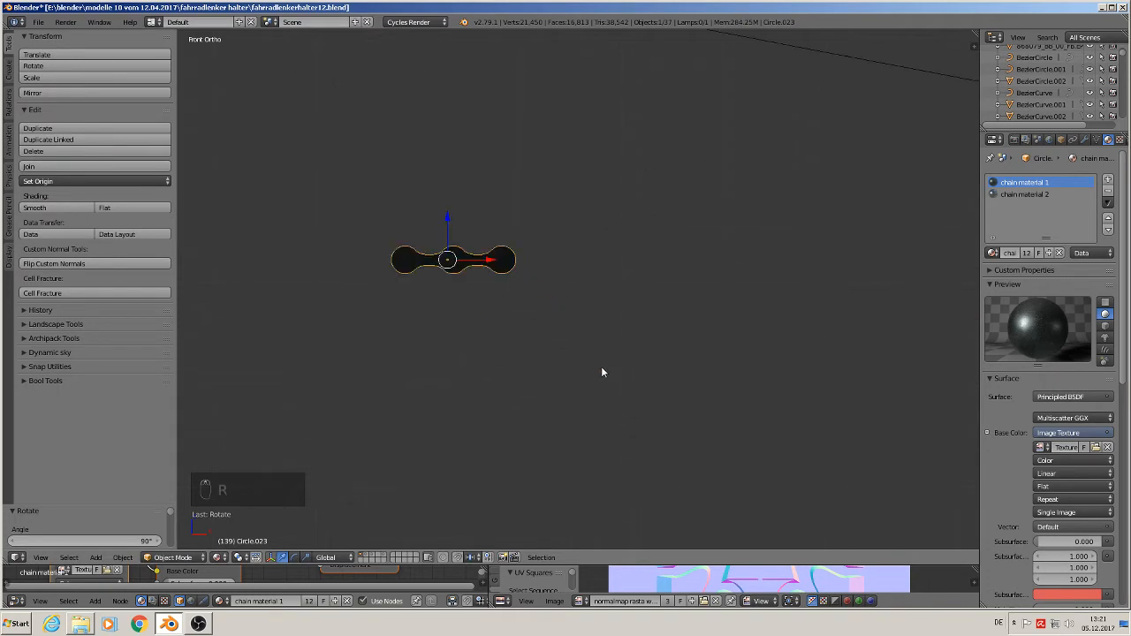
scroll(586, 374, down, 2)
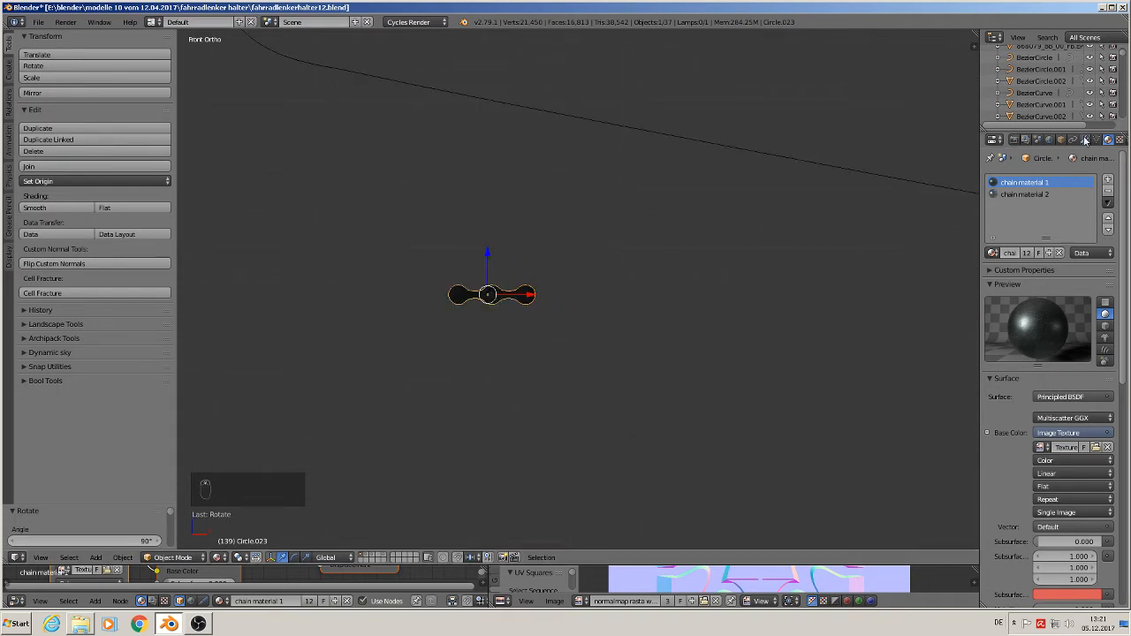
click(1086, 139)
click(1039, 176)
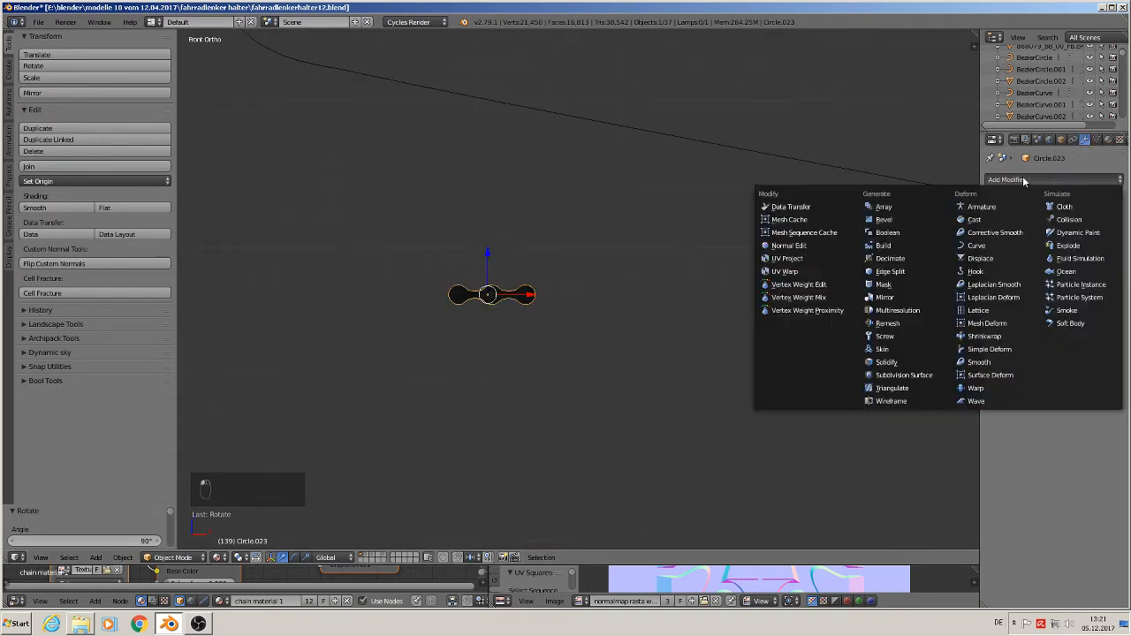
click(879, 210)
scroll(531, 332, up, 5)
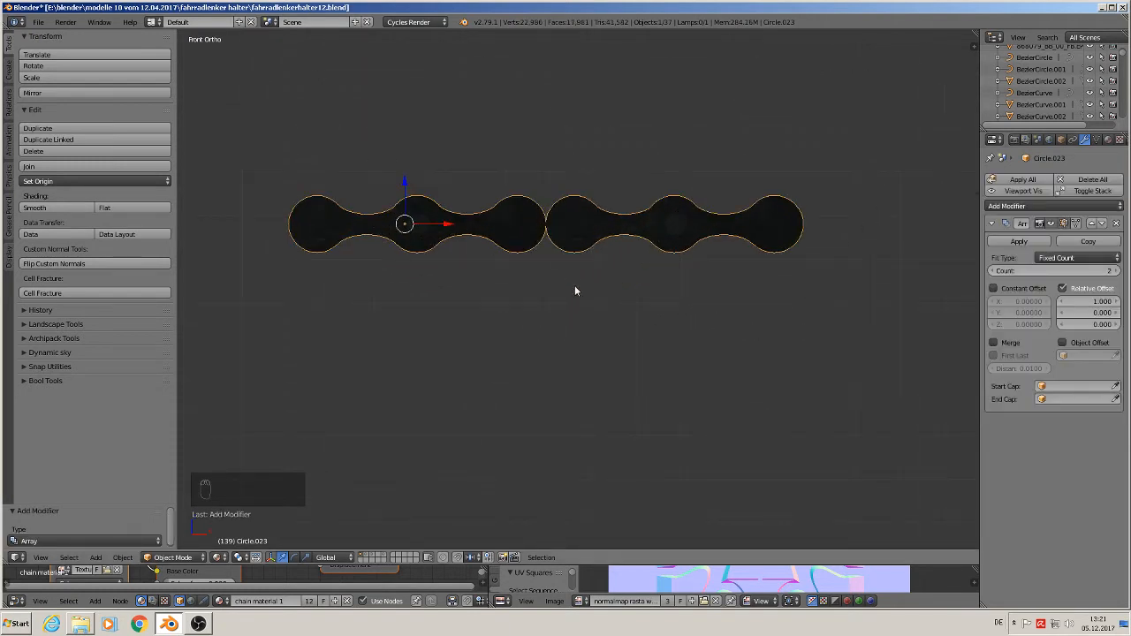
click(1064, 303)
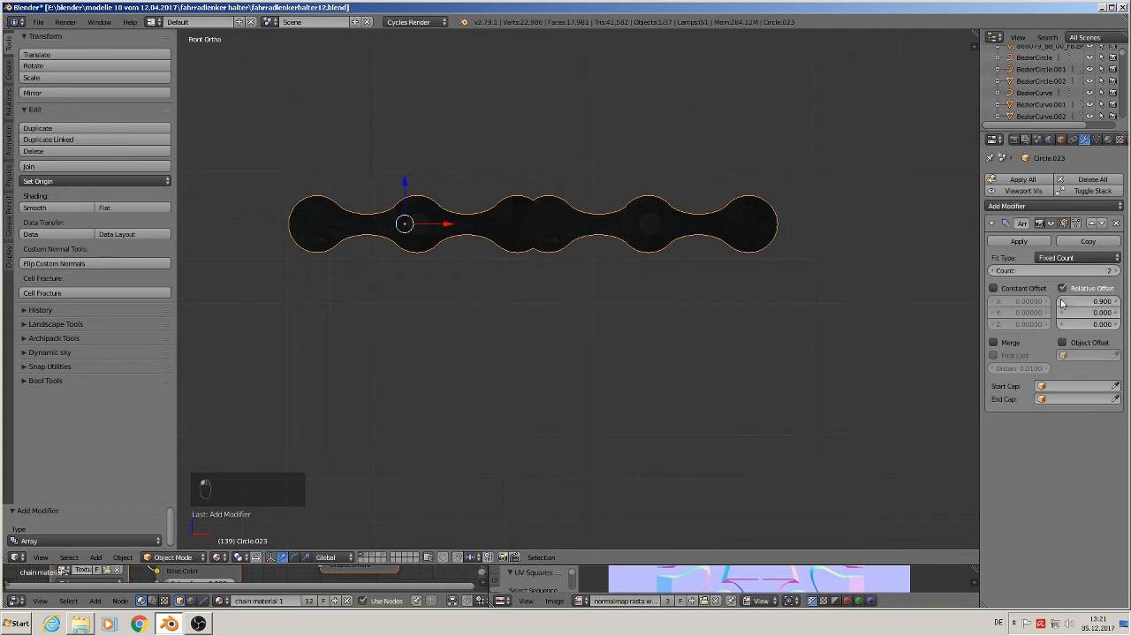
click(1063, 303)
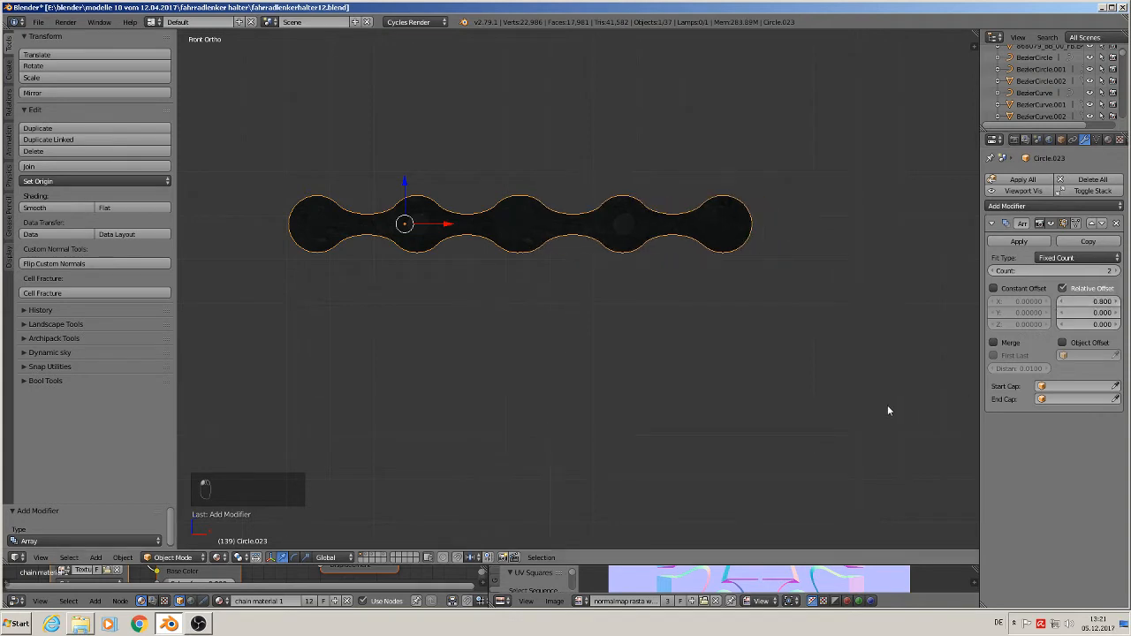
Set the Array modifier's count to 55 to extend the chain links into a long straight row.
scroll(865, 394, down, 2)
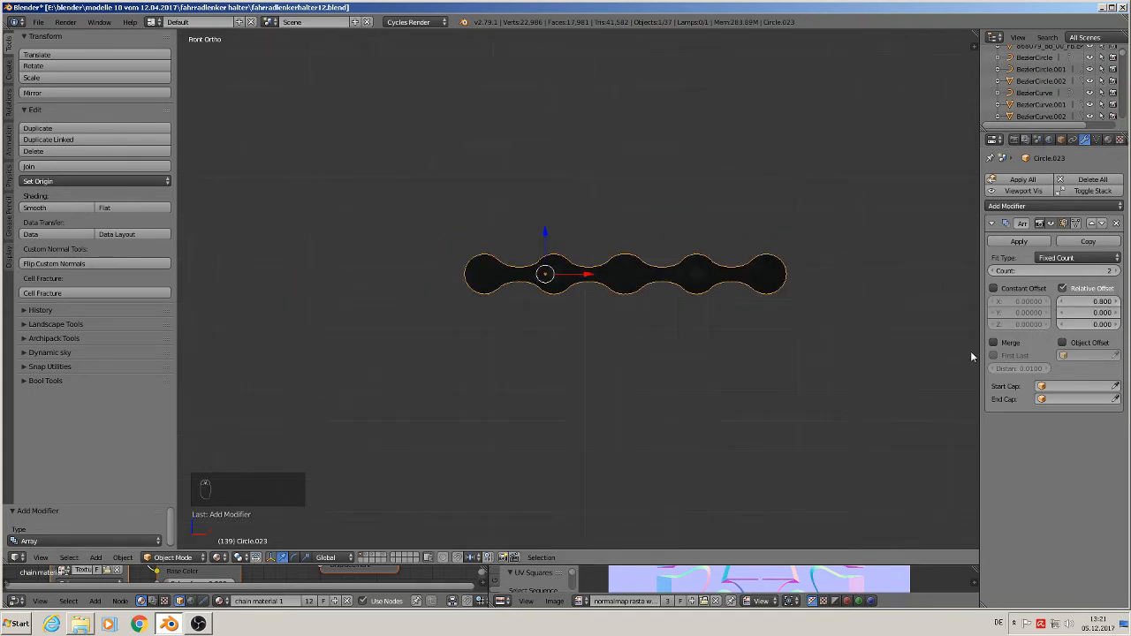
shift+middle_drag(866, 397, 730, 389)
scroll(680, 382, down, 2)
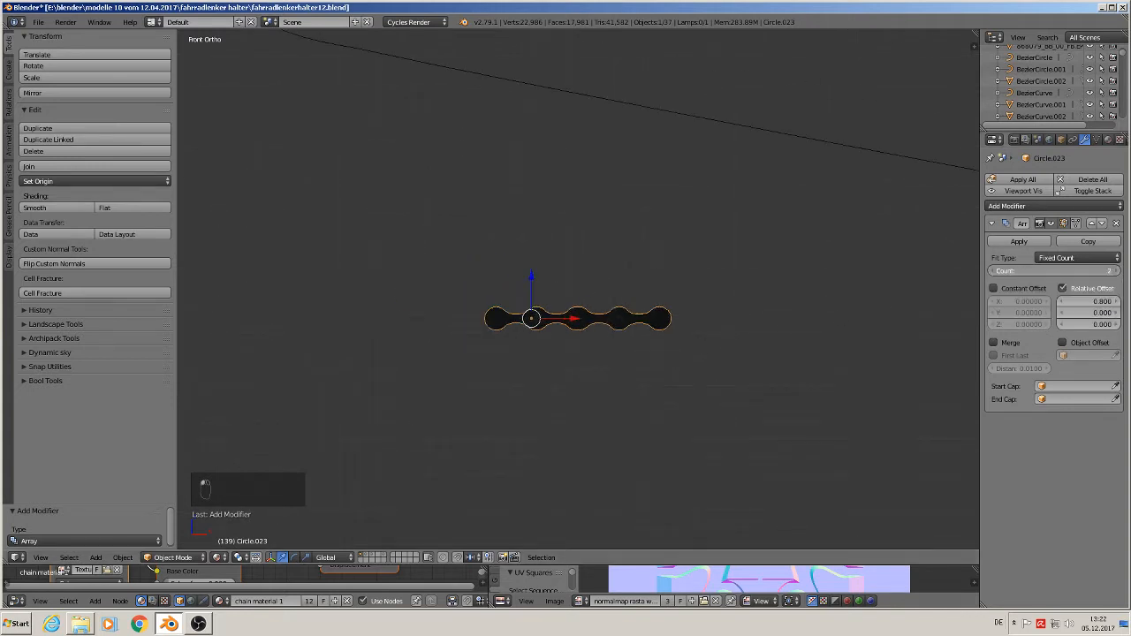
click(1025, 270)
text(55)
key(Return)
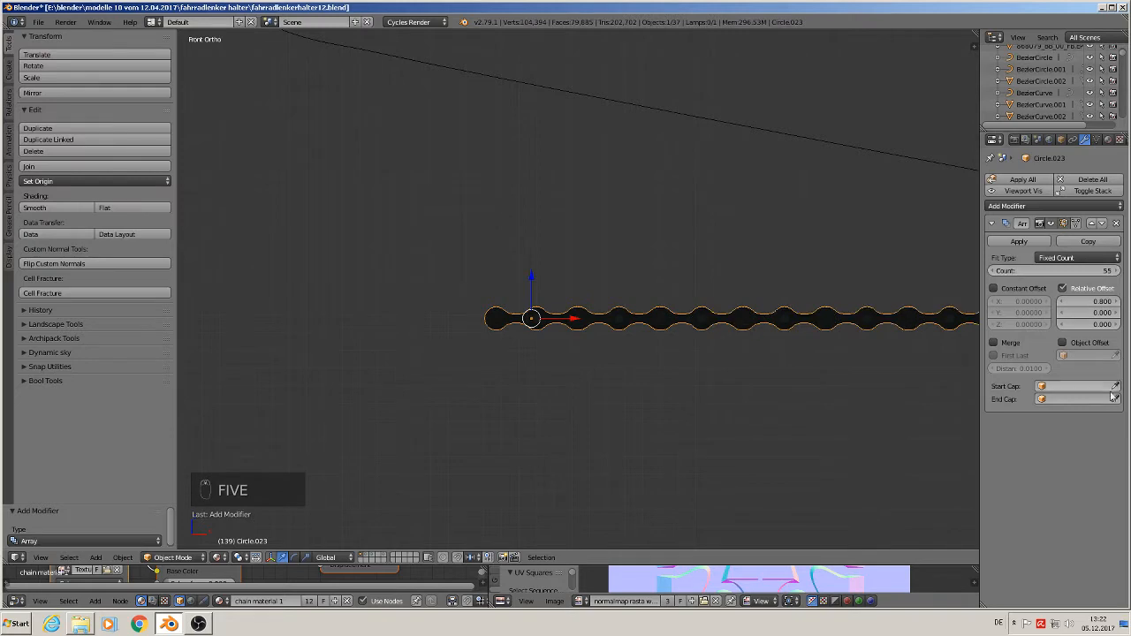
Move the straight chain row down clear of the chain curve and about -0.265 along X.
scroll(740, 356, down, 8)
shift+middle_drag(773, 381, 518, 359)
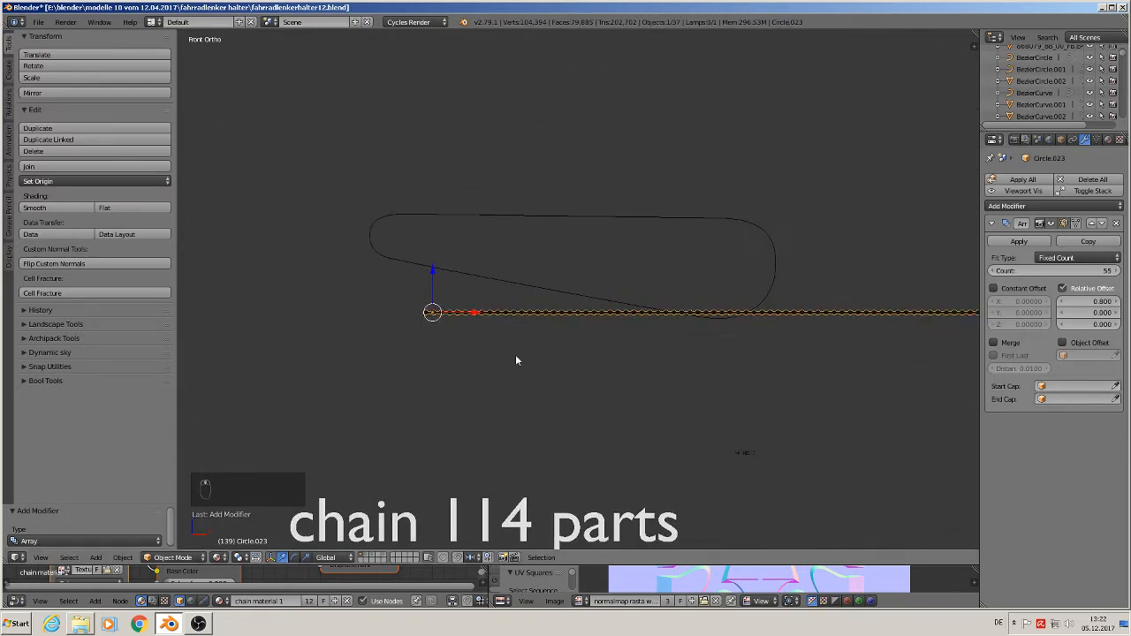
scroll(518, 358, down, 6)
scroll(534, 362, up, 2)
scroll(534, 362, up, 2)
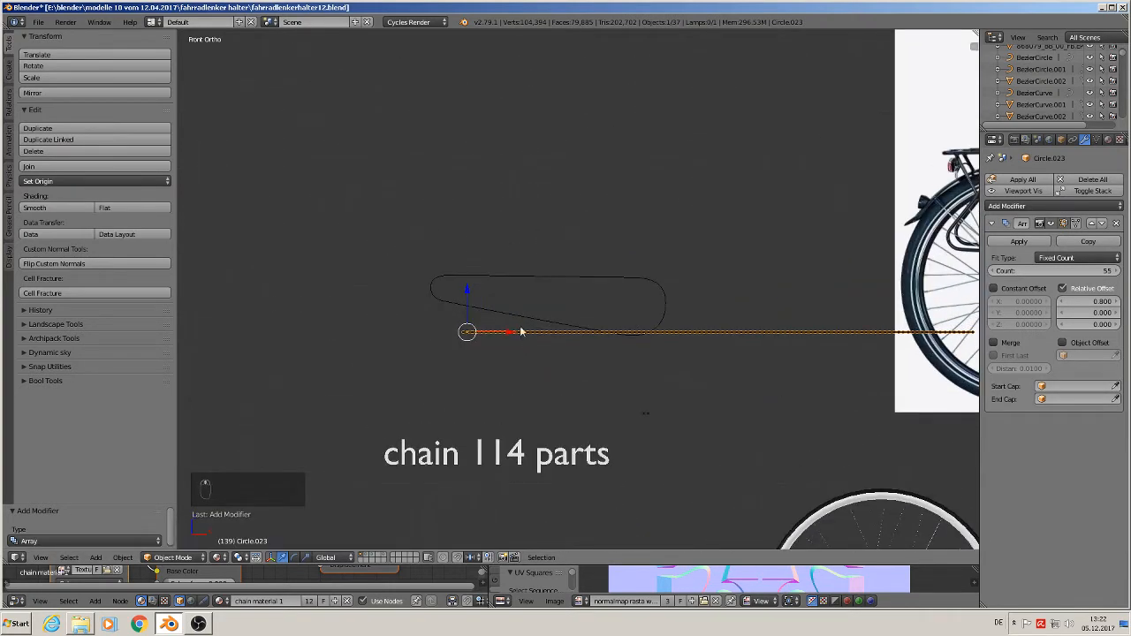
key(g)
key(x)
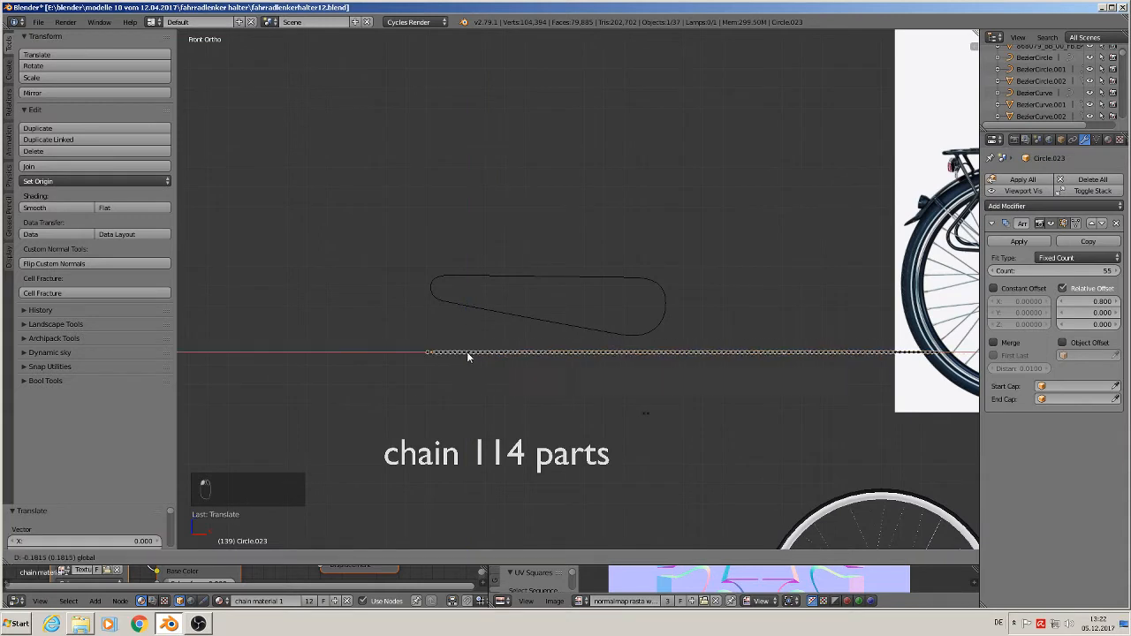
click(539, 345)
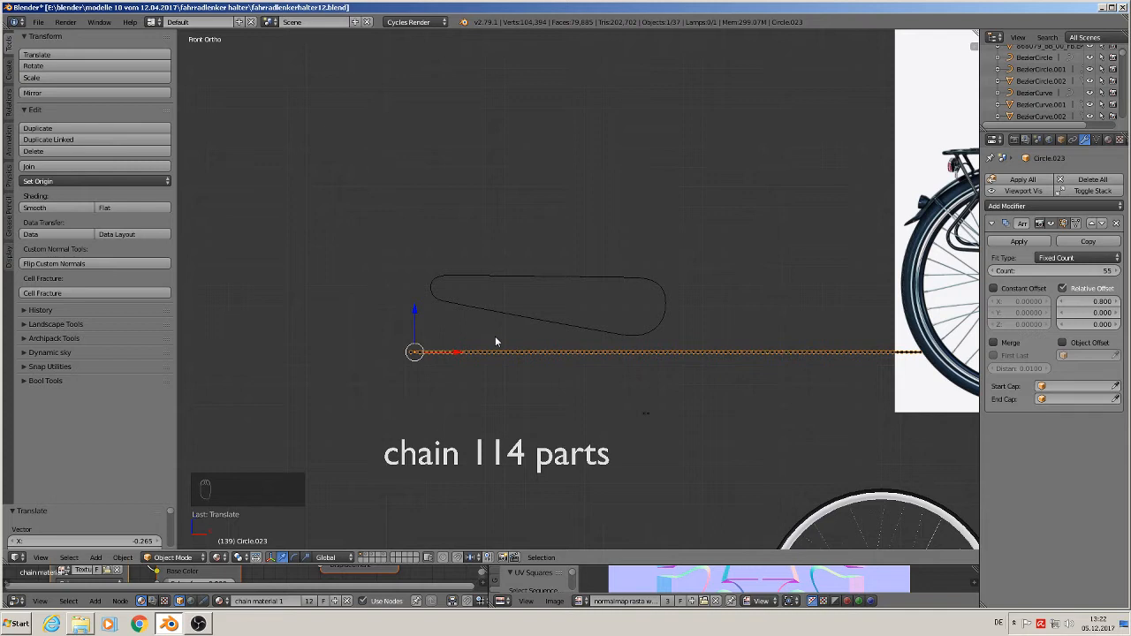
Duplicate the straight chain row and place the copy straight below the original.
key(shift+d)
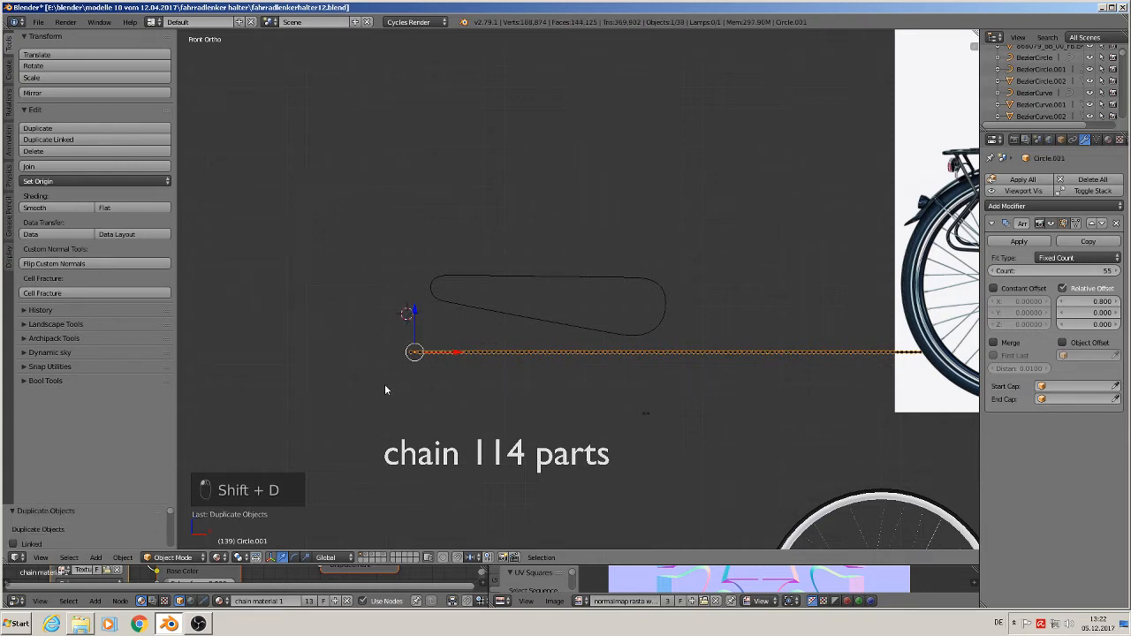
drag(412, 314, 406, 389)
scroll(453, 390, up, 1)
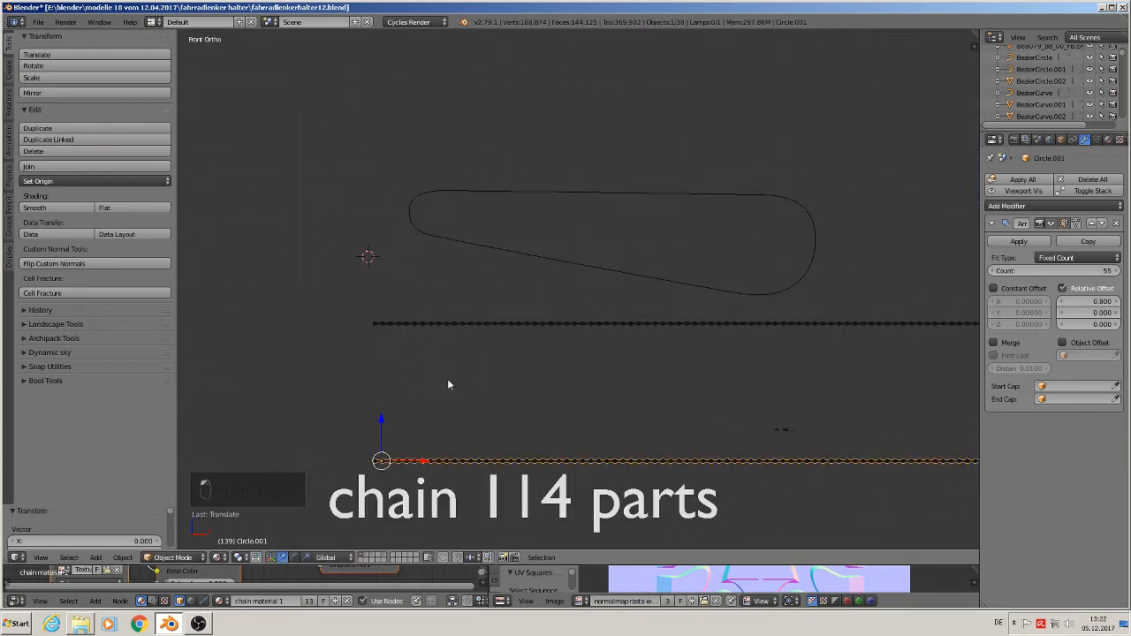
Apply the Array modifier on the upper chain row and add a Curve modifier to it.
scroll(447, 378, up, 4)
click(386, 301)
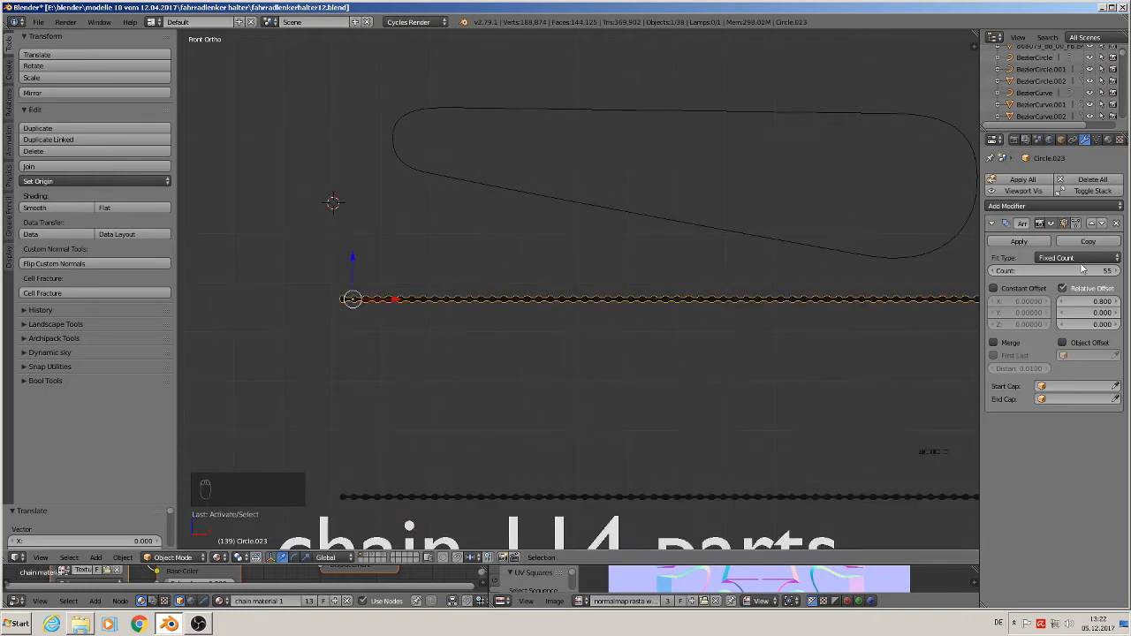
click(1020, 241)
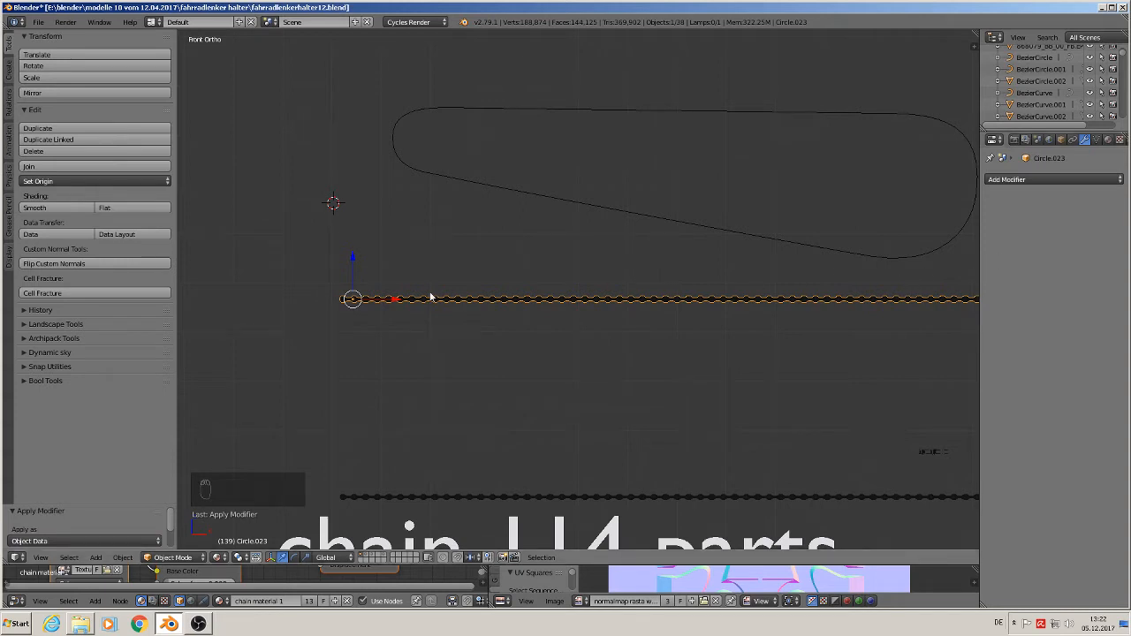
click(1050, 178)
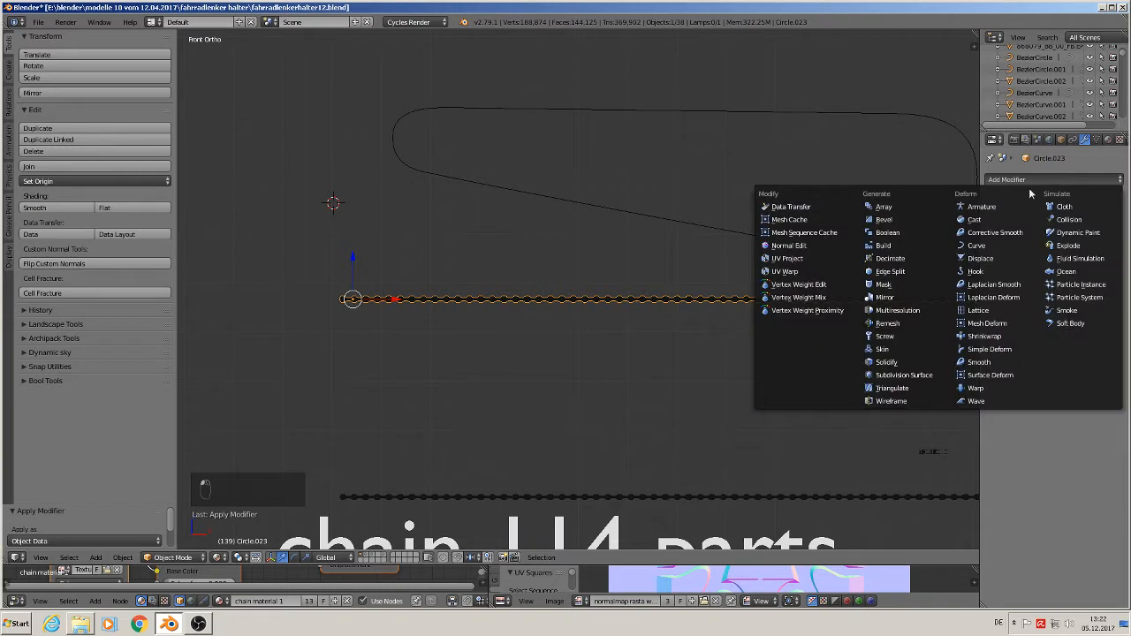
click(981, 246)
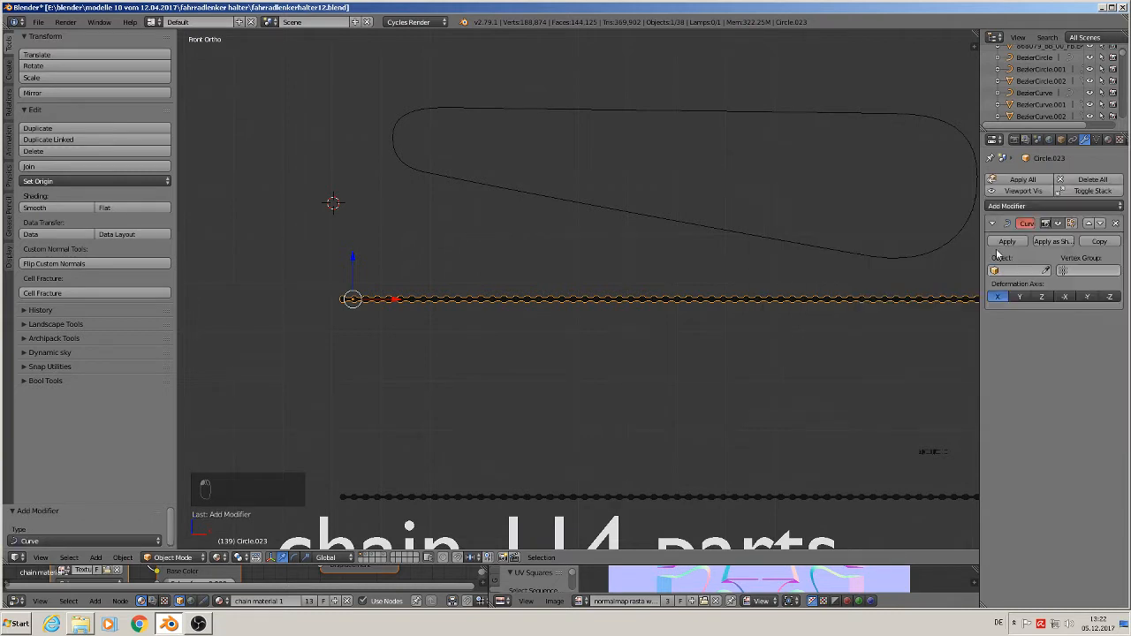
Assign the closed chain path BezierCurve.041 as the object of the upper row's Curve modifier.
right_click(451, 181)
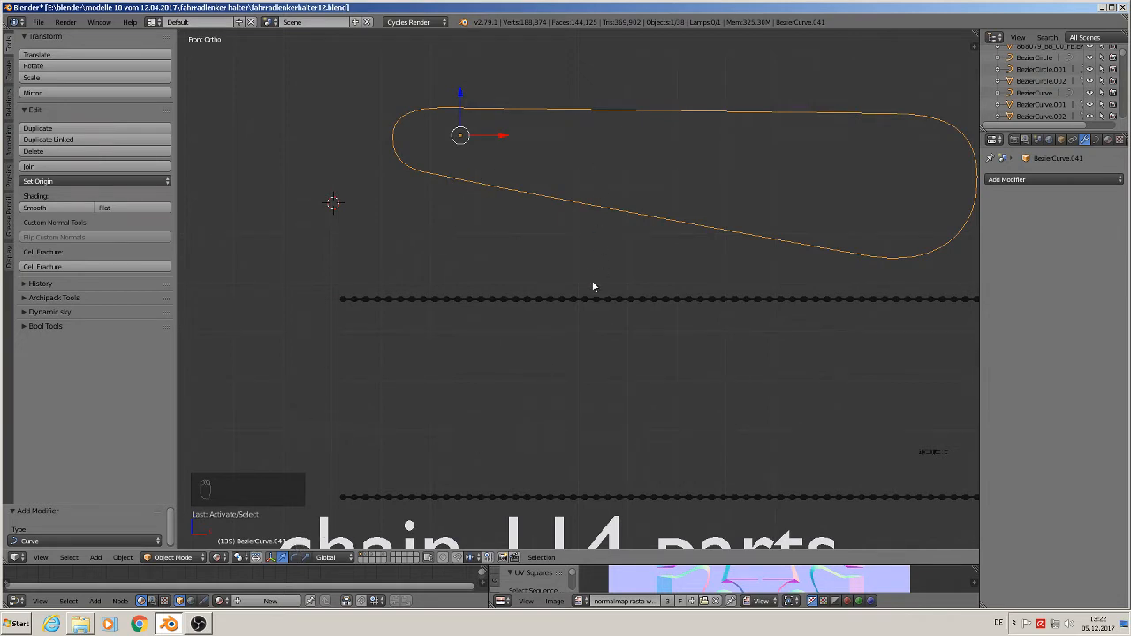
right_click(604, 300)
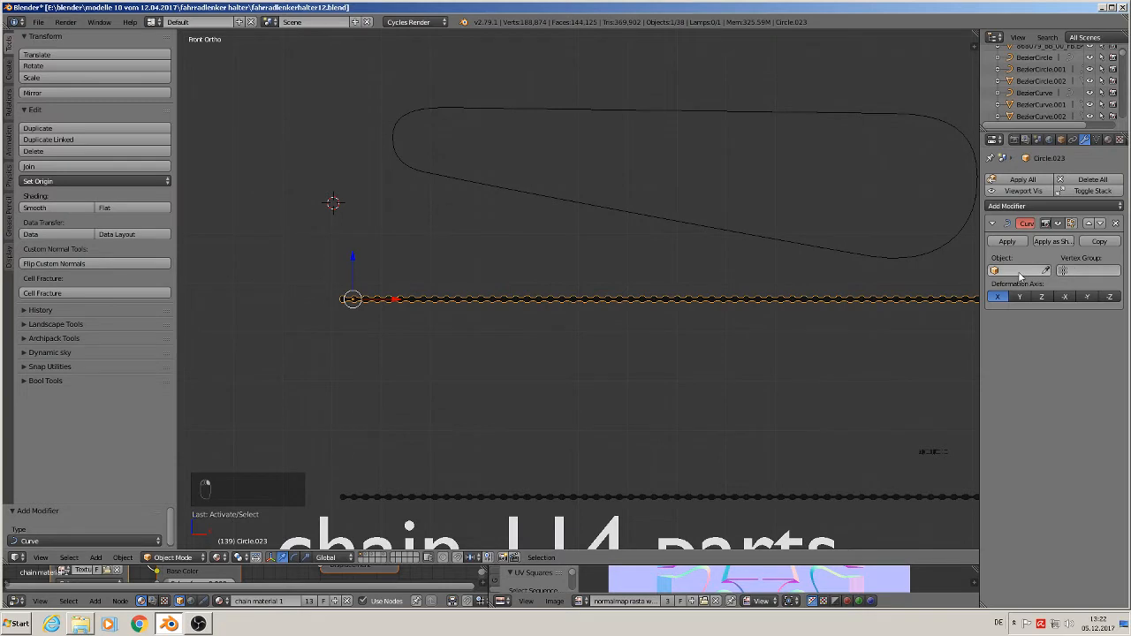
click(1021, 270)
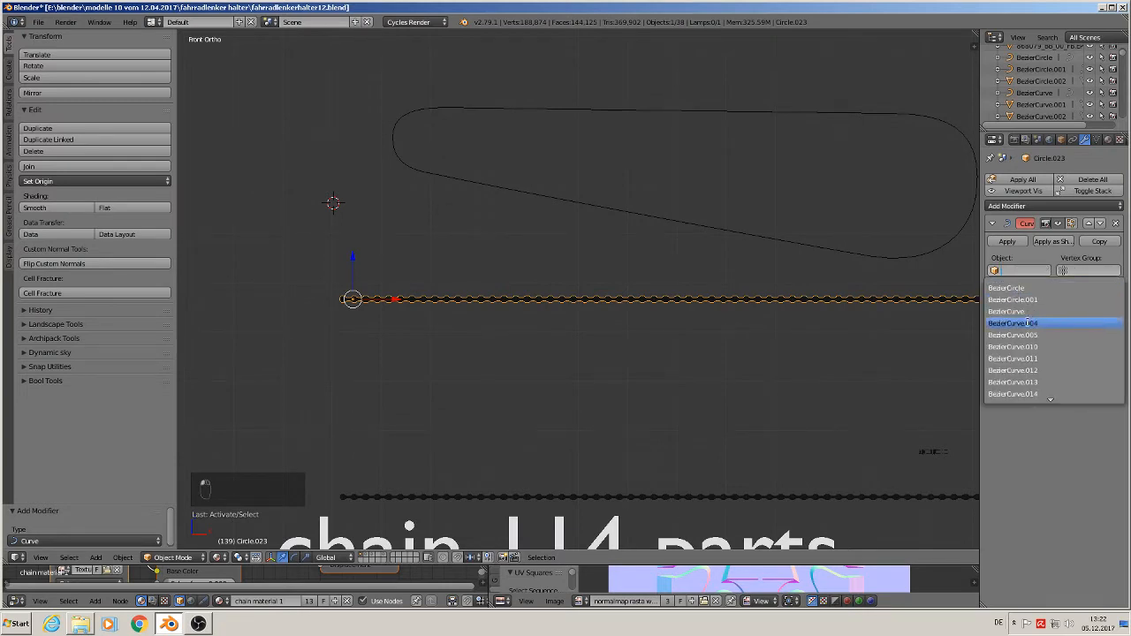
scroll(1041, 396, down, 5)
scroll(1041, 396, down, 8)
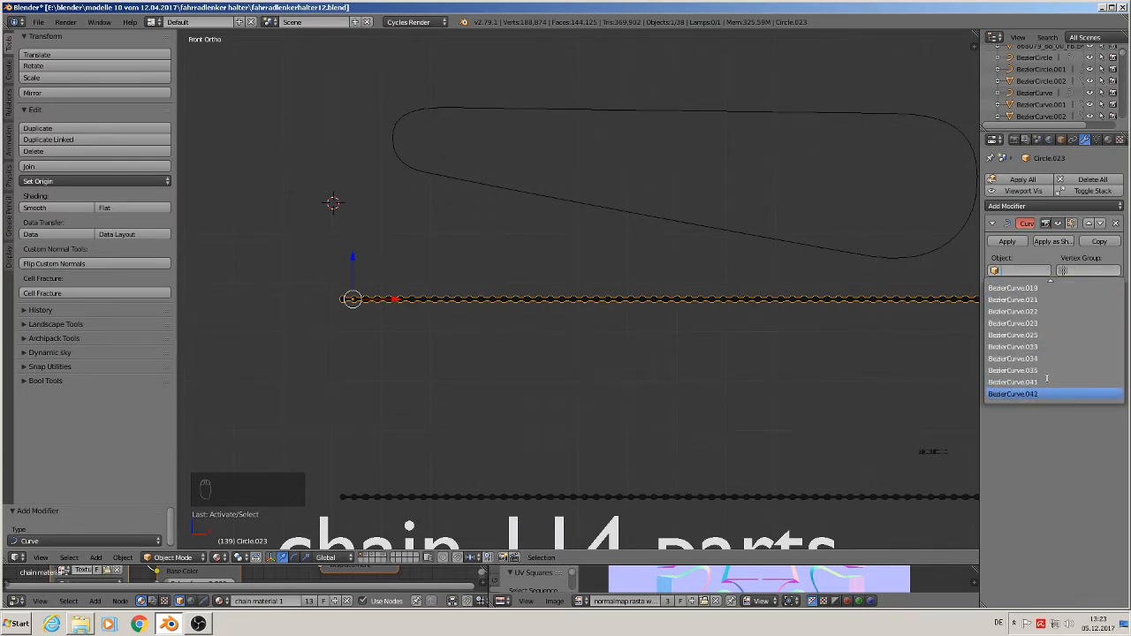
click(1041, 394)
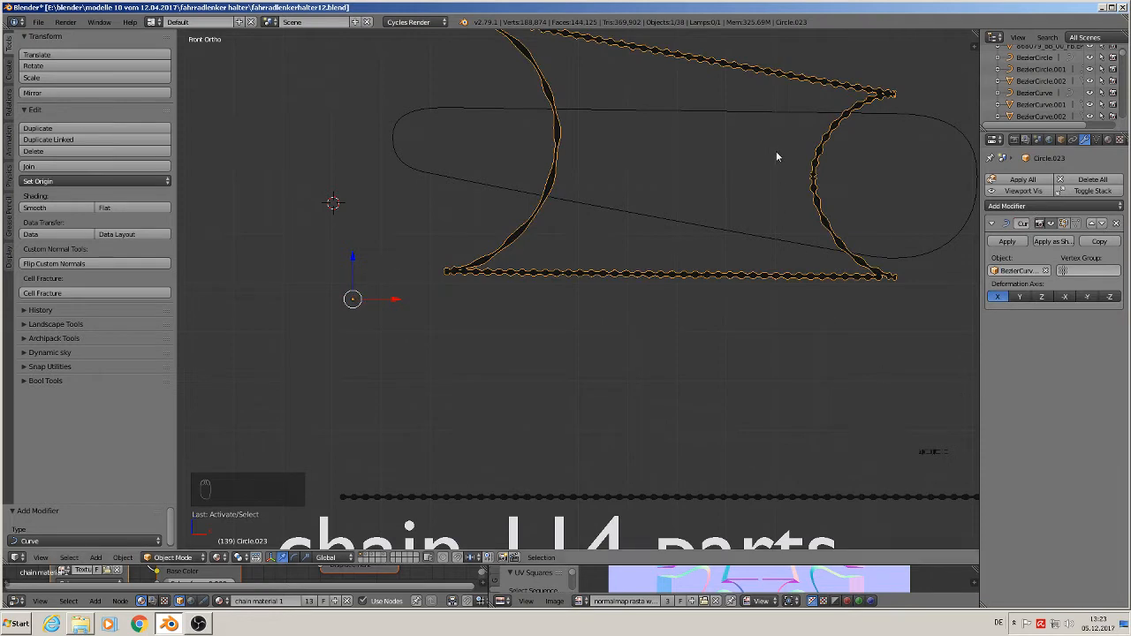
Try the Y and Z deformation axes in the Curve modifier and return to X.
click(1021, 297)
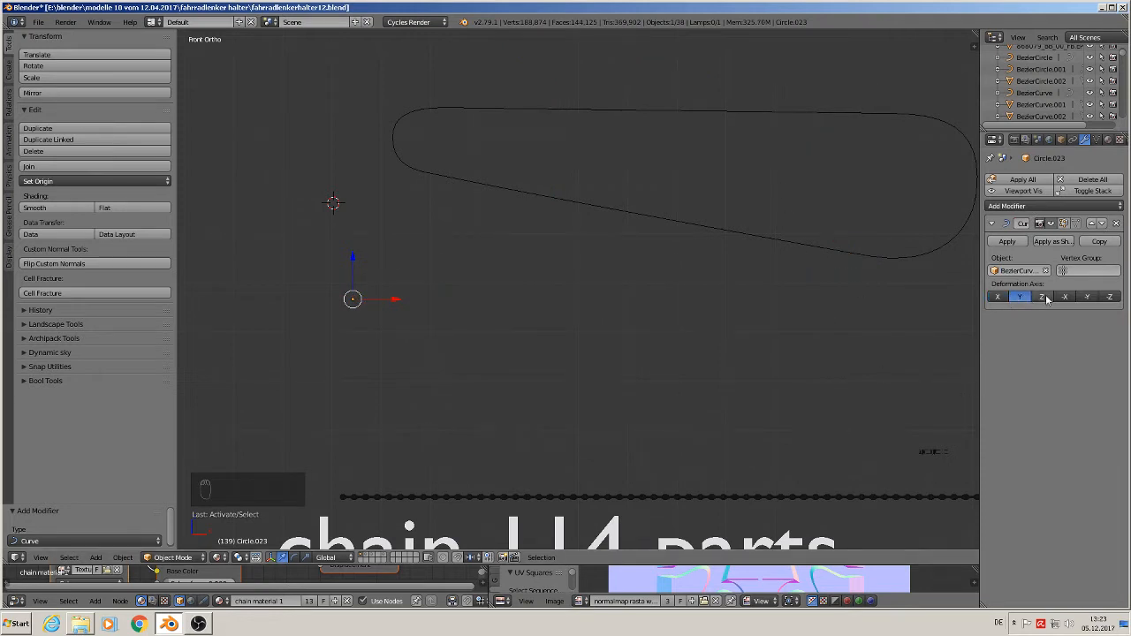
click(1042, 297)
click(1023, 297)
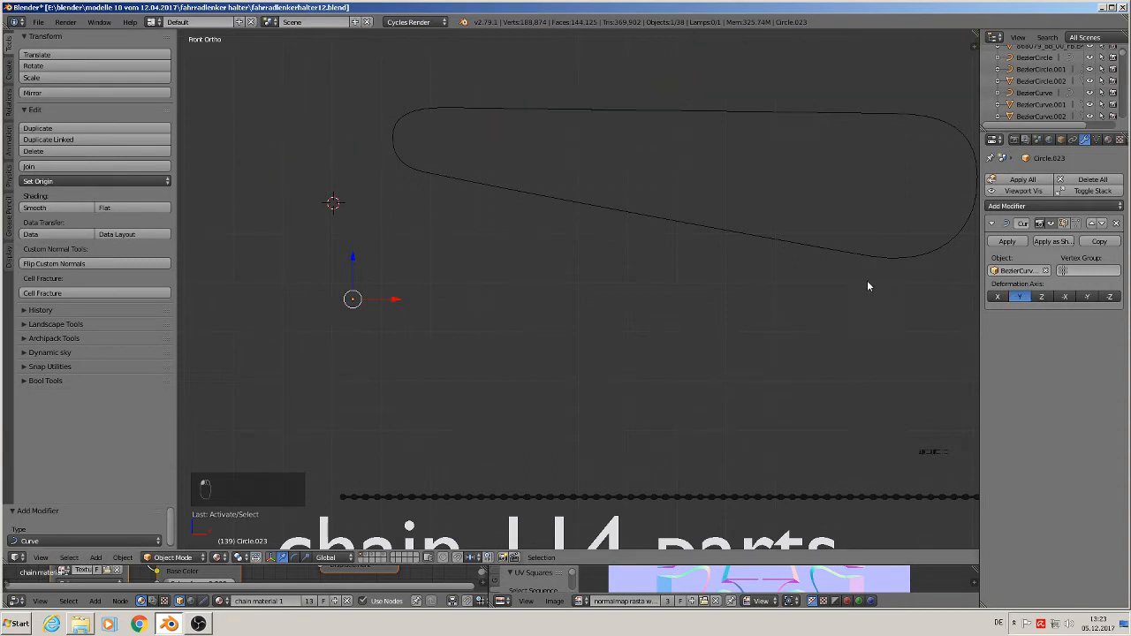
scroll(822, 283, down, 4)
click(998, 297)
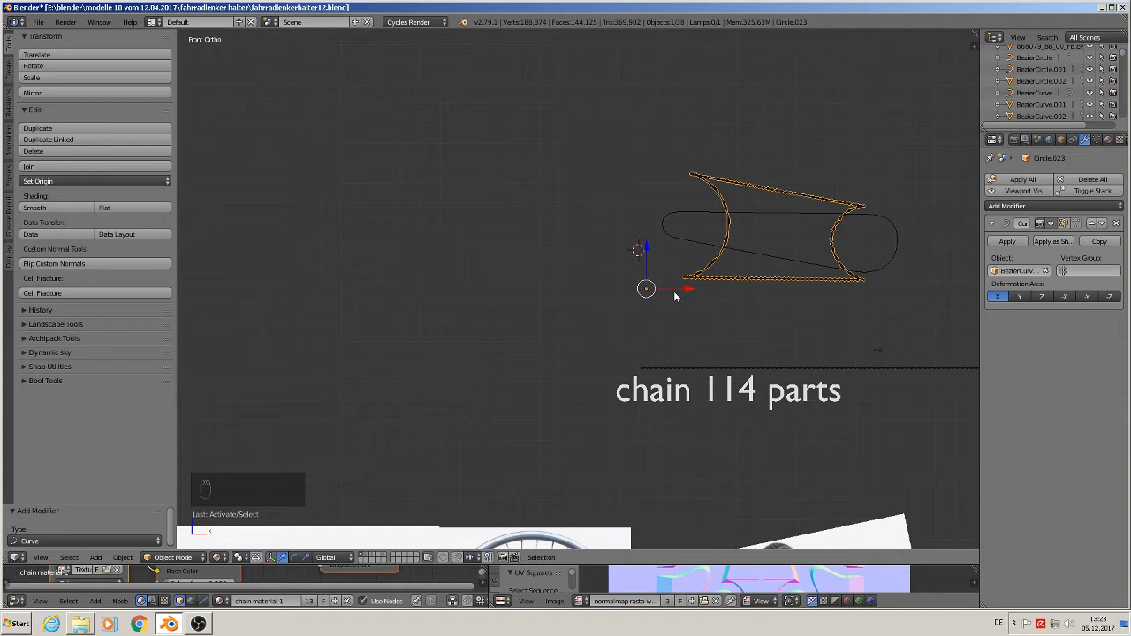
Move the deformed chain about -1.158 along X and slightly up until its links follow the closed chain path.
key(g)
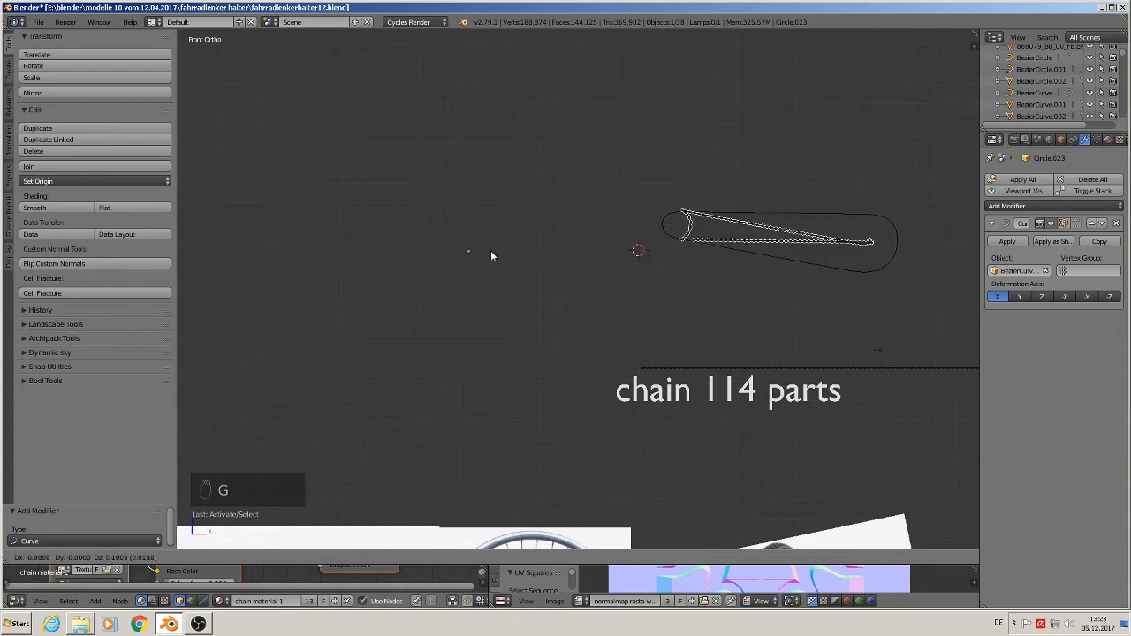
click(445, 225)
scroll(748, 221, up, 4)
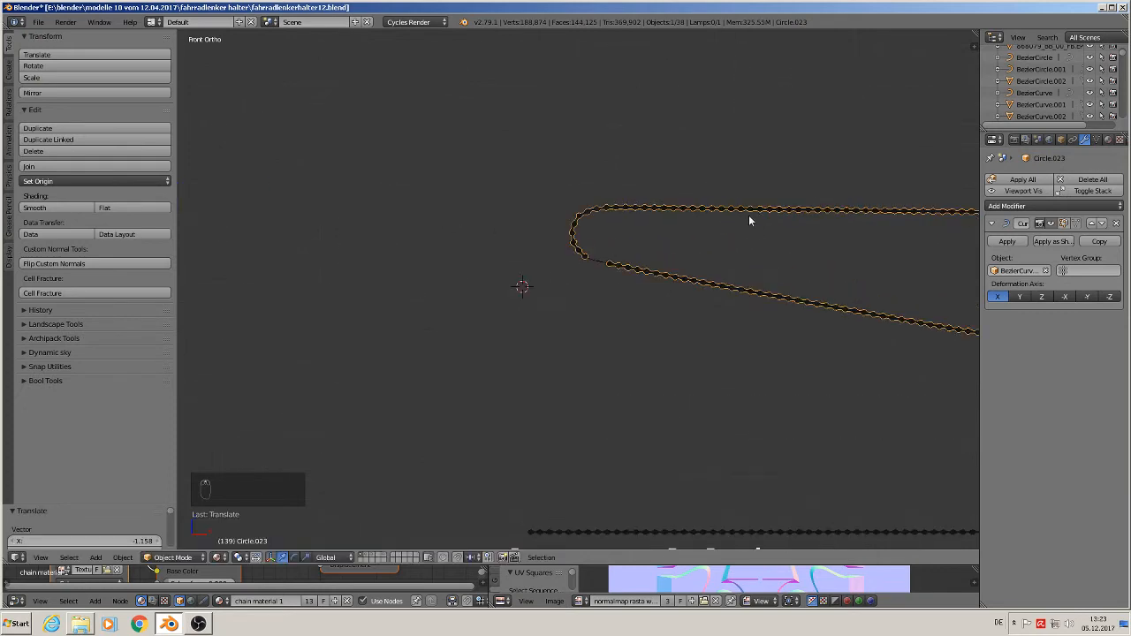
mouse_move(781, 240)
middle_down()
mouse_move(697, 237)
mouse_move(766, 248)
middle_up()
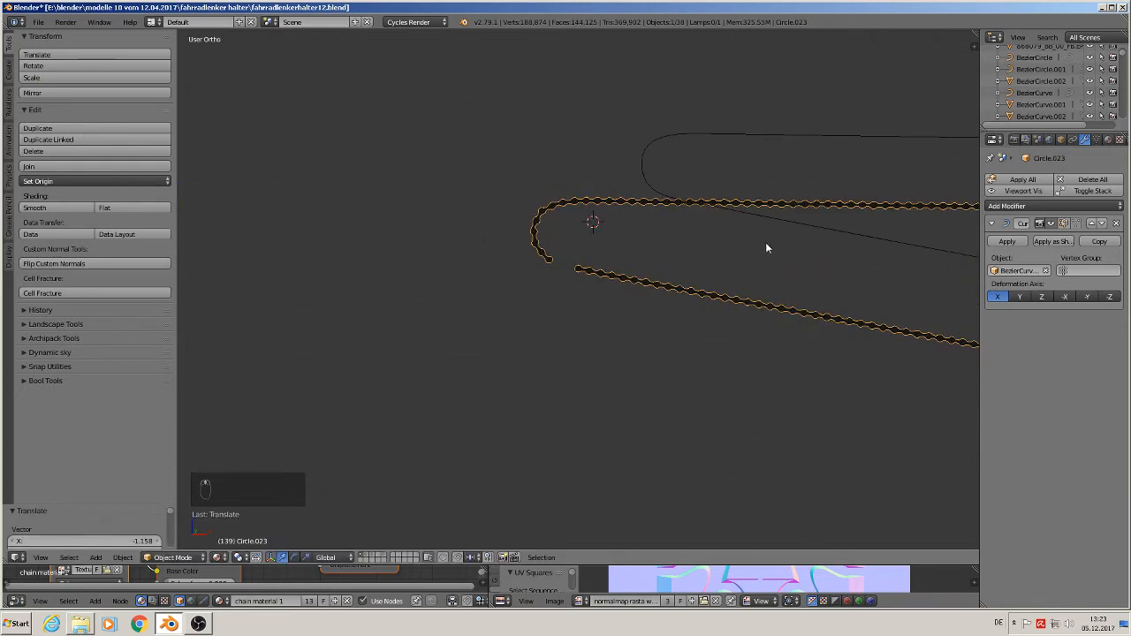
scroll(755, 228, up, 5)
scroll(685, 243, down, 2)
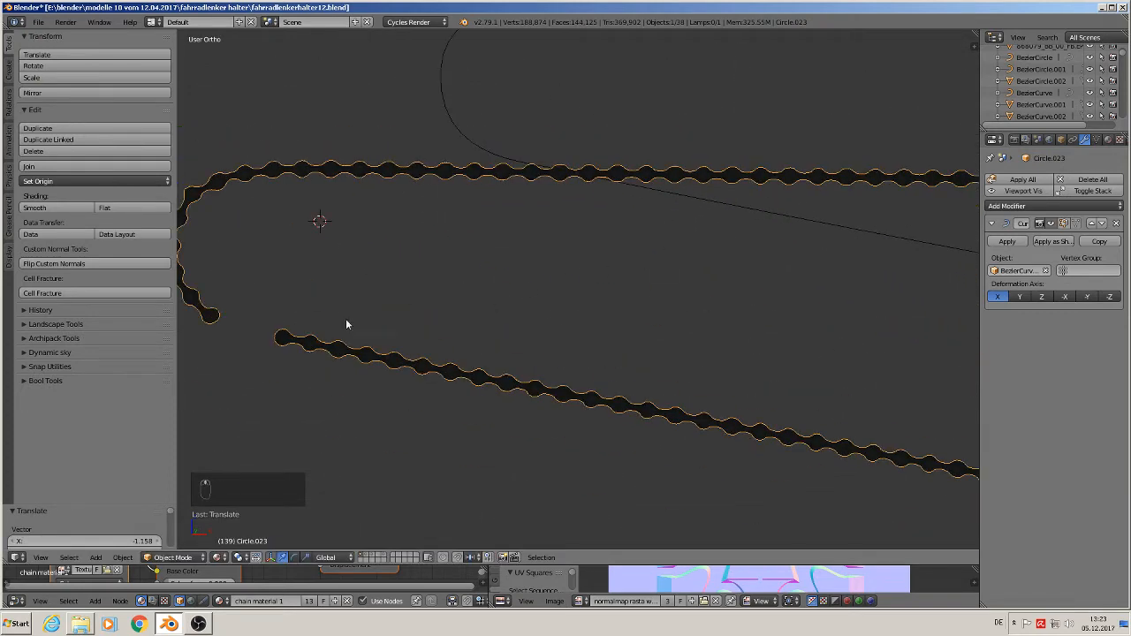
scroll(345, 324, down, 3)
middle_drag(308, 330, 633, 336)
scroll(465, 311, down, 4)
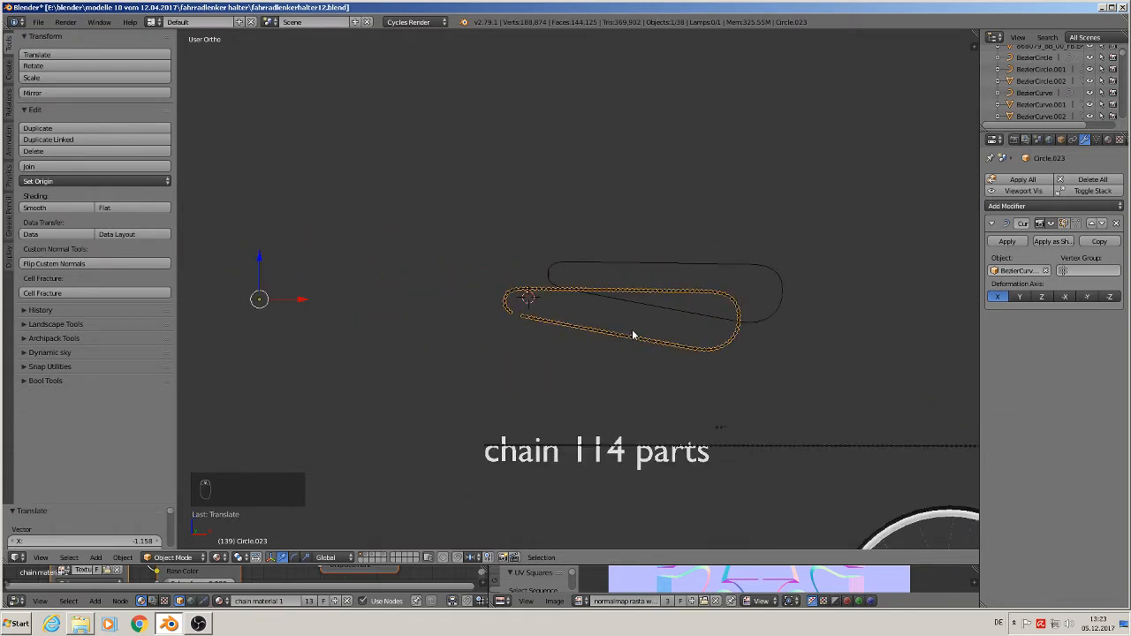
Undo the chain's moves, its Curve modifier setup and the applied Array so the straight upper row has an editable Array modifier again.
scroll(514, 320, up, 5)
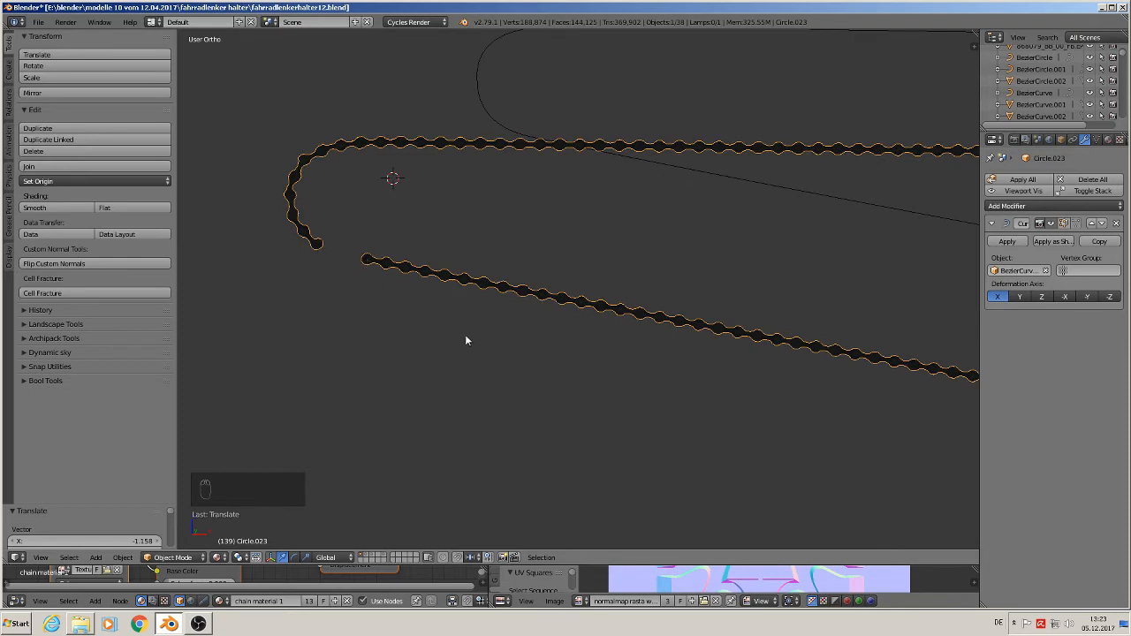
ctrl+scroll(494, 353, up, 2)
key(ctrl+z)
key(ctrl+z)
key(ctrl+z)
key(ctrl+z)
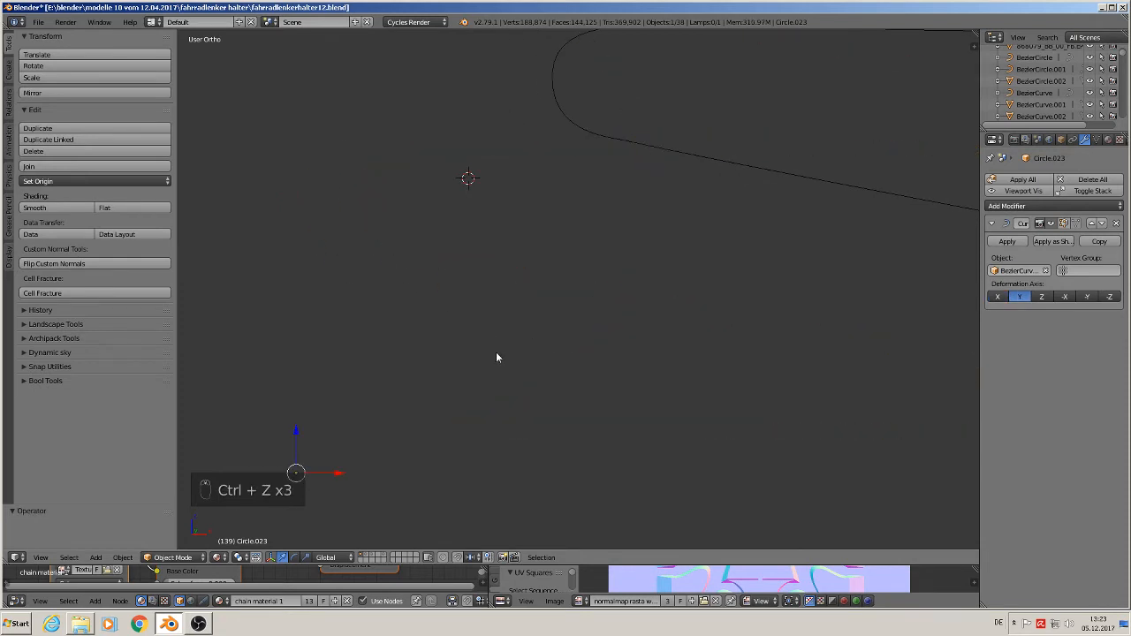
key(ctrl+z)
key(ctrl+z)
key(ctrl+z)
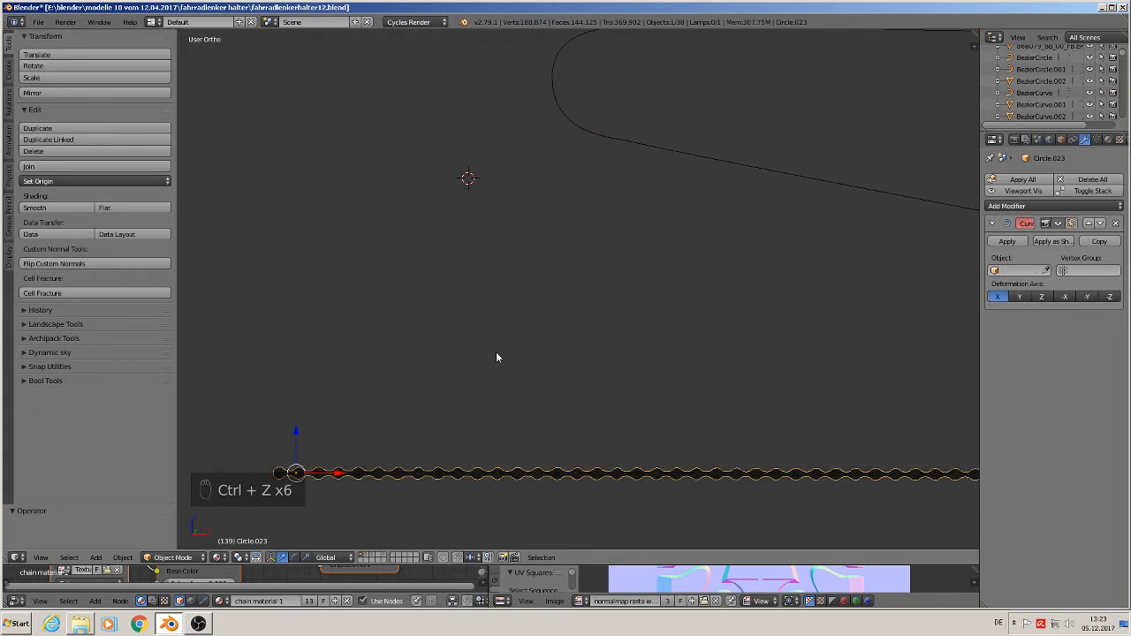
key(ctrl+z)
key(ctrl+z)
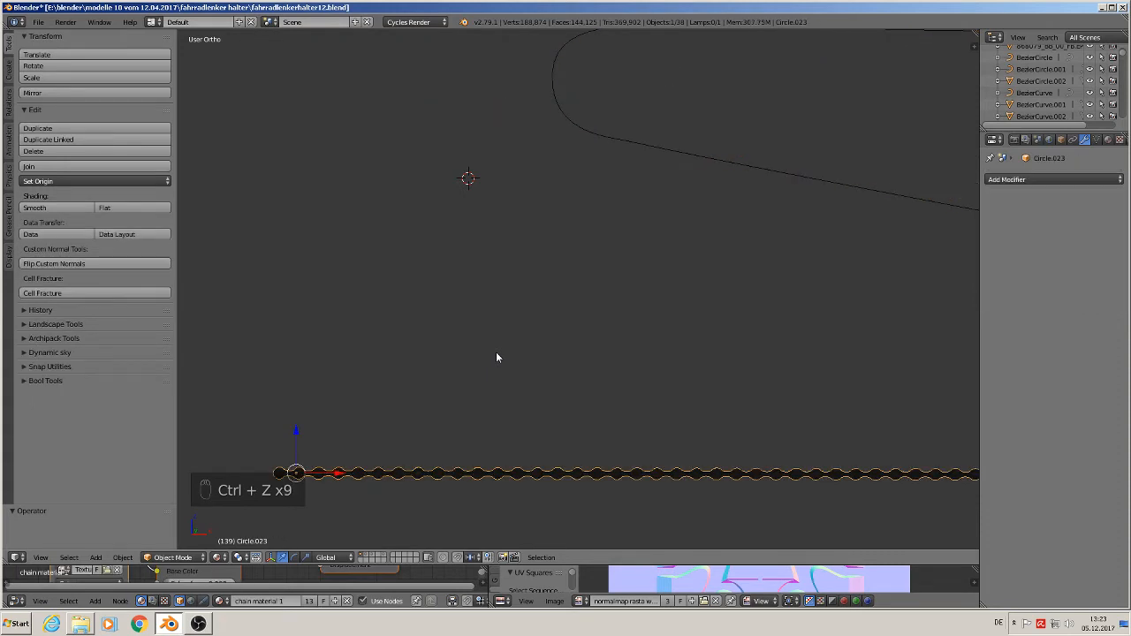
key(ctrl+z)
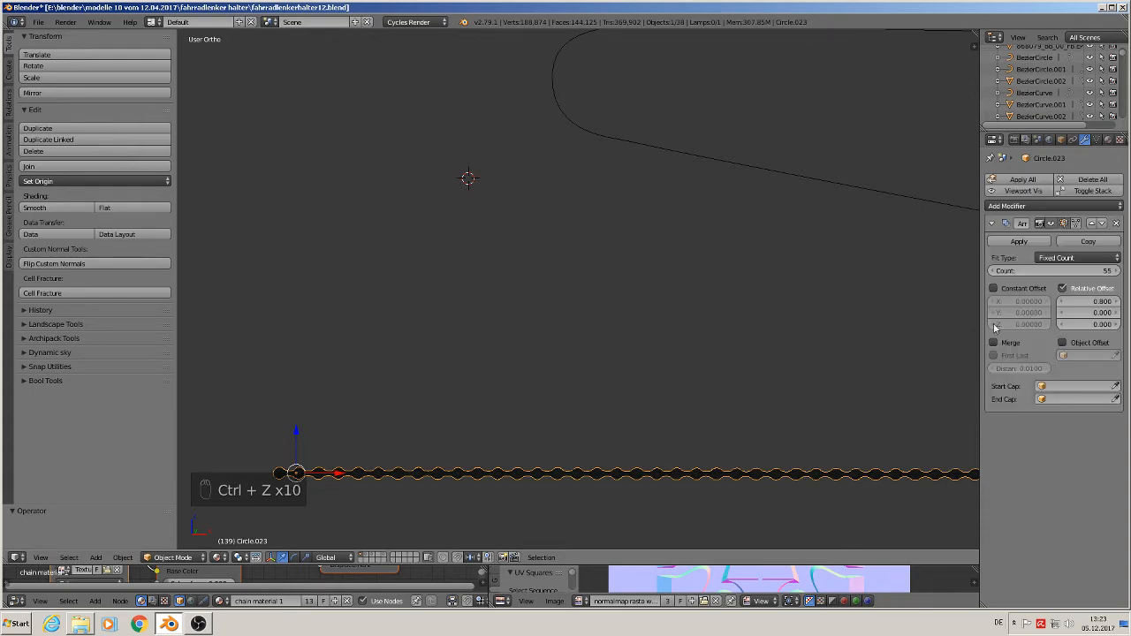
Raise the Array modifier's count on the upper chain row to 57.
scroll(815, 382, down, 3)
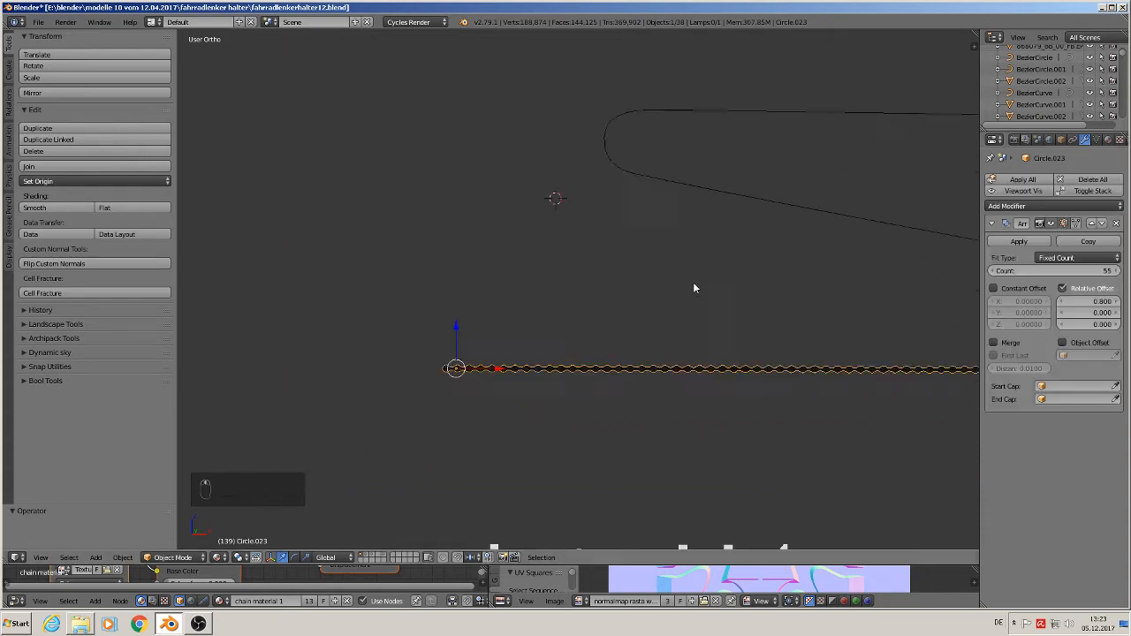
shift+middle_drag(694, 284, 596, 212)
scroll(607, 230, down, 3)
scroll(609, 233, up, 3)
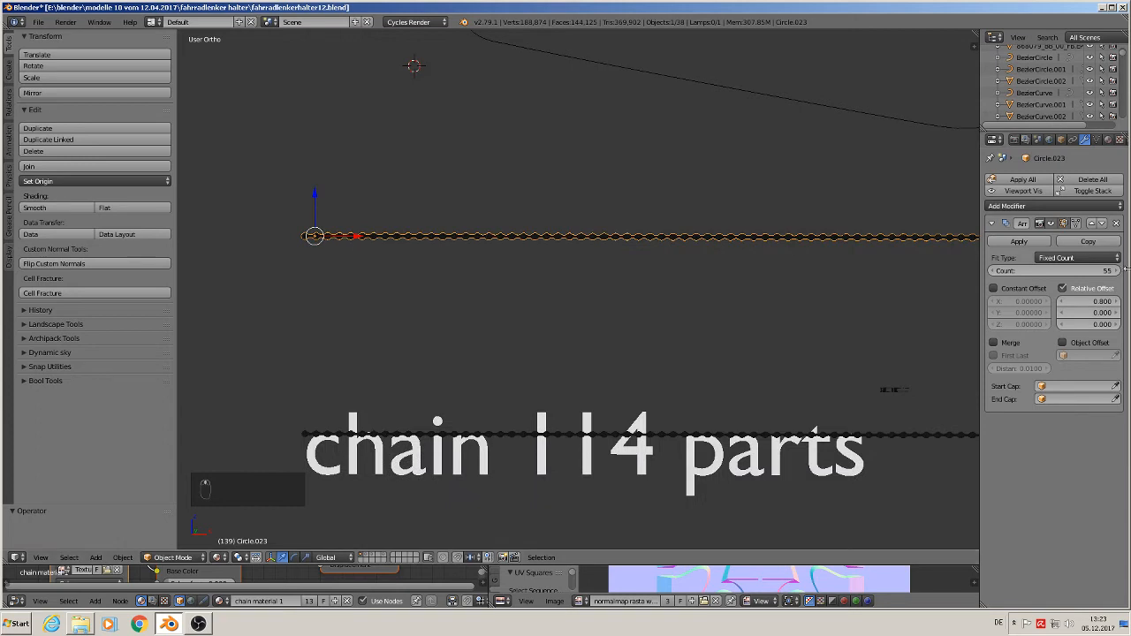
click(1118, 272)
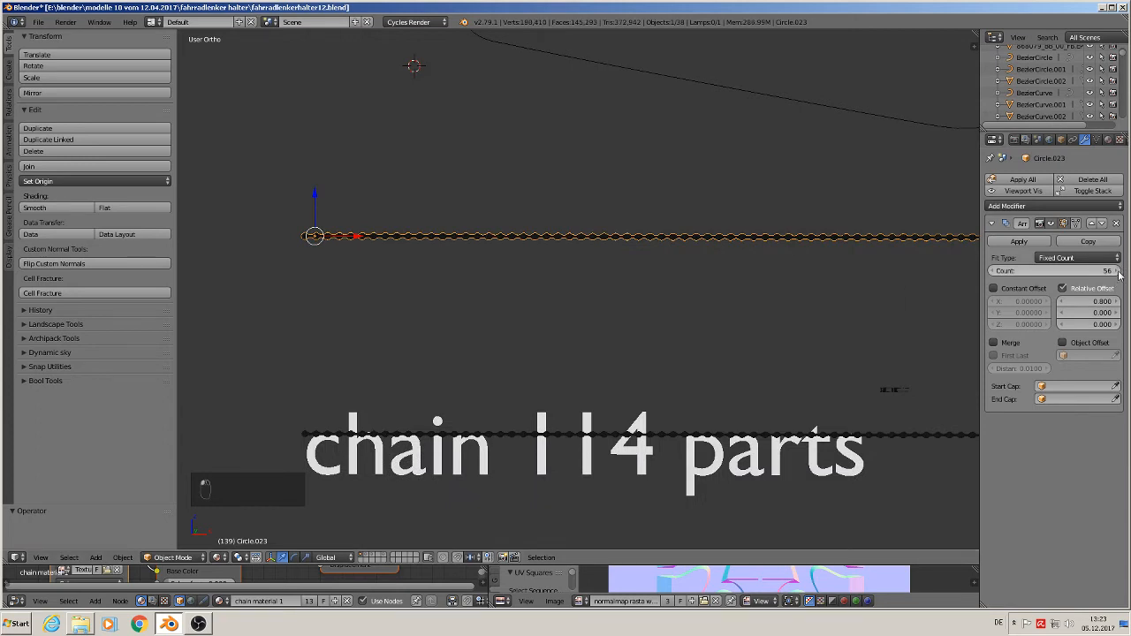
click(1118, 272)
Add a Curve modifier below the unapplied Array and assign the closed chain path as its object.
click(1033, 207)
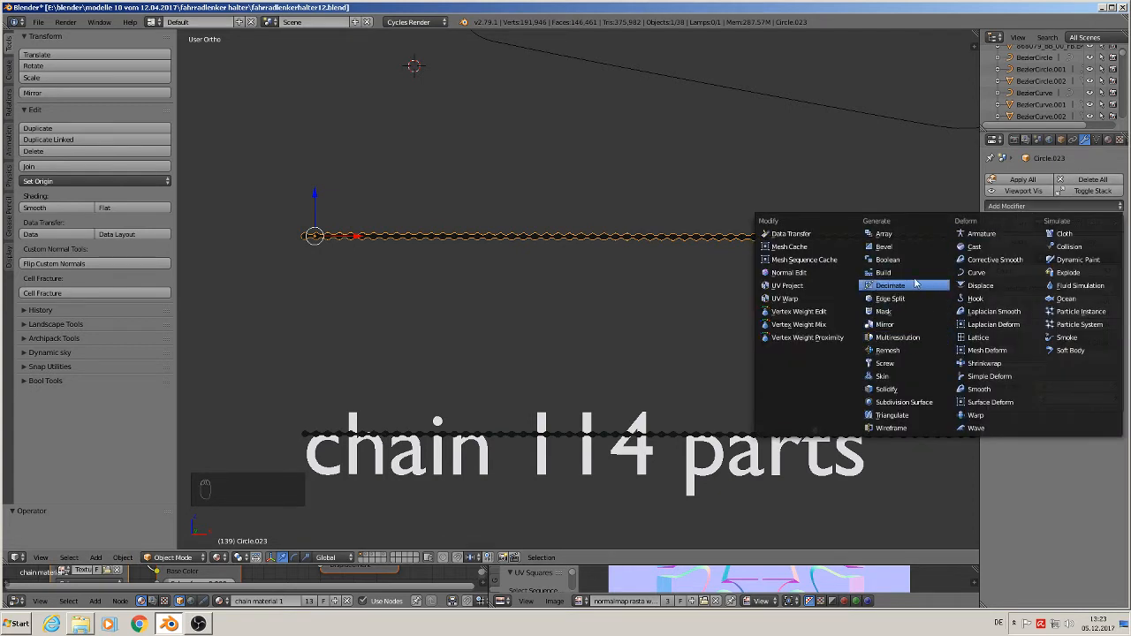
click(984, 274)
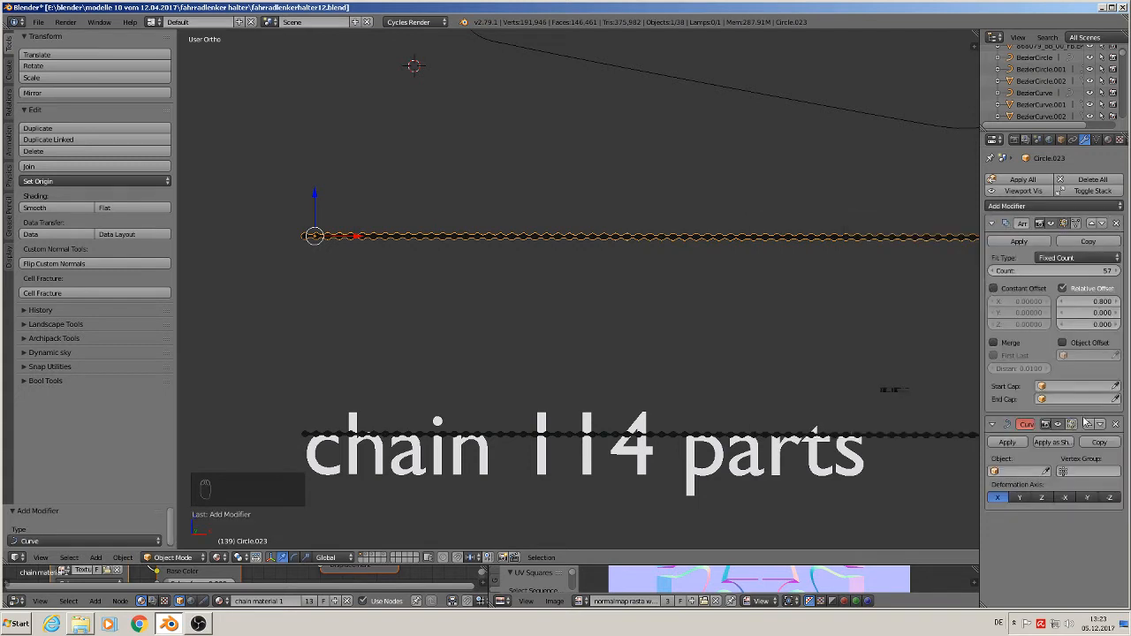
click(1027, 471)
scroll(1044, 559, down, 13)
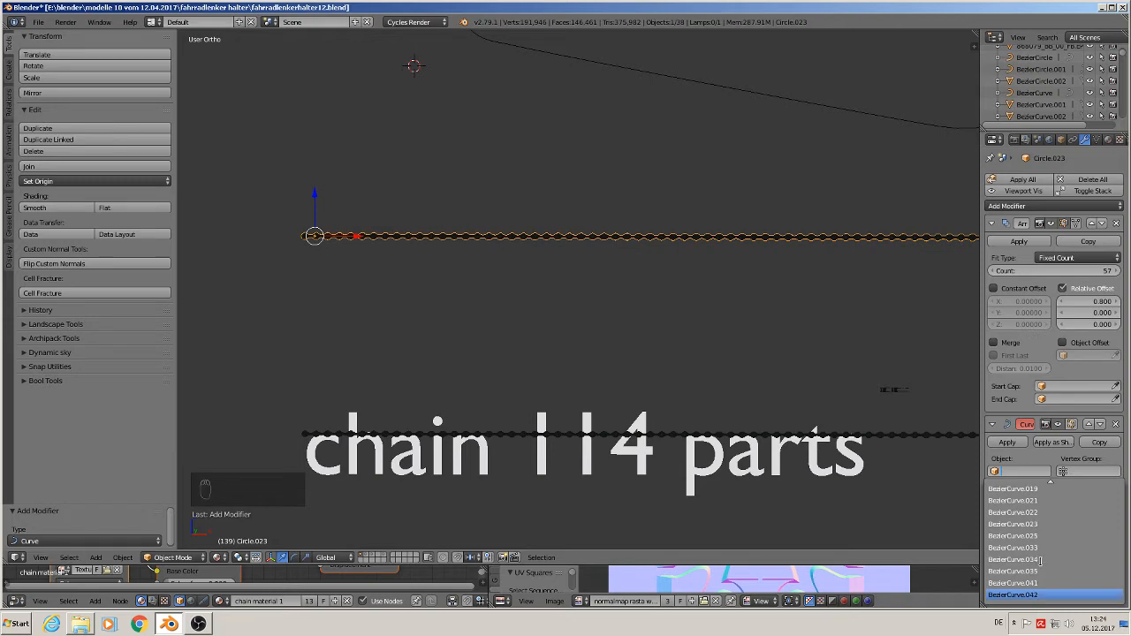
click(1027, 562)
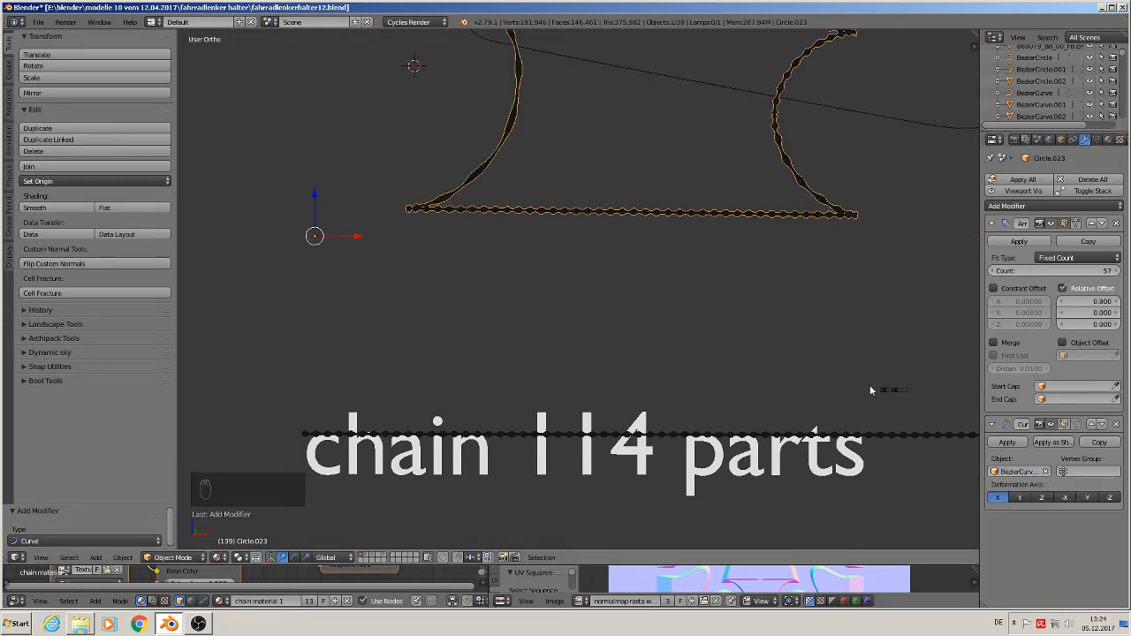
Move the deformed chain about 0.29 along X and upward, and fine-tune it in front view until the links lie on the closed path.
scroll(870, 388, down, 4)
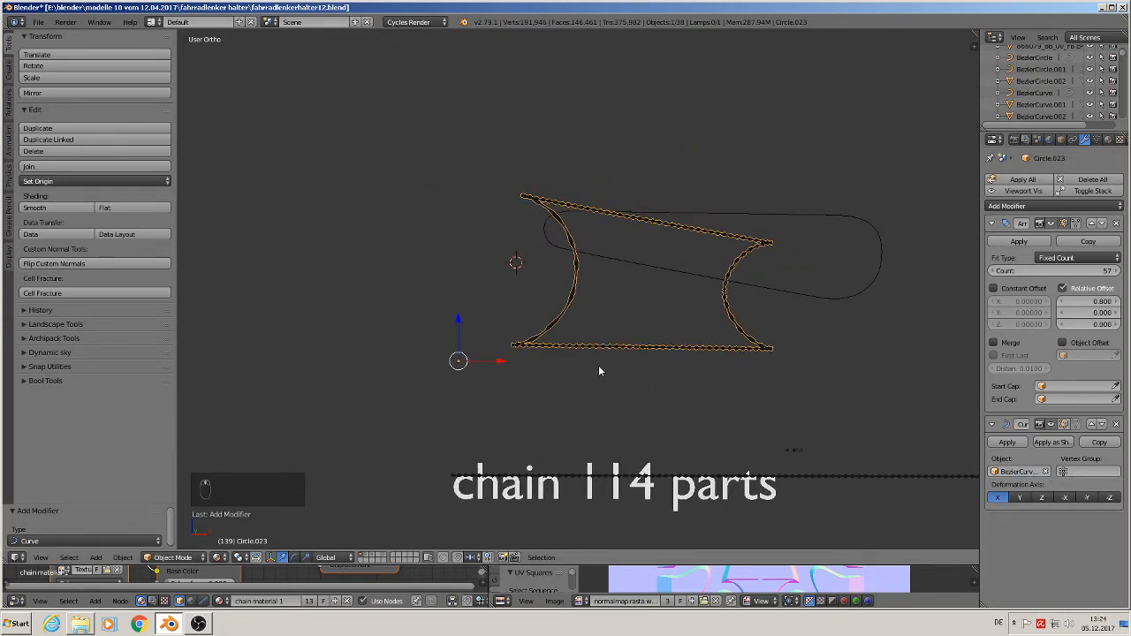
key(g)
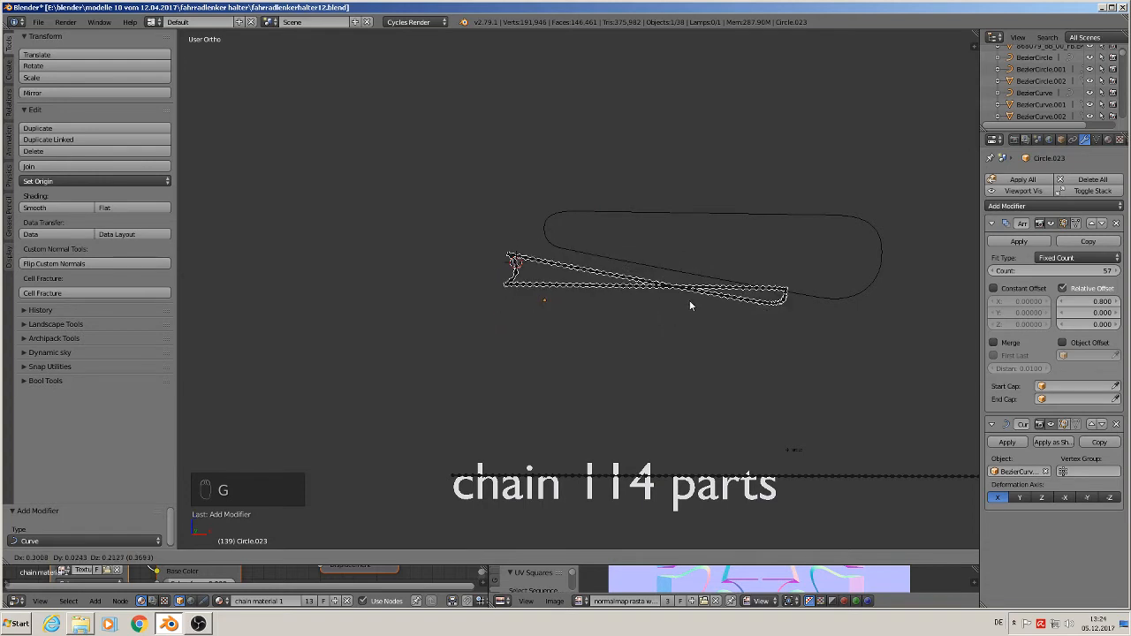
click(684, 282)
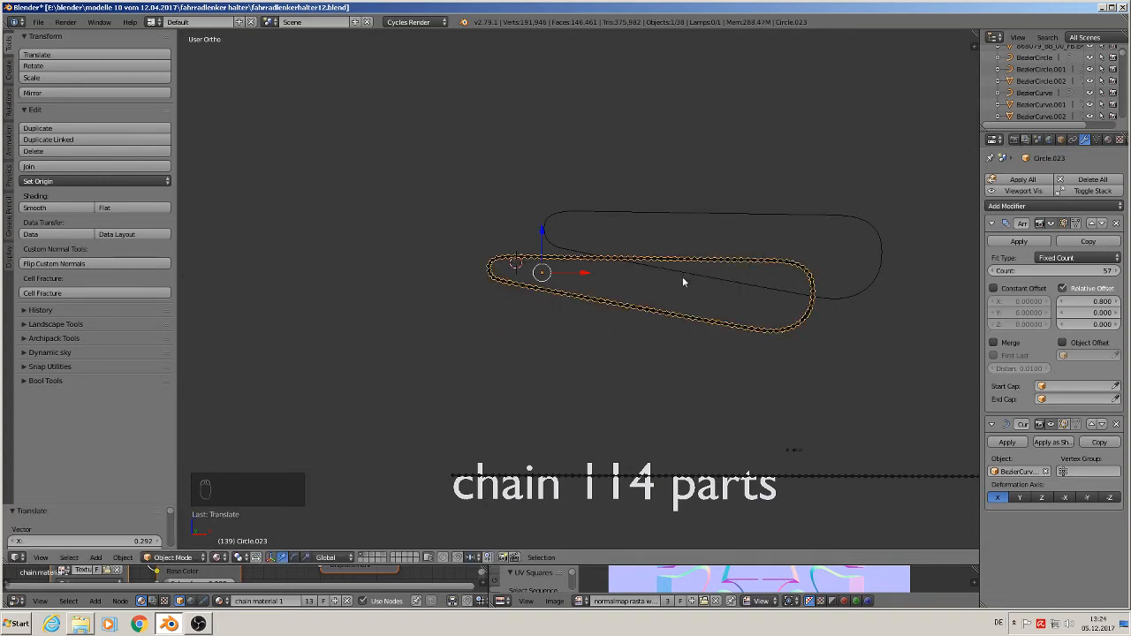
key(KP_1)
scroll(686, 281, up, 2)
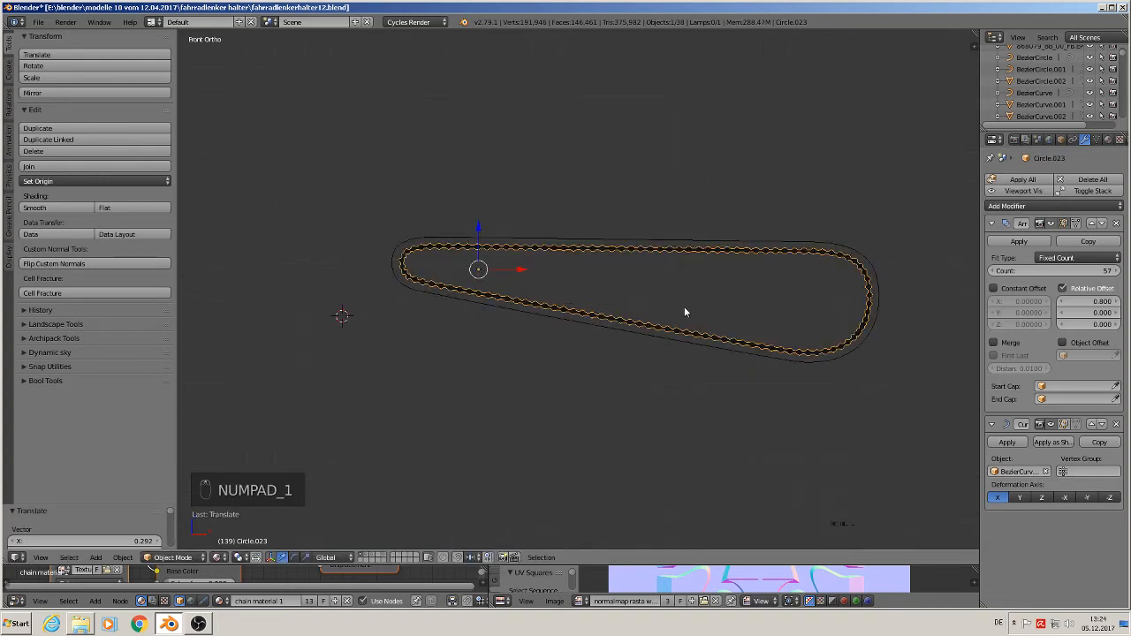
key(g)
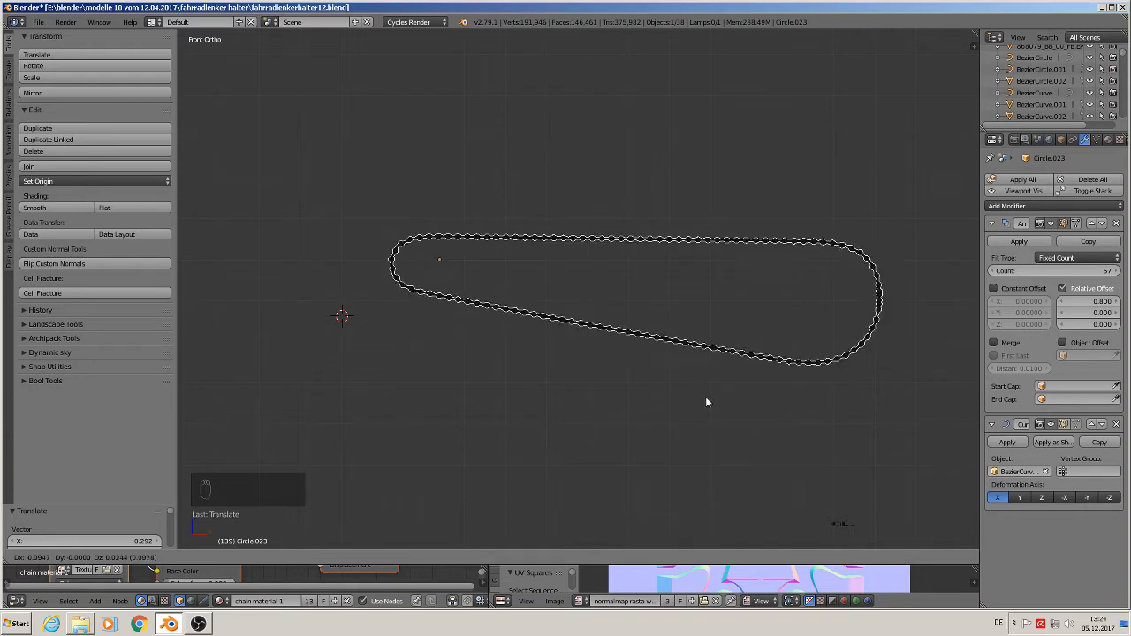
click(709, 400)
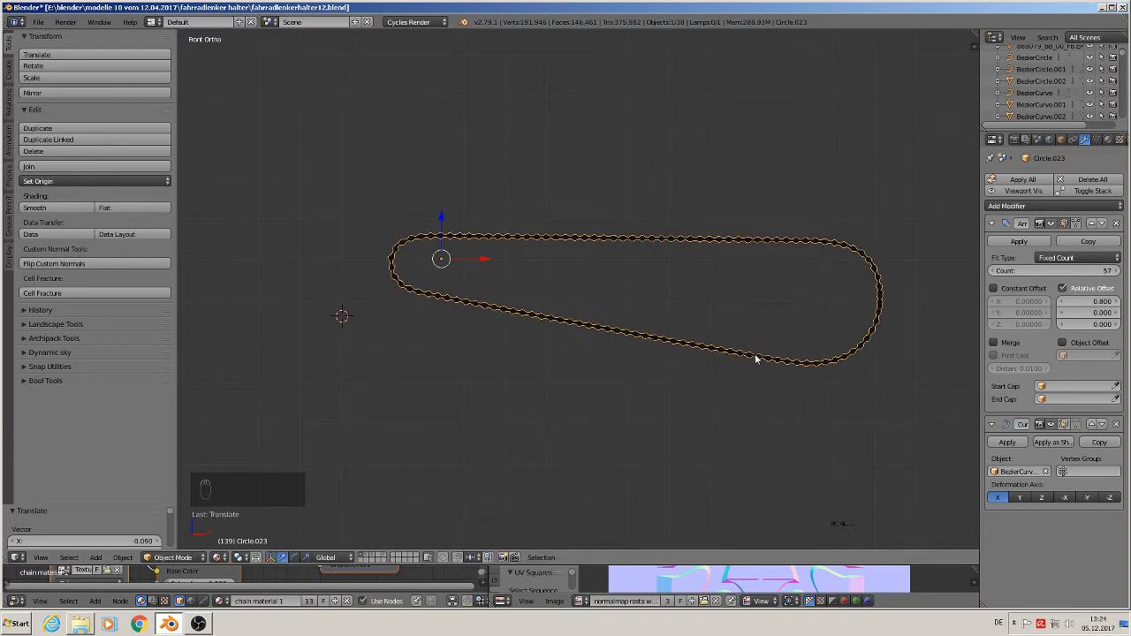
Deselect everything and examine the deformed chain links up close and around the whole loop.
scroll(752, 359, up, 2)
scroll(778, 341, up, 1)
key(Tab)
key(Tab)
scroll(781, 340, down, 2)
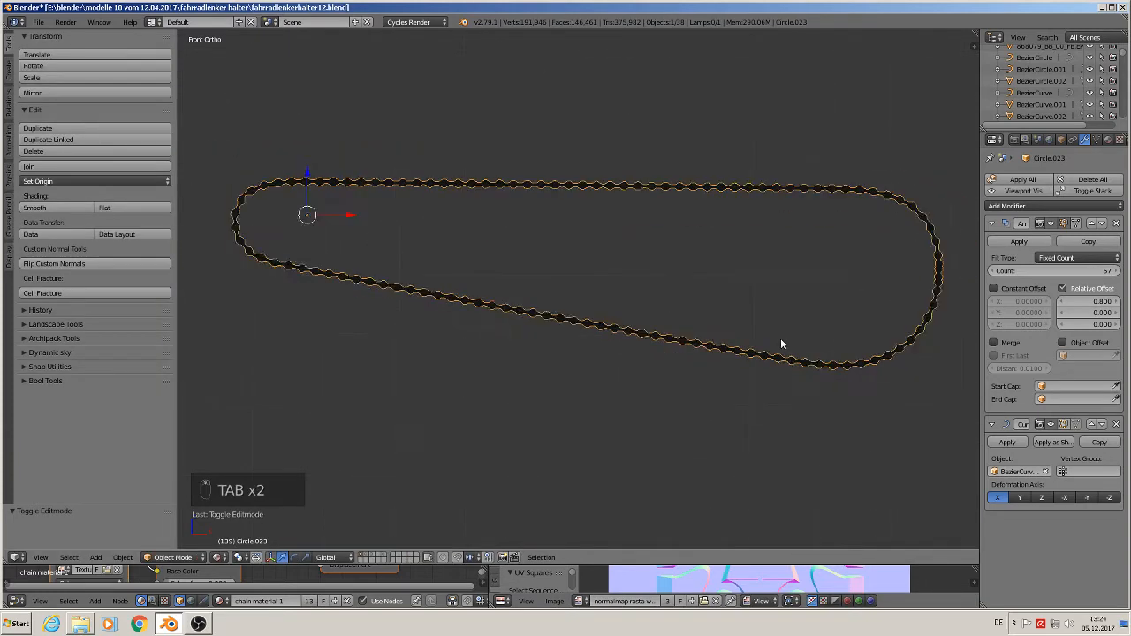
key(a)
key(a)
key(a)
middle_drag(769, 340, 688, 306)
scroll(683, 294, up, 5)
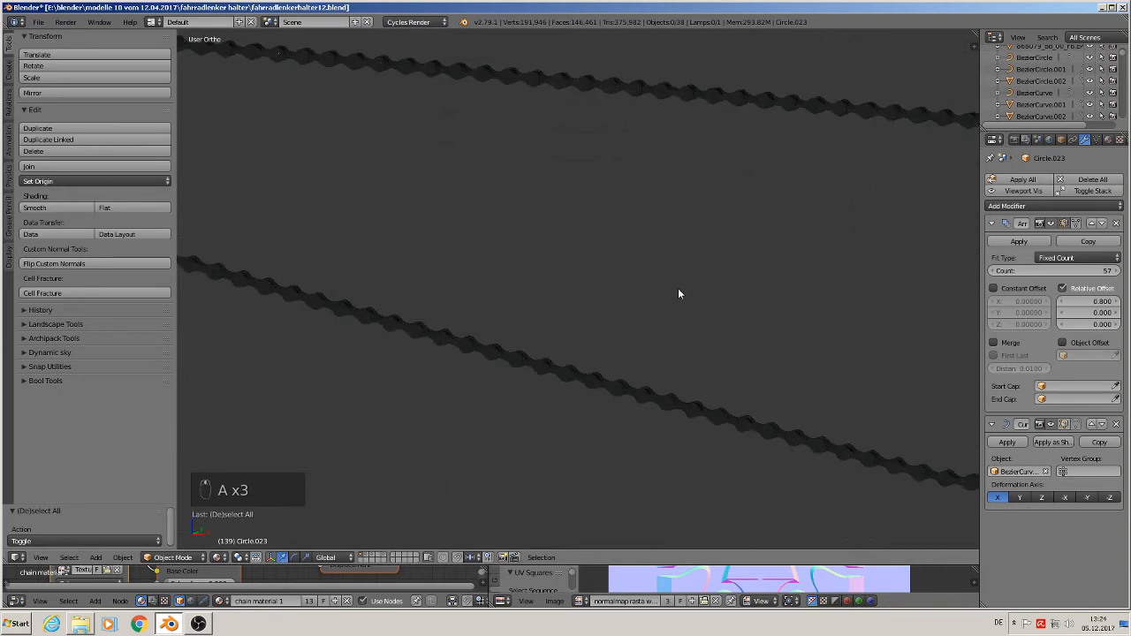
shift+middle_drag(415, 312, 838, 324)
scroll(787, 325, up, 6)
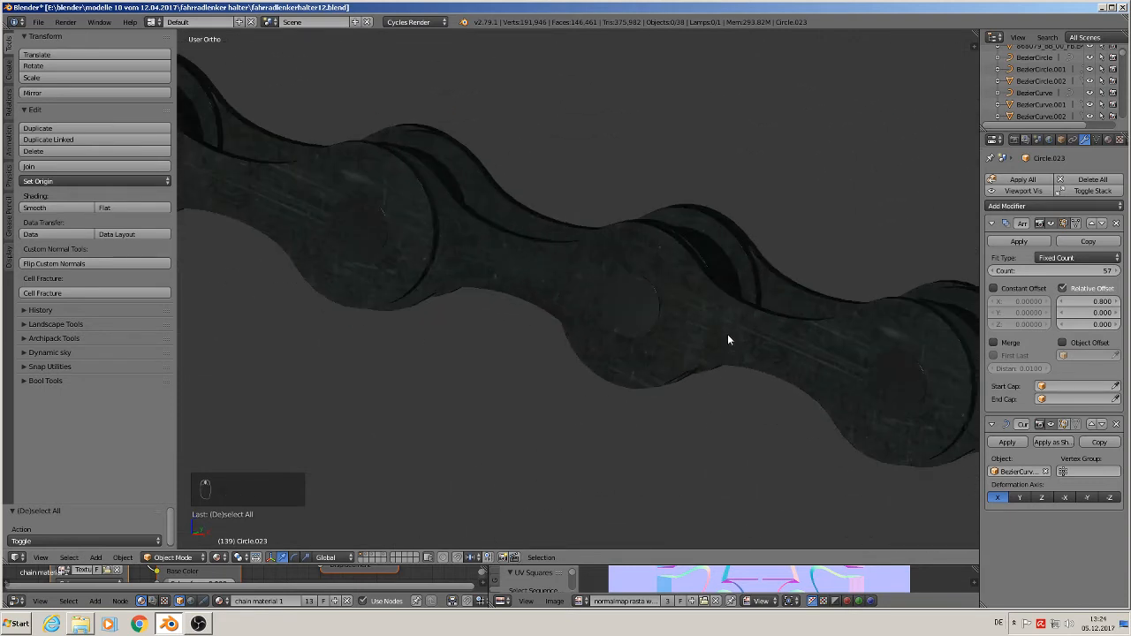
scroll(726, 340, down, 7)
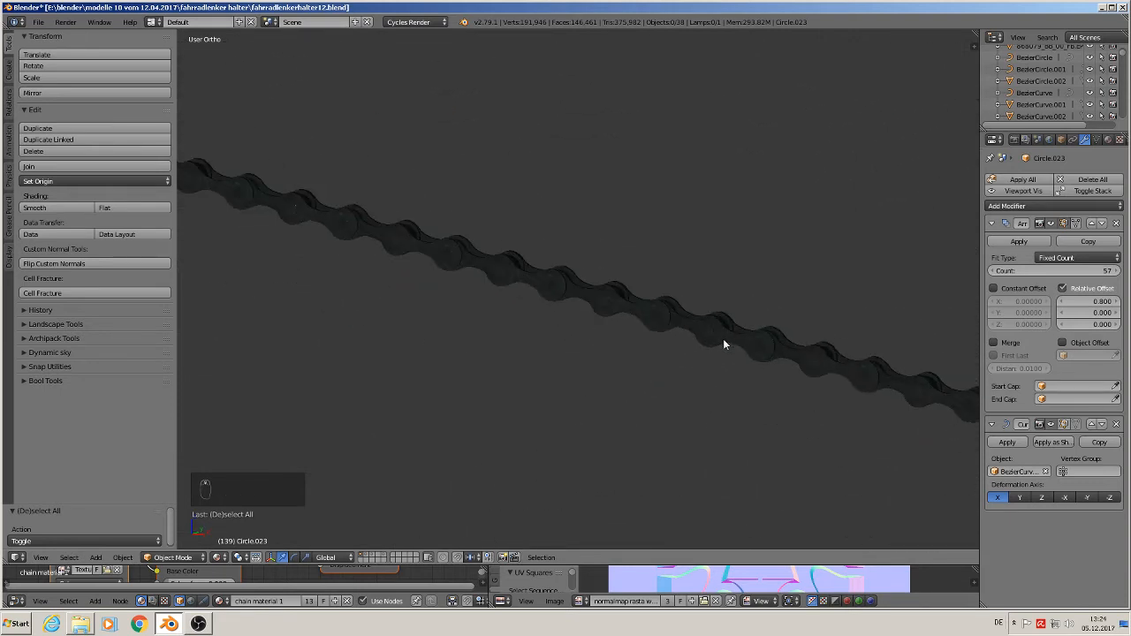
scroll(718, 343, down, 3)
shift+middle_drag(717, 343, 478, 248)
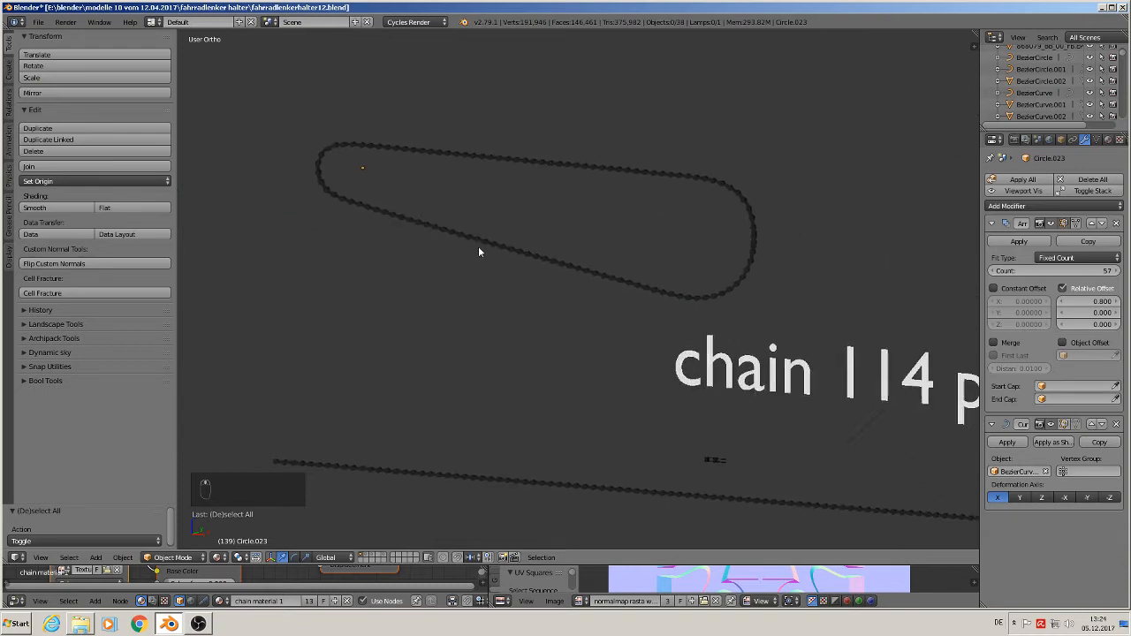
Duplicate the closed chain together with its path curve straight upward along Z and move the copy to the third layer.
scroll(495, 258, down, 4)
key(KP_1)
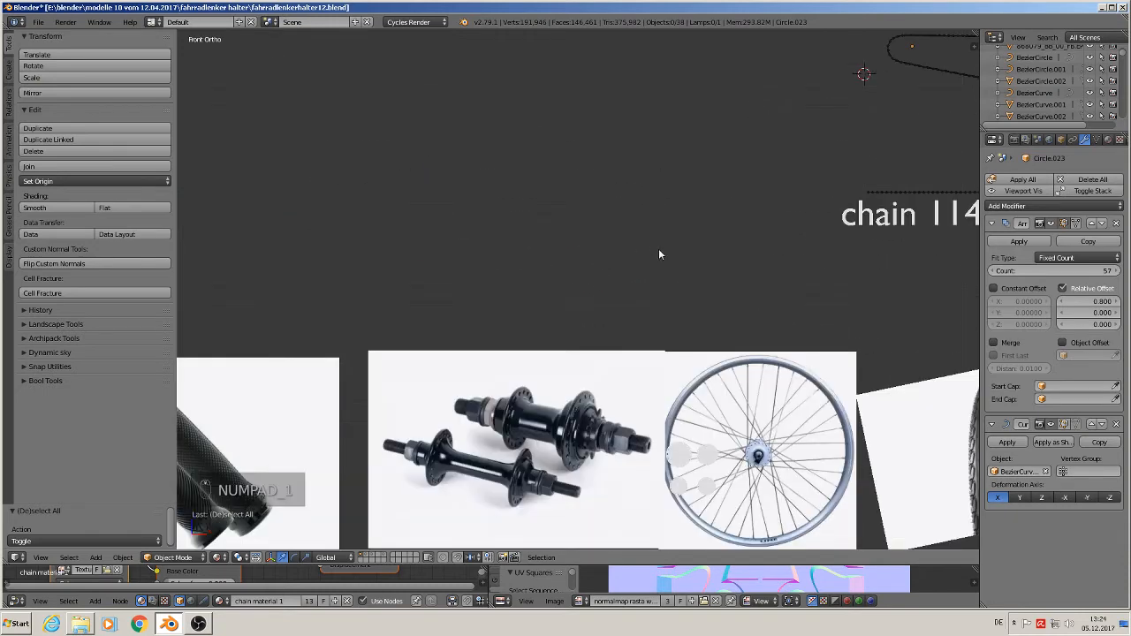
scroll(786, 174, down, 3)
shift+middle_drag(786, 174, 476, 257)
scroll(518, 254, up, 3)
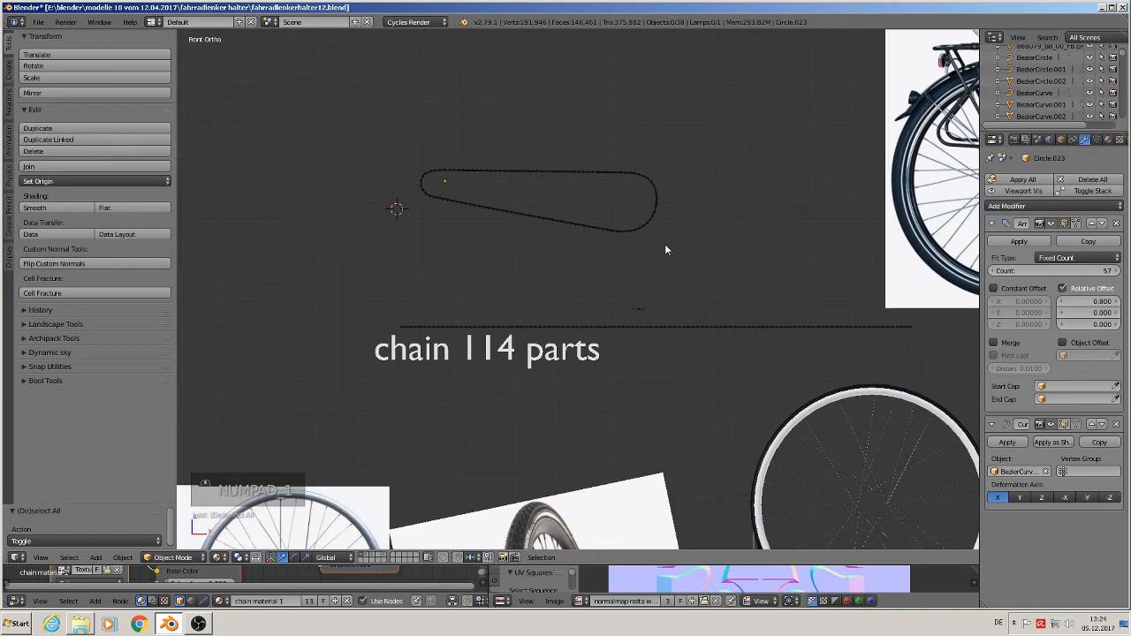
key(b)
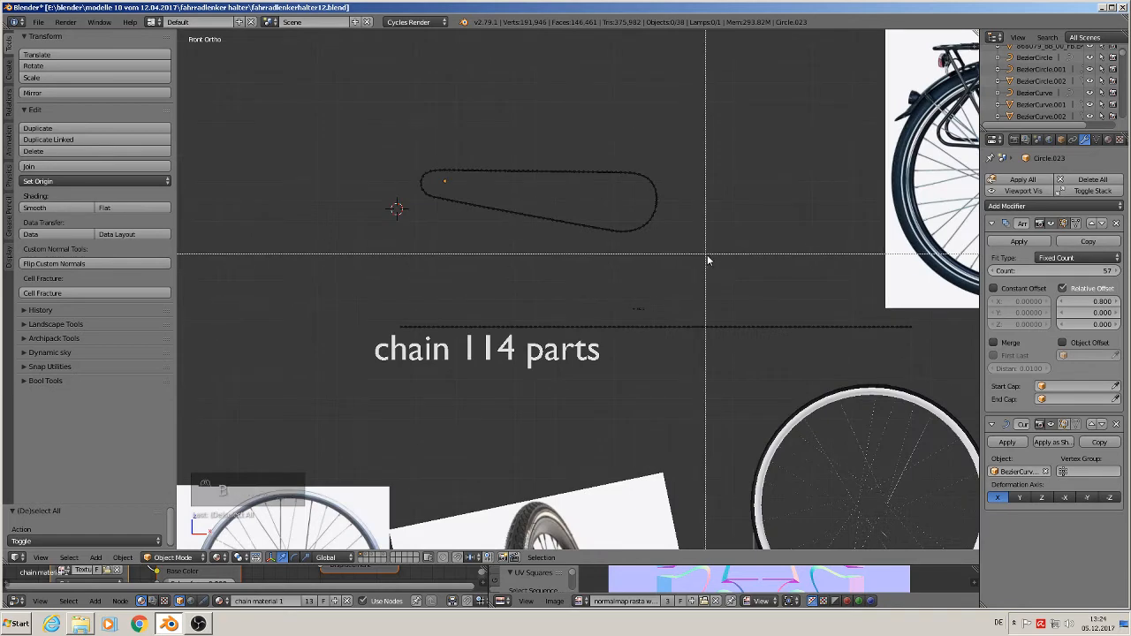
drag(710, 257, 338, 121)
scroll(540, 205, down, 2)
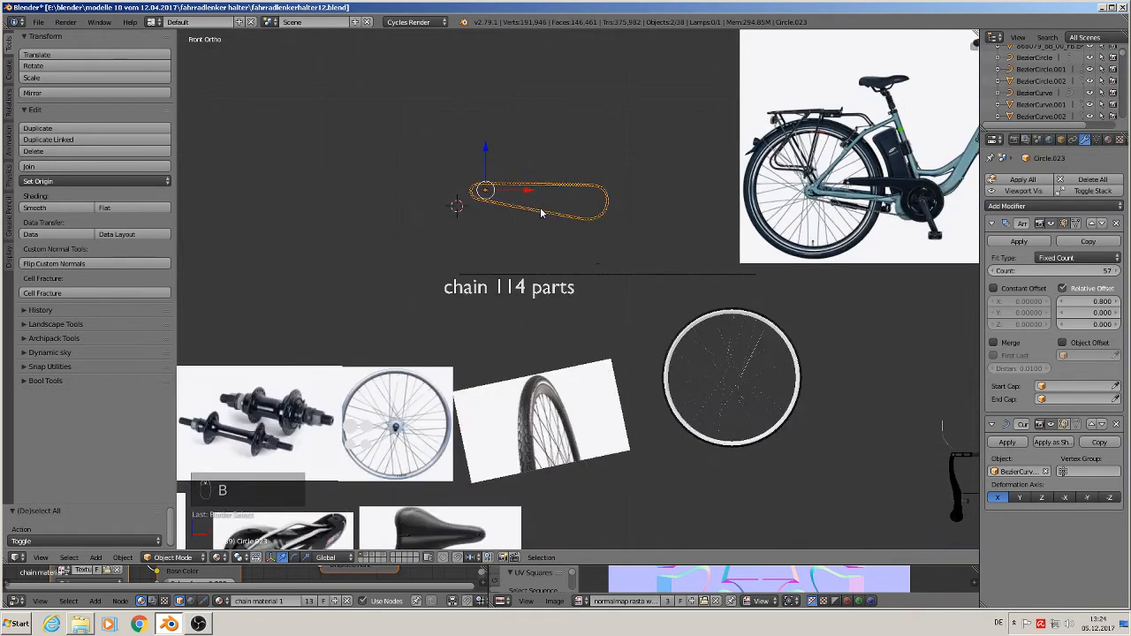
key(shift+d)
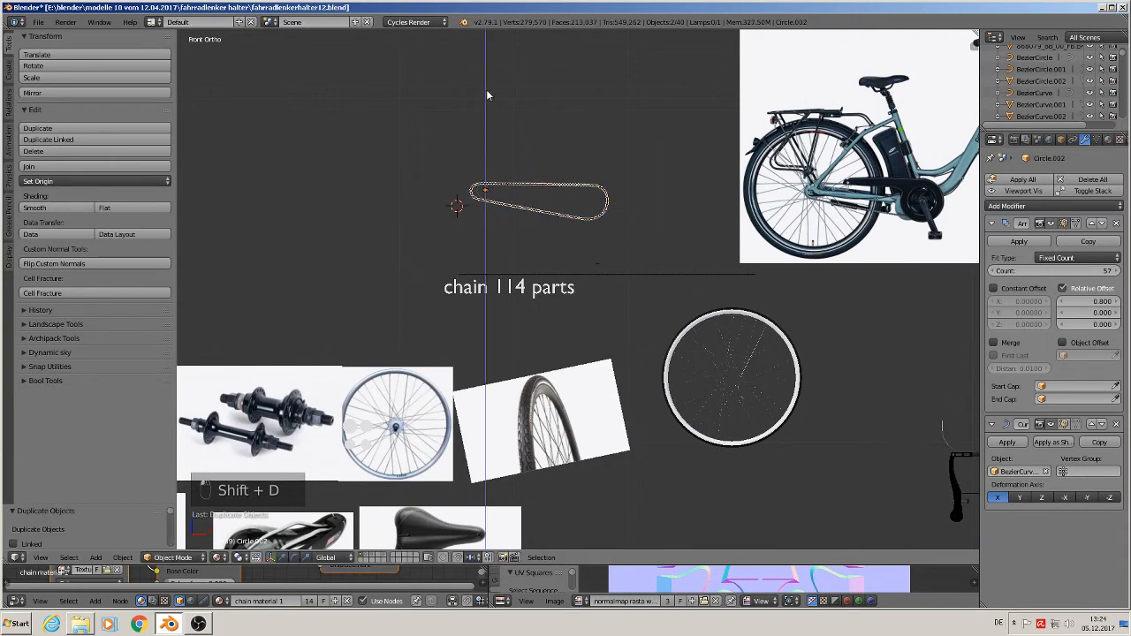
click(500, 94)
key(m)
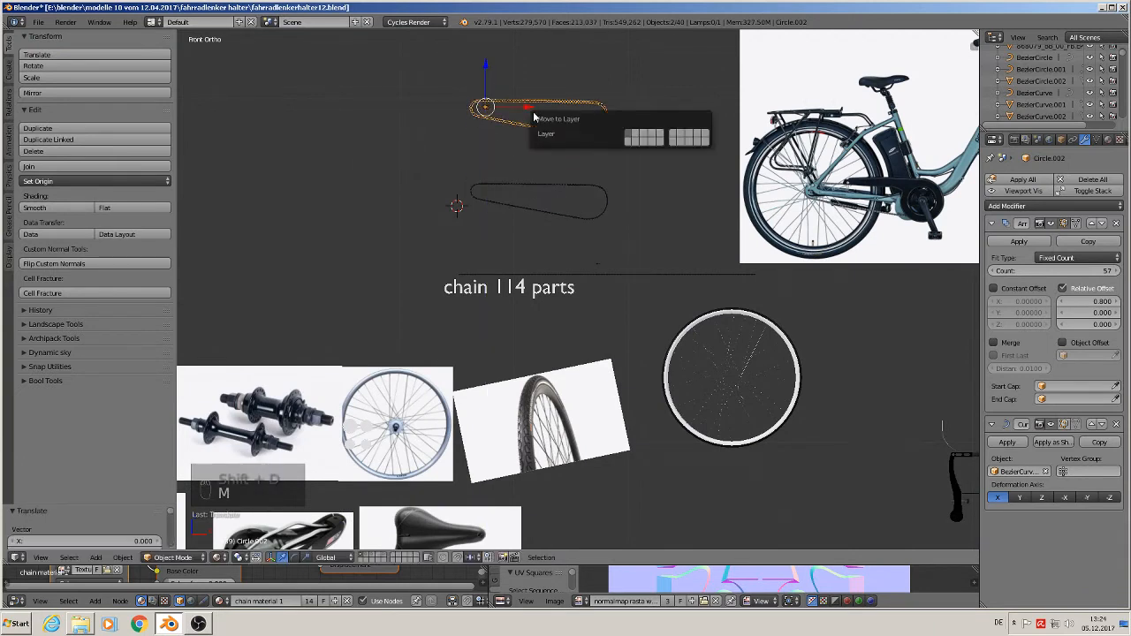
click(648, 135)
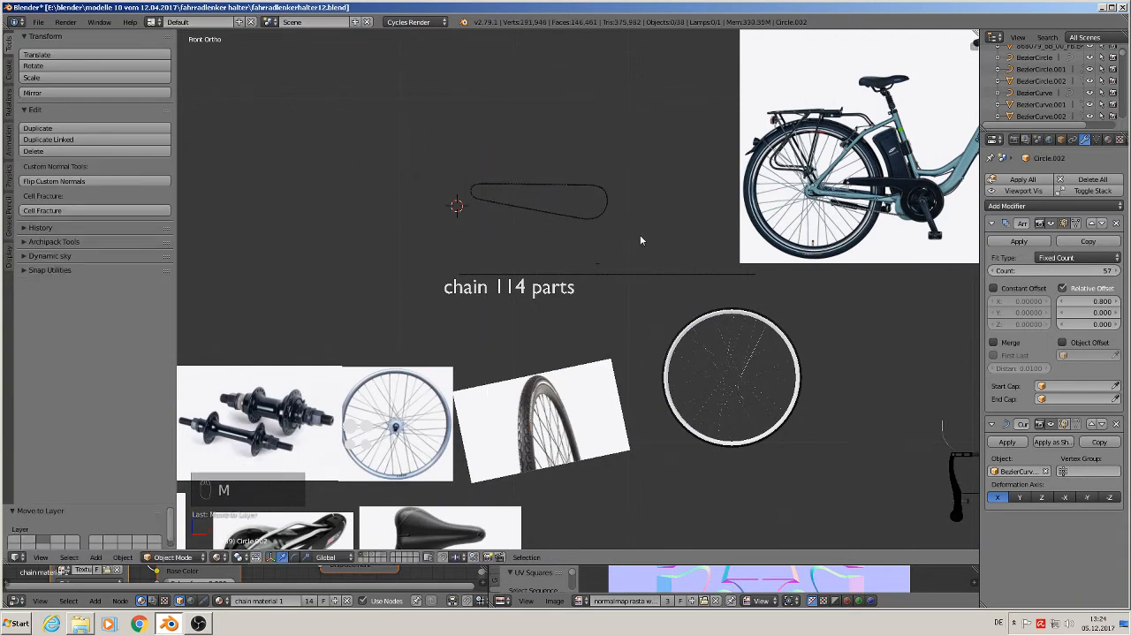
Move the remaining straight chain row and the small separate chain link to the third layer.
scroll(597, 289, up, 7)
right_click(574, 249)
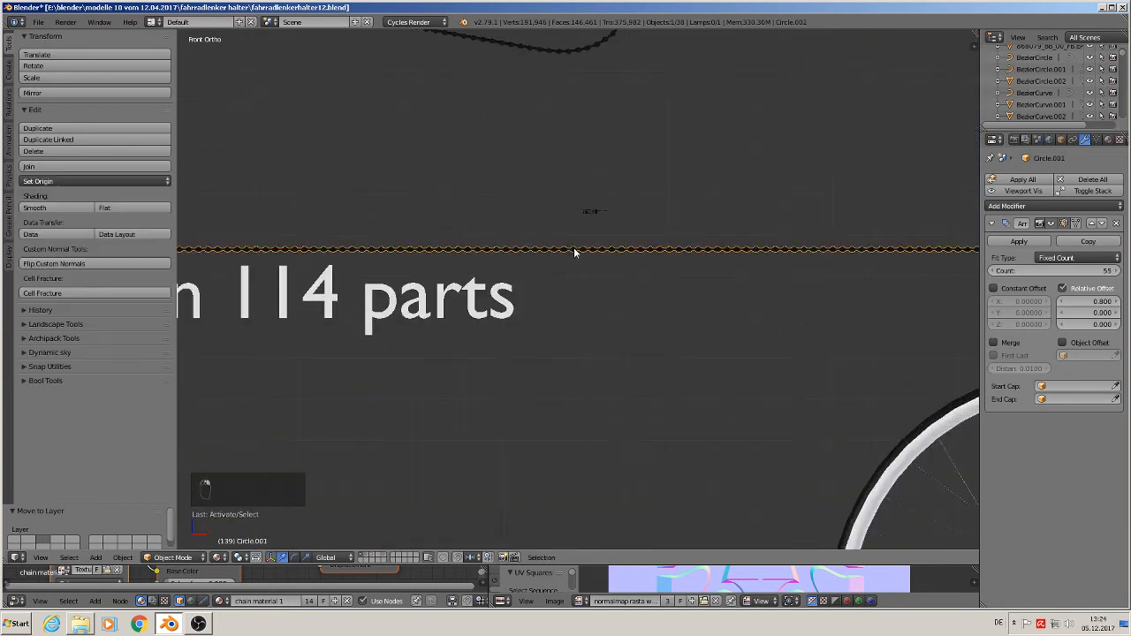
key(m)
click(688, 272)
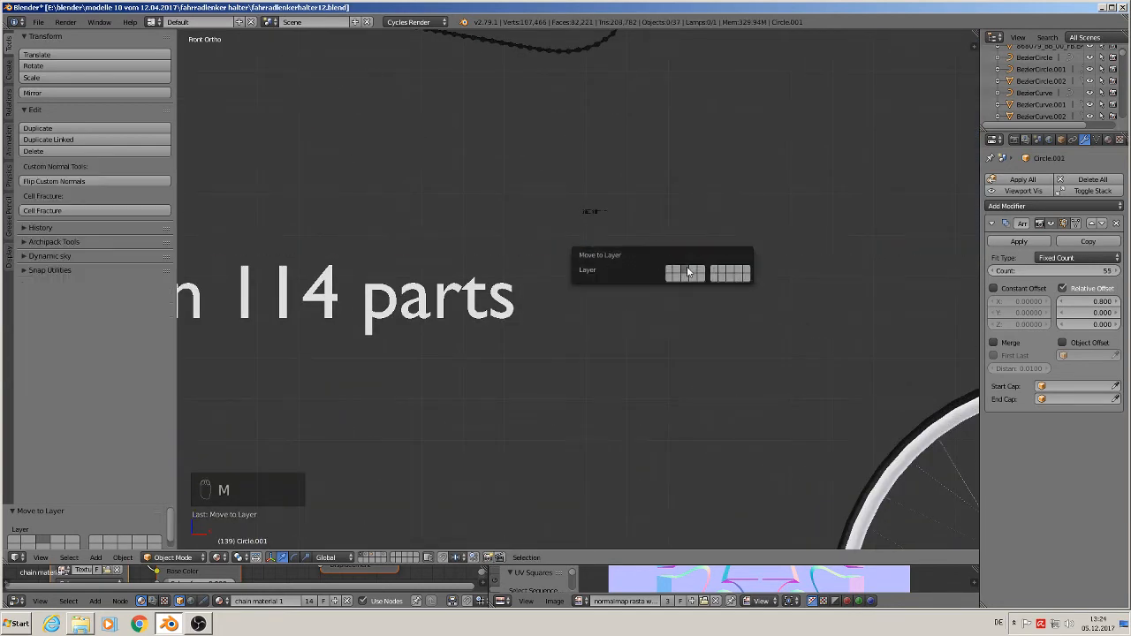
right_click(593, 212)
key(m)
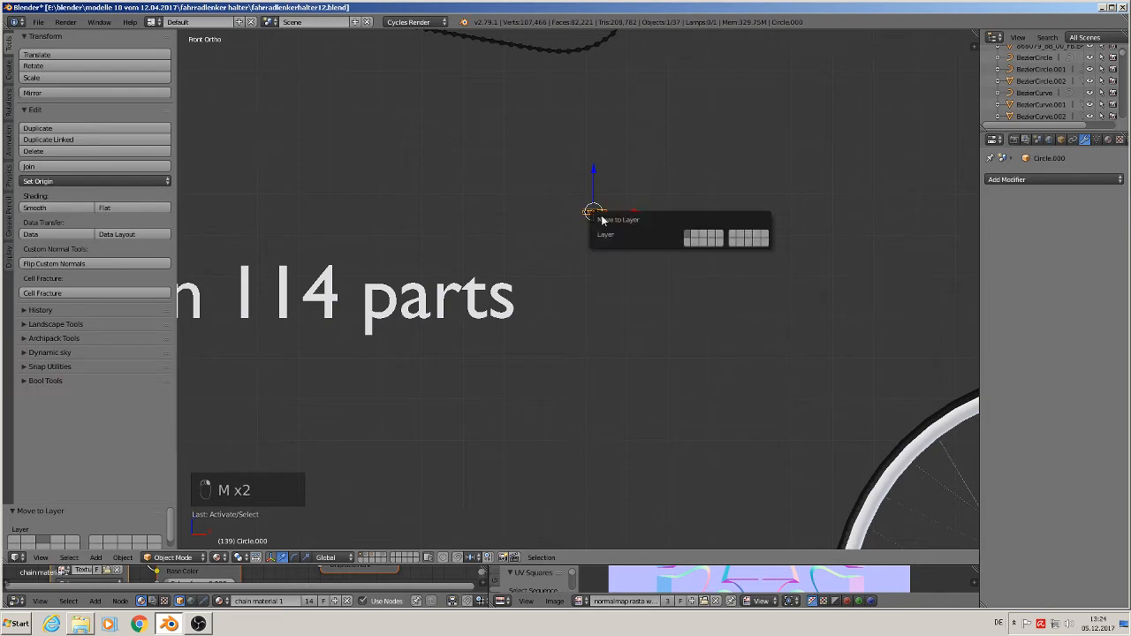
click(702, 236)
Delete the "chain 114 parts" text object below the closed chain.
scroll(555, 302, down, 7)
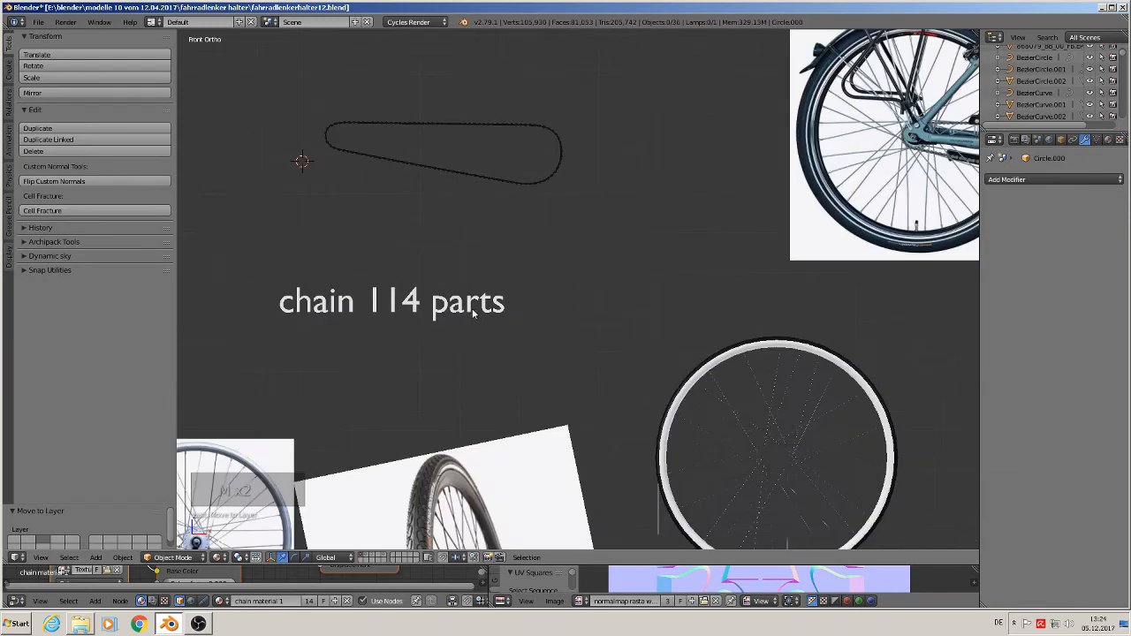
right_click(453, 305)
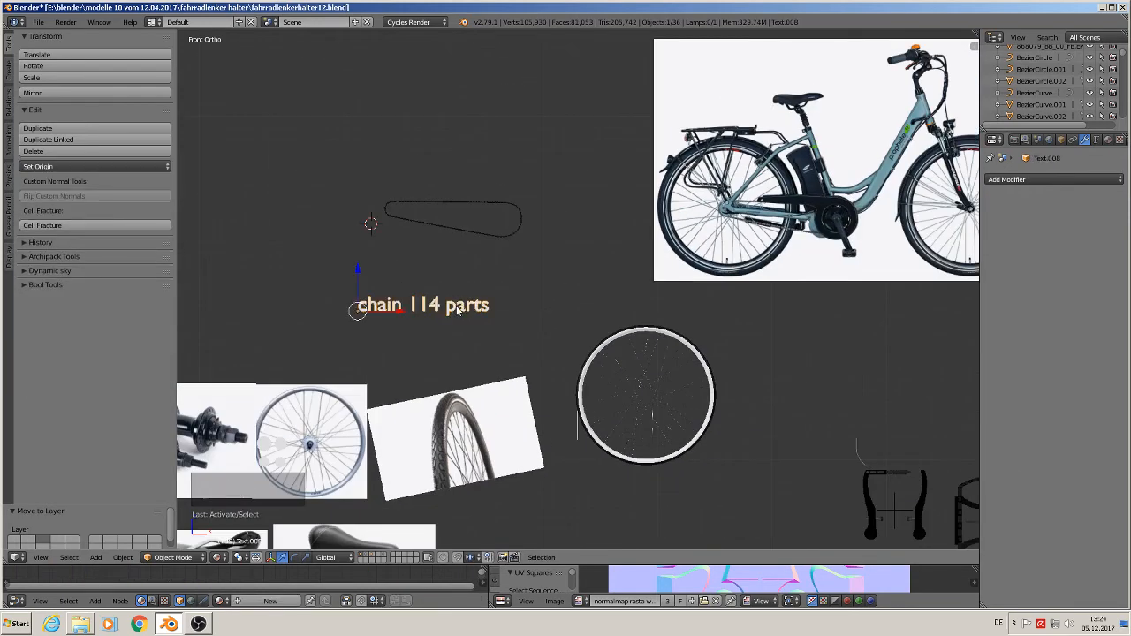
key(Delete)
scroll(459, 296, up, 3)
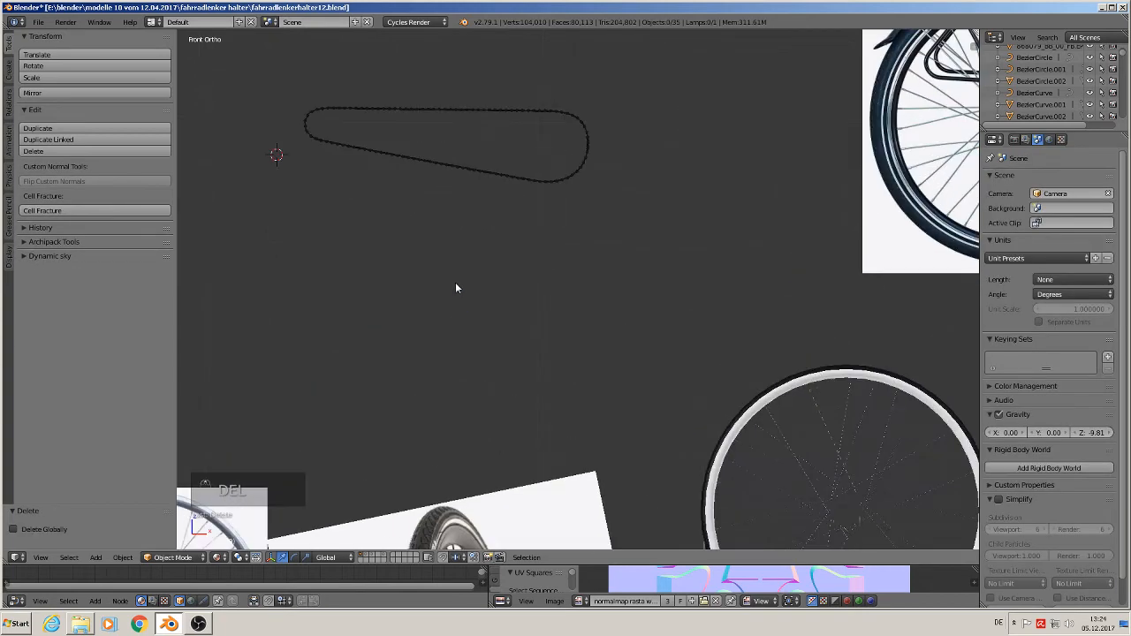
Select the closed chain and apply its Array modifier, keeping the Curve modifier live.
scroll(456, 288, up, 2)
click(532, 139)
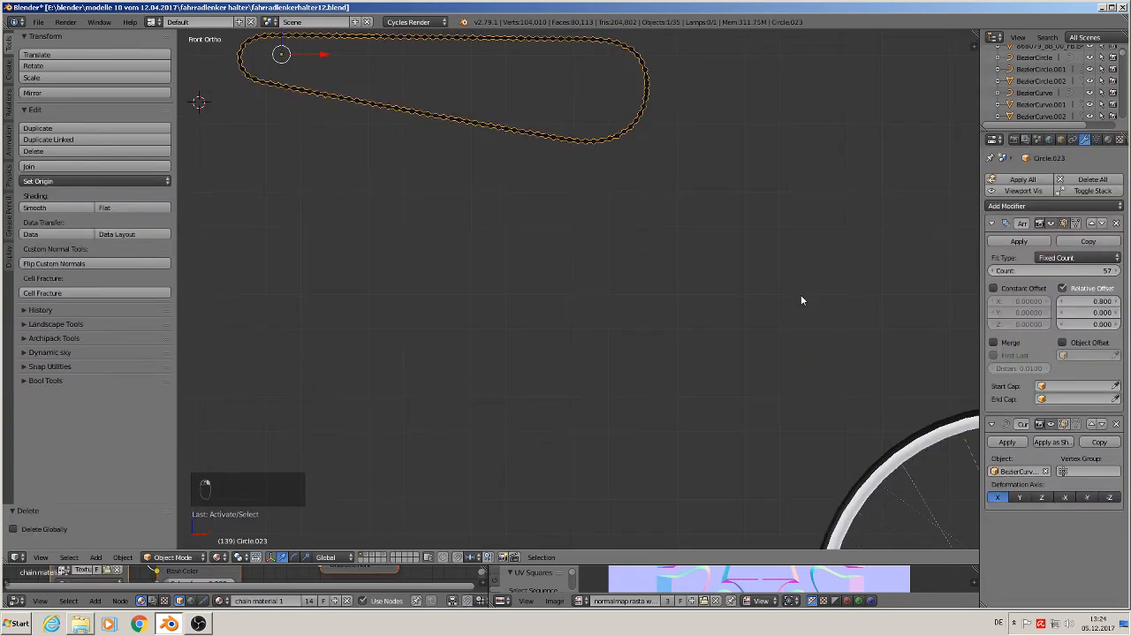
scroll(778, 296, down, 2)
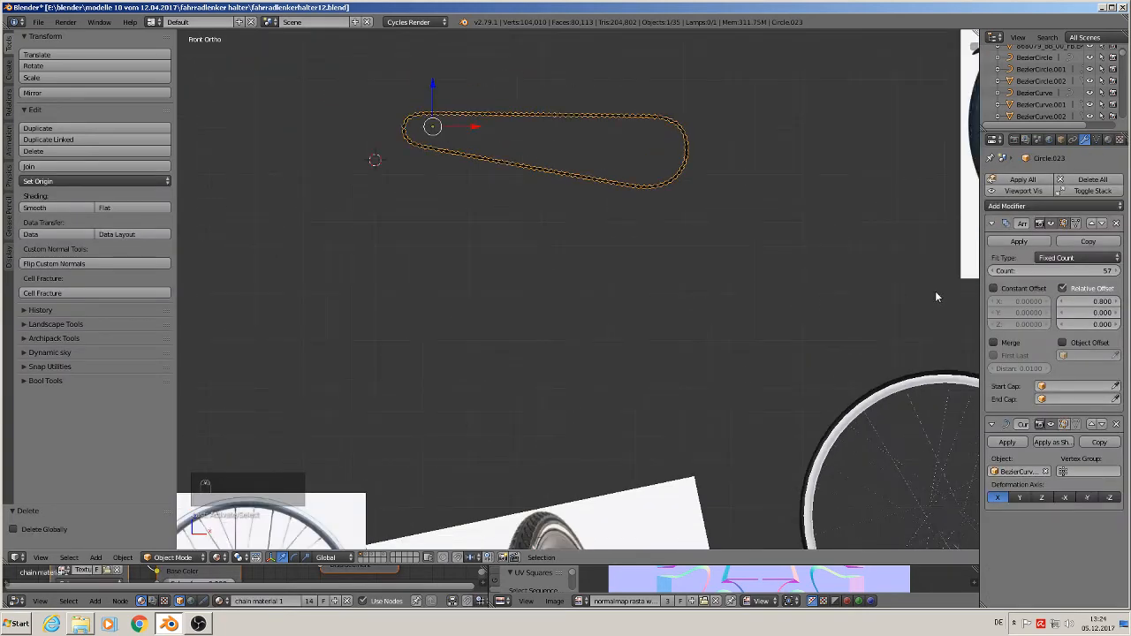
click(1019, 242)
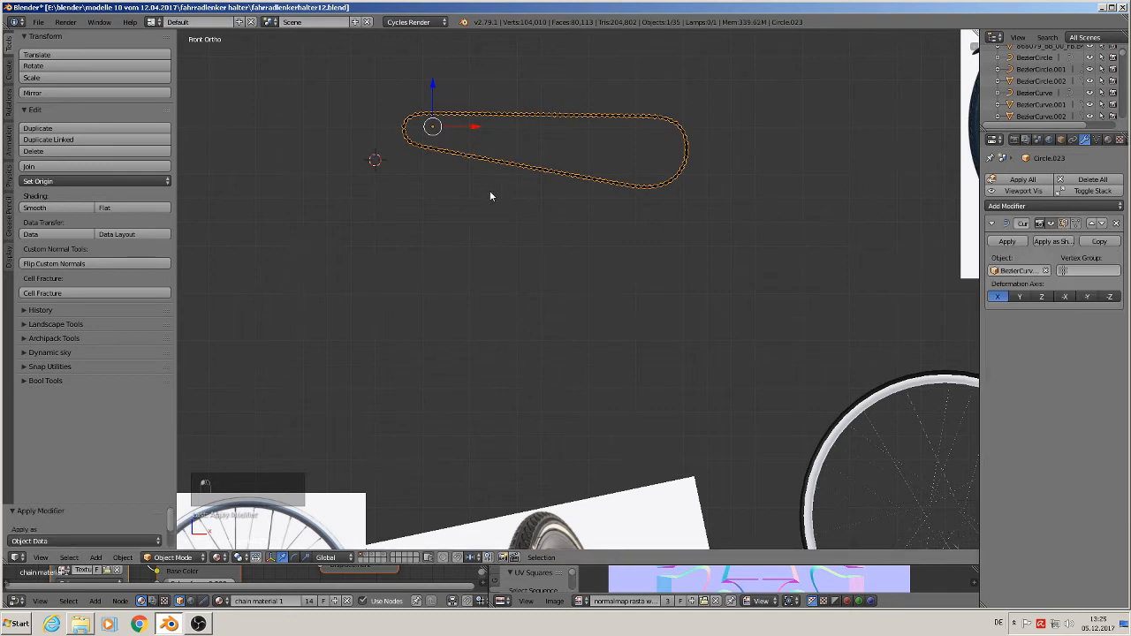
Duplicate the closed chain, apply the copy's Curve modifier, and move the copy below the original.
key(shift+d)
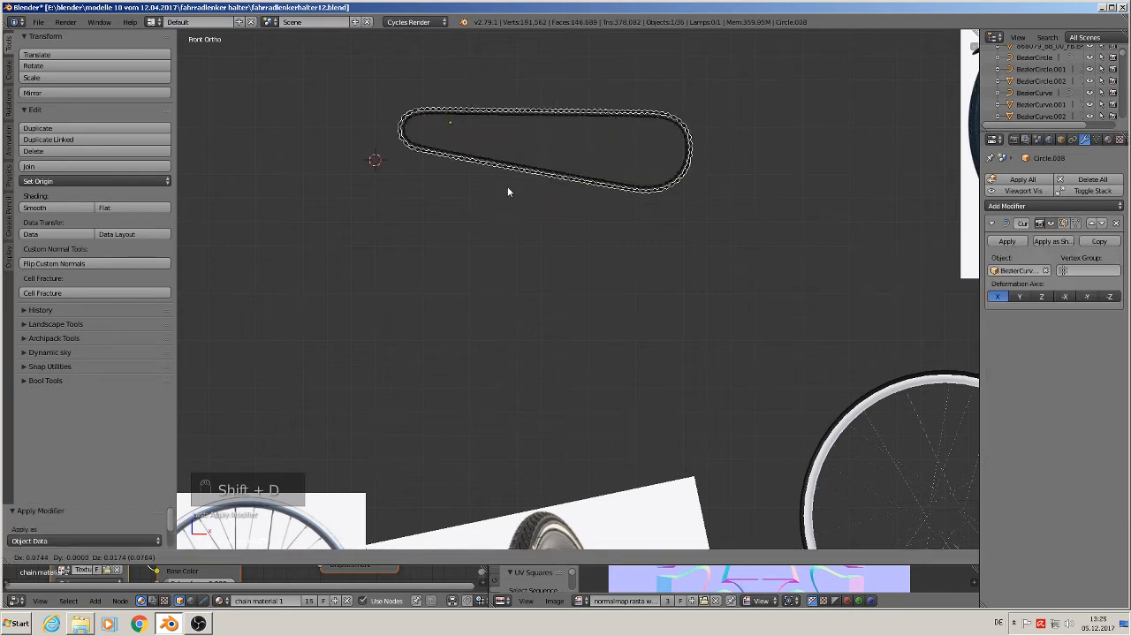
right_click(514, 198)
key(g)
right_click(557, 252)
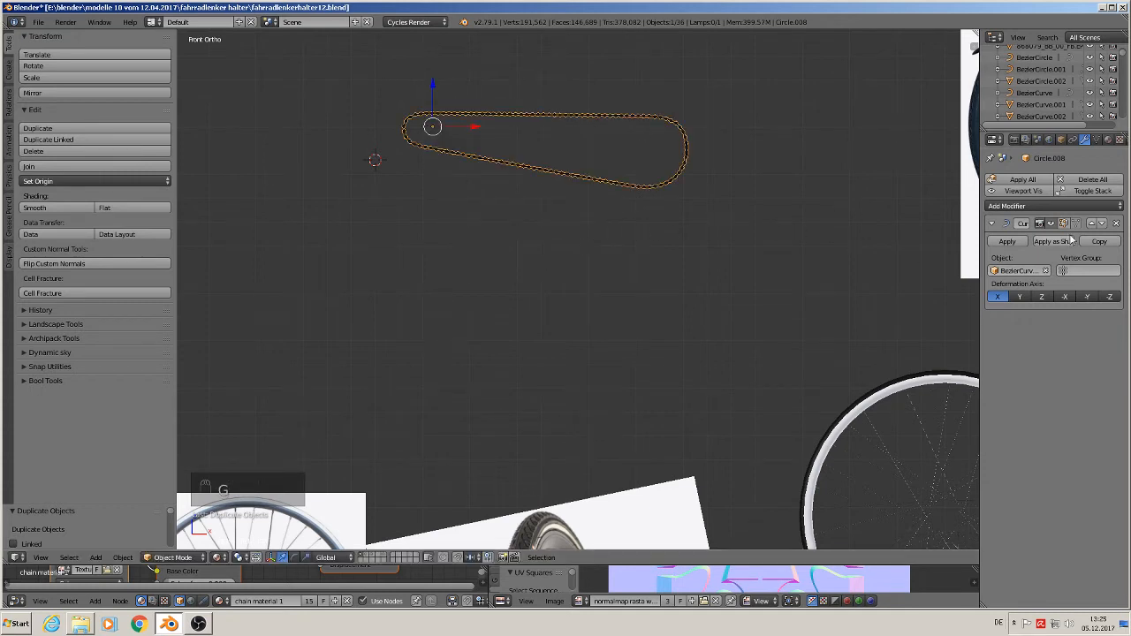
click(1007, 241)
key(g)
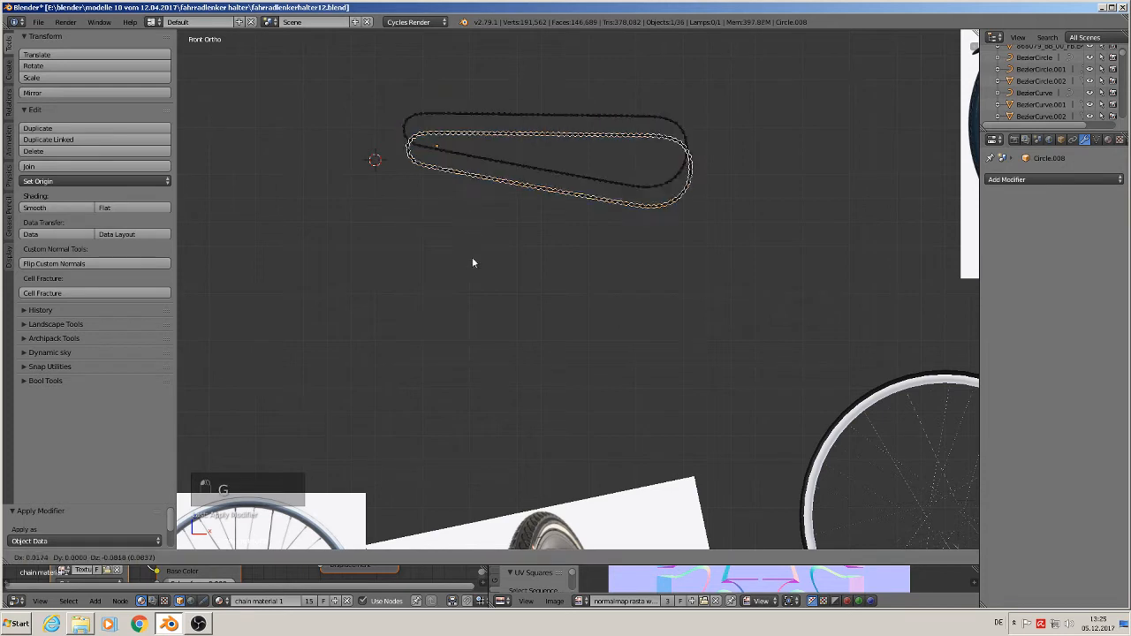
click(429, 363)
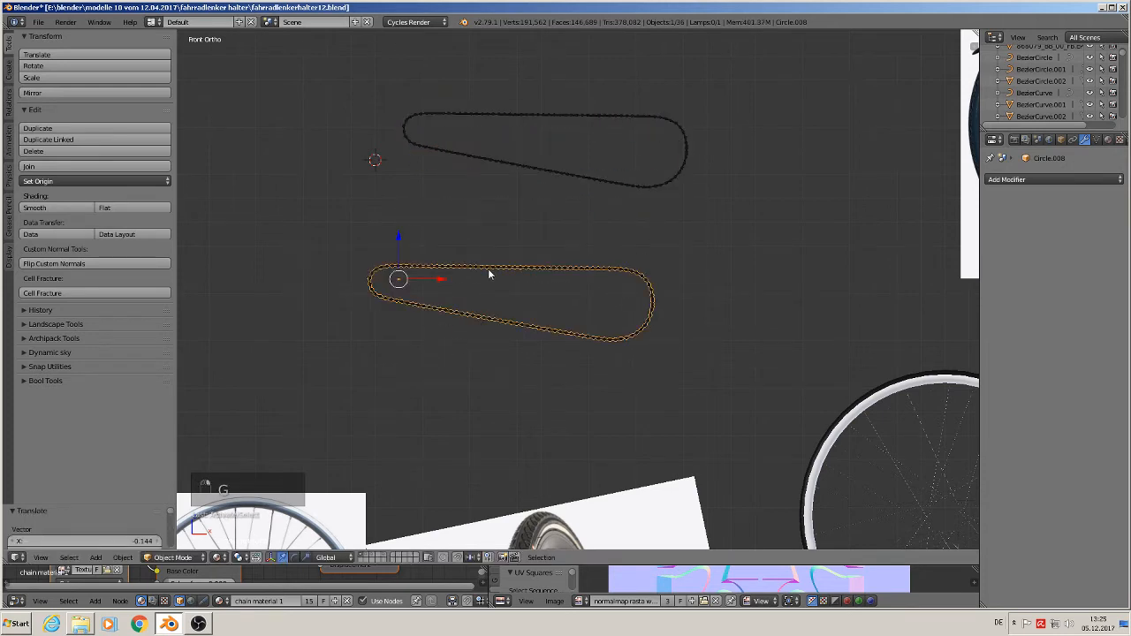
Move the upper original chain together with its Bezier path curve to the third layer.
right_click(538, 170)
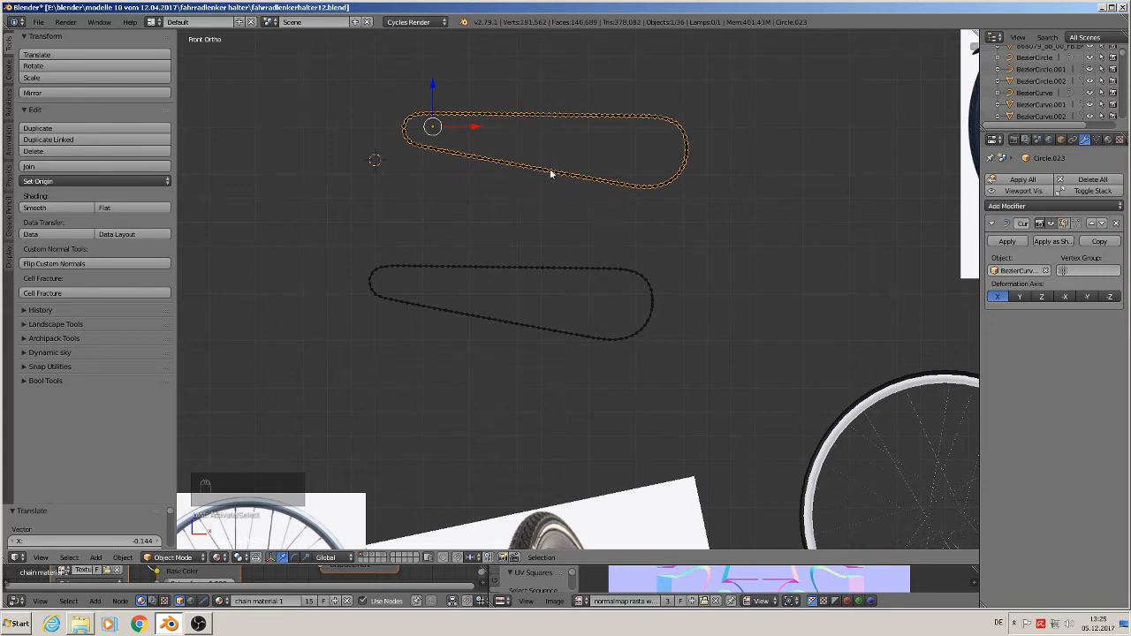
shift+right_click(550, 172)
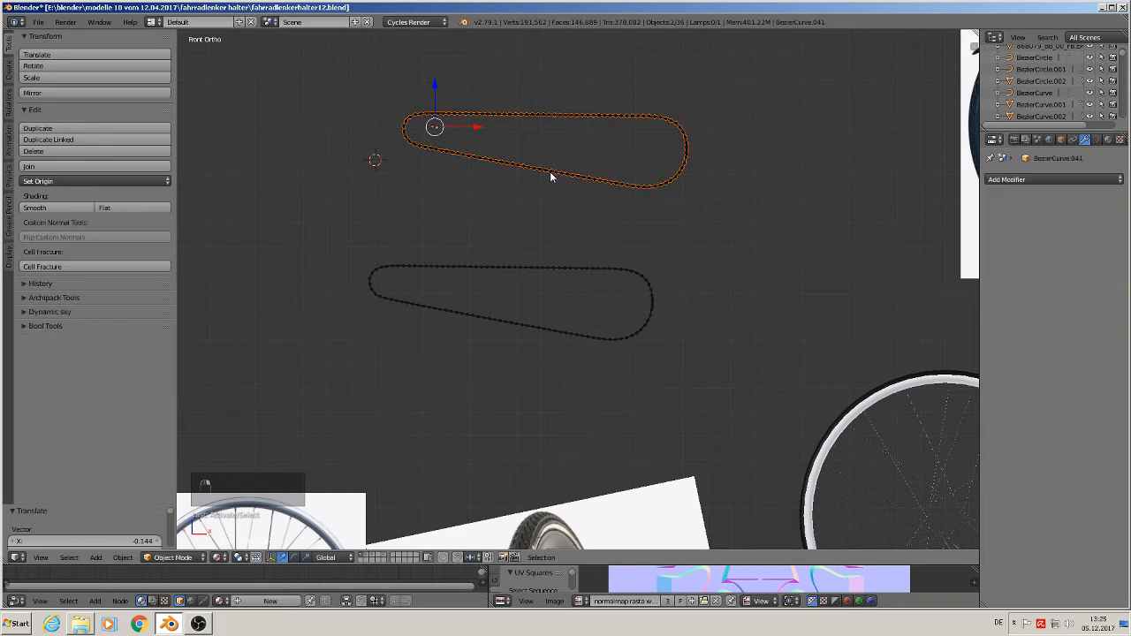
key(m)
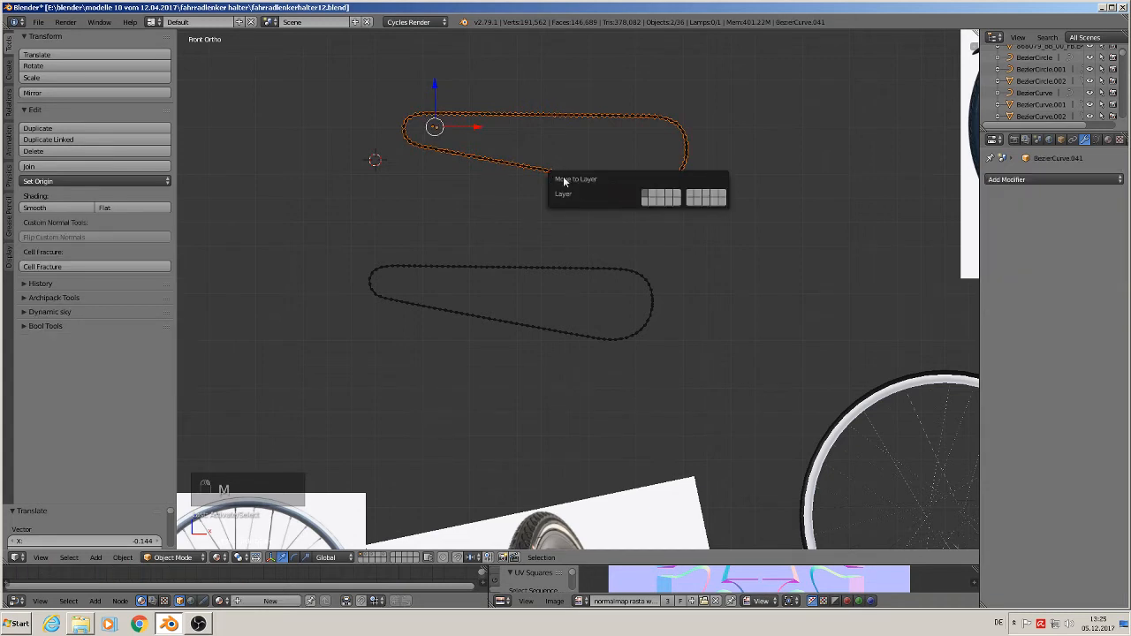
click(662, 198)
Select the remaining chain copy, inspect its mesh in Edit Mode, and look over the surrounding bicycle parts and reference images.
right_click(555, 288)
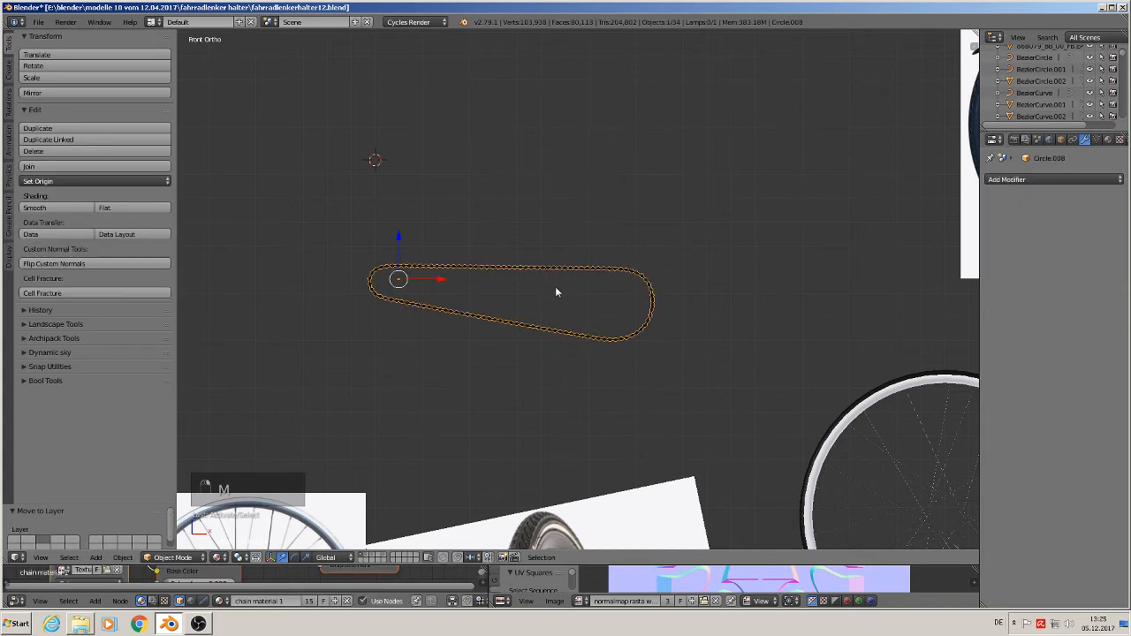
scroll(561, 293, up, 4)
key(Tab)
scroll(559, 288, up, 3)
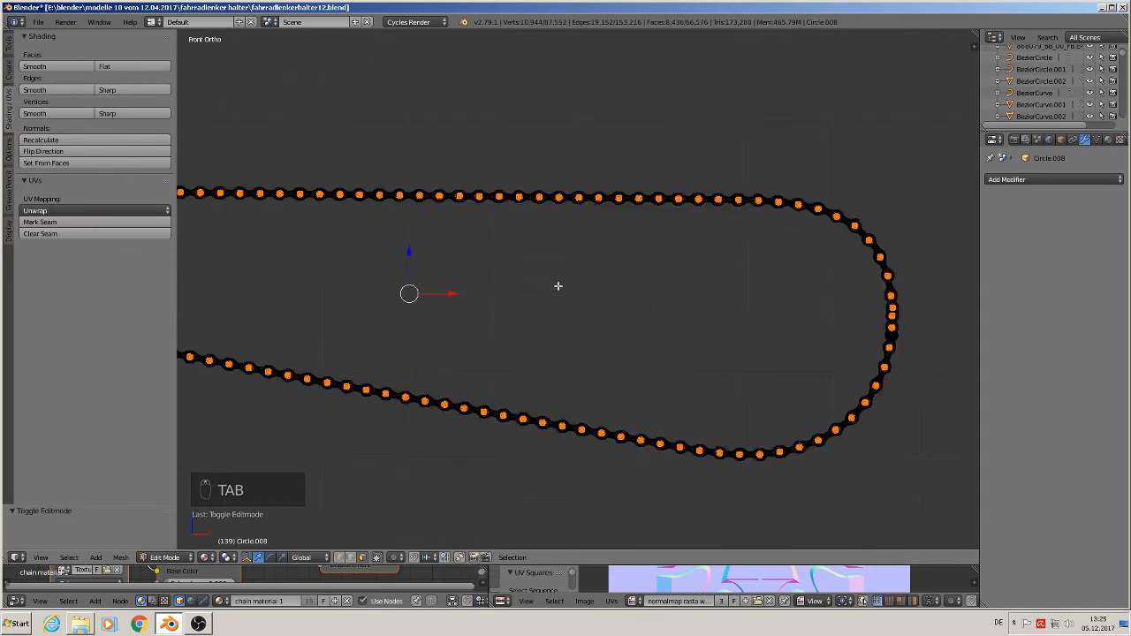
key(Tab)
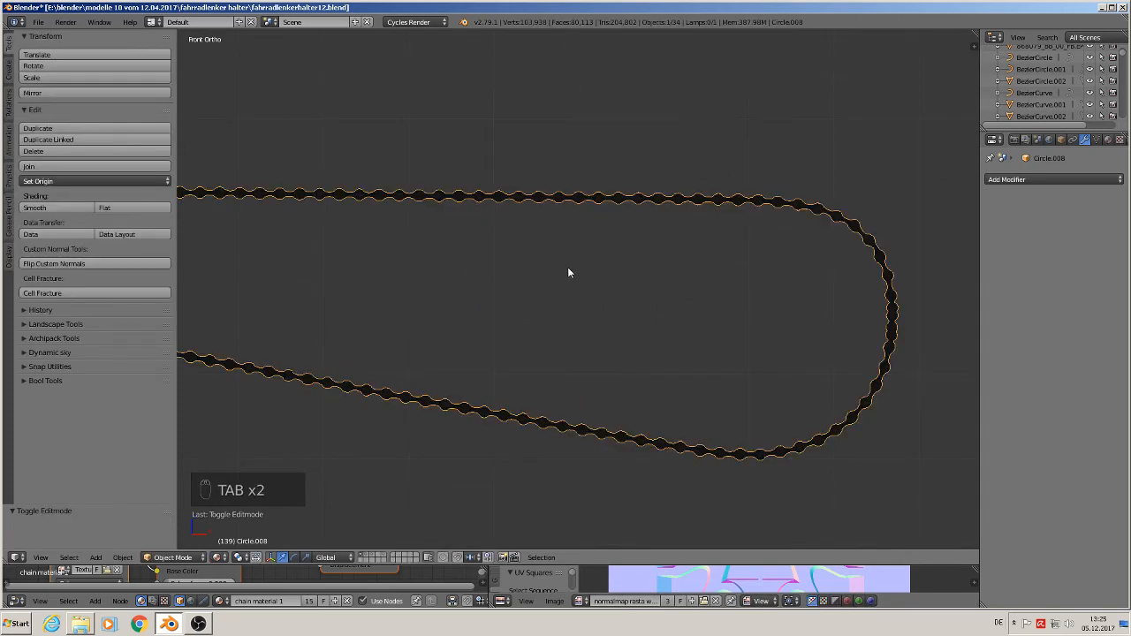
scroll(557, 288, down, 8)
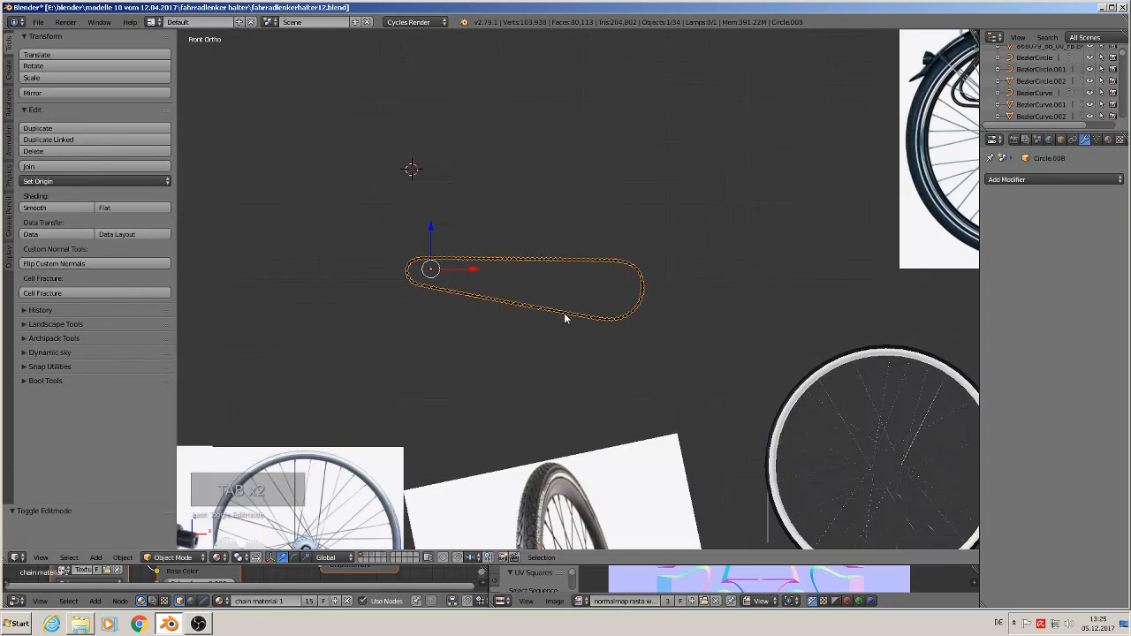
scroll(565, 319, down, 4)
shift+middle_drag(608, 355, 493, 253)
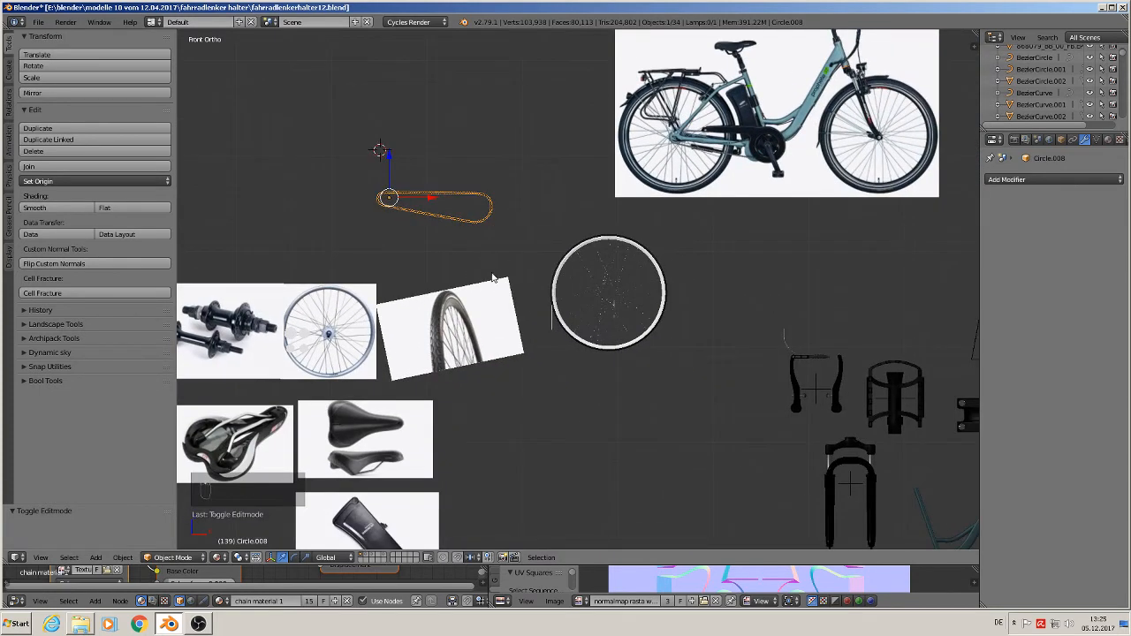
scroll(398, 570, up, 1)
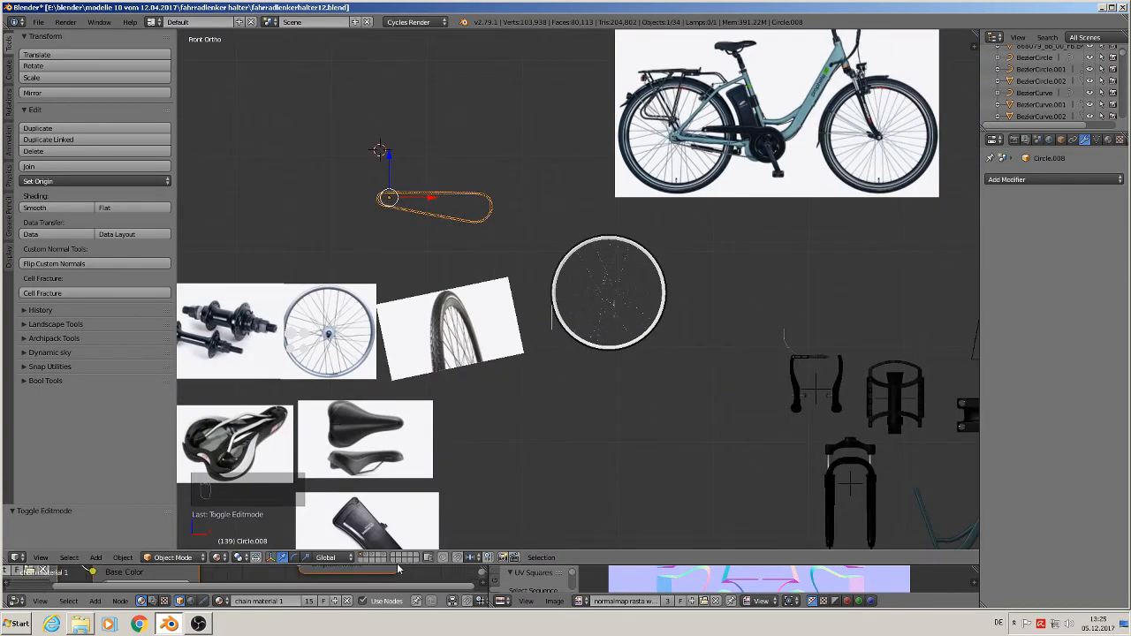
shift+middle_drag(503, 516, 574, 427)
scroll(574, 427, up, 3)
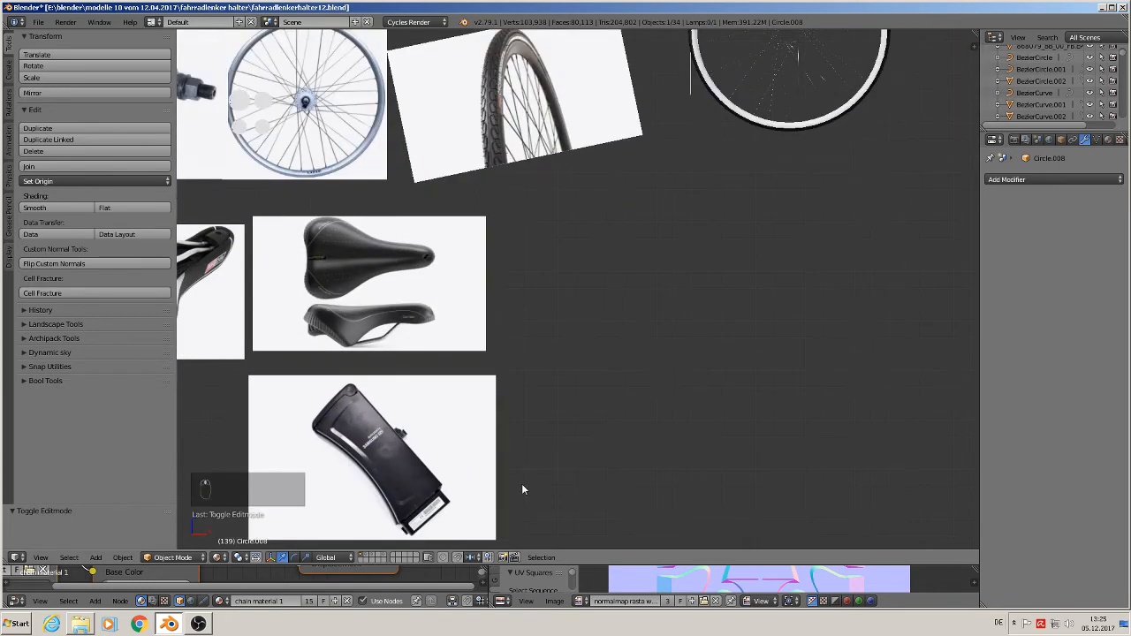
scroll(521, 487, down, 2)
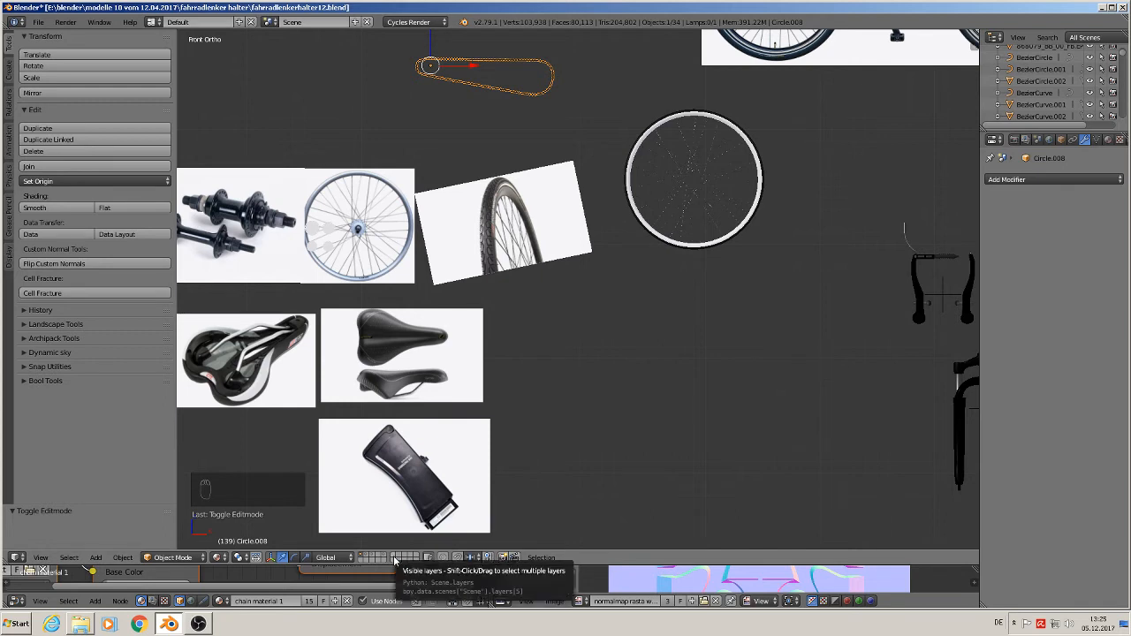
Move the chain copy to the sixth layer and show only that layer.
key(m)
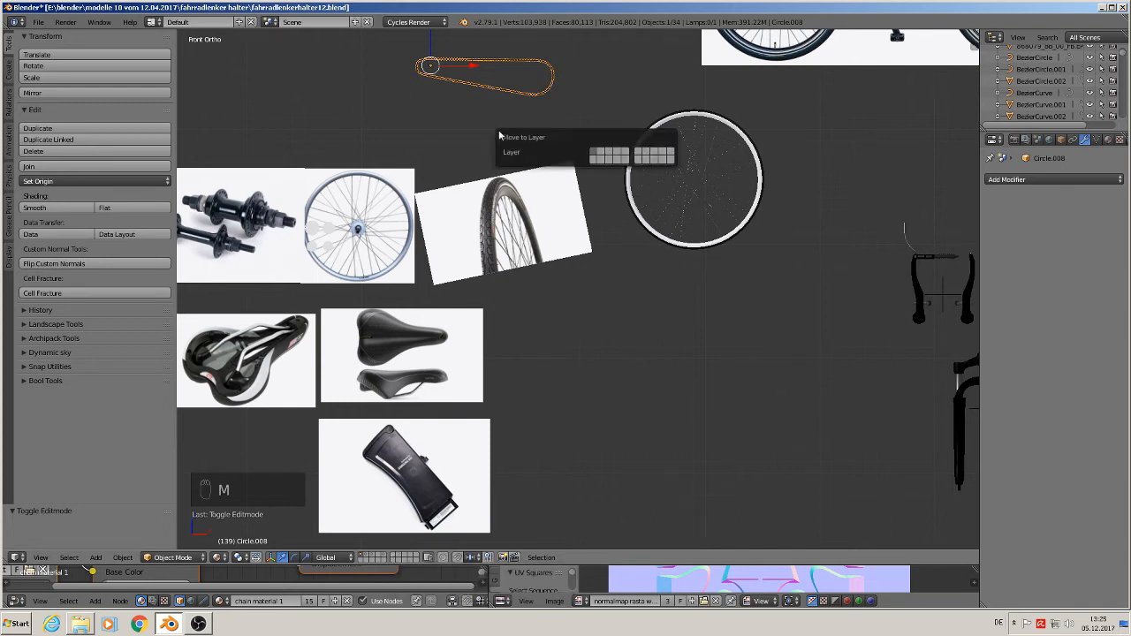
click(641, 155)
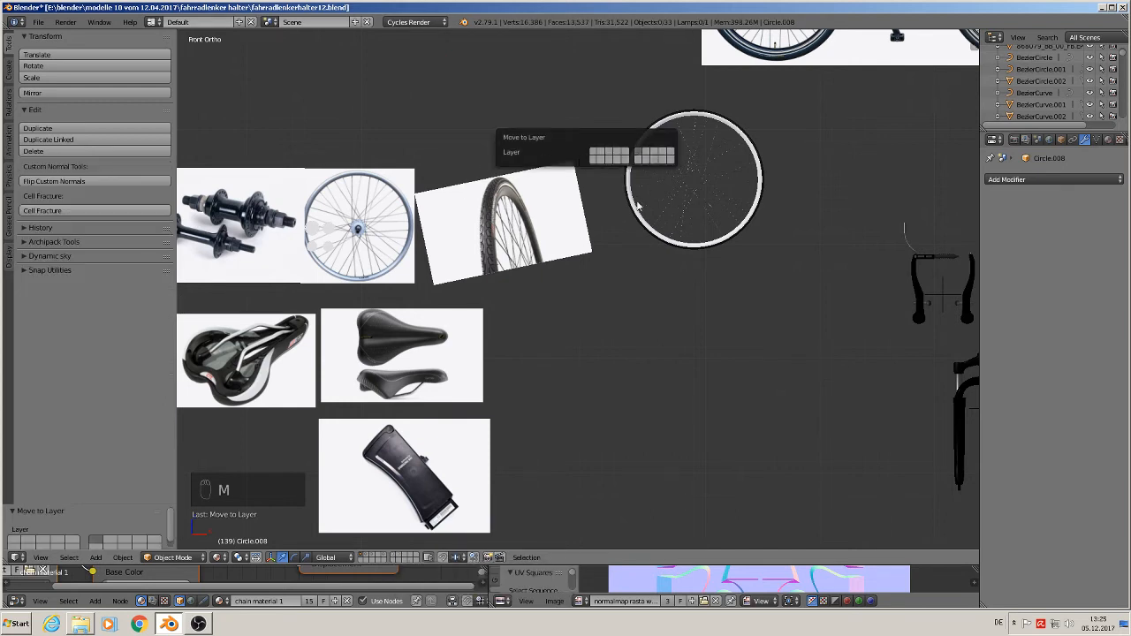
click(394, 558)
scroll(530, 328, down, 3)
shift+middle_drag(507, 314, 518, 456)
scroll(494, 402, up, 7)
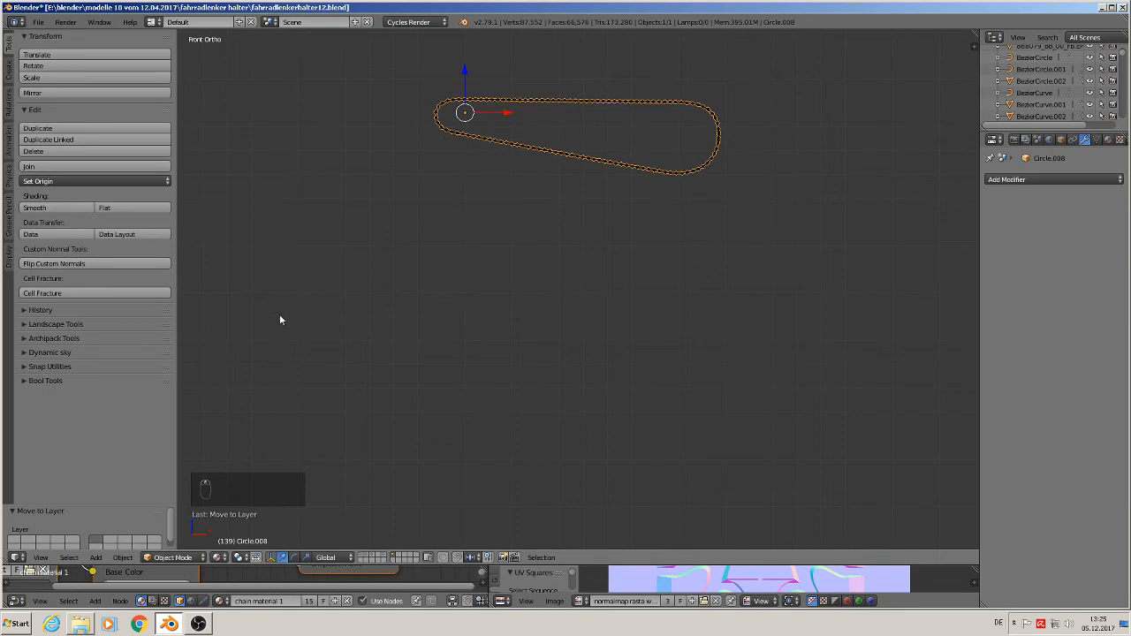
Apply the chain's rotation and scale, and set its origin to its geometry.
click(122, 558)
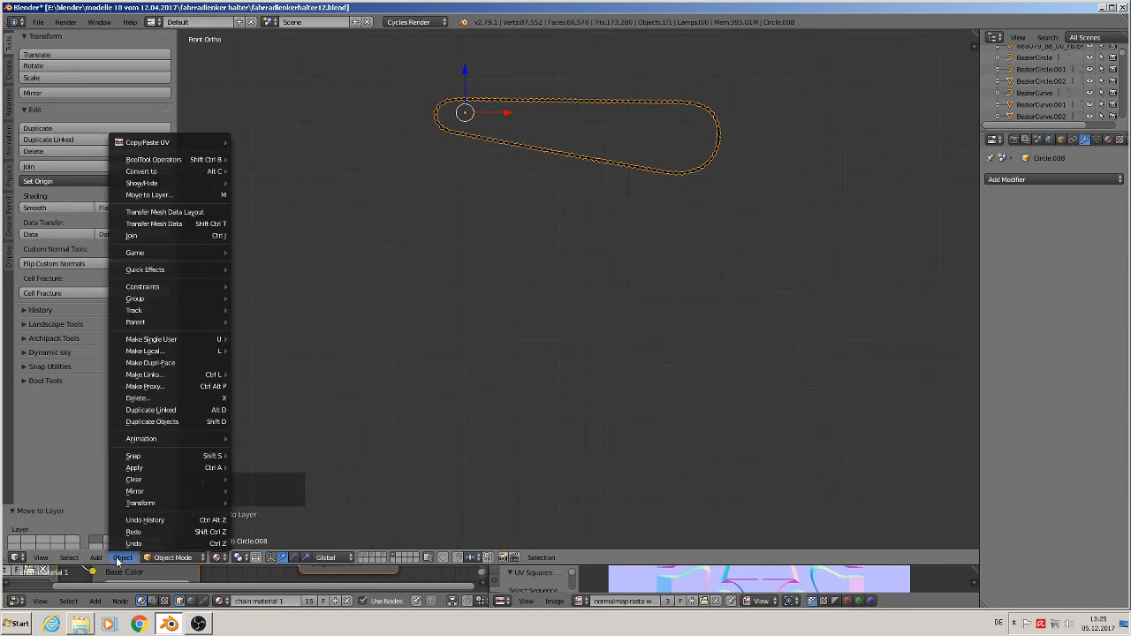
mouse_move(165, 470)
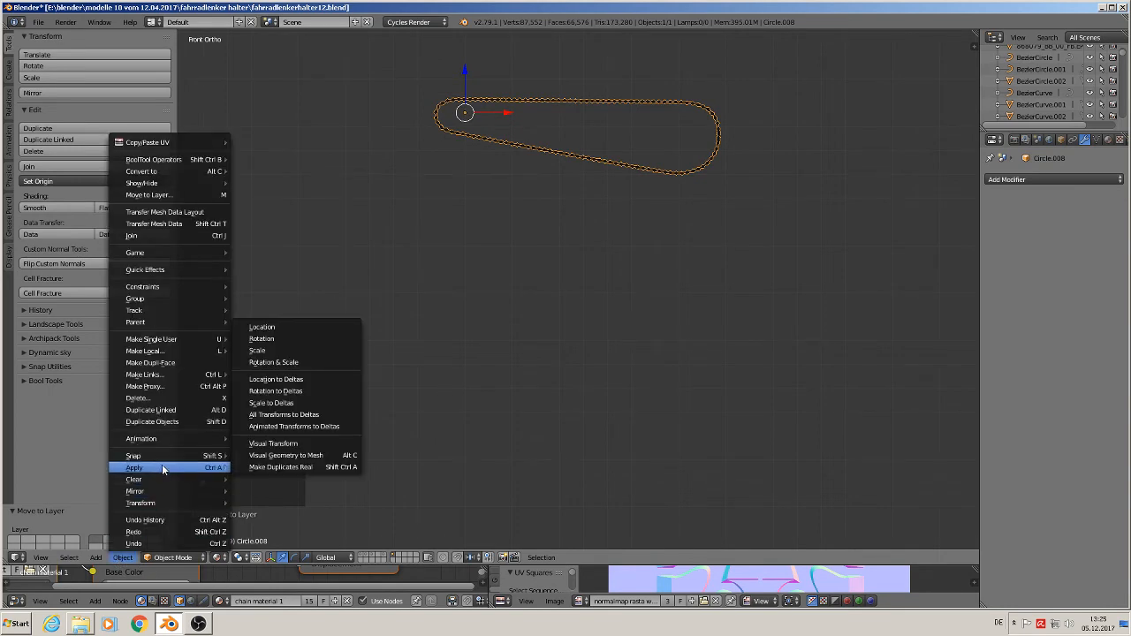
click(288, 363)
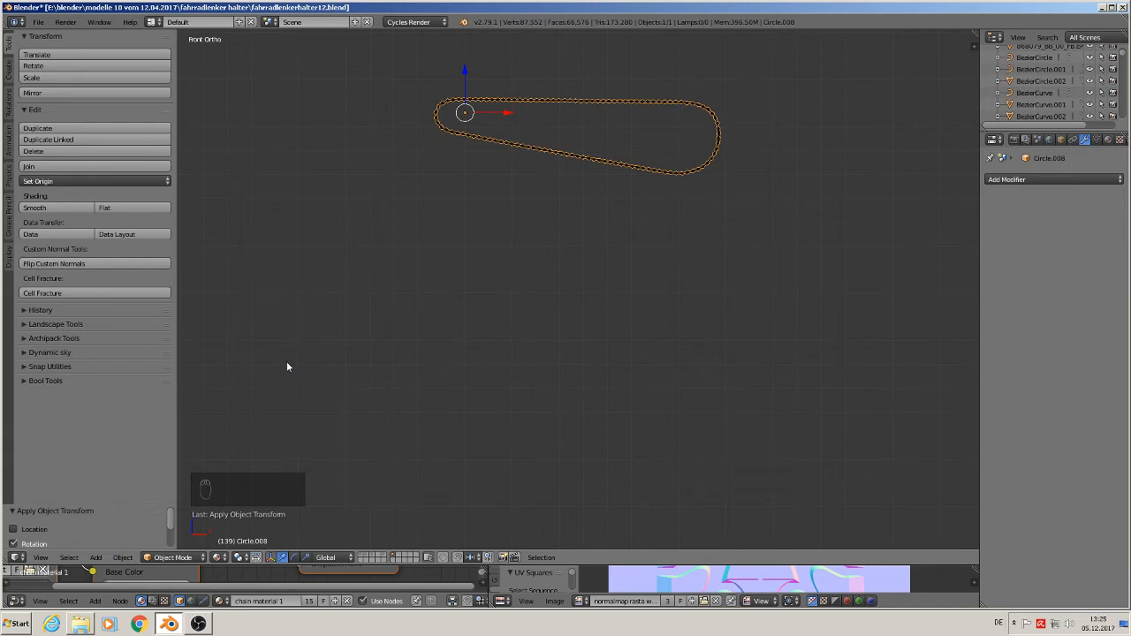
click(66, 182)
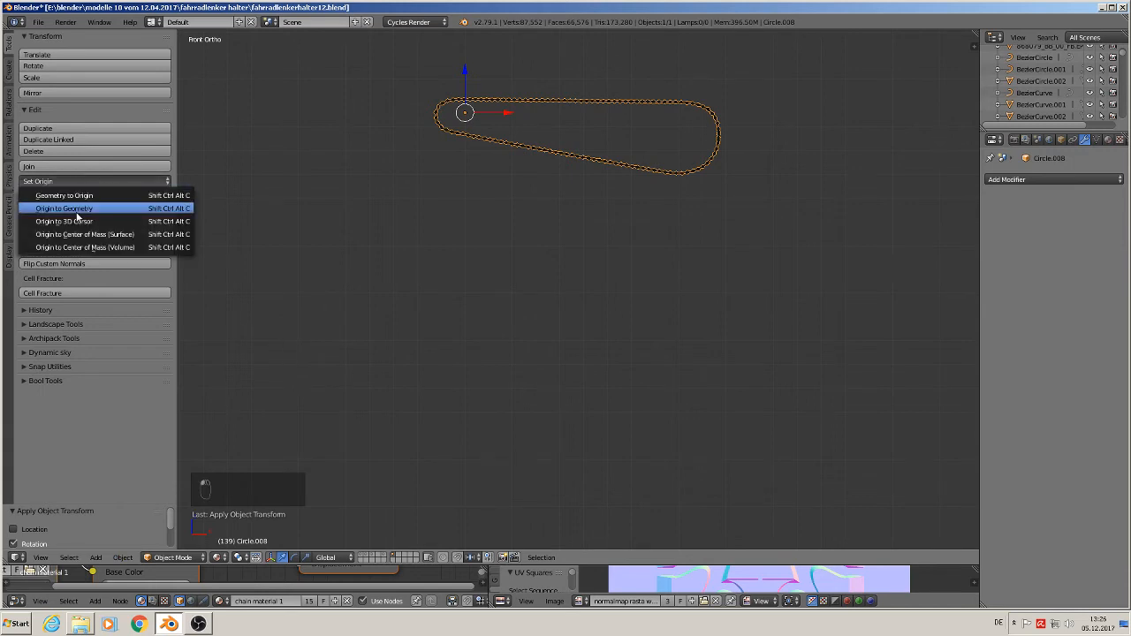
click(77, 214)
Reset the 3D cursor to the world origin and clear the chain's location so it sits there.
scroll(531, 336, down, 6)
shift+middle_drag(708, 380, 465, 246)
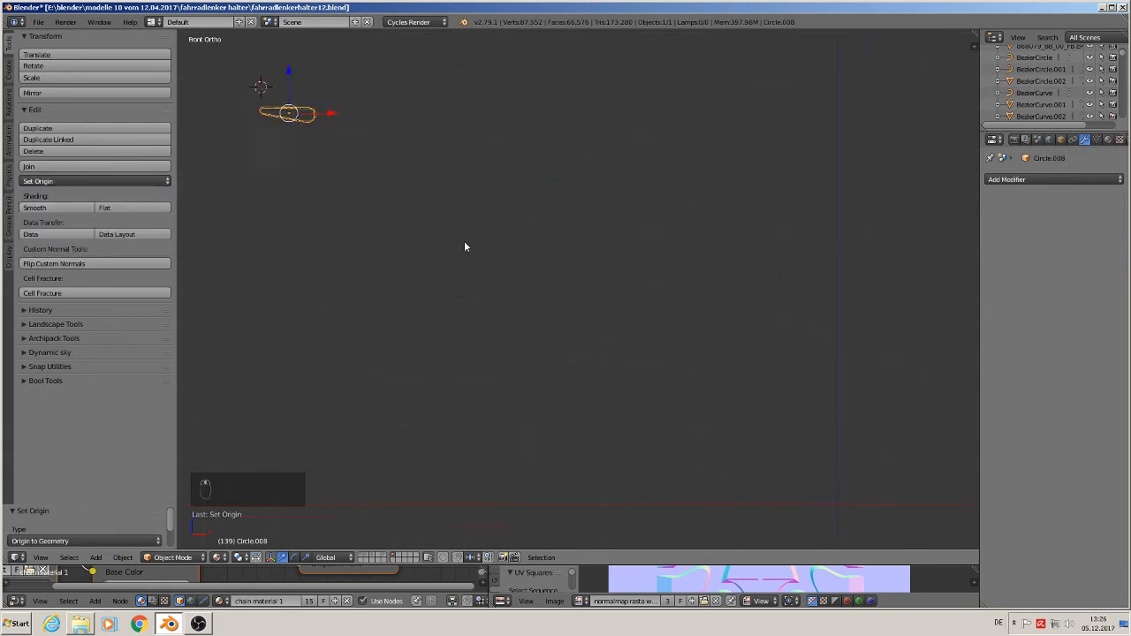
scroll(491, 261, down, 3)
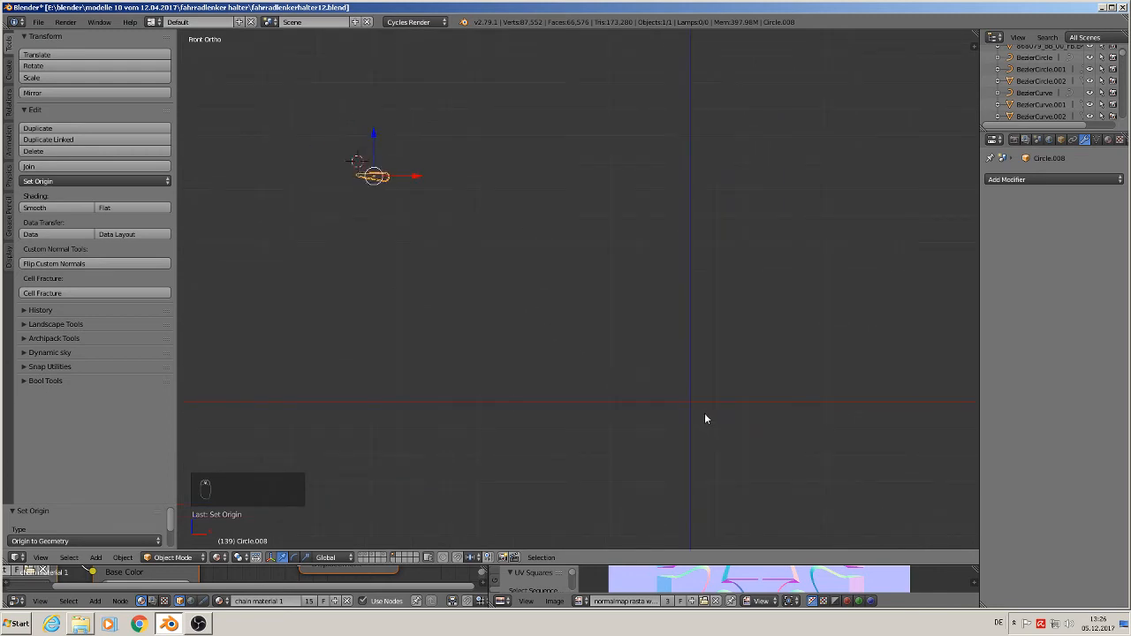
shift+middle_drag(518, 330, 559, 336)
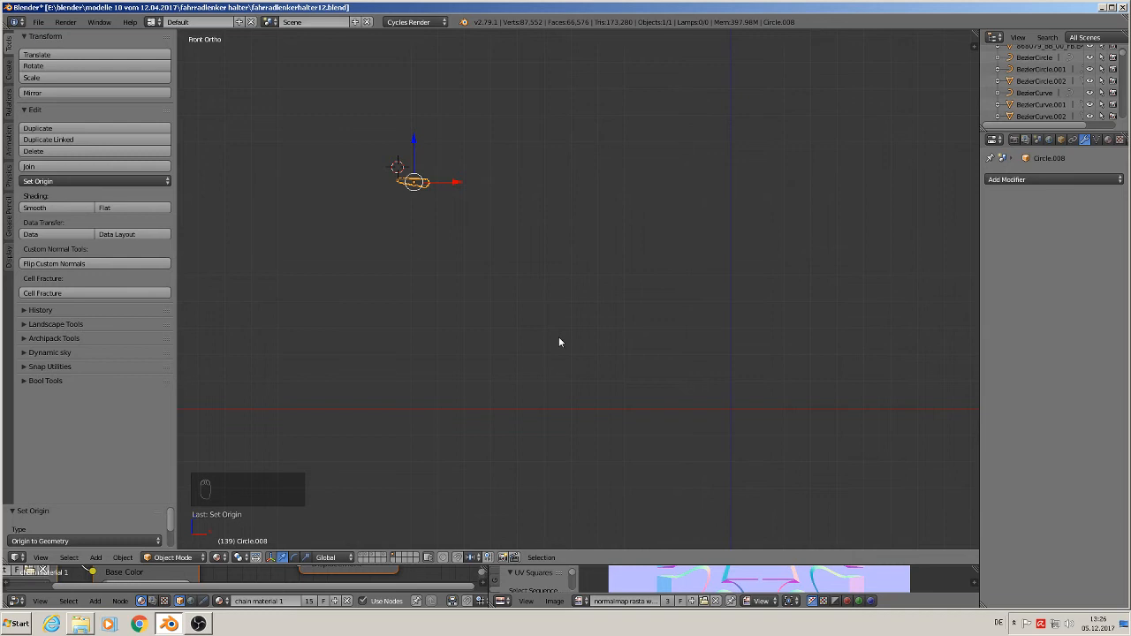
key(shift+c)
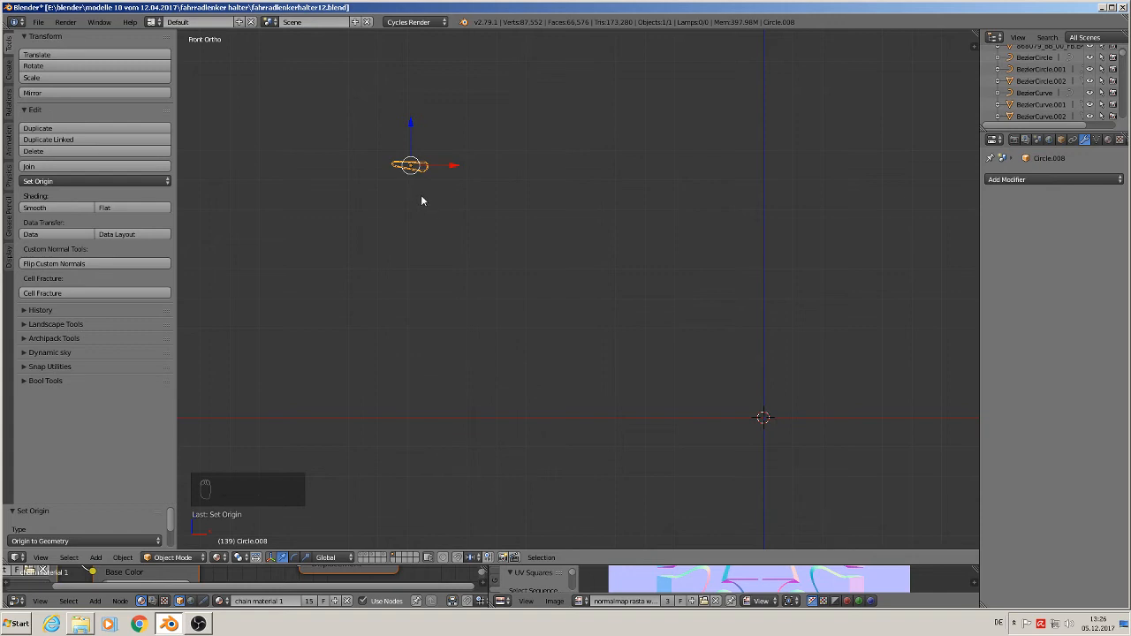
key(alt+g)
scroll(808, 446, up, 12)
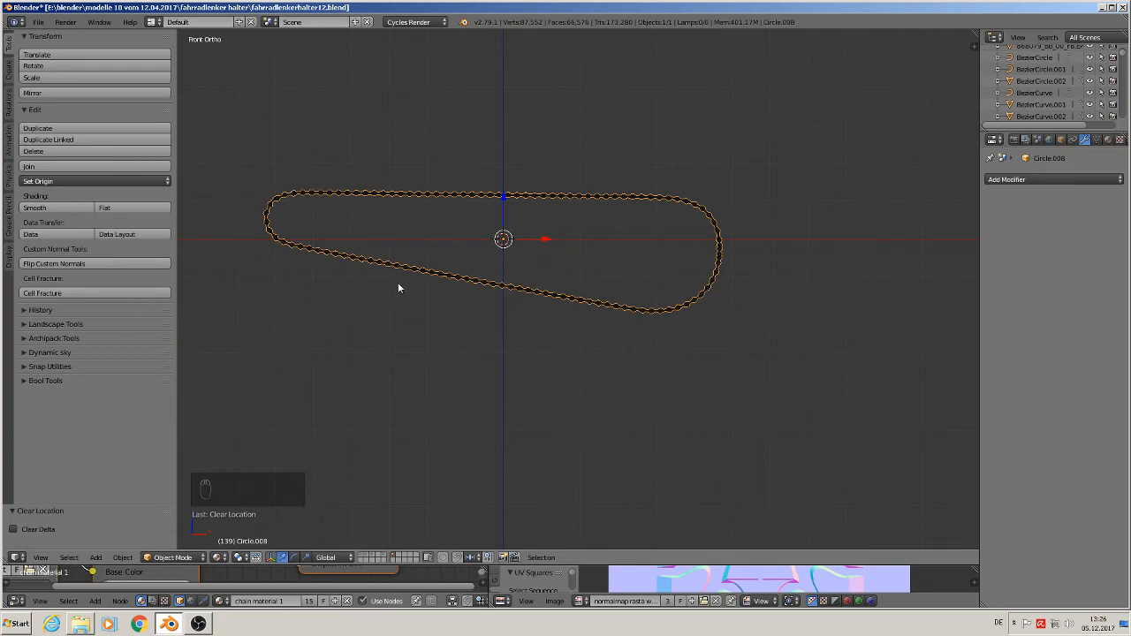
Create a new group from the chain and name it "chain 1".
key(ctrl+g)
click(57, 538)
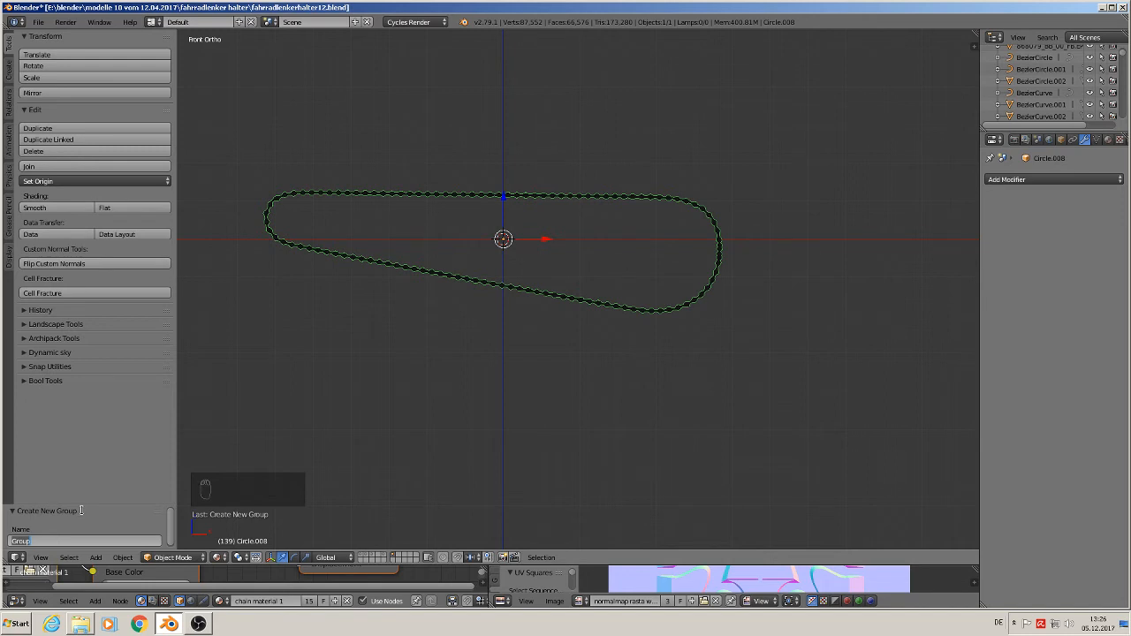
text(chain 1)
key(Return)
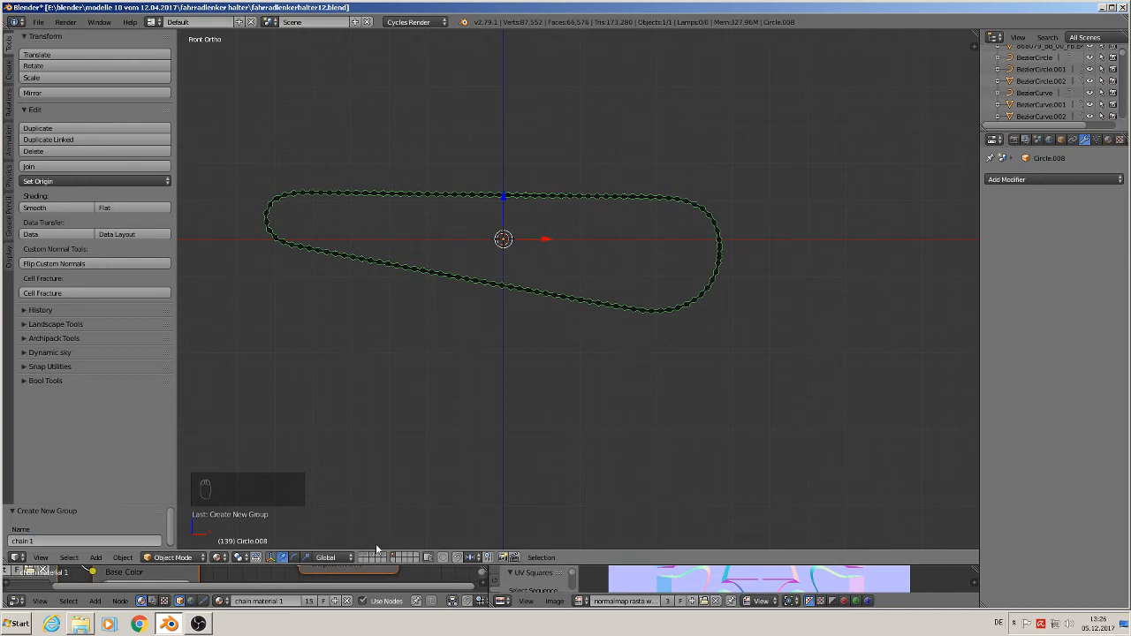
Show only the first layer and add a group instance of "chain 1" to the scene beside the other finished bicycle parts.
key(h)
scroll(427, 446, down, 8)
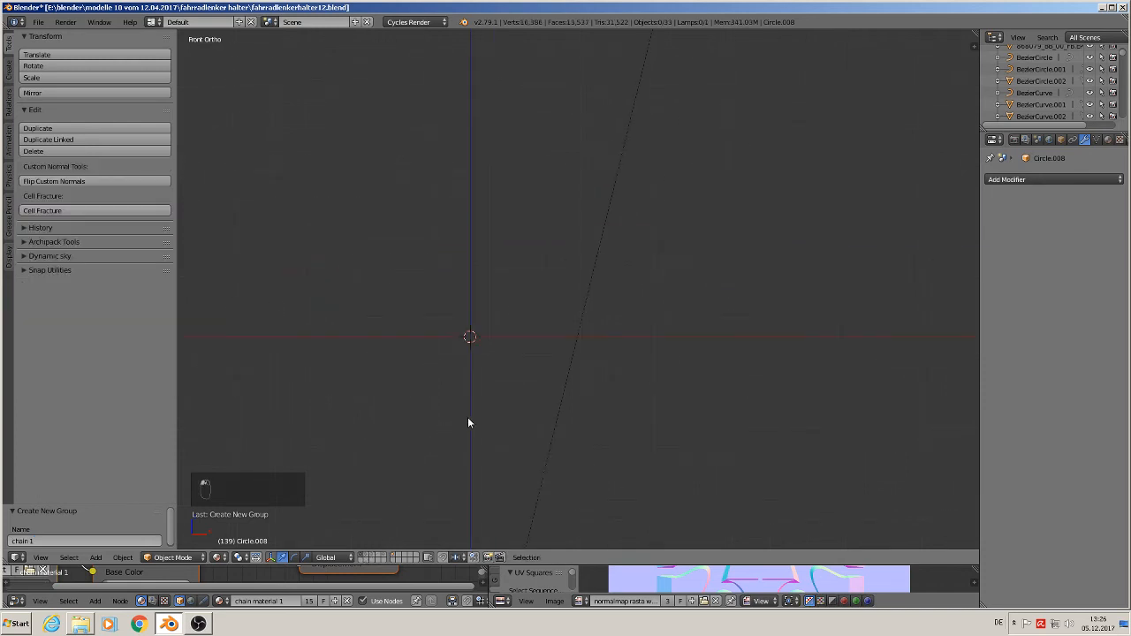
scroll(579, 459, down, 8)
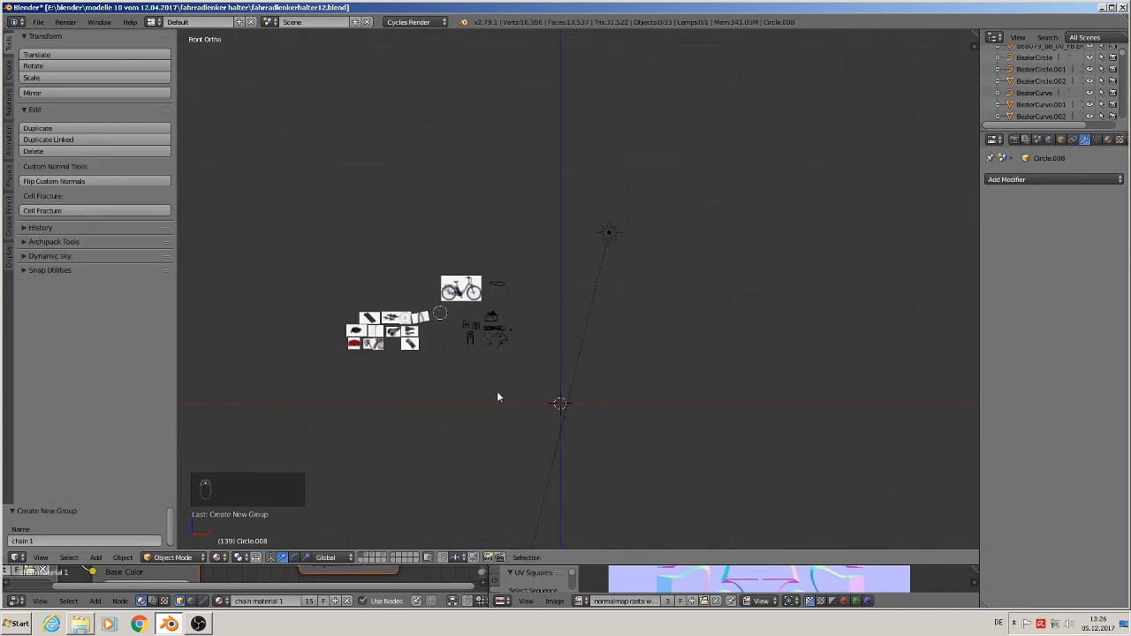
scroll(495, 308, up, 10)
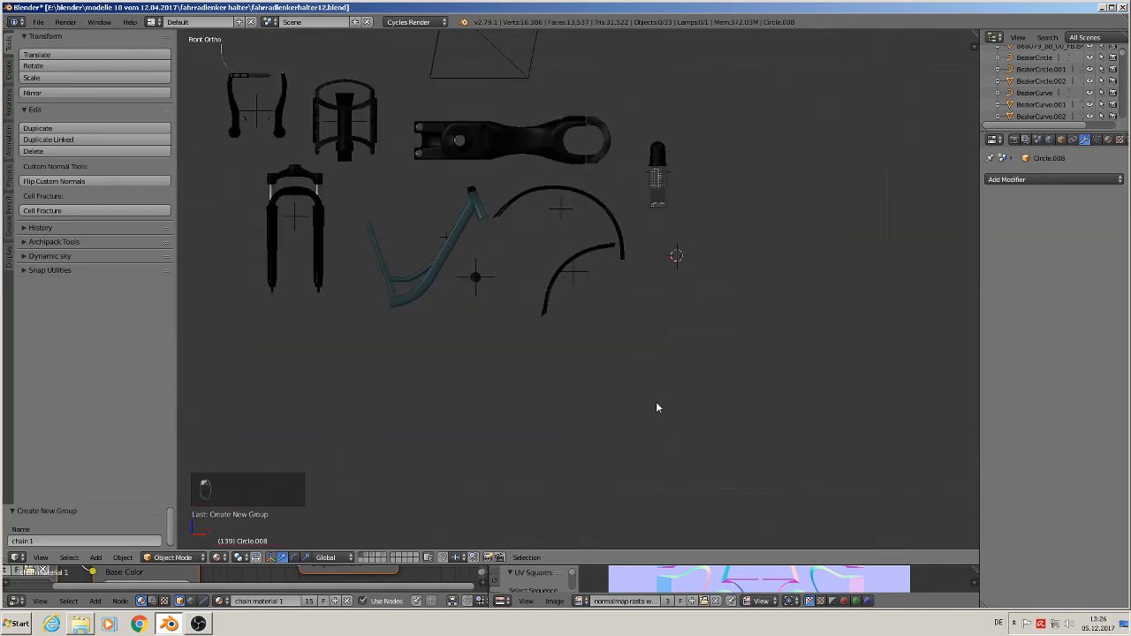
click(96, 558)
click(104, 374)
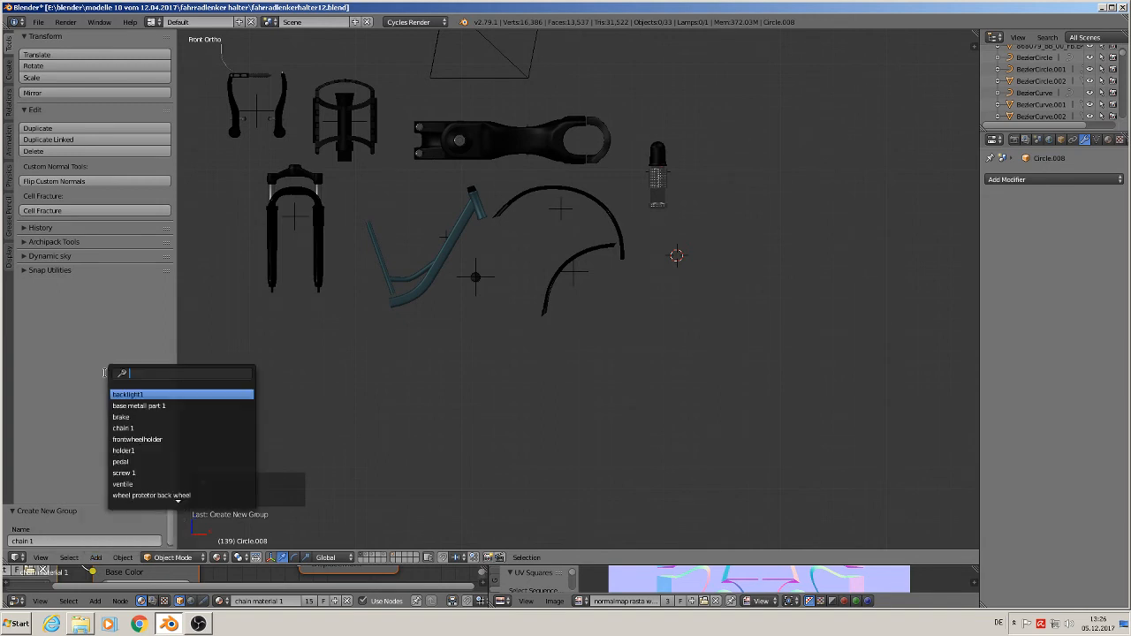
click(186, 429)
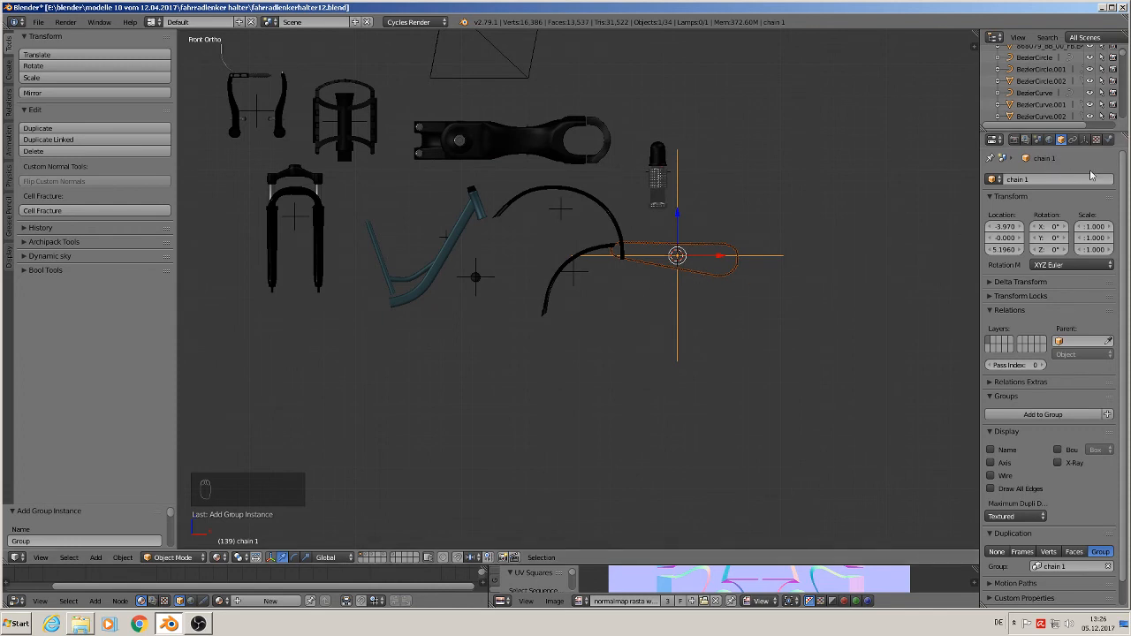
Set the chain instance's empty display size to 0.08 and move the instance slightly down, below the bottle-shaped part.
click(1085, 140)
drag(1071, 209, 1053, 210)
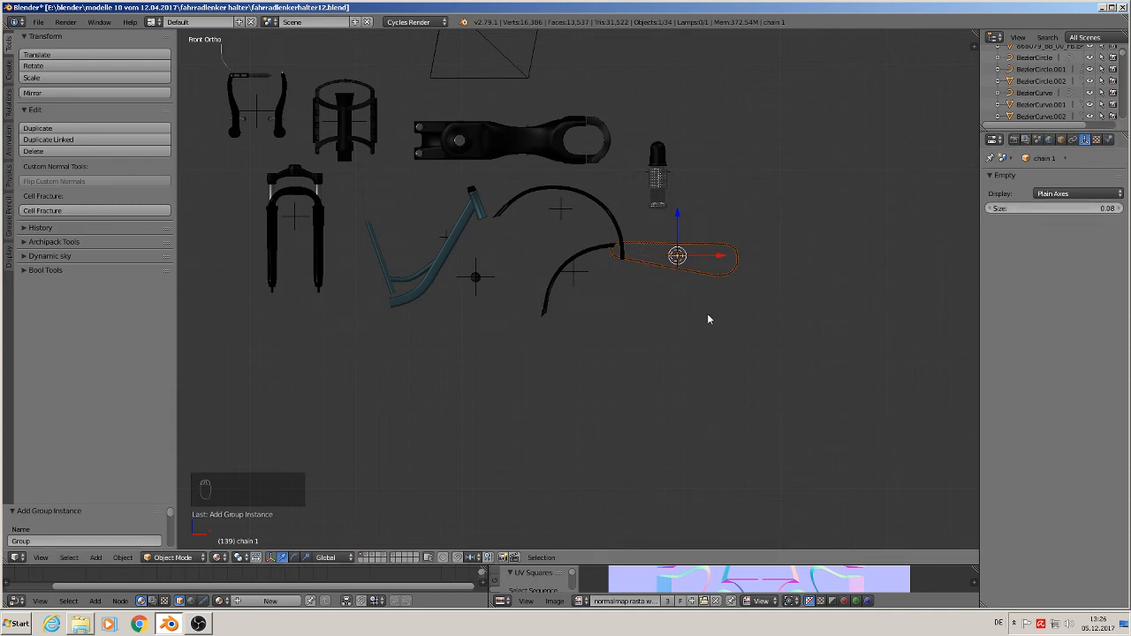
key(g)
click(716, 362)
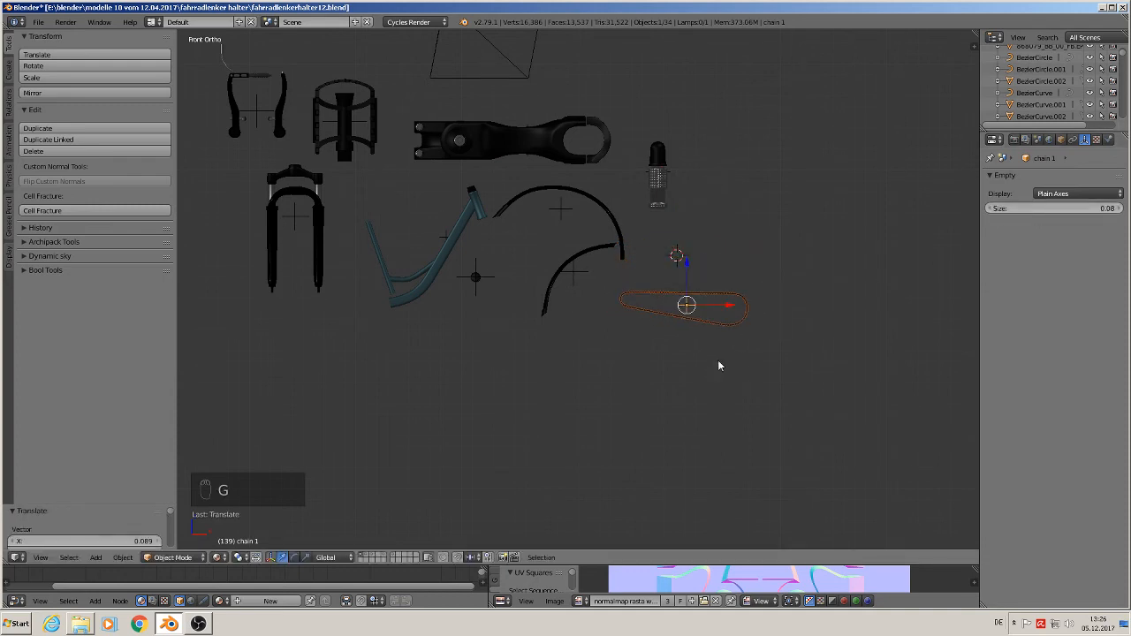
Try scaling the chain instance up about 3.6 times, scale it back down to roughly its former size, and deselect everything.
key(s)
click(892, 402)
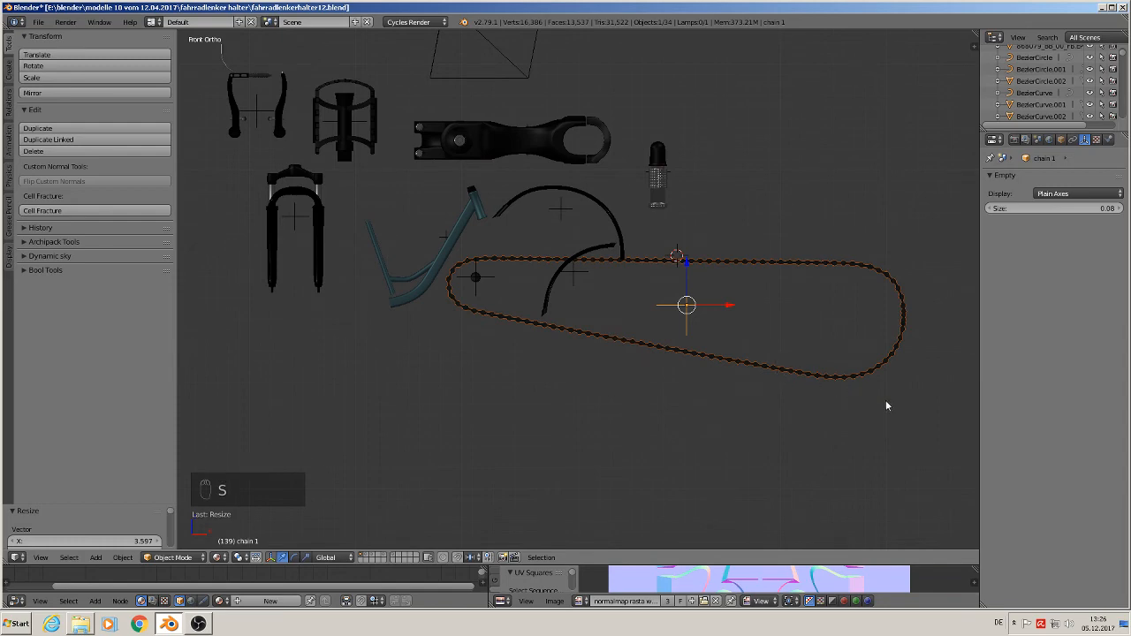
key(s)
click(755, 346)
key(a)
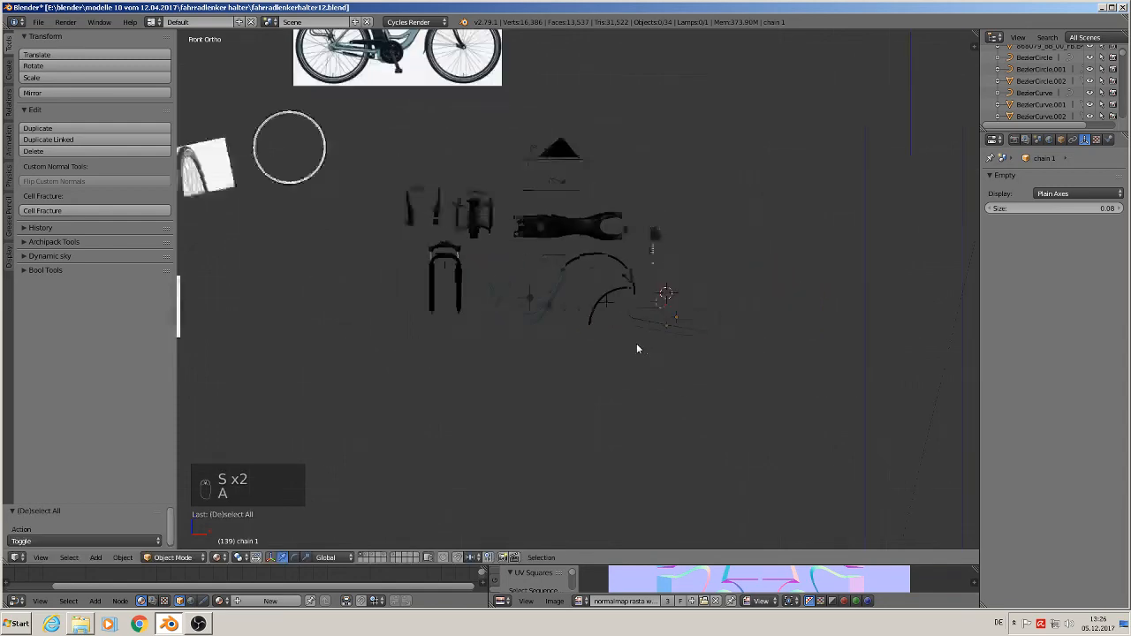
Move the leftover chain-shaped curve beside the bicycle reference image to the third layer.
scroll(637, 345, down, 1)
shift+middle_drag(543, 323, 737, 350)
shift+middle_drag(749, 196, 671, 286)
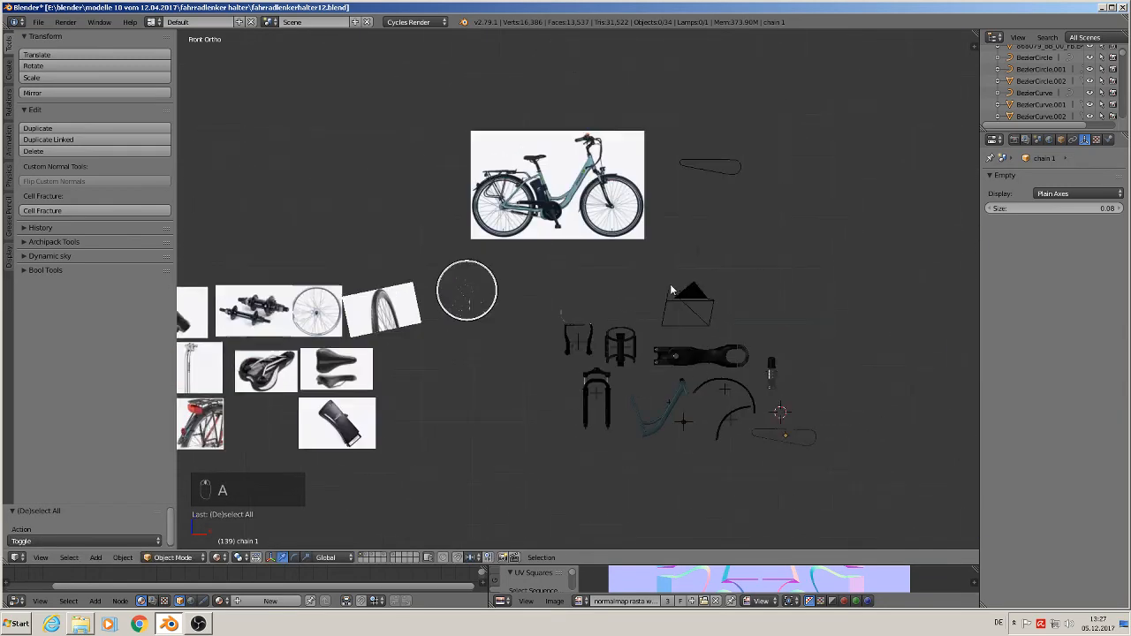
scroll(676, 272, up, 6)
right_click(638, 261)
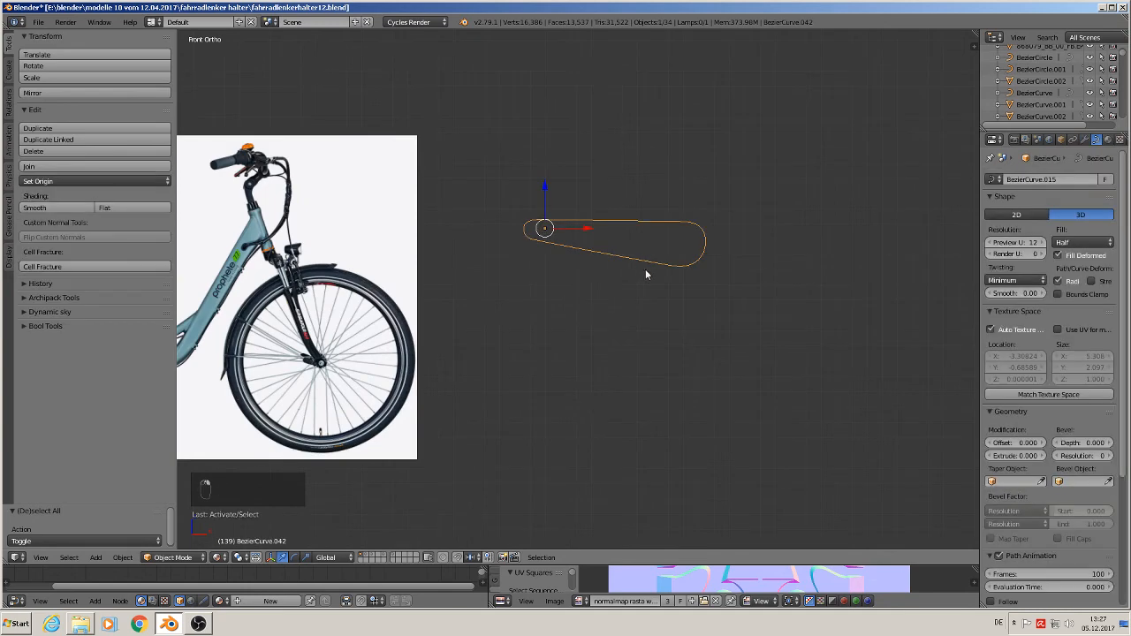
key(m)
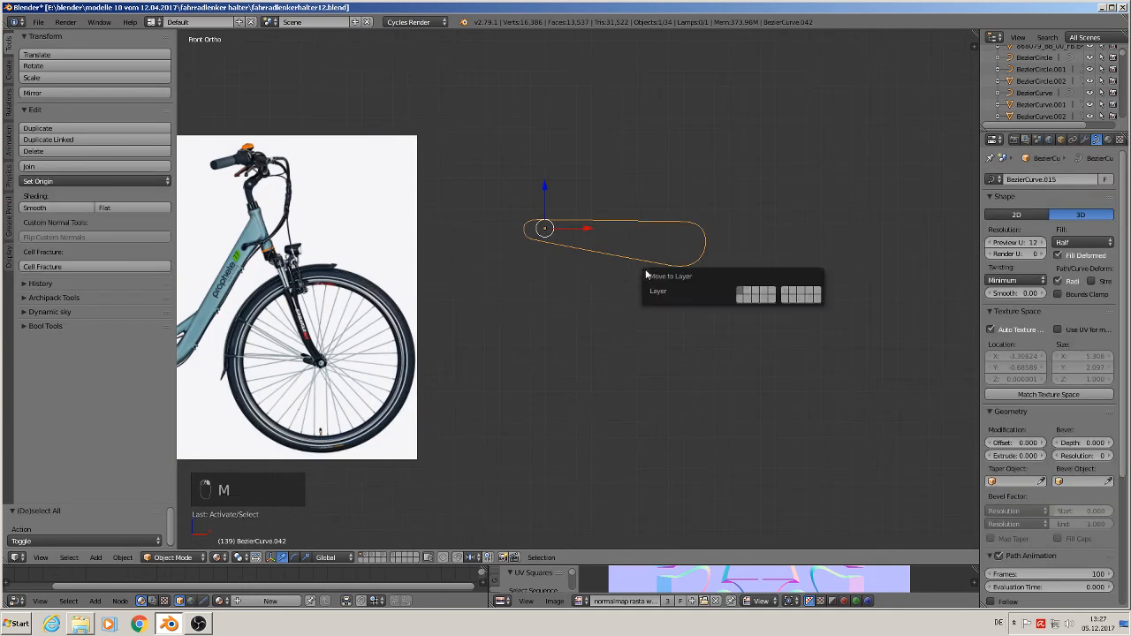
click(755, 294)
Save the current Blender file.
scroll(513, 366, down, 4)
scroll(632, 290, up, 1)
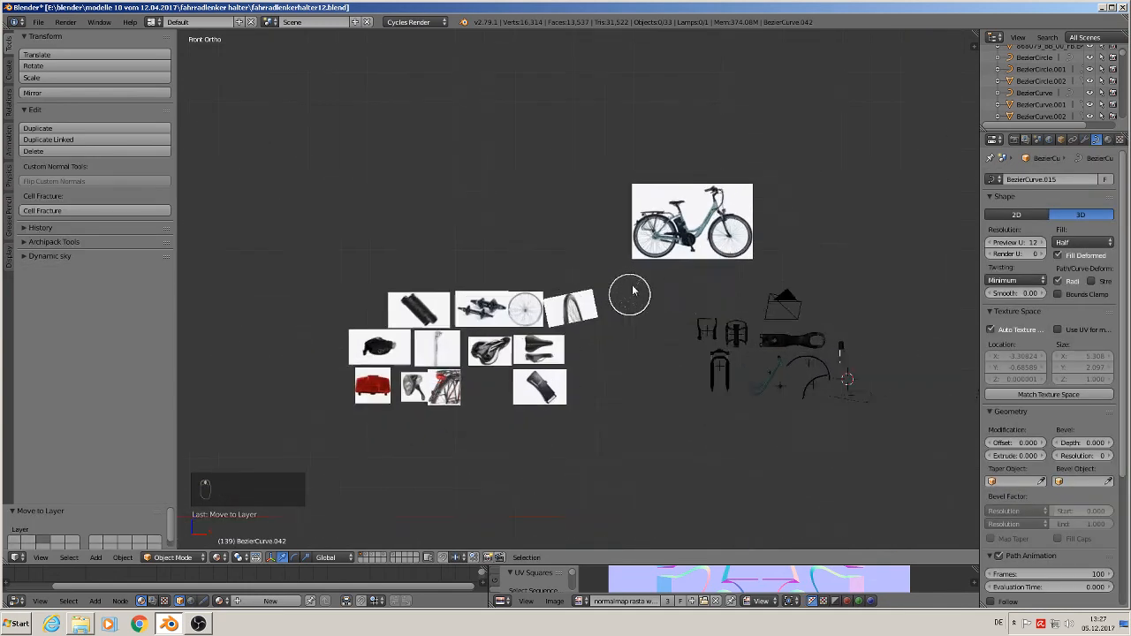
scroll(632, 290, up, 3)
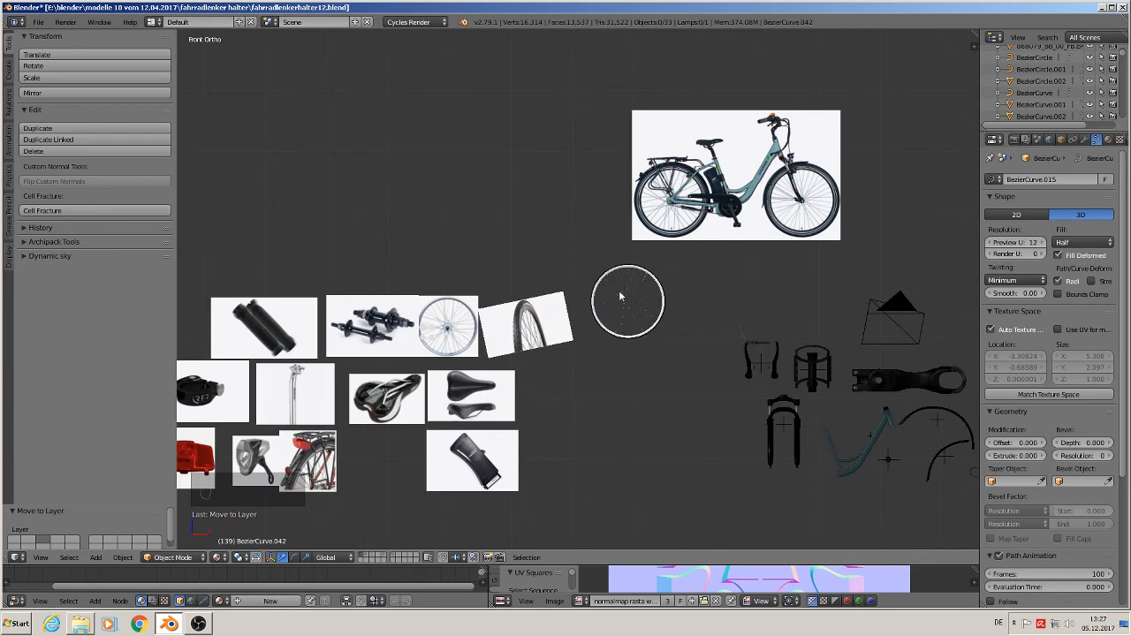
click(39, 21)
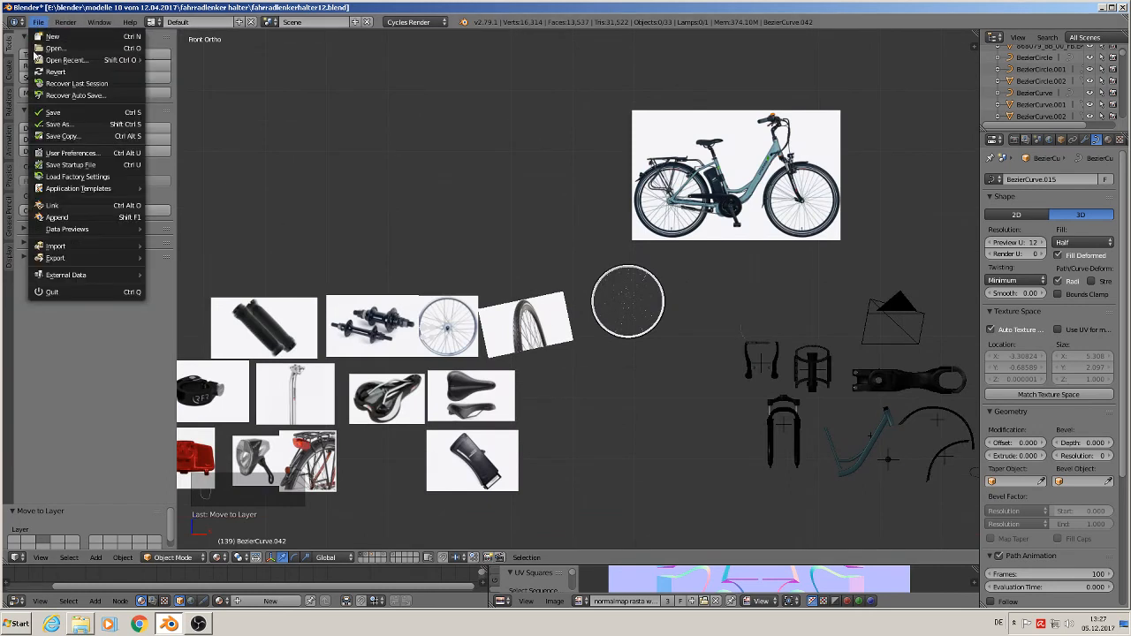
click(53, 112)
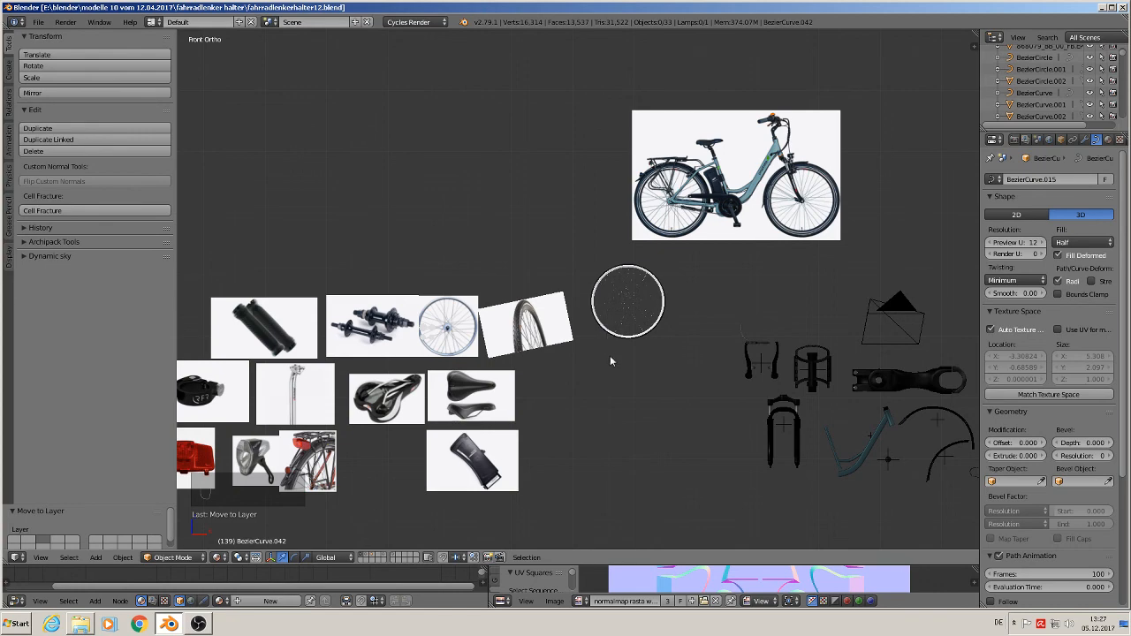
Select the four small discs over the wheel photo, move them about 4.035 along X to the far side of the modelled wheel, and deselect them.
scroll(611, 360, down, 3)
scroll(707, 363, up, 5)
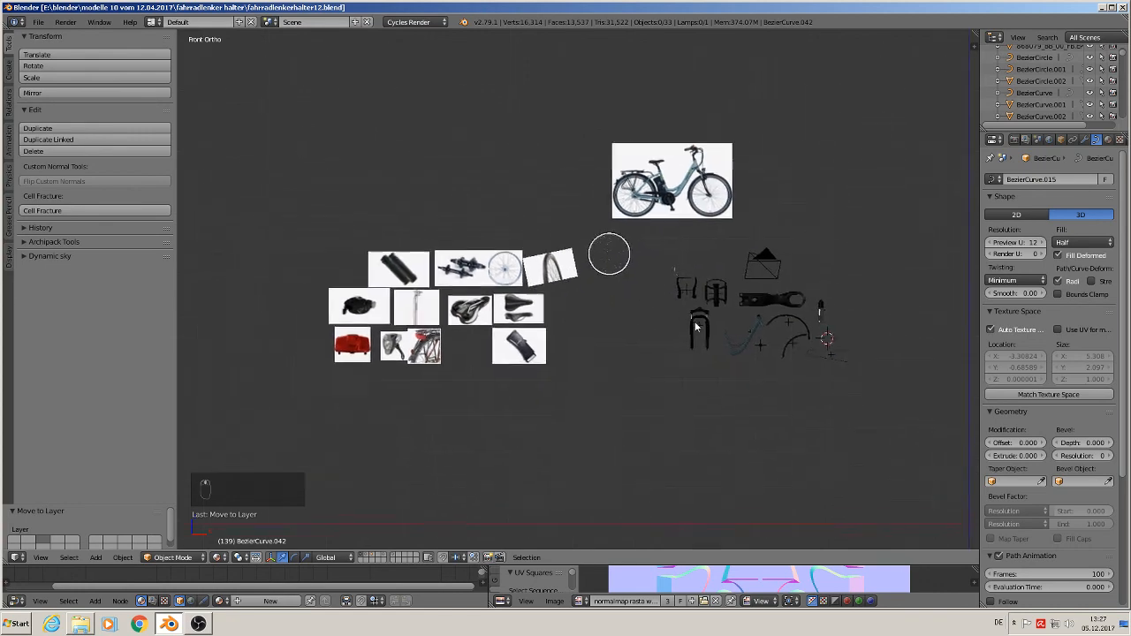
shift+middle_drag(468, 255, 648, 382)
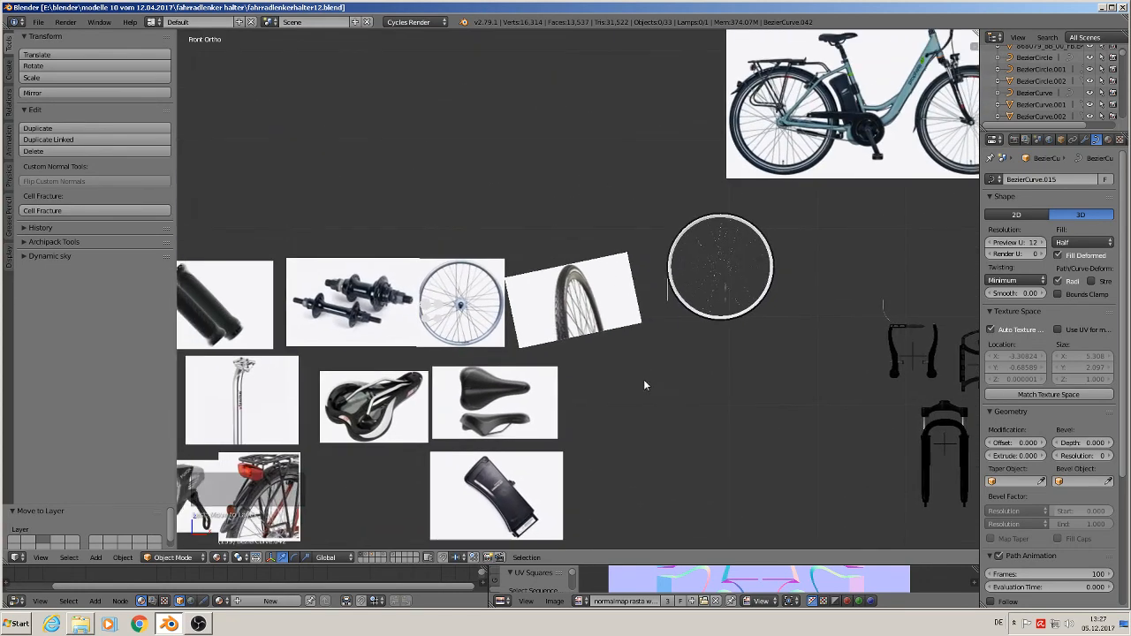
scroll(728, 274, up, 2)
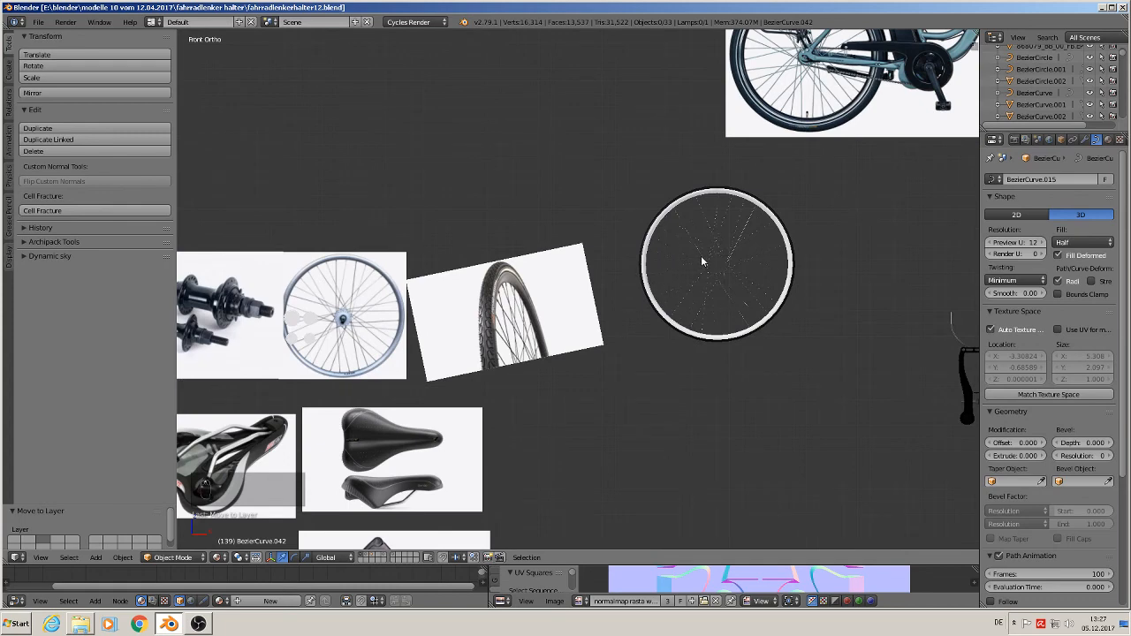
right_click(310, 324)
scroll(300, 322, up, 7)
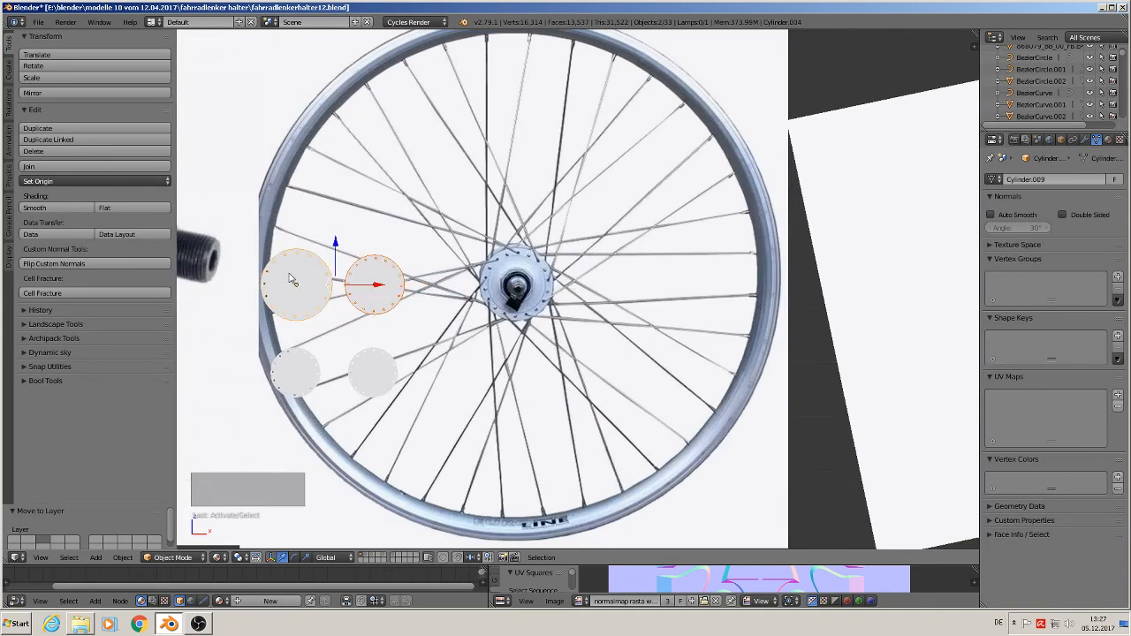
shift+right_click(297, 372)
shift+right_click(375, 374)
scroll(377, 369, down, 4)
scroll(480, 368, down, 3)
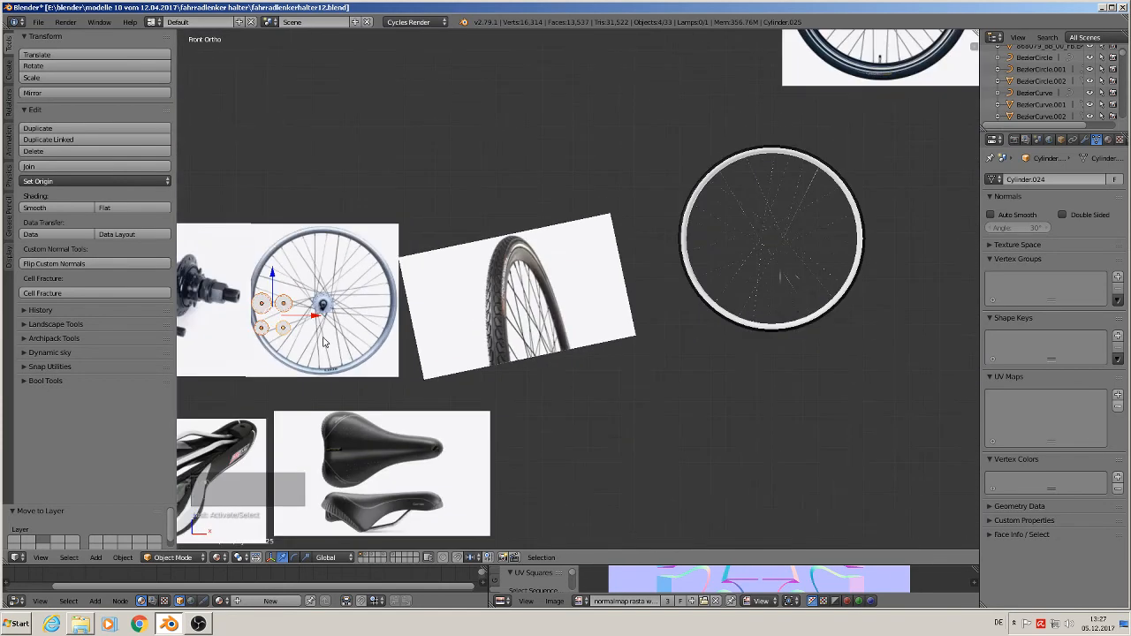
drag(312, 318, 928, 316)
scroll(857, 303, up, 4)
middle_drag(699, 174, 264, 225)
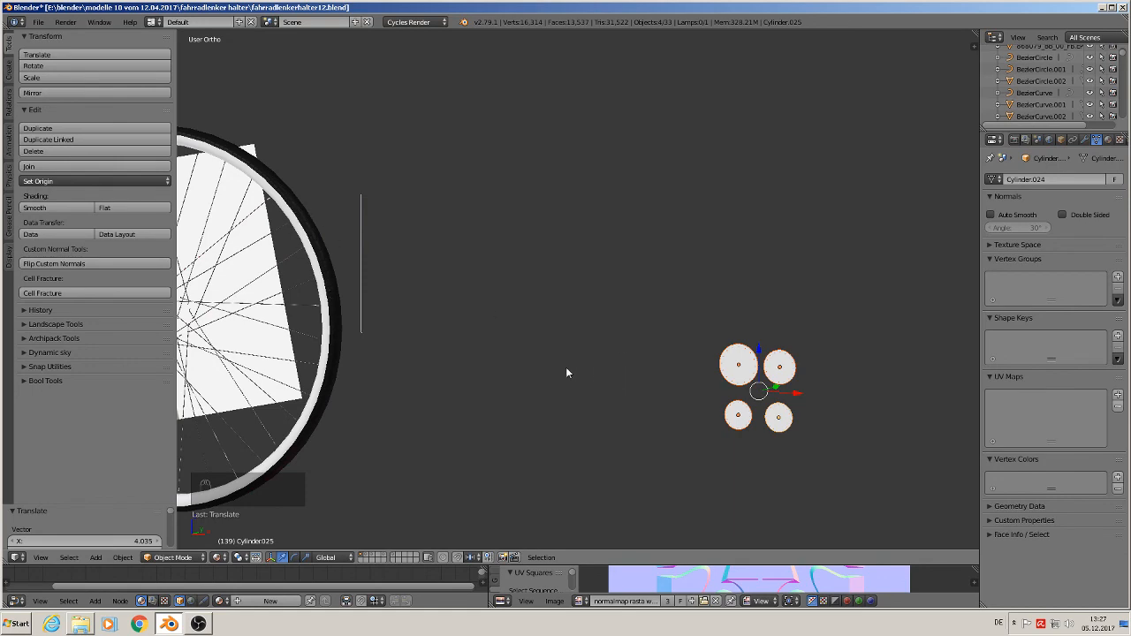
scroll(532, 357, down, 4)
key(KP_1)
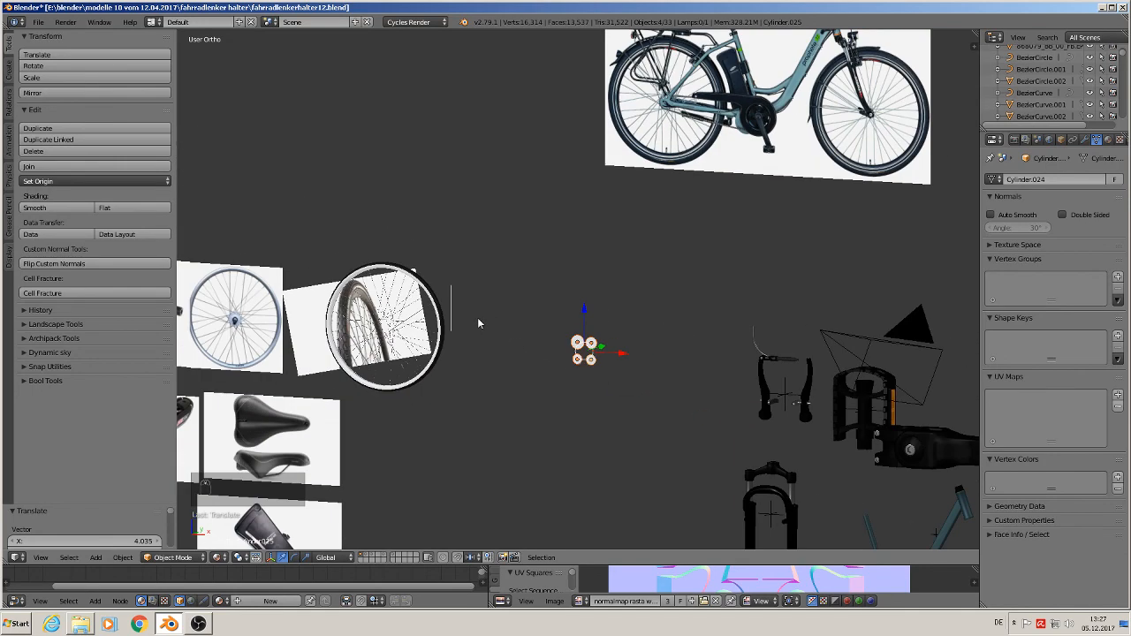
scroll(479, 323, down, 2)
key(a)
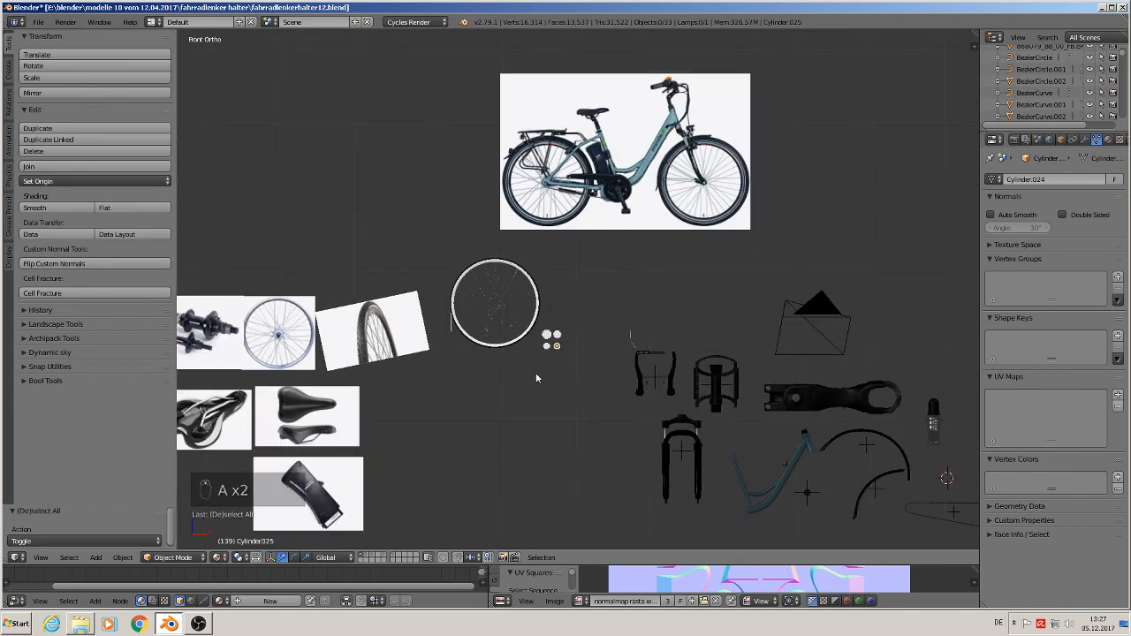
Save the file again with the rearranged discs.
scroll(536, 383, up, 2)
shift+middle_drag(587, 387, 758, 343)
scroll(759, 342, down, 3)
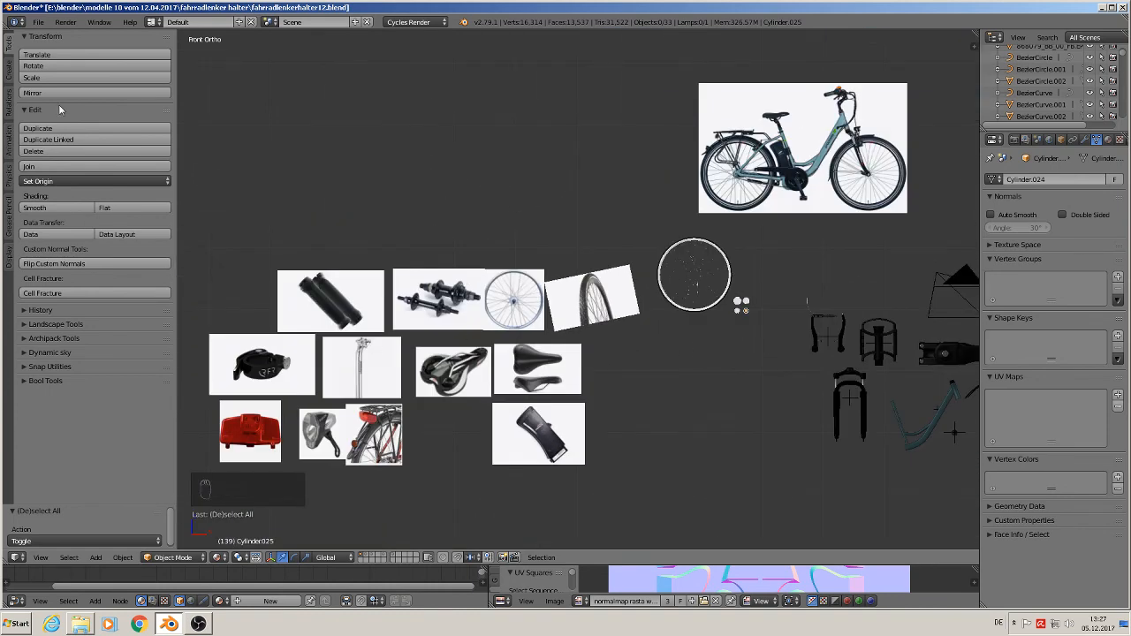
click(38, 21)
click(45, 118)
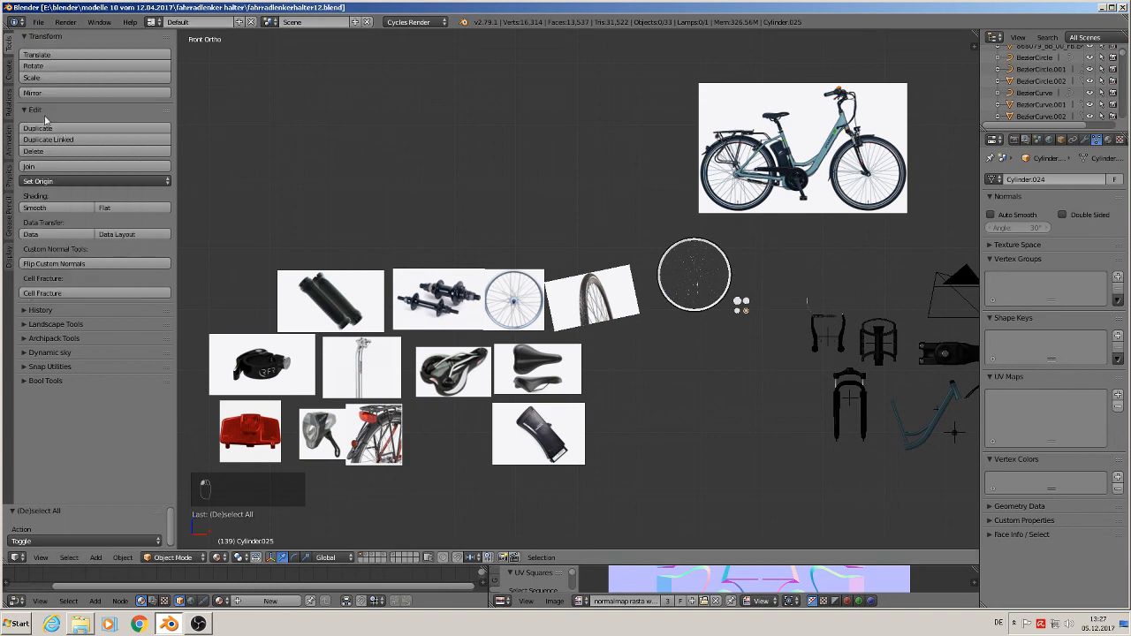